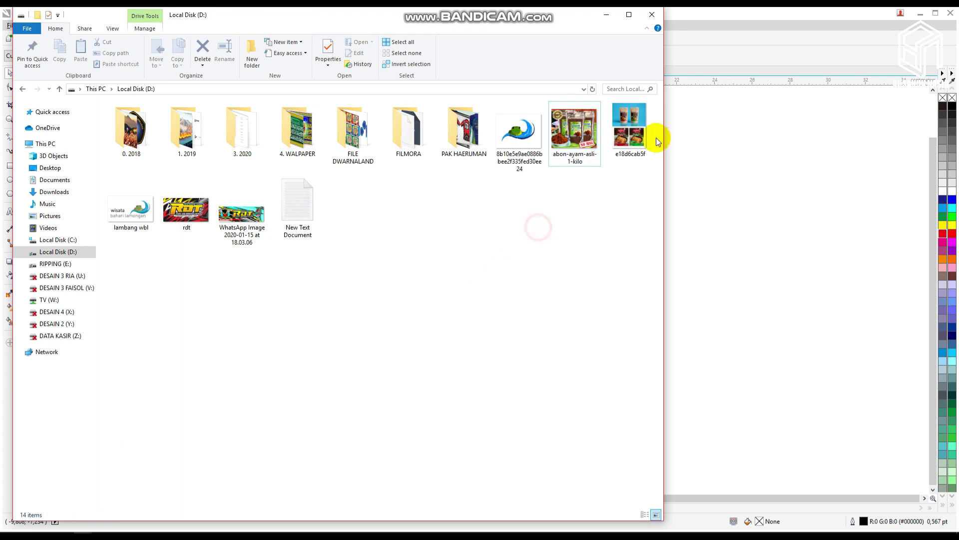
# - Import the e18d6cab5f packaging image from drive D into the drawing and place it beside the blank page
pyautogui.moveTo(649, 134); pyautogui.dragTo(783, 274)
pyautogui.moveTo(801, 236); pyautogui.dragTo(152, 145)
pyautogui.moveTo(191, 241); pyautogui.dragTo(195, 251)
pyautogui.scroll(-2, 263, 189)
pyautogui.scroll(2, 220, 178)
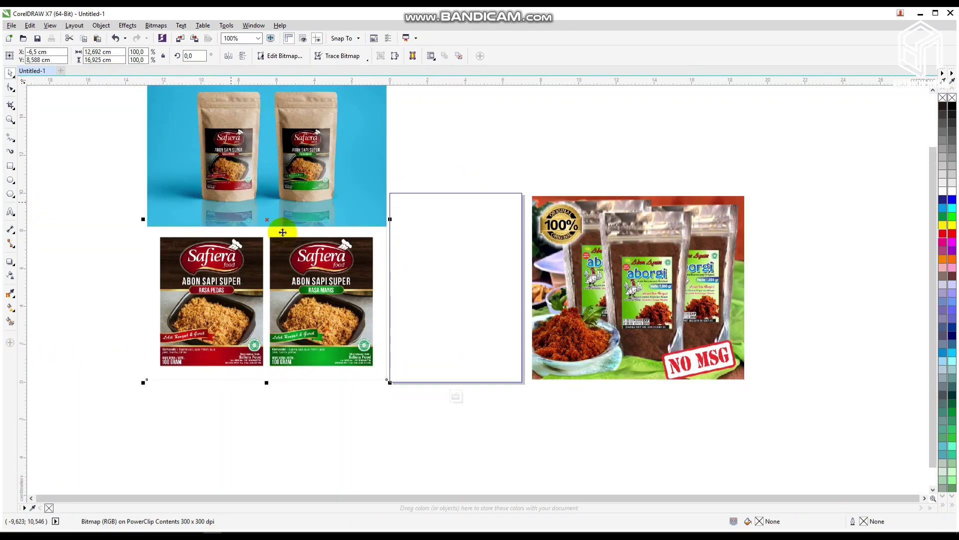
# - Enlarge the Safiera reference image to about 16.8 by 22.4 cm and position it just outside the page's left edge
pyautogui.scroll(-1, 218, 171)
pyautogui.moveTo(216, 145); pyautogui.dragTo(189, 120)
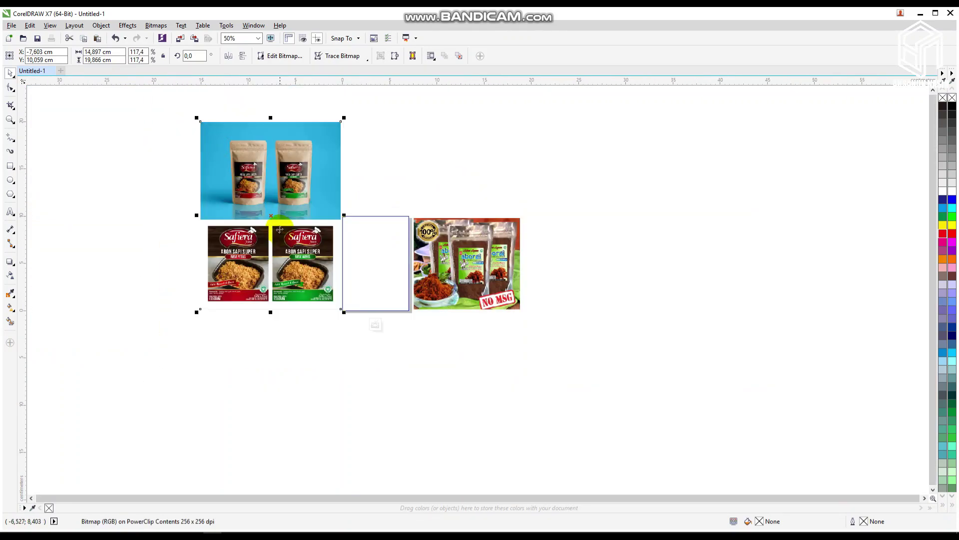
pyautogui.moveTo(343, 119)
pyautogui.mouseDown()
pyautogui.moveTo(357, 107)
pyautogui.moveTo(350, 109)
pyautogui.mouseUp()
pyautogui.moveTo(312, 207); pyautogui.dragTo(294, 198)
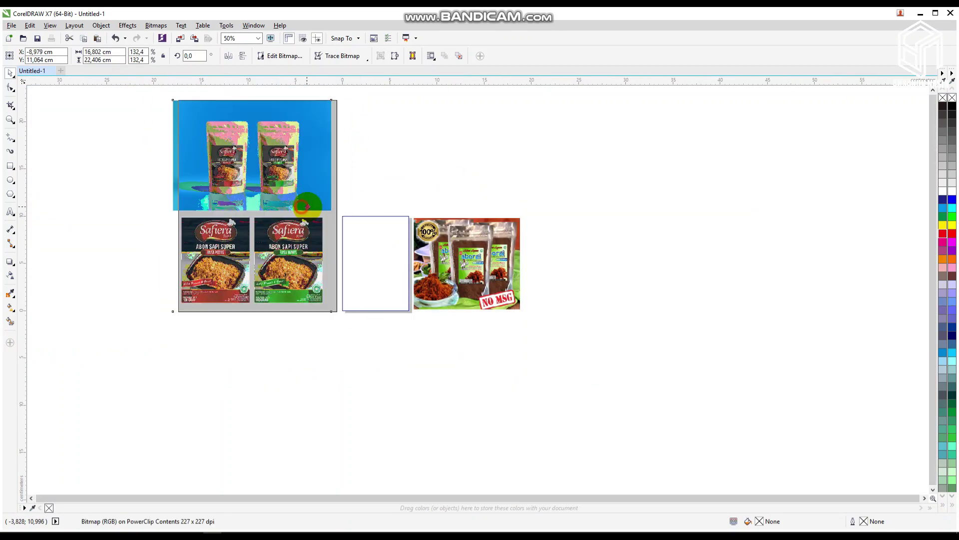
pyautogui.click(418, 163)
# - Copy the whole client brief from the text notes and paste it as artistic text above the page
pyautogui.click(339, 529)
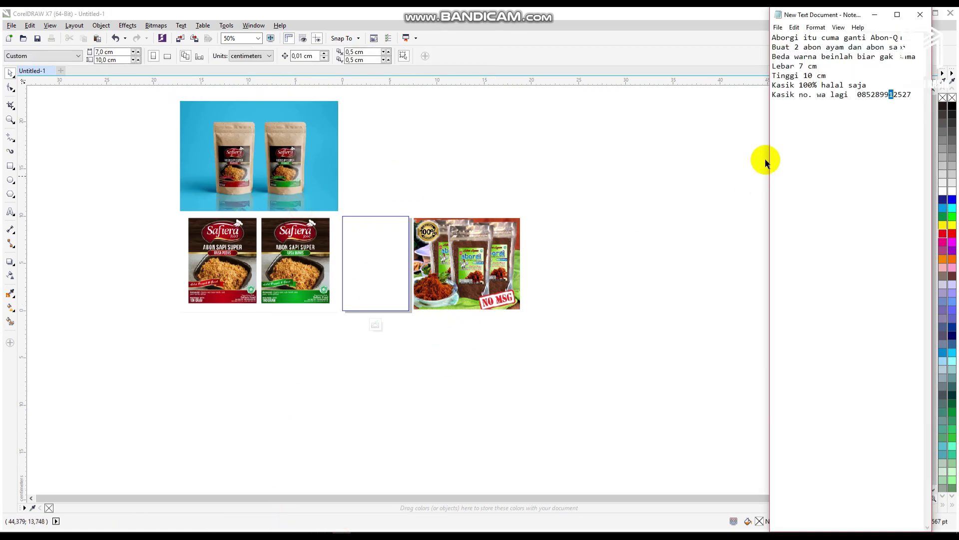
pyautogui.moveTo(910, 95); pyautogui.dragTo(778, 27)
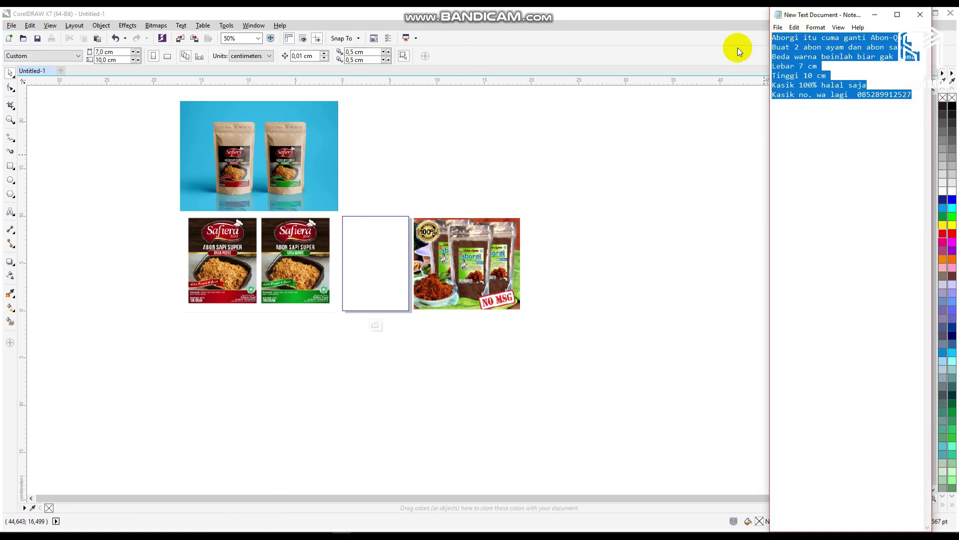
pyautogui.click(452, 163)
pyautogui.click(10, 212)
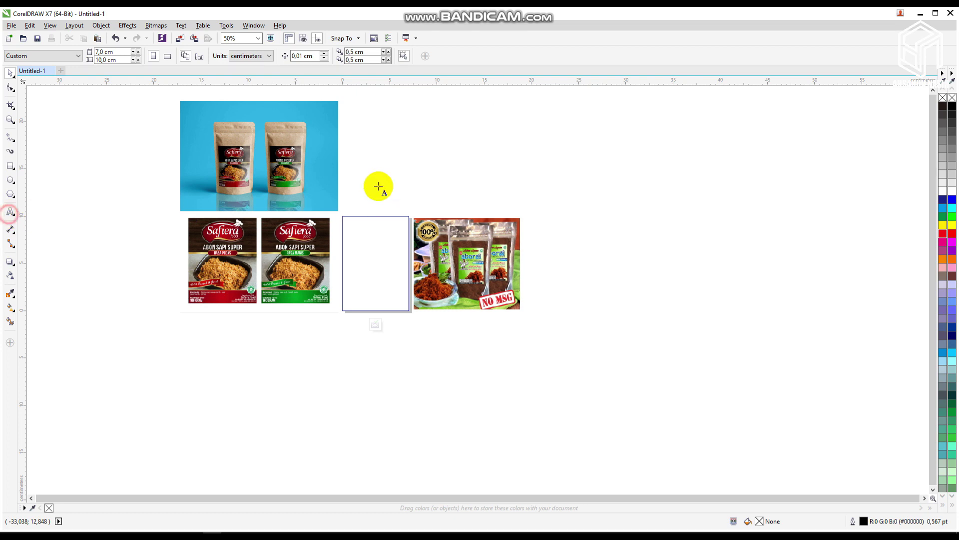
pyautogui.click(368, 127)
pyautogui.hotkey('ctrl', 'v')
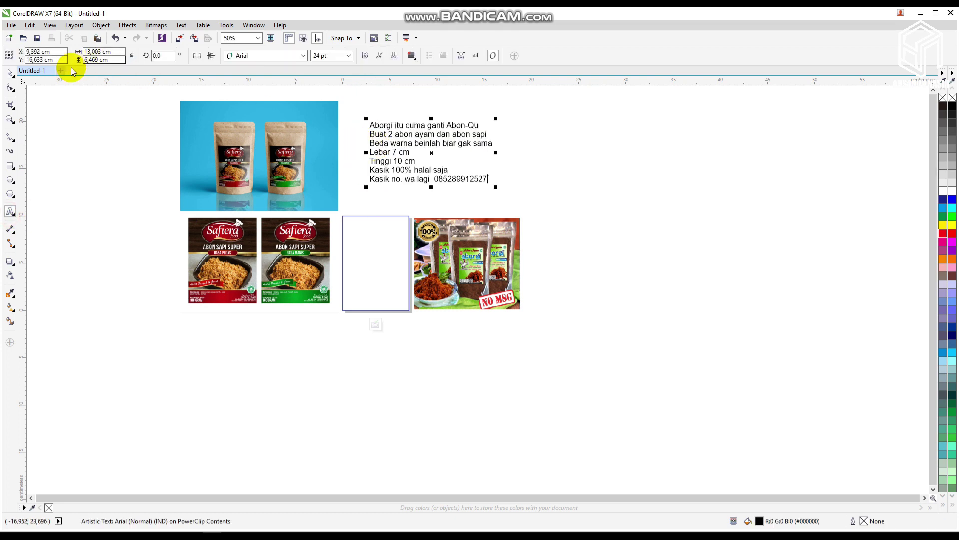
pyautogui.click(10, 73)
pyautogui.scroll(1, 412, 135)
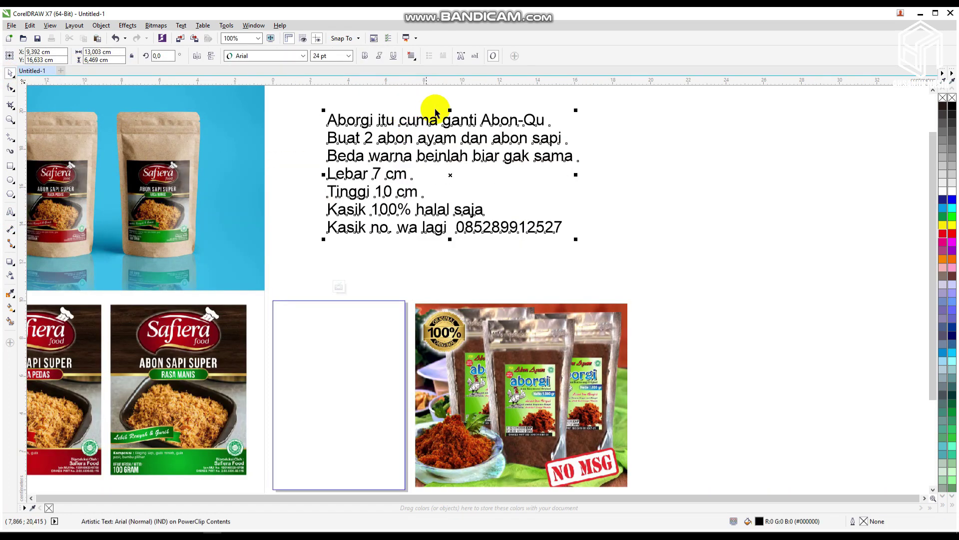
# - Delete the words "Aborgi itu cuma ganti" before "Abon-Qu" in the pasted brief
pyautogui.doubleClick(482, 120)
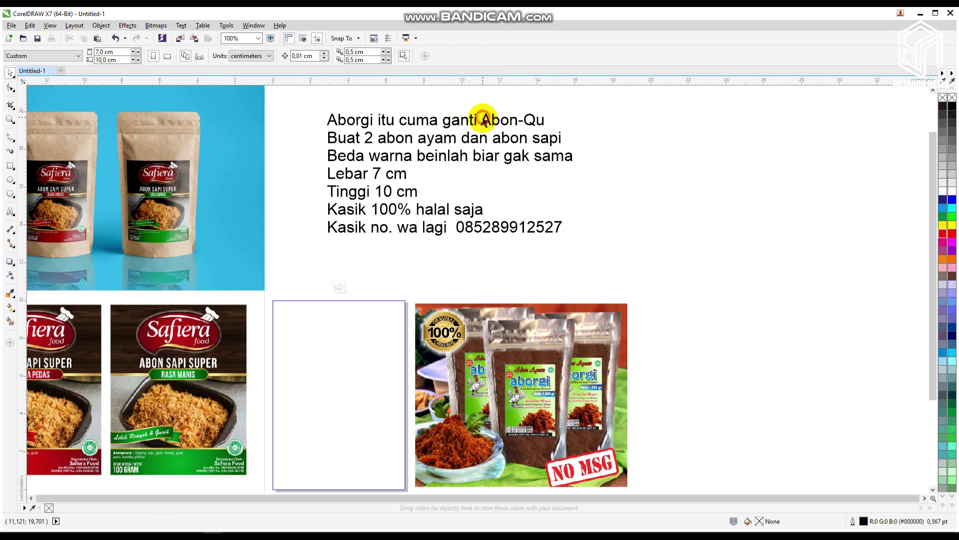
pyautogui.moveTo(480, 120); pyautogui.dragTo(324, 117)
pyautogui.press('Delete')
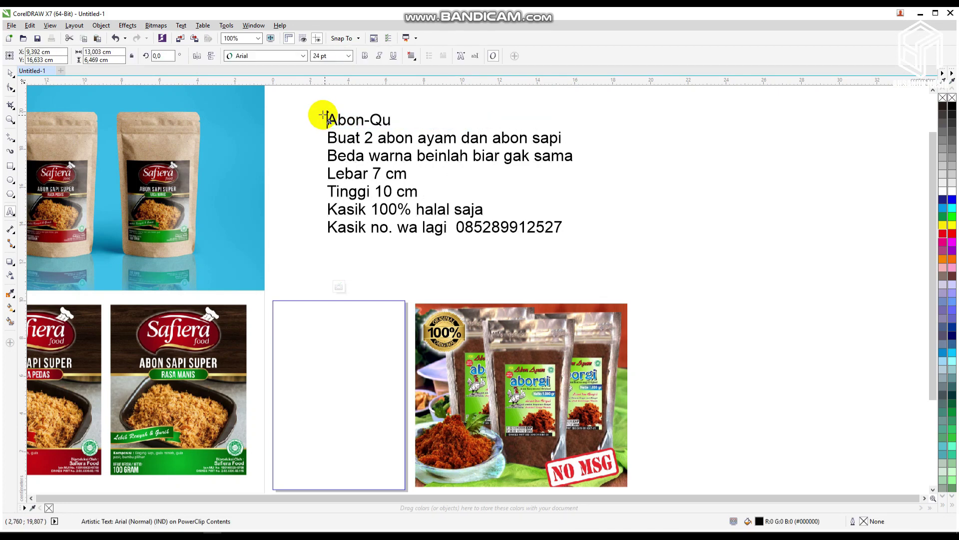
pyautogui.click(10, 73)
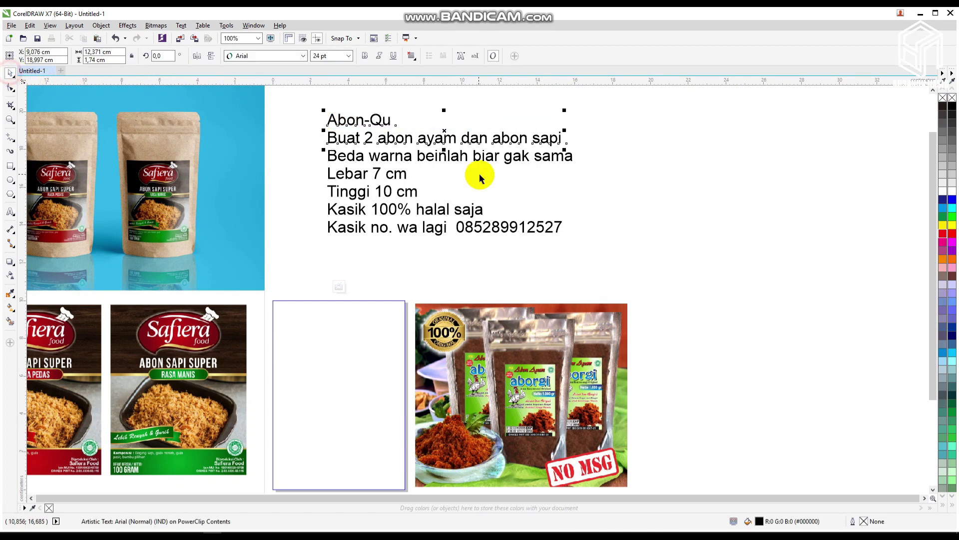
pyautogui.click(667, 187)
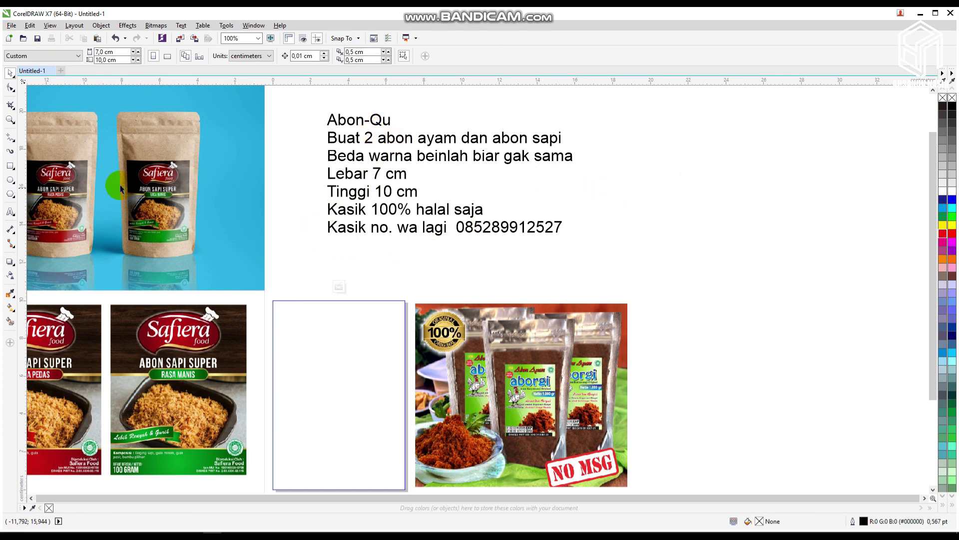
# - Delete all the pasted brief text from the area above the page
pyautogui.click(400, 140)
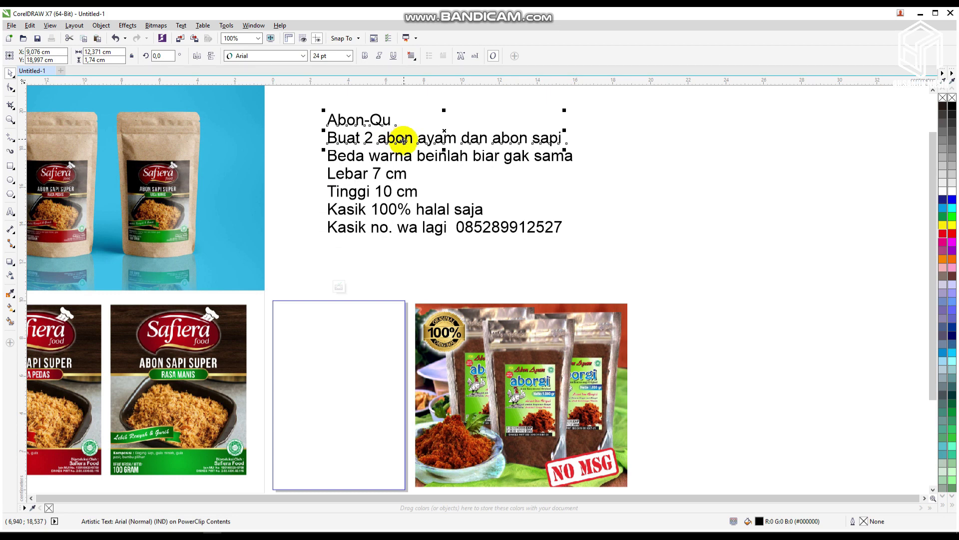
pyautogui.click(621, 150)
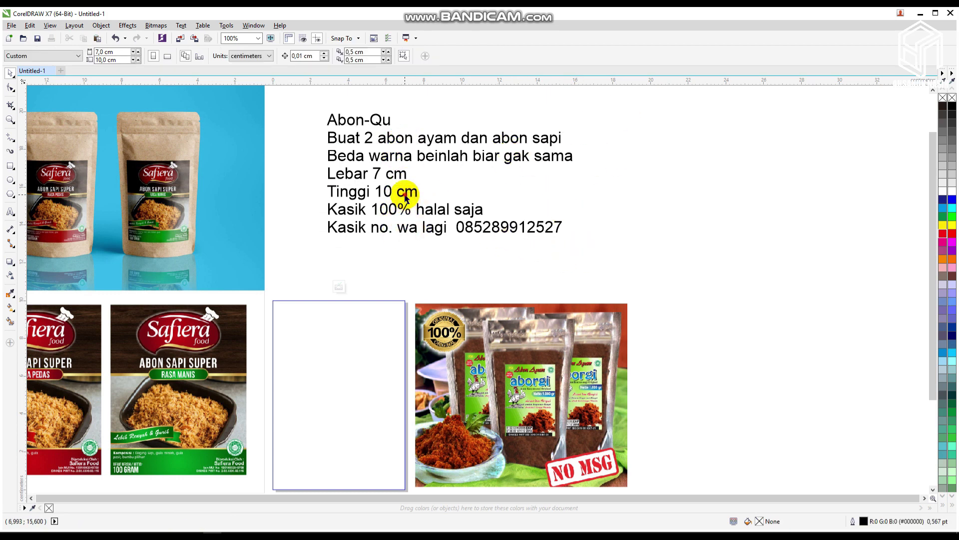
pyautogui.click(397, 139)
pyautogui.click(437, 139)
pyautogui.click(408, 156)
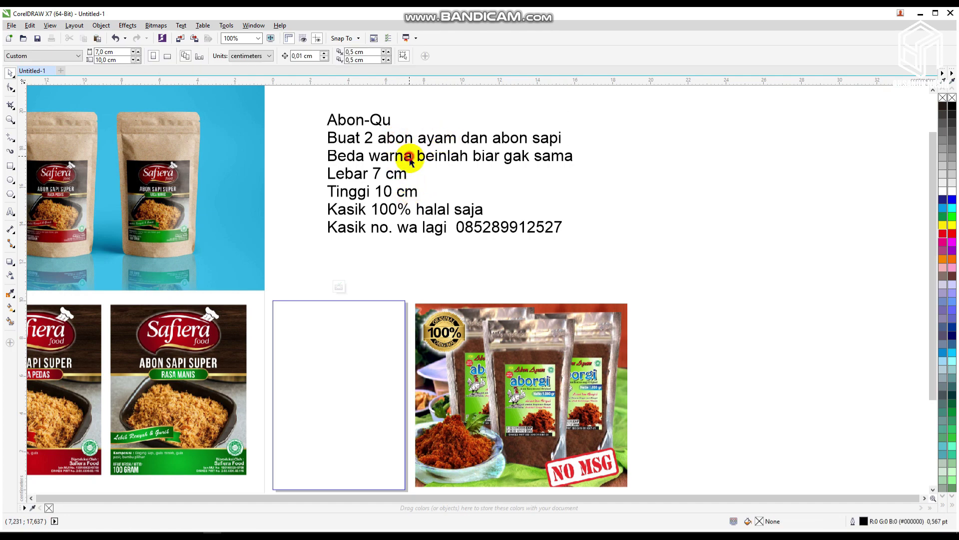
pyautogui.scroll(-1, 409, 168)
pyautogui.scroll(1, 405, 163)
pyautogui.click(403, 144)
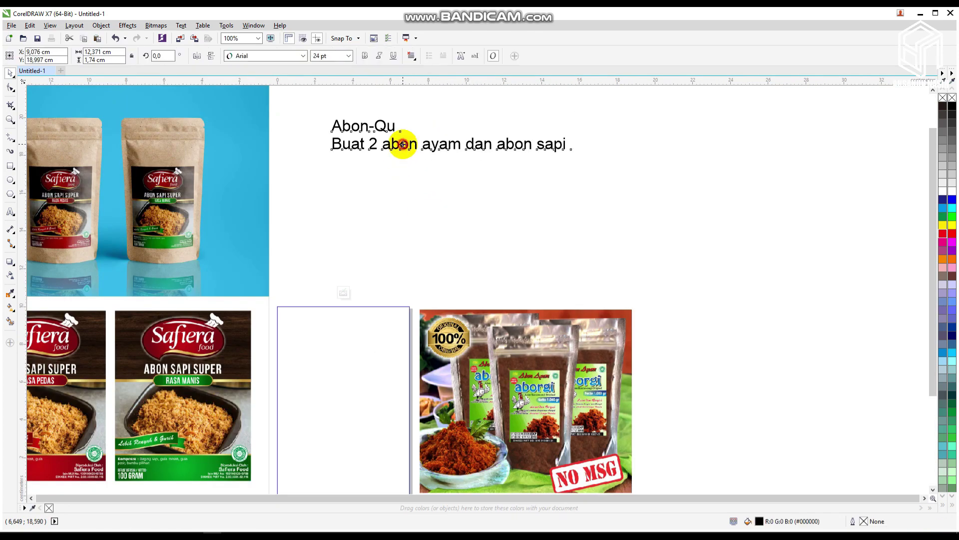
pyautogui.moveTo(409, 143); pyautogui.dragTo(431, 134)
pyautogui.press('Delete')
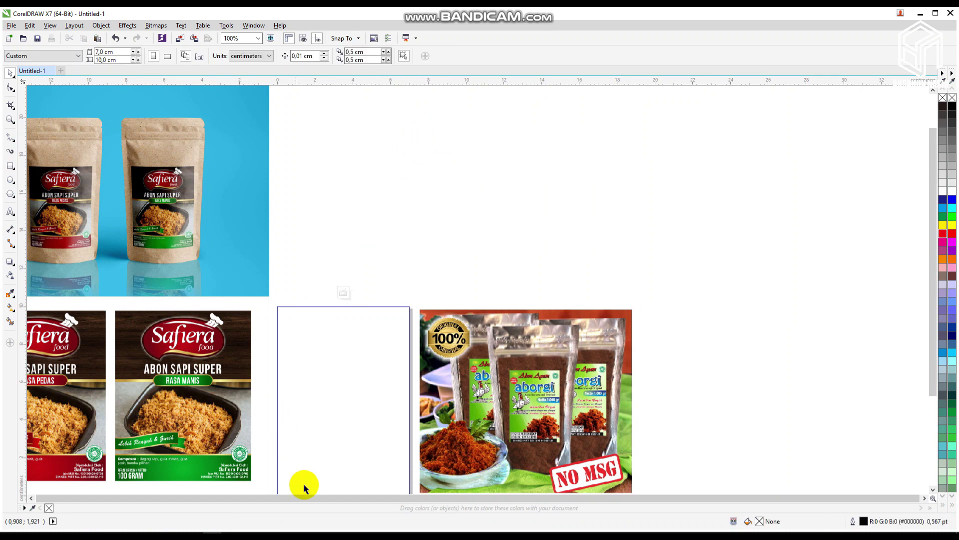
# - Take the brand name from the text notes and add "Abon-Qu" as artistic text above the page
pyautogui.click(342, 534)
pyautogui.click(827, 130)
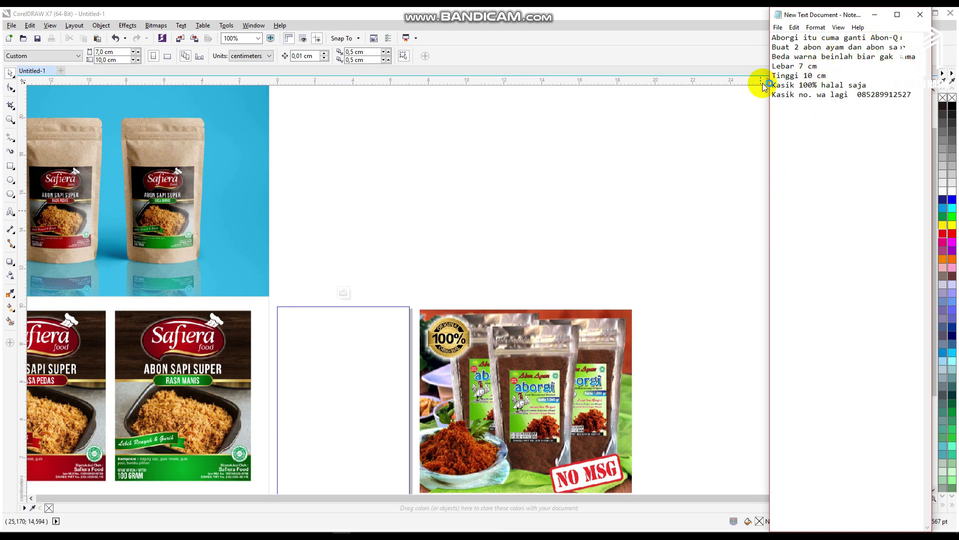
pyautogui.click(878, 29)
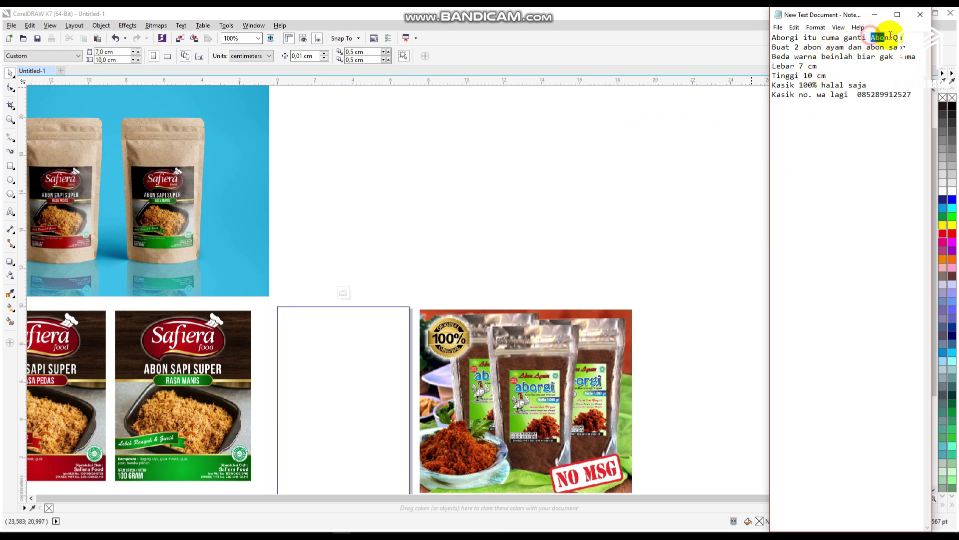
pyautogui.click(415, 200)
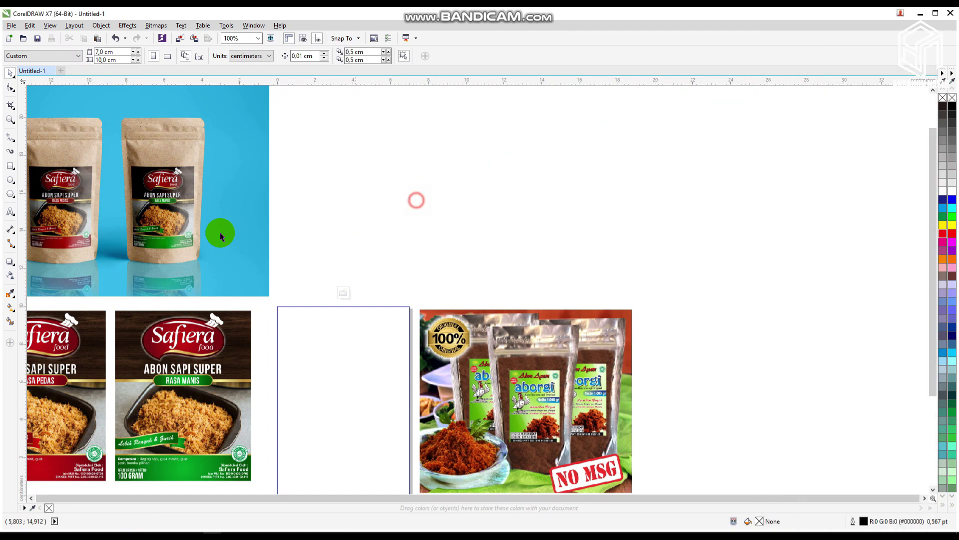
pyautogui.click(10, 212)
pyautogui.click(311, 218)
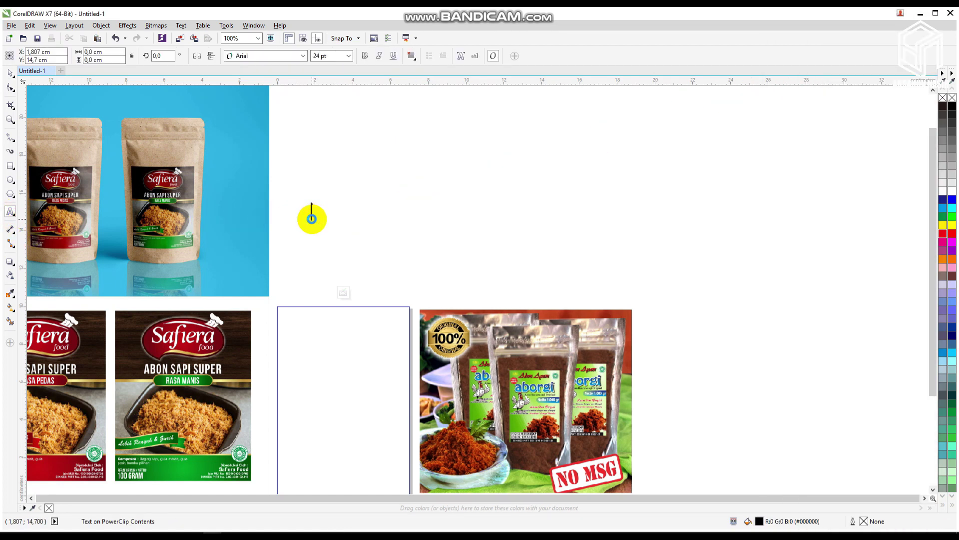
pyautogui.write('Abon-Qu')
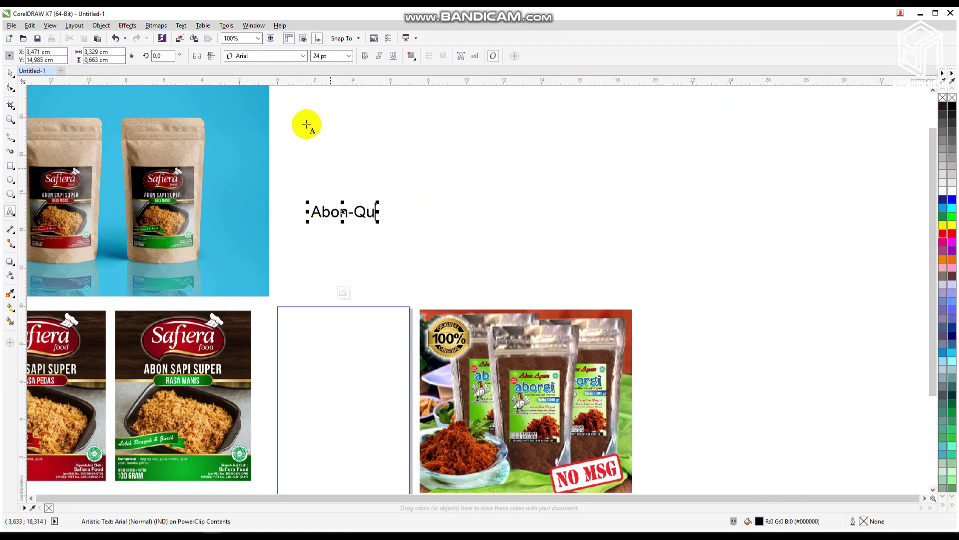
# - Try the Besmellah 2, Victoriana Display SSi, Timebomb, CODE3X and CloisterBlack BT fonts on the Abon-Qu text
pyautogui.click(265, 54)
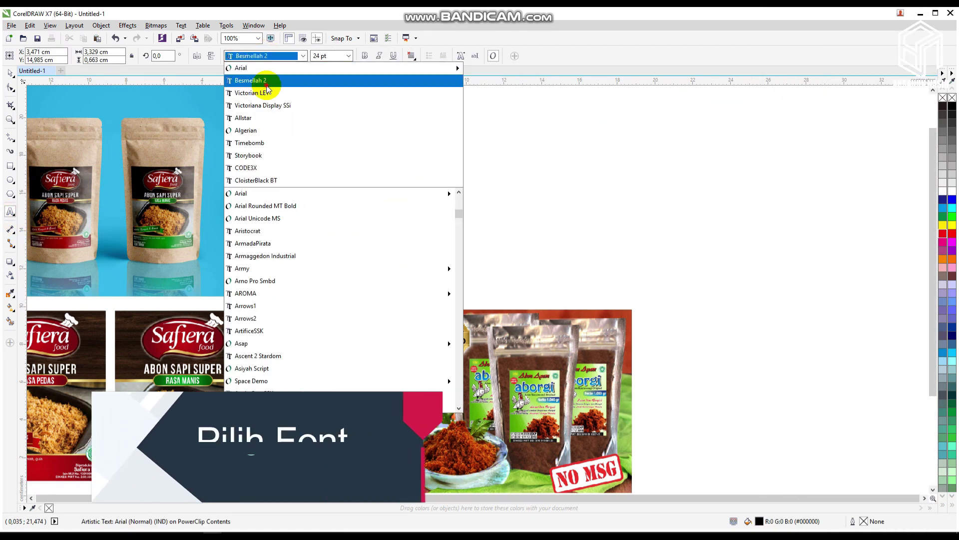
pyautogui.click(272, 79)
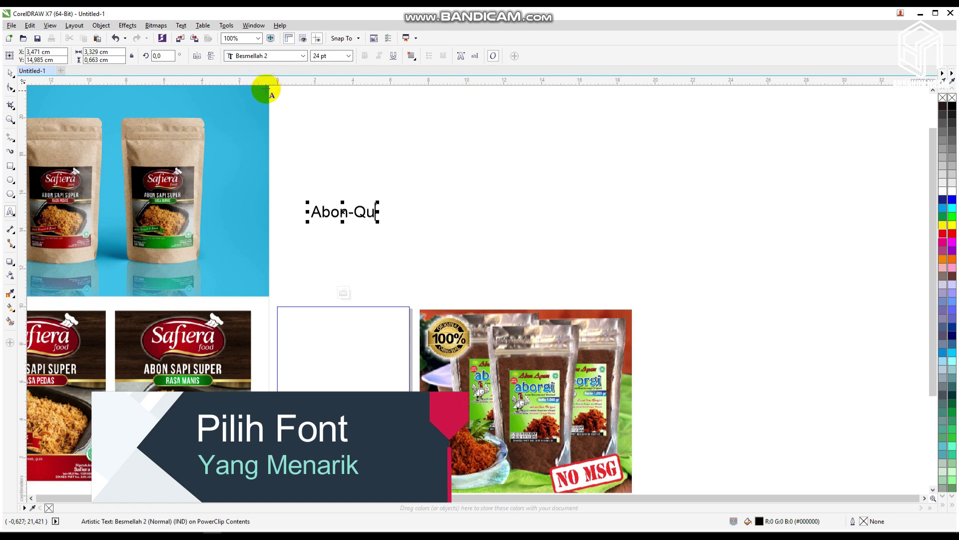
pyautogui.click(272, 56)
pyautogui.click(265, 106)
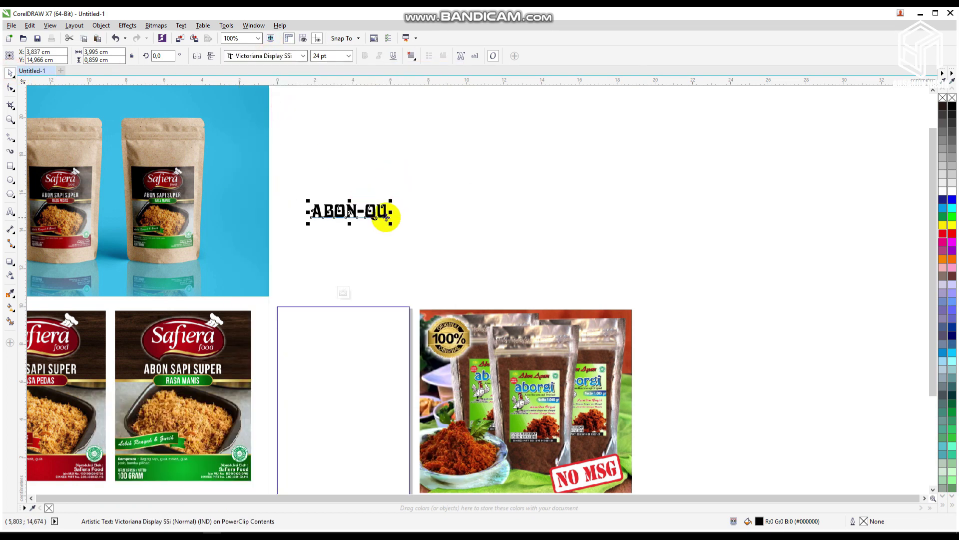
pyautogui.click(273, 55)
pyautogui.click(263, 145)
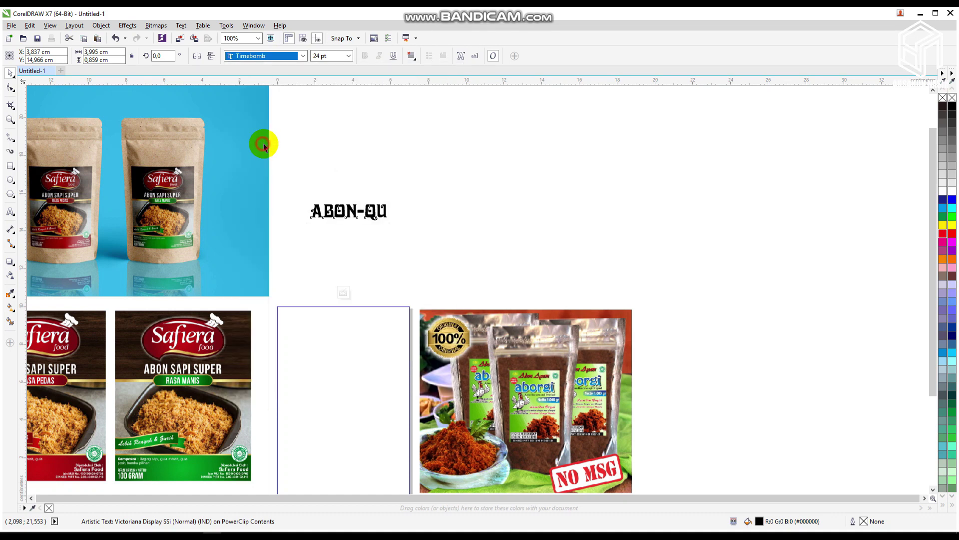
pyautogui.click(274, 54)
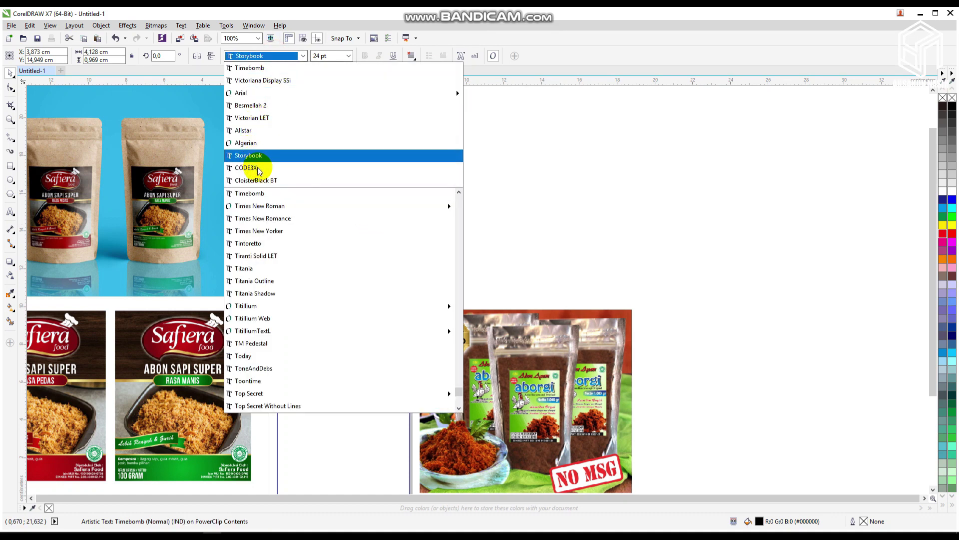
pyautogui.click(258, 168)
pyautogui.click(284, 54)
pyautogui.click(265, 180)
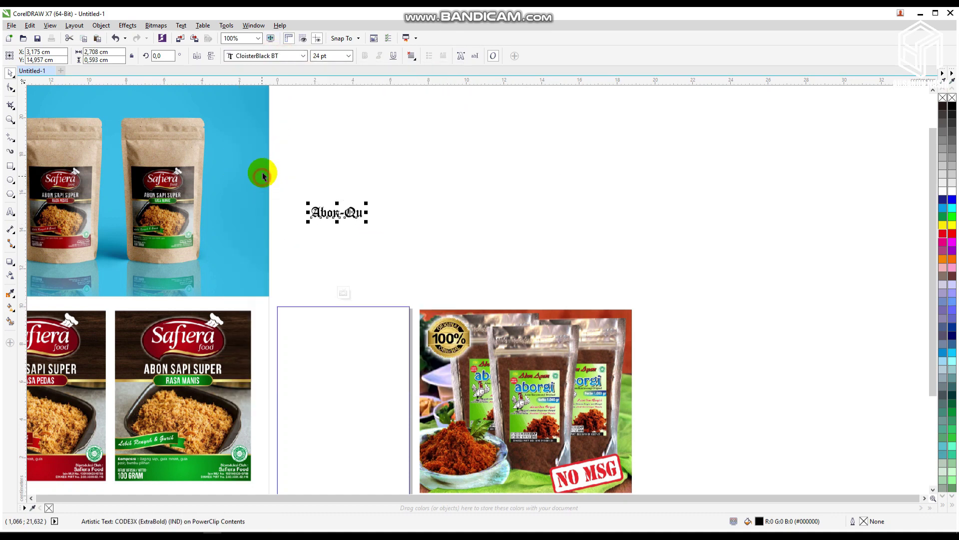
# - Try the Black Fox Personal Use Only and Blenda Script fonts on the Abon-Qu text
pyautogui.scroll(2, 332, 186)
pyautogui.click(262, 56)
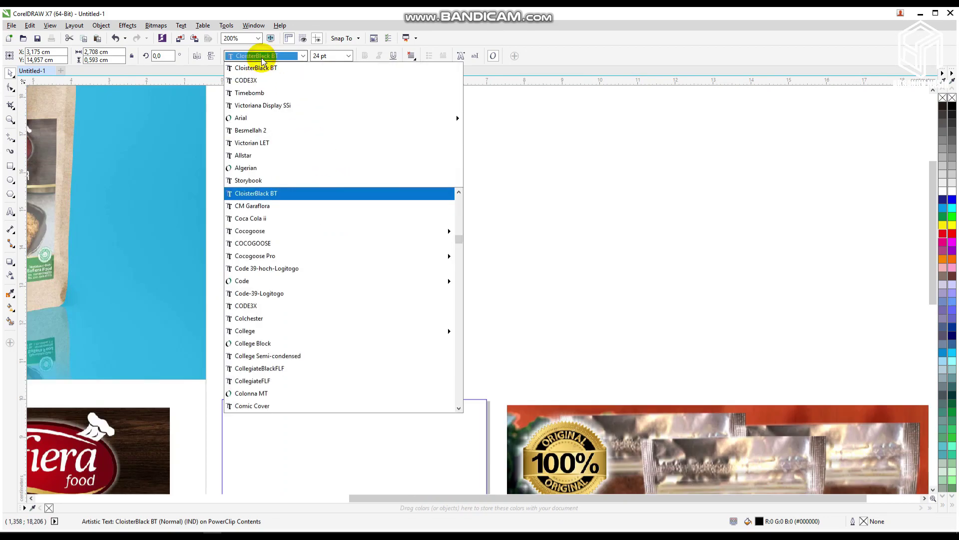
pyautogui.write('bla')
pyautogui.press('Return')
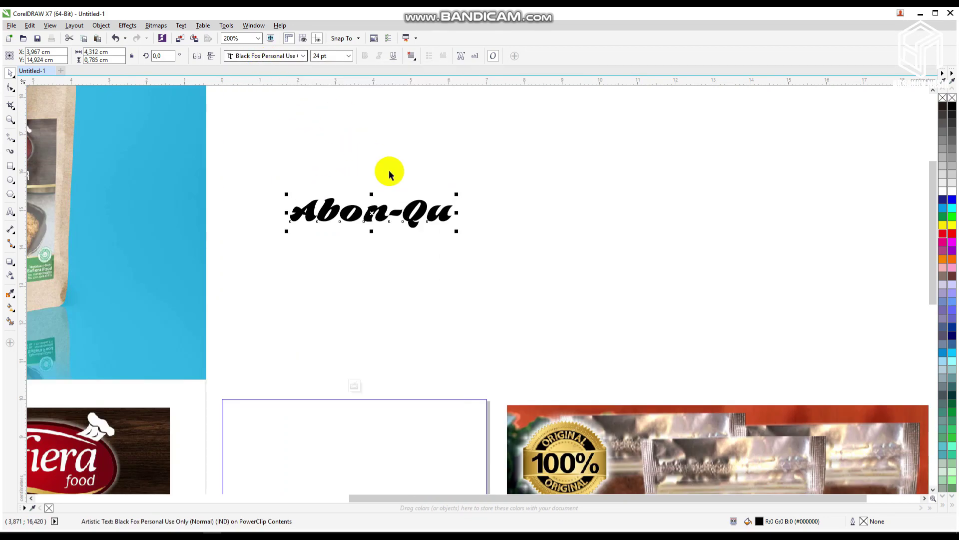
pyautogui.click(276, 56)
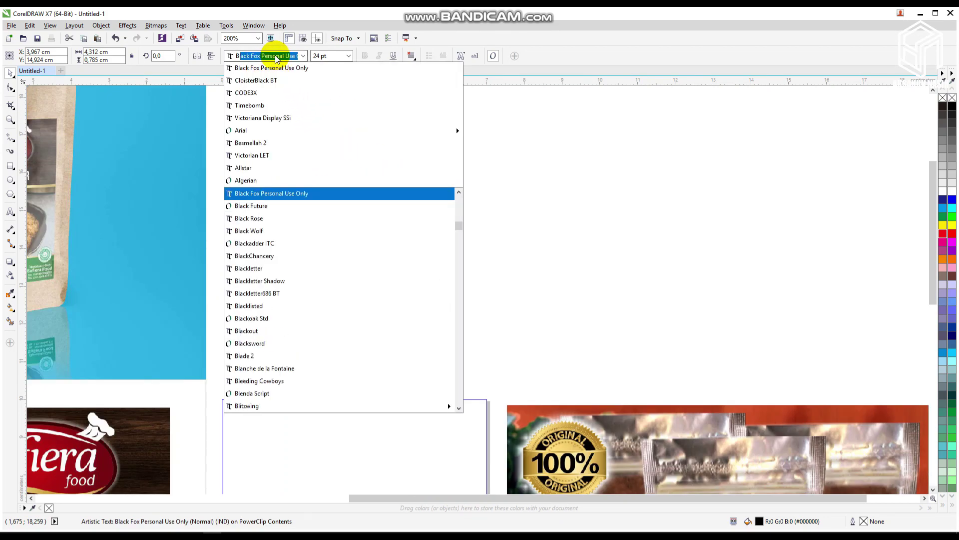
pyautogui.write('blenda')
pyautogui.press('Return')
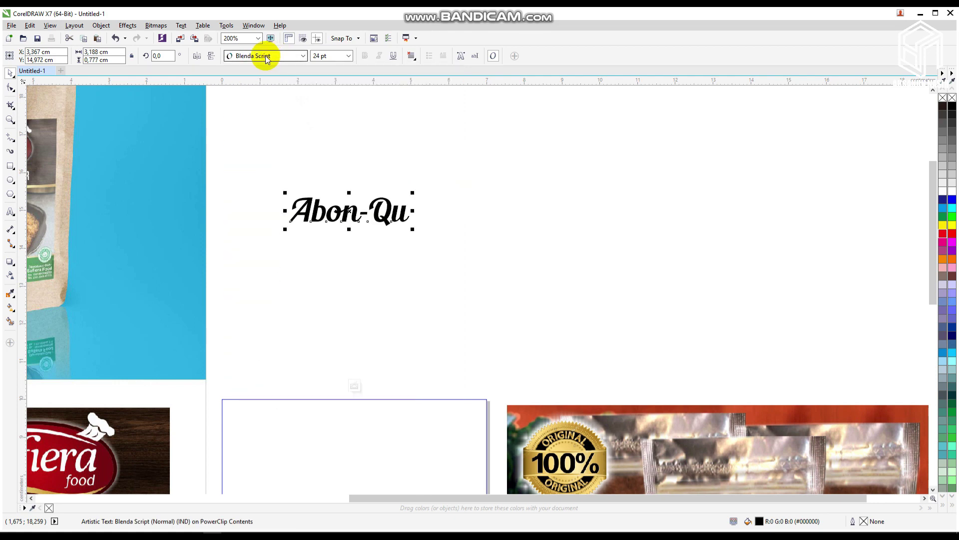
# - Set the Abon-Qu text in the Lobster 1.4 font and move it onto the upper part of the page
pyautogui.scroll(-1, 362, 190)
pyautogui.click(274, 56)
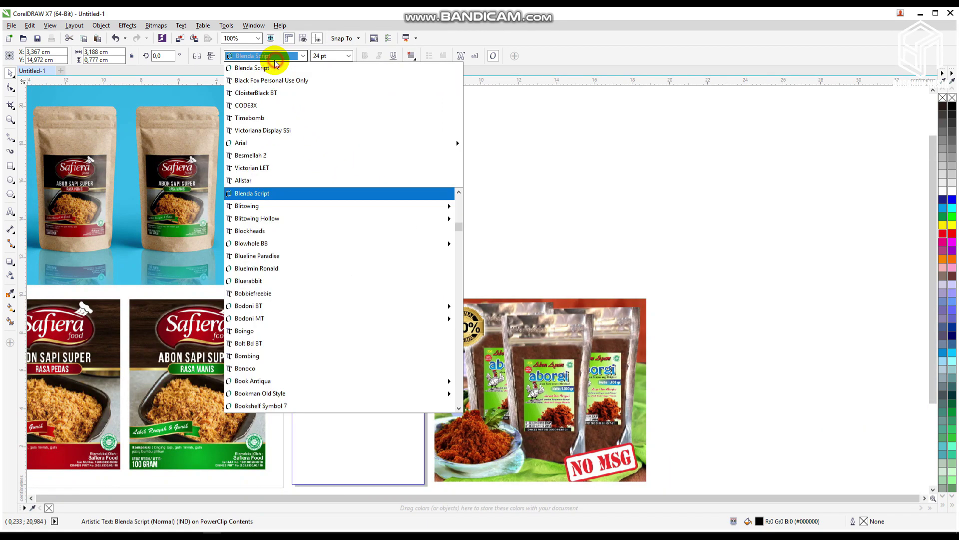
pyautogui.write('lobster')
pyautogui.press('Return')
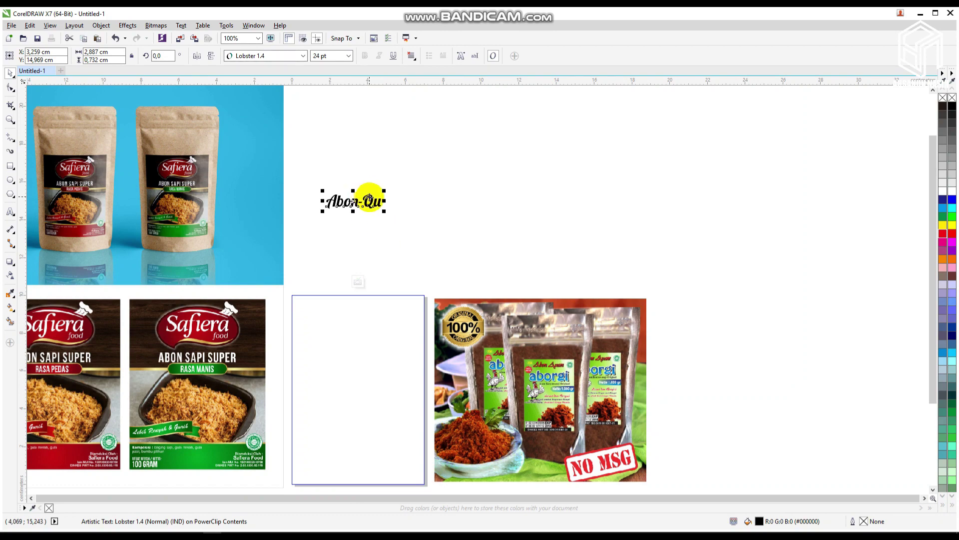
pyautogui.moveTo(368, 199); pyautogui.dragTo(352, 340)
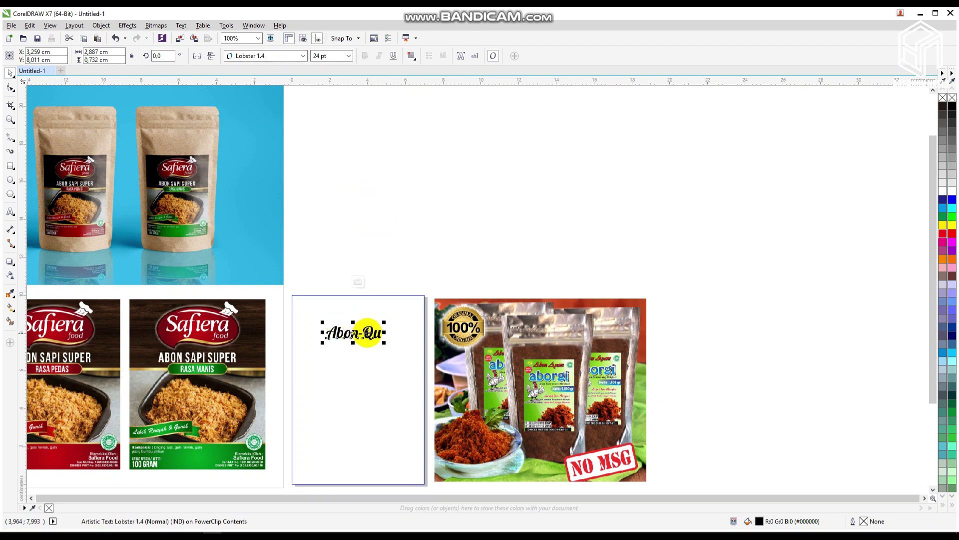
# - Duplicate the Abon-Qu text and place the copy directly above the original near the page's top edge
pyautogui.scroll(1, 368, 332)
pyautogui.moveTo(366, 343); pyautogui.dragTo(343, 298)
pyautogui.rightClick(343, 298)
# - Set the copied Abon-Qu text in bold Century Gothic and scale it down to about 14 pt
pyautogui.click(279, 59)
pyautogui.write('Centu')
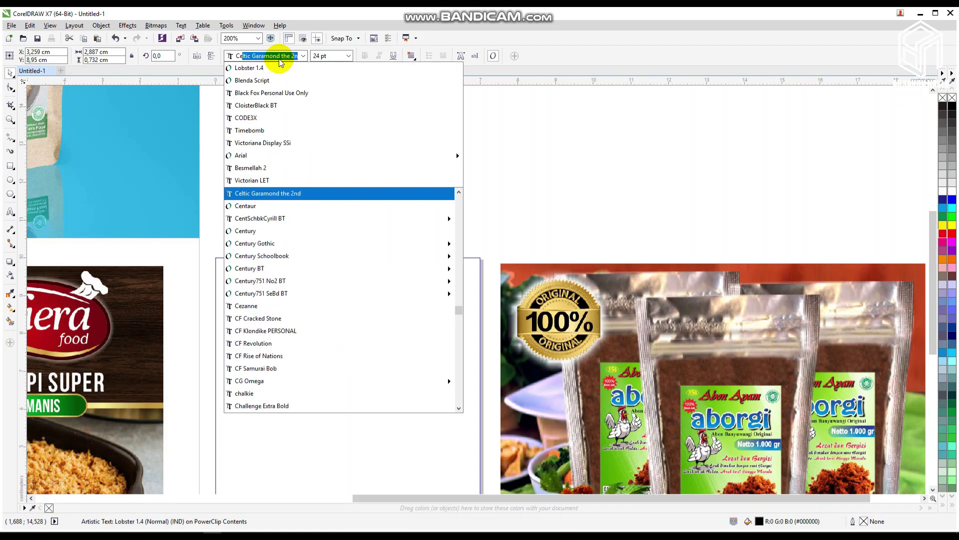
pyautogui.press('Down')
pyautogui.press('Down')
pyautogui.press('Down')
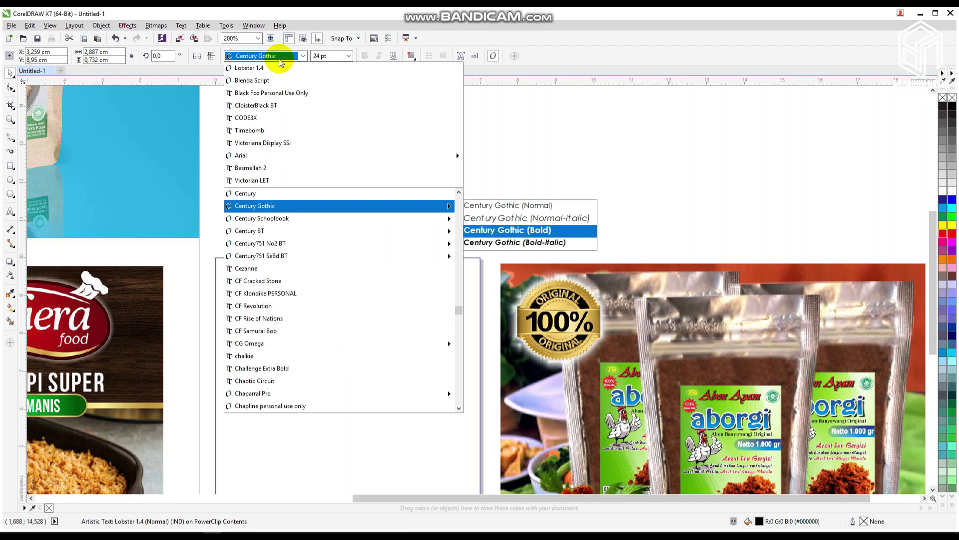
pyautogui.press('Return')
pyautogui.click(366, 54)
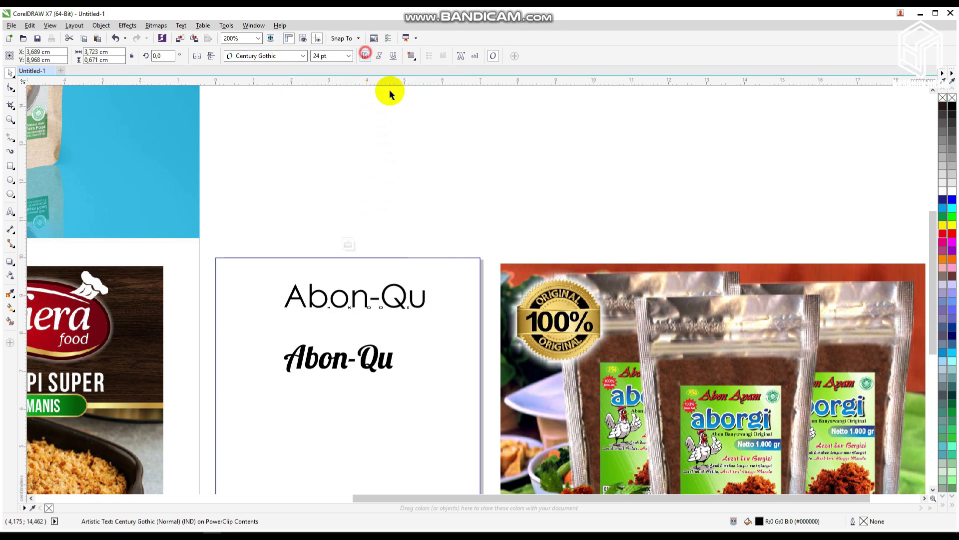
pyautogui.moveTo(430, 313); pyautogui.dragTo(393, 302)
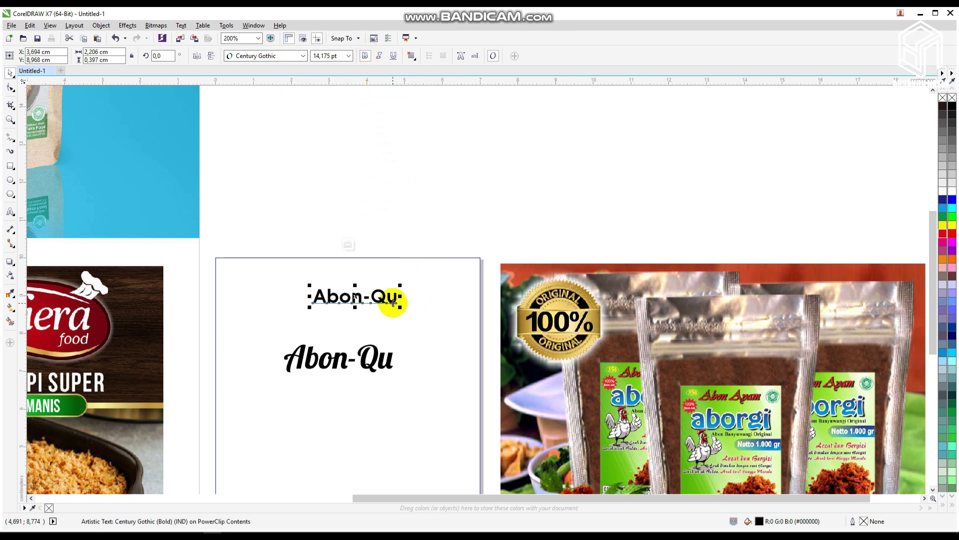
# - Replace the wording of the small copied text with "Abon Ayam"
pyautogui.hotkey('ctrl', 'a')
pyautogui.write('A')
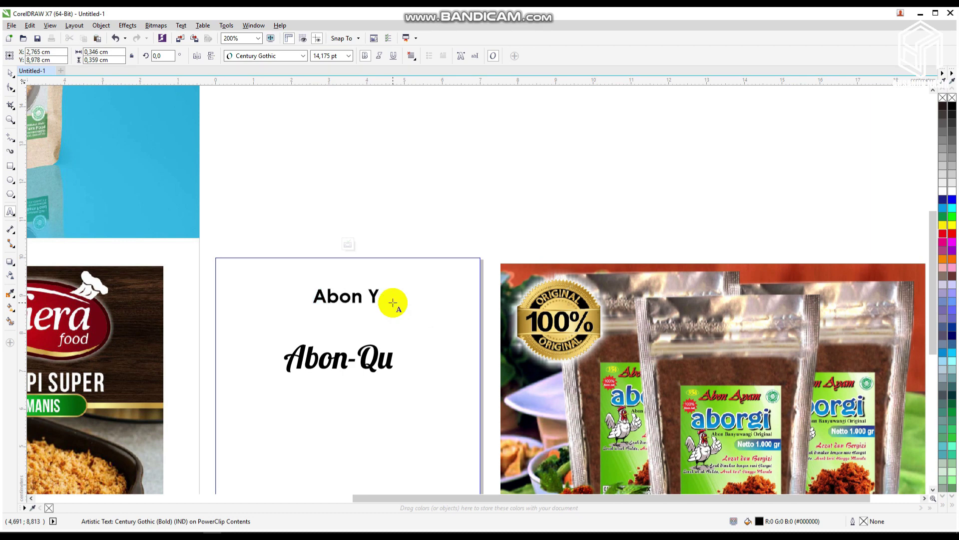
pyautogui.write('bon Ayam')
pyautogui.hotkey('ctrl', 'a')
pyautogui.click(10, 73)
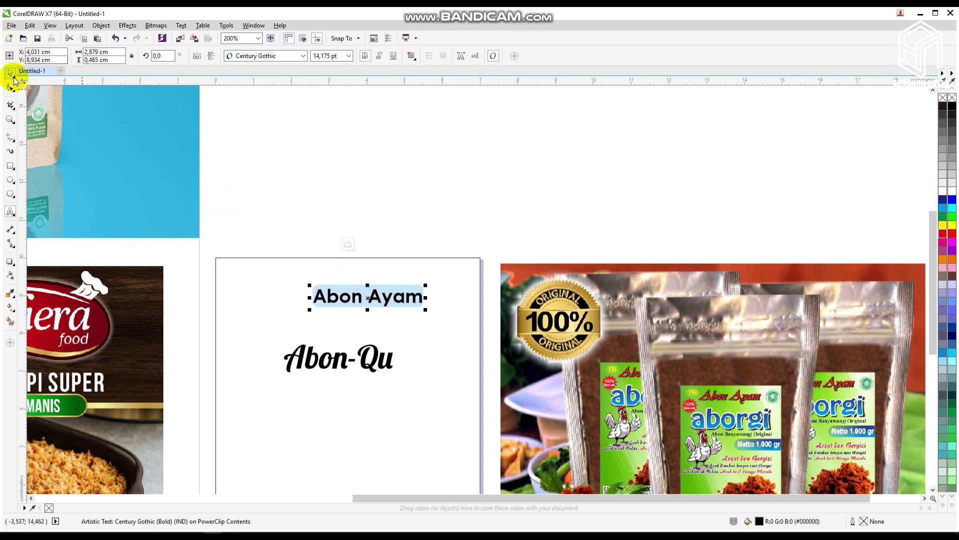
# - Try the Mistral and MJ Zhafira Demo fonts on the Abon Ayam text
pyautogui.click(303, 56)
pyautogui.write('Mistral')
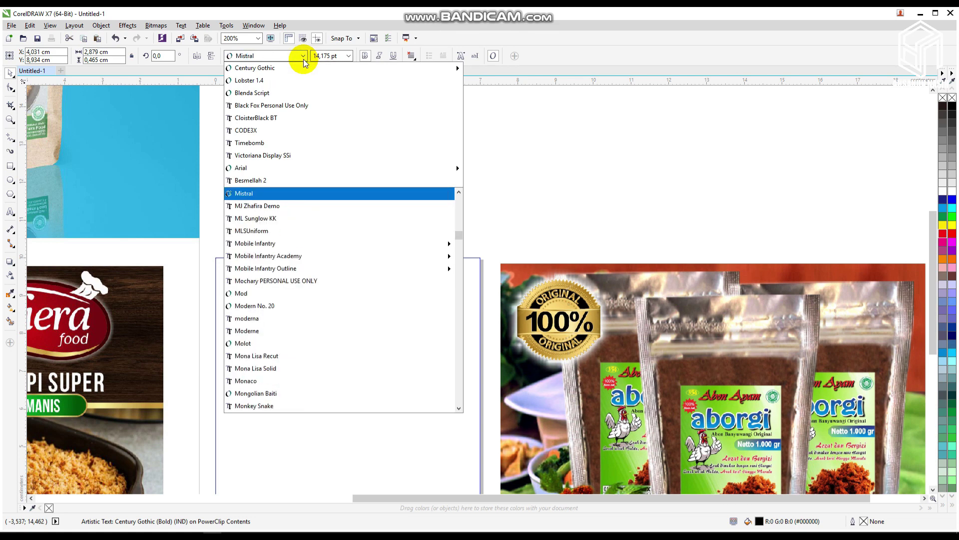
pyautogui.press('Return')
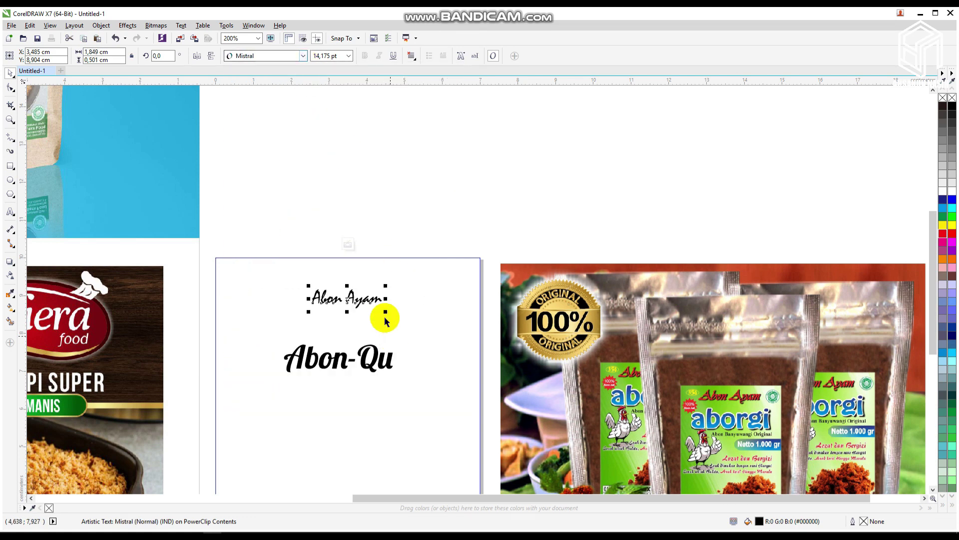
pyautogui.click(268, 56)
pyautogui.click(257, 182)
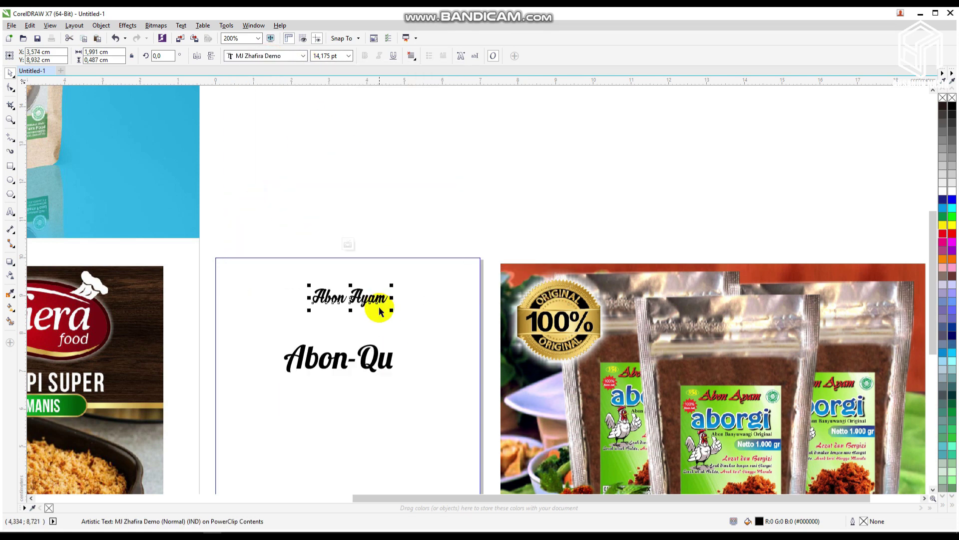
# - Set the Abon Ayam text in the Milkshake font
pyautogui.scroll(2, 380, 300)
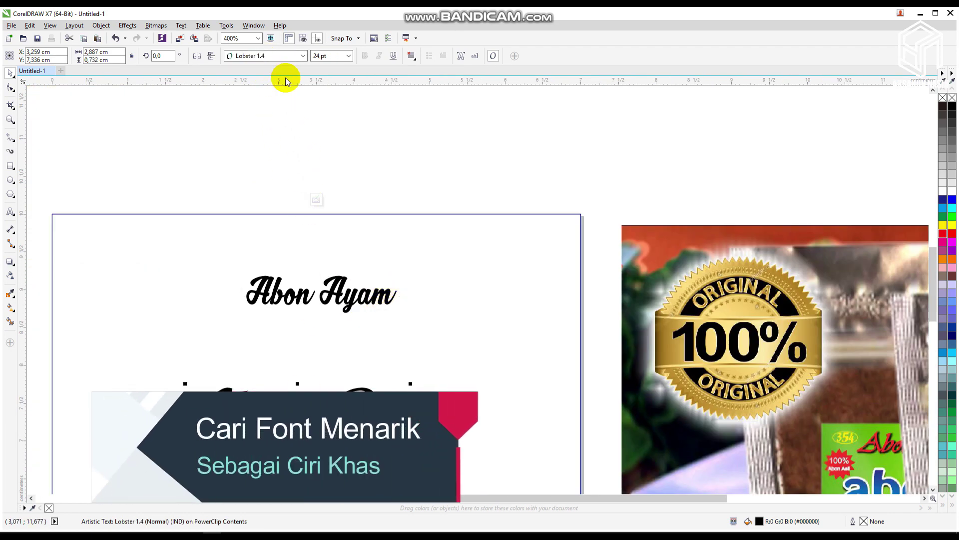
pyautogui.click(373, 111)
pyautogui.click(342, 296)
pyautogui.click(268, 56)
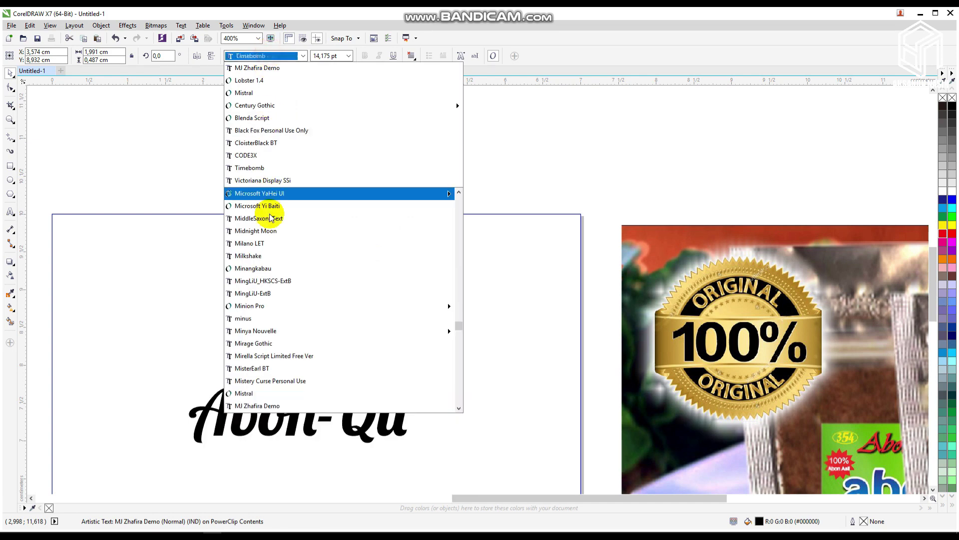
pyautogui.click(260, 252)
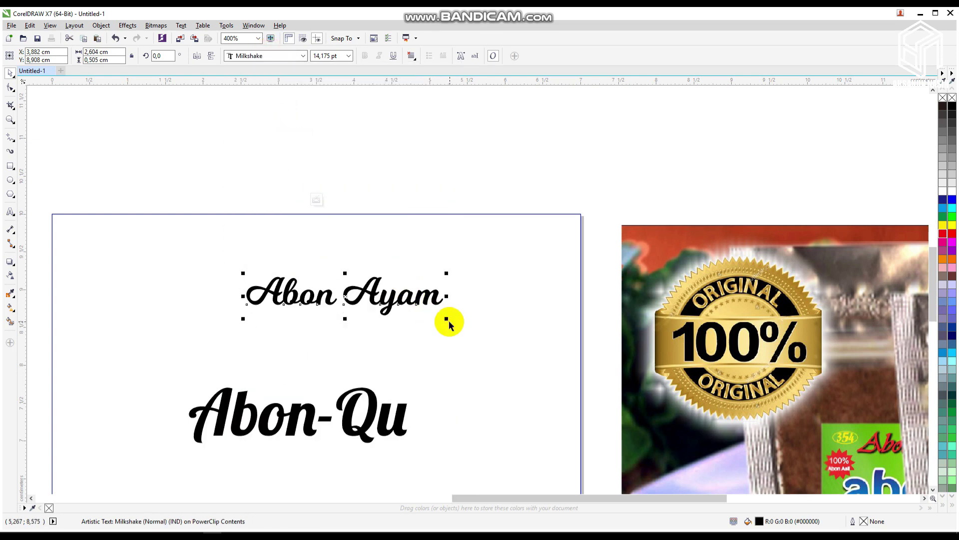
# - Try the Milkshake font on the Abon-Qu text and undo the change
pyautogui.click(375, 392)
pyautogui.click(254, 55)
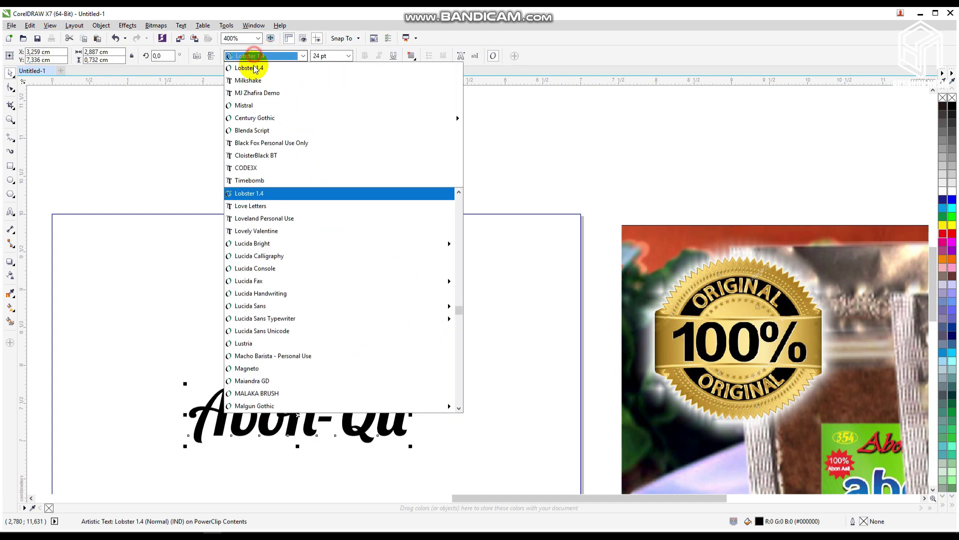
pyautogui.click(256, 80)
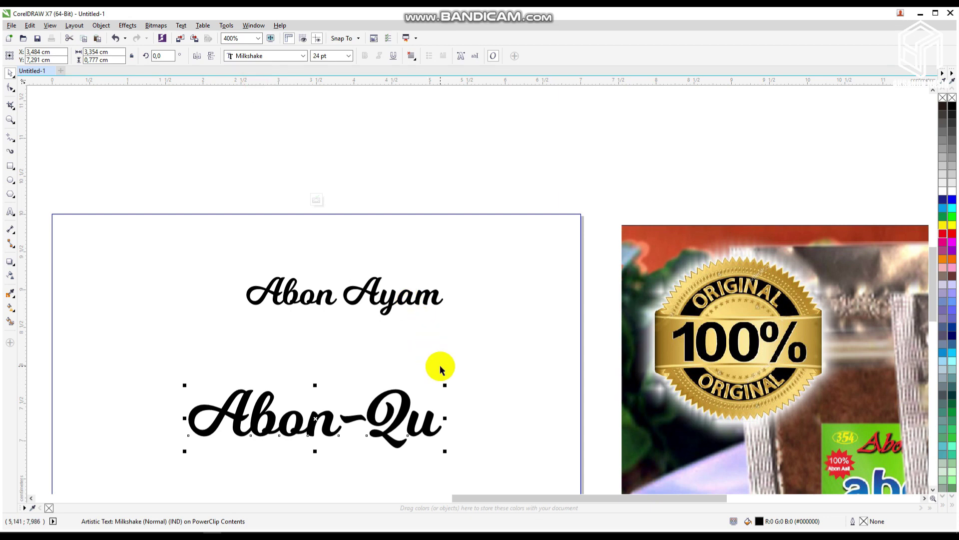
pyautogui.hotkey('ctrl', 'z')
# - Enlarge the Abon-Qu text to about 4.89 cm wide and centre it horizontally on the page beneath Abon Ayam
pyautogui.moveTo(409, 384); pyautogui.dragTo(486, 352)
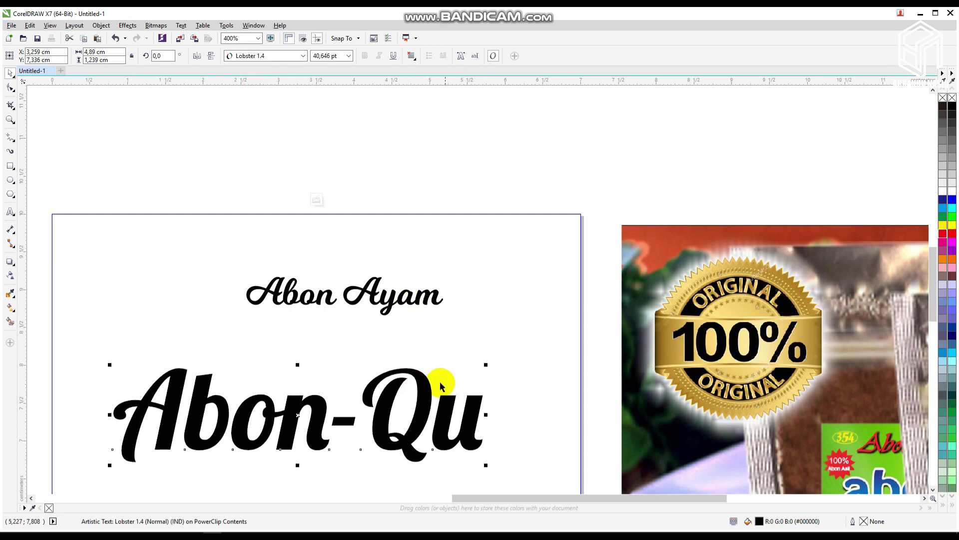
pyautogui.press('F4')
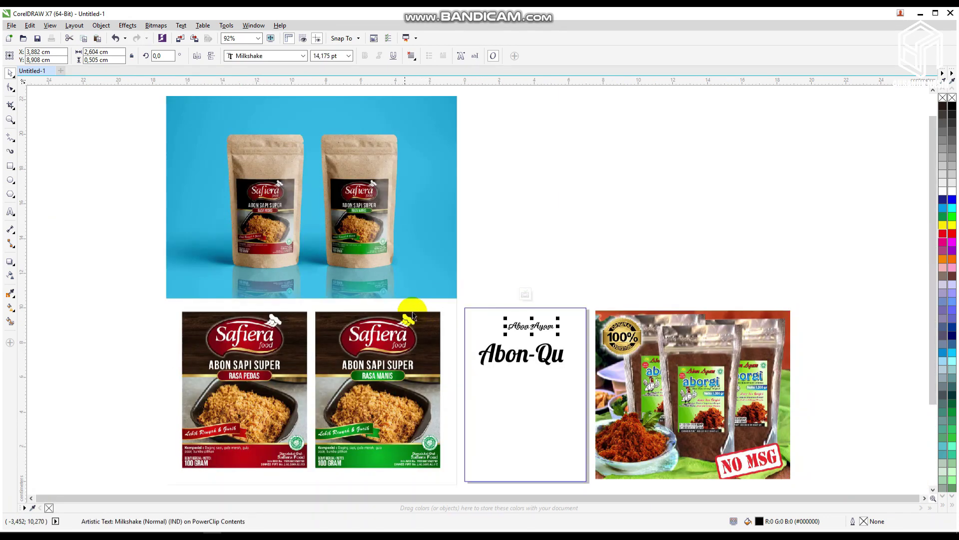
pyautogui.scroll(1, 580, 394)
pyautogui.click(520, 314)
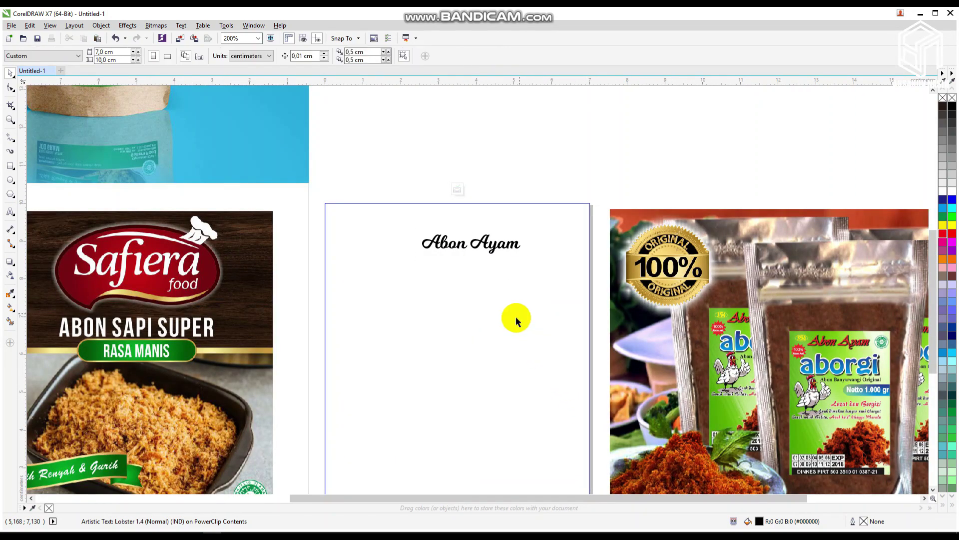
pyautogui.press('p')
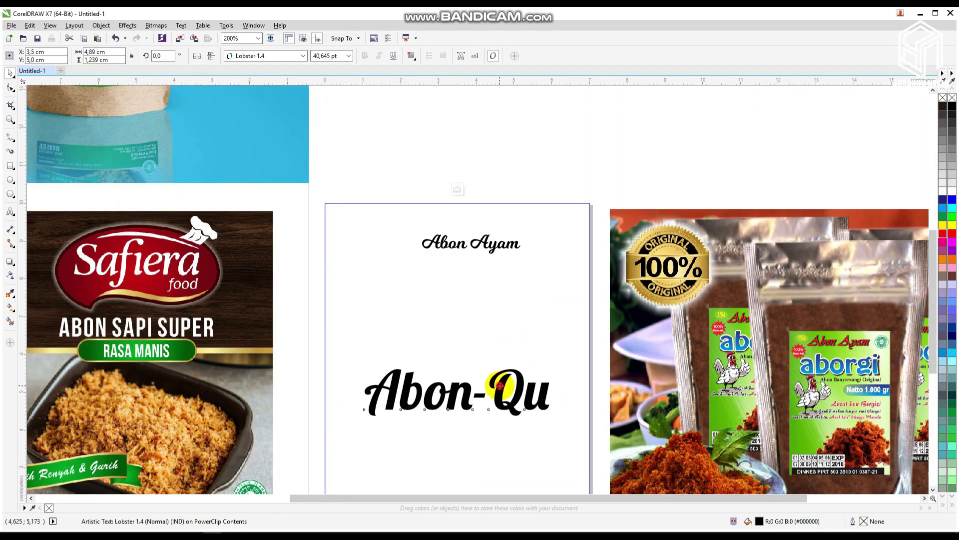
pyautogui.moveTo(497, 385); pyautogui.dragTo(497, 288)
# - Centre Abon Ayam over the Abon-Qu text and move it down close to the brand name
pyautogui.click(502, 243)
pyautogui.keyDown('shift'); pyautogui.click(514, 277); pyautogui.keyUp('shift')
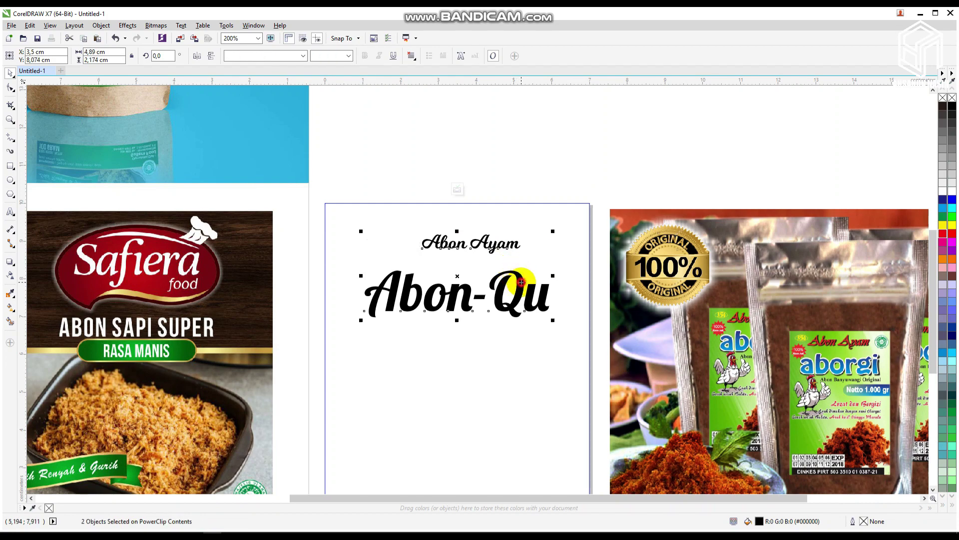
pyautogui.press('c')
pyautogui.click(521, 192)
pyautogui.click(499, 243)
pyautogui.moveTo(510, 230); pyautogui.dragTo(507, 250)
# - Enlarge the Abon-Qu text to about 44 pt and rotate it about 4.1 degrees so it slants upward
pyautogui.scroll(2, 510, 245)
pyautogui.click(530, 322)
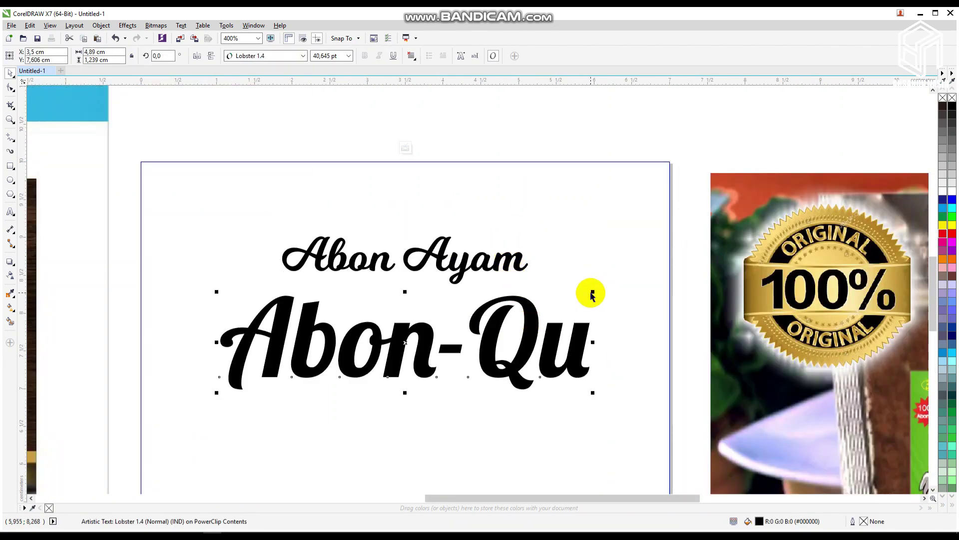
pyautogui.moveTo(593, 292)
pyautogui.mouseDown()
pyautogui.moveTo(610, 288)
pyautogui.moveTo(599, 274)
pyautogui.mouseUp()
pyautogui.click(606, 331)
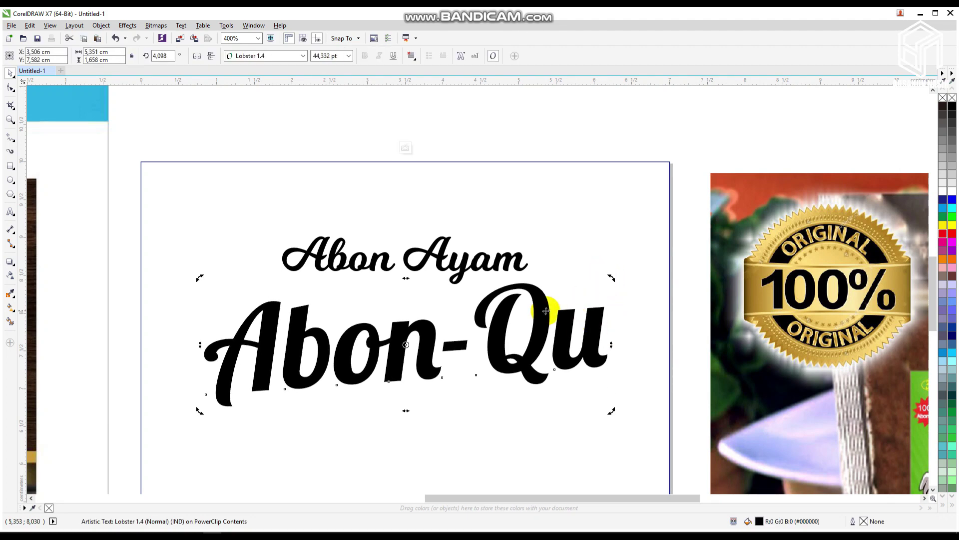
# - Adjust the position of the slanted Abon-Qu text and move Abon Ayam slightly up to clear it
pyautogui.click(558, 320)
pyautogui.click(561, 328)
pyautogui.moveTo(561, 328); pyautogui.dragTo(564, 325)
pyautogui.moveTo(516, 256); pyautogui.dragTo(514, 232)
pyautogui.click(502, 120)
pyautogui.click(503, 121)
# - Examine the layout of the Safiera and Aborgi reference labels beside the page
pyautogui.scroll(-3, 502, 121)
pyautogui.scroll(2, 296, 231)
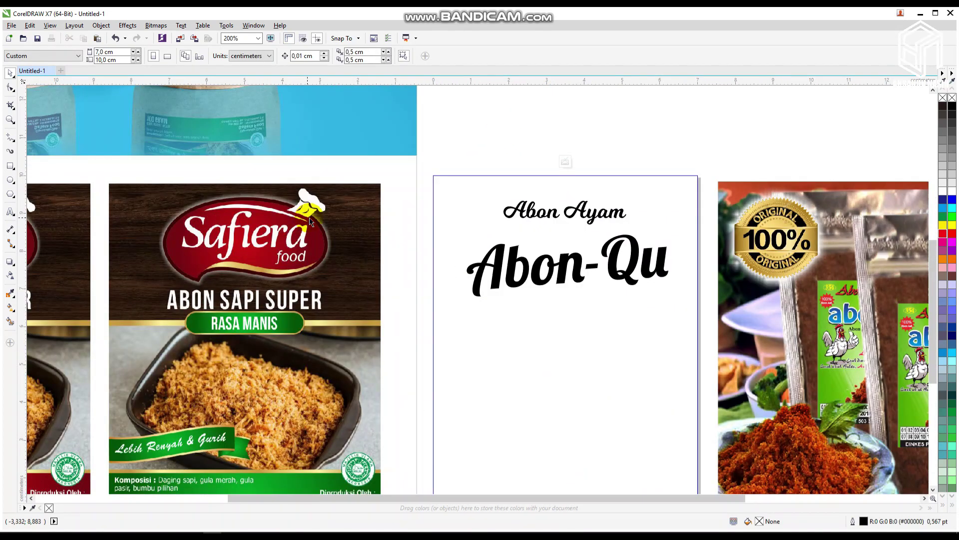
pyautogui.scroll(-1, 310, 221)
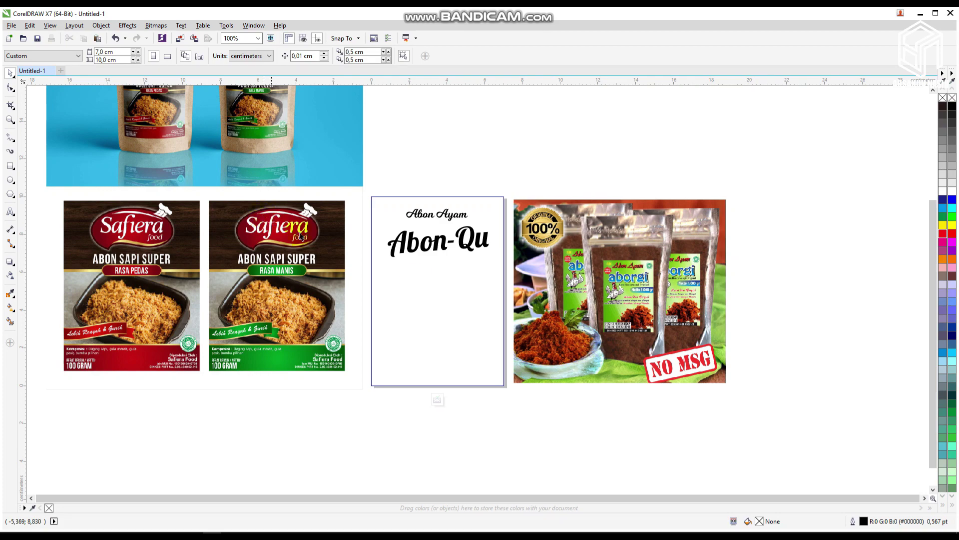
pyautogui.scroll(2, 644, 295)
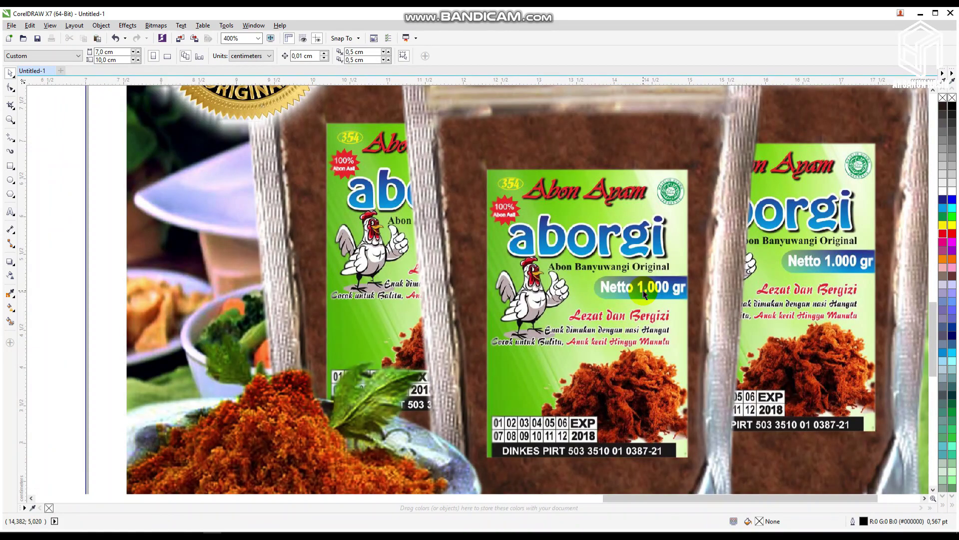
pyautogui.scroll(-1, 644, 295)
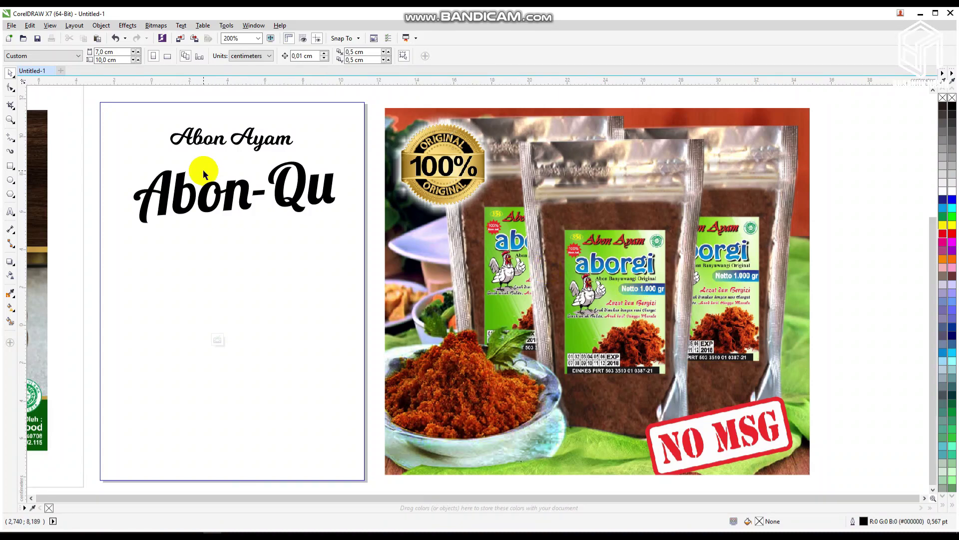
pyautogui.scroll(-1, 203, 170)
pyautogui.scroll(1, 192, 161)
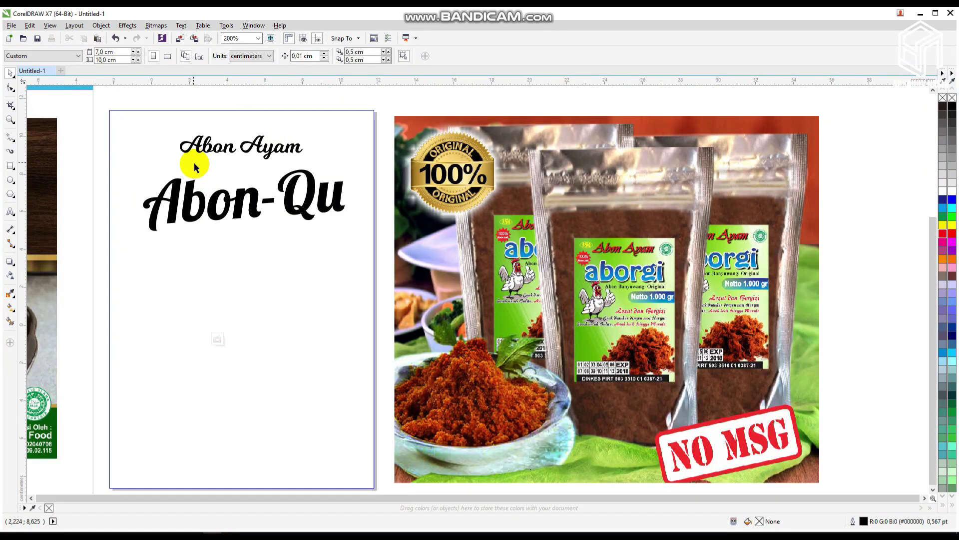
pyautogui.scroll(-1, 194, 163)
pyautogui.moveTo(467, 498); pyautogui.dragTo(384, 500)
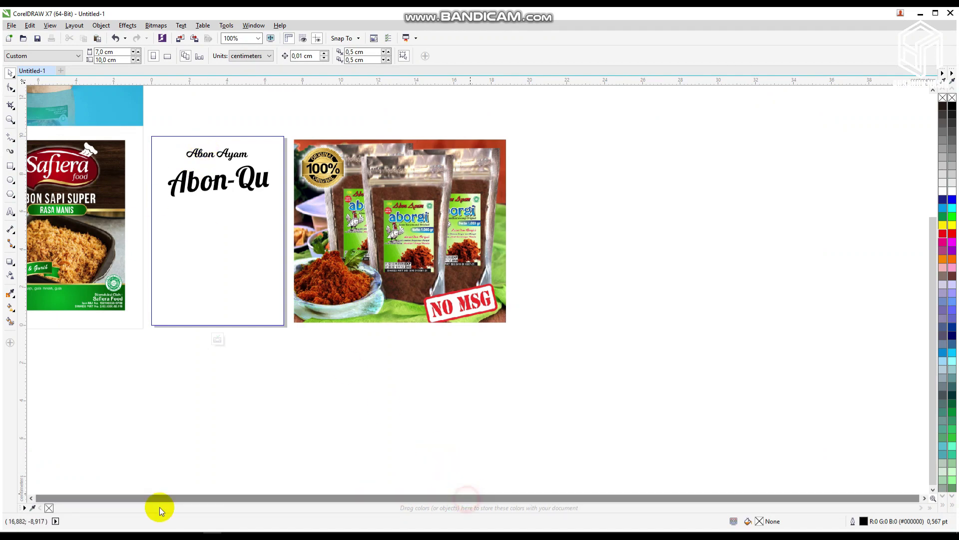
pyautogui.click(31, 499)
pyautogui.click(32, 499)
pyautogui.scroll(1, 238, 171)
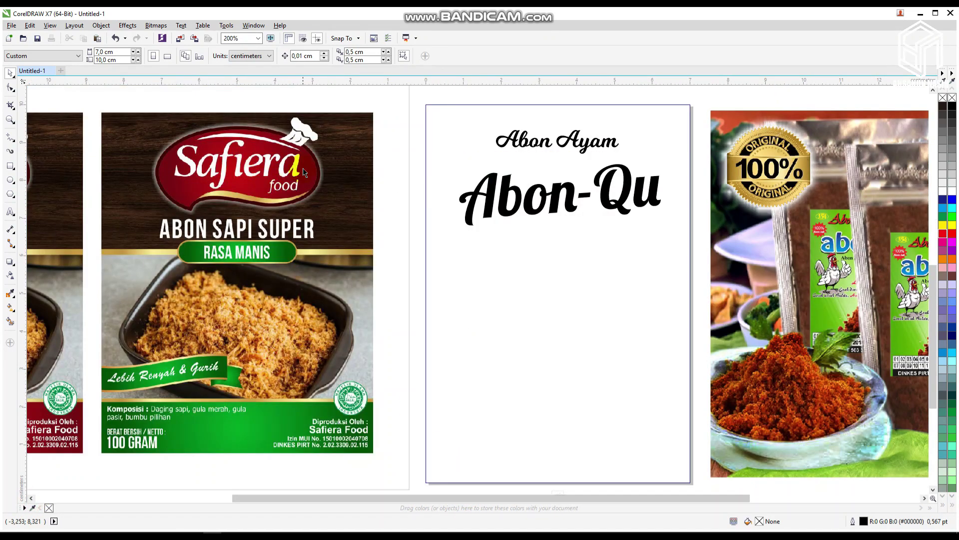
# - Draw a rectangle about 7.5 by 1.85 cm and place it centred across the page's bottom edge, overlapping the sides
pyautogui.click(507, 298)
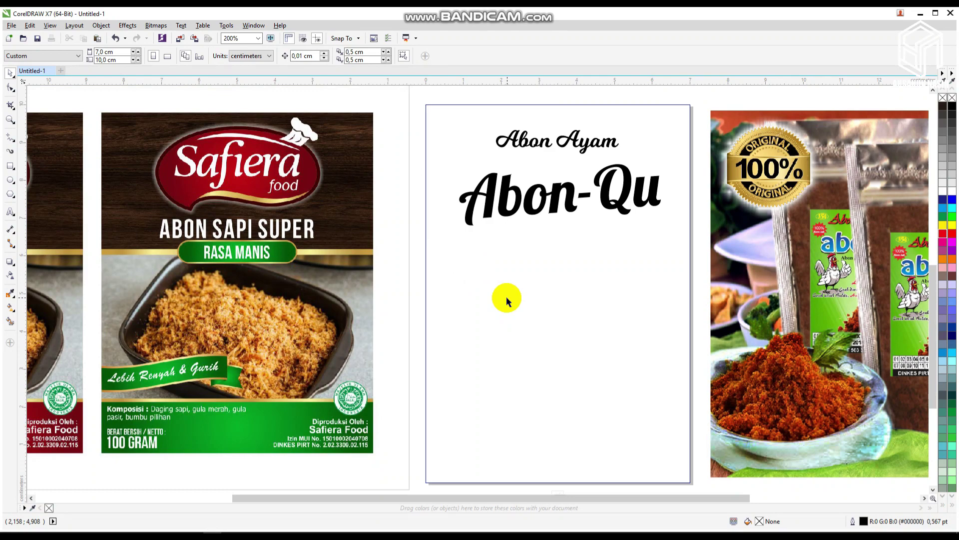
pyautogui.click(10, 165)
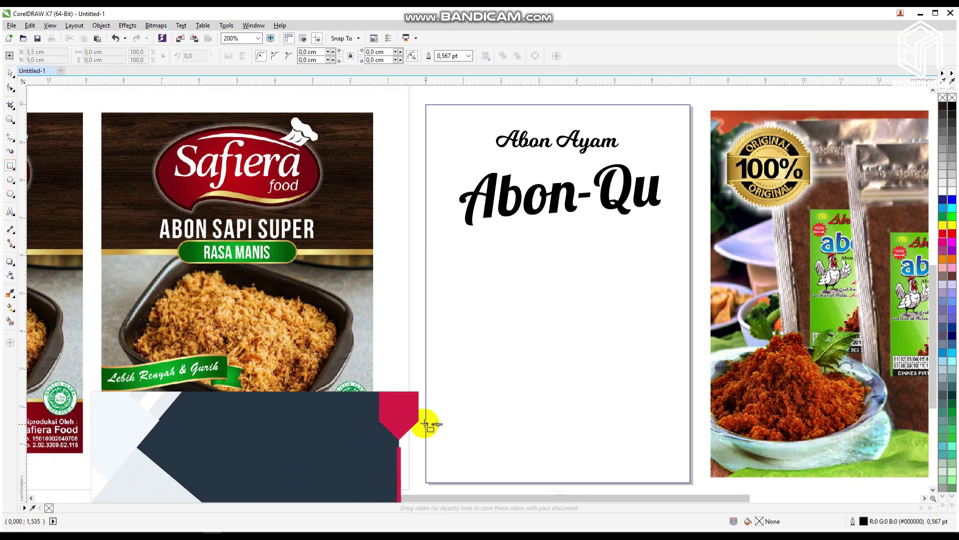
pyautogui.moveTo(424, 424); pyautogui.dragTo(704, 473)
pyautogui.click(10, 73)
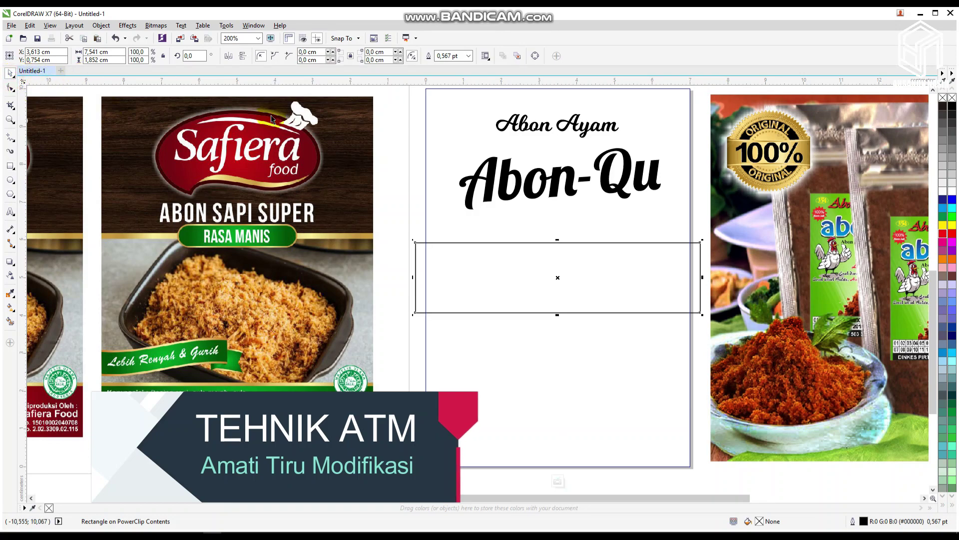
pyautogui.moveTo(611, 273); pyautogui.dragTo(610, 435)
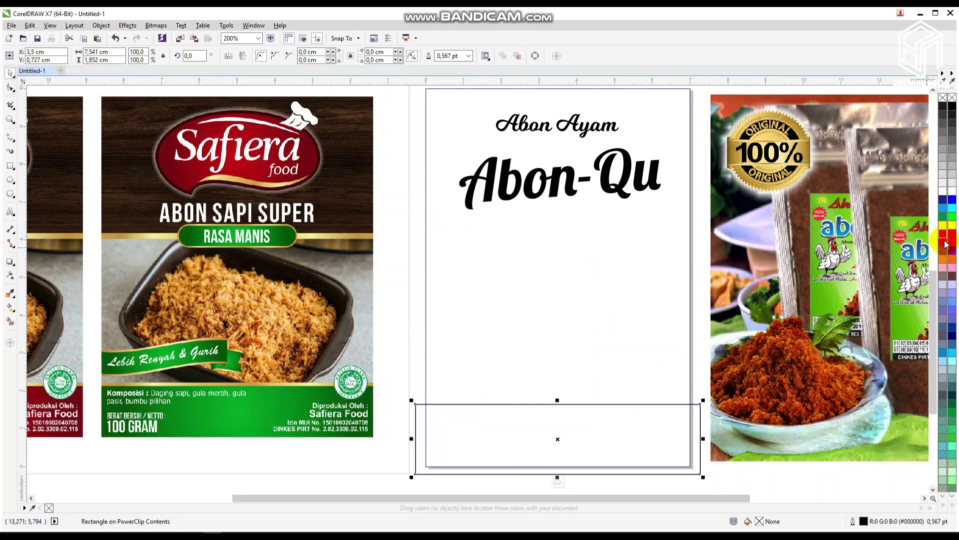
# - Fill the rectangle at the page's bottom edge with a dark shade of green and remove its outline
pyautogui.click(946, 222)
pyautogui.rightClick(943, 97)
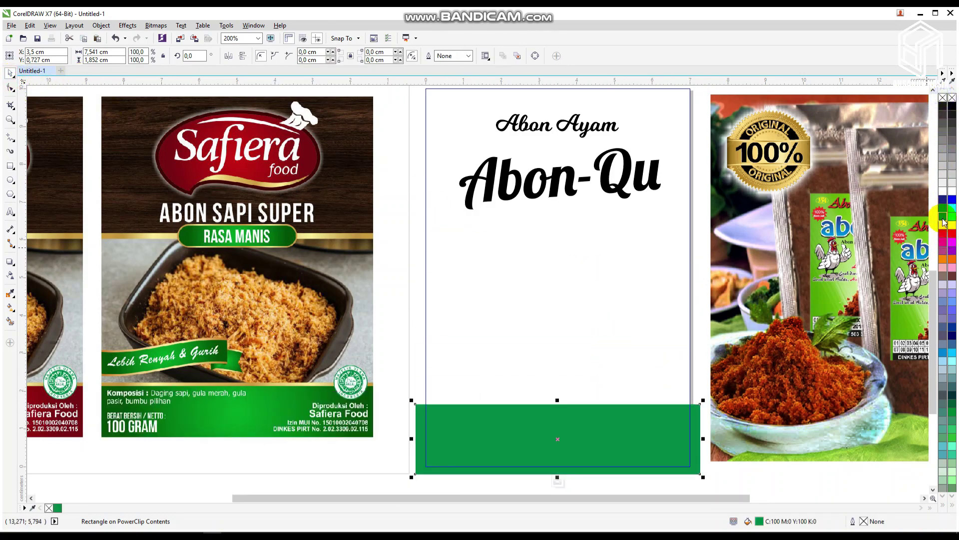
pyautogui.click(944, 216)
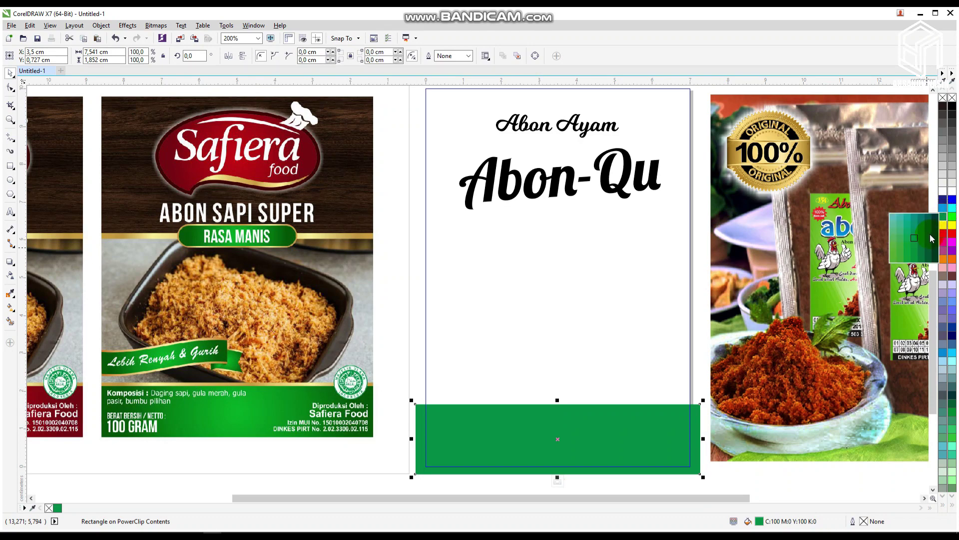
pyautogui.click(913, 236)
# - Give the green rectangle a fountain fill and set its end colour to CMYK 100, 100, 100, 0
pyautogui.press('F11')
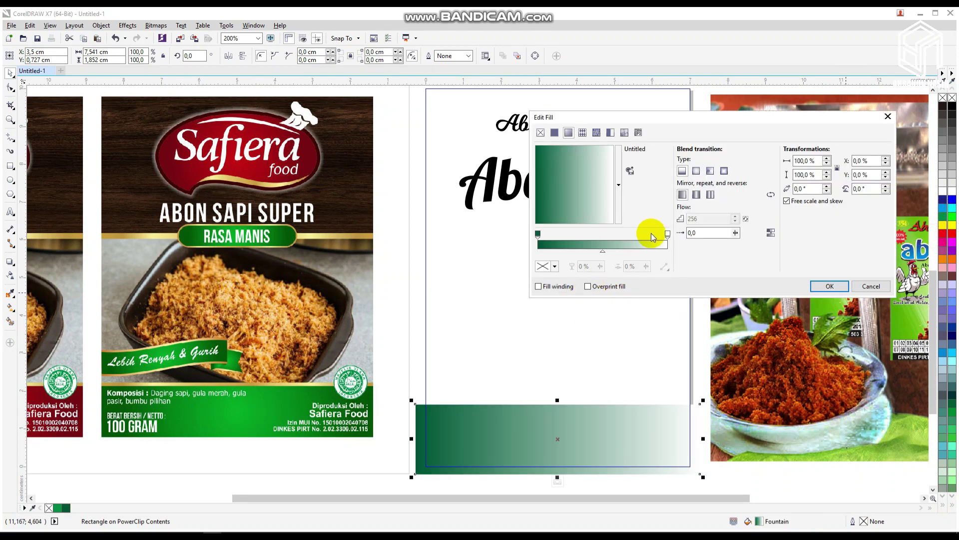
pyautogui.click(553, 266)
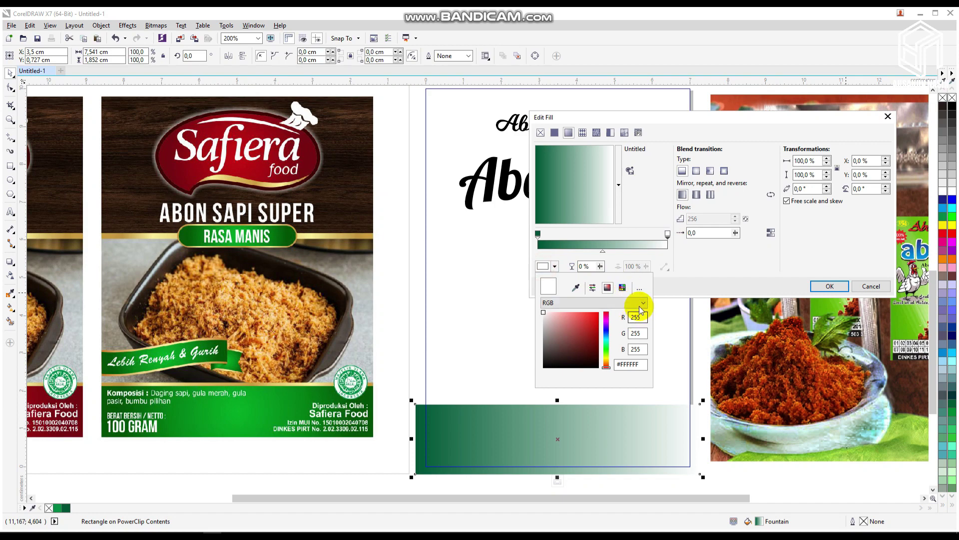
pyautogui.click(642, 303)
pyautogui.click(641, 320)
pyautogui.write('100')
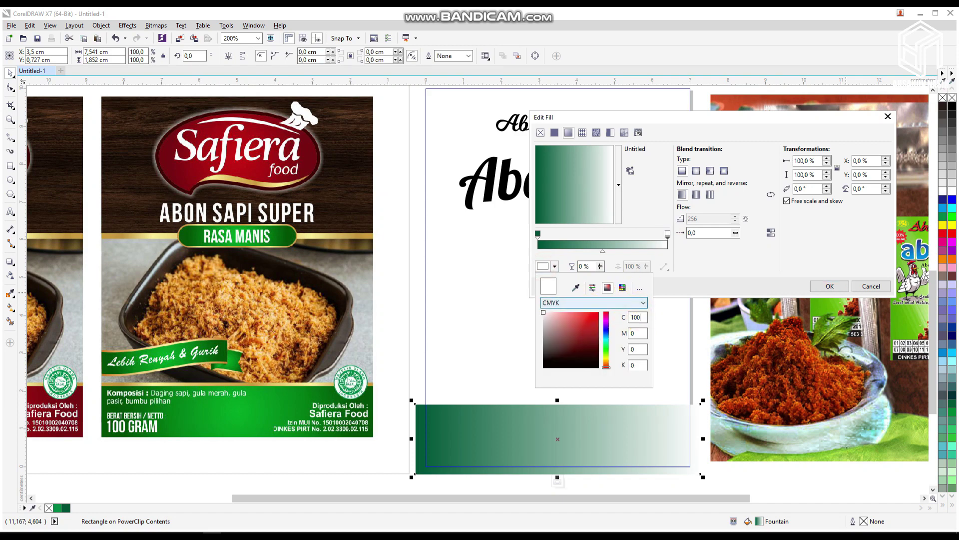
pyautogui.press('Tab')
pyautogui.write('100')
pyautogui.press('Tab')
pyautogui.write('100')
pyautogui.press('Tab')
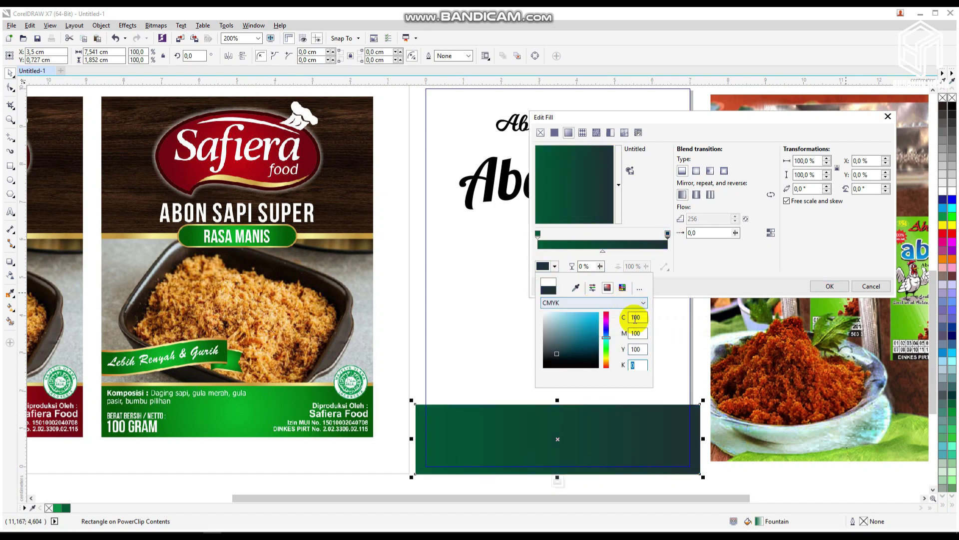
# - Correct the gradient's end colour to dark green, CMYK 100, 50, 100, 0
pyautogui.hotkey('shift', 'Tab')
pyautogui.write('50')
pyautogui.press('Tab')
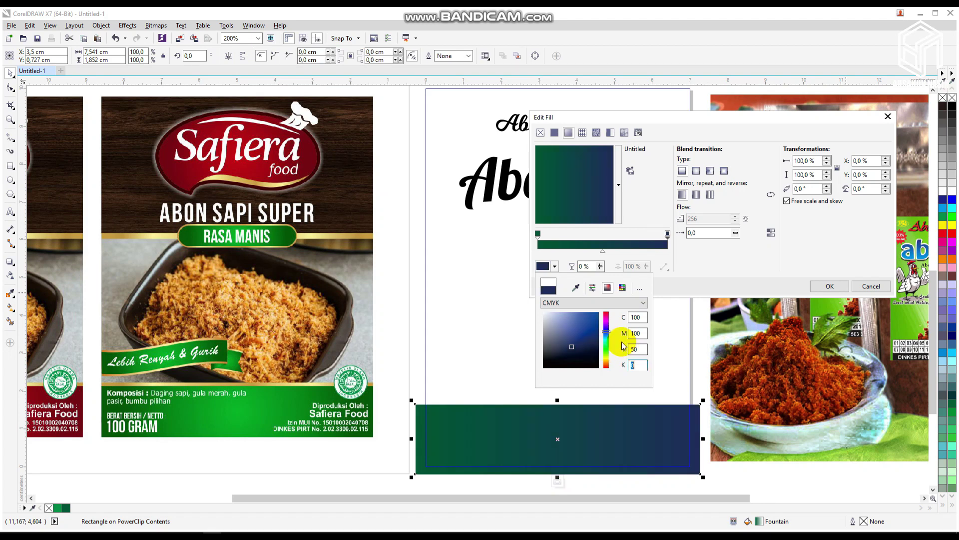
pyautogui.doubleClick(640, 348)
pyautogui.write('100')
pyautogui.doubleClick(637, 333)
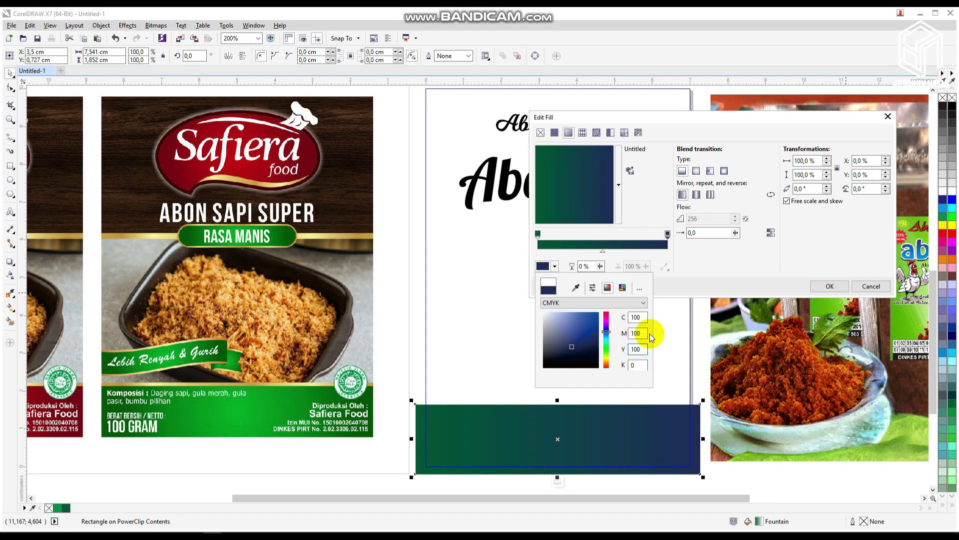
pyautogui.write('50')
pyautogui.press('Tab')
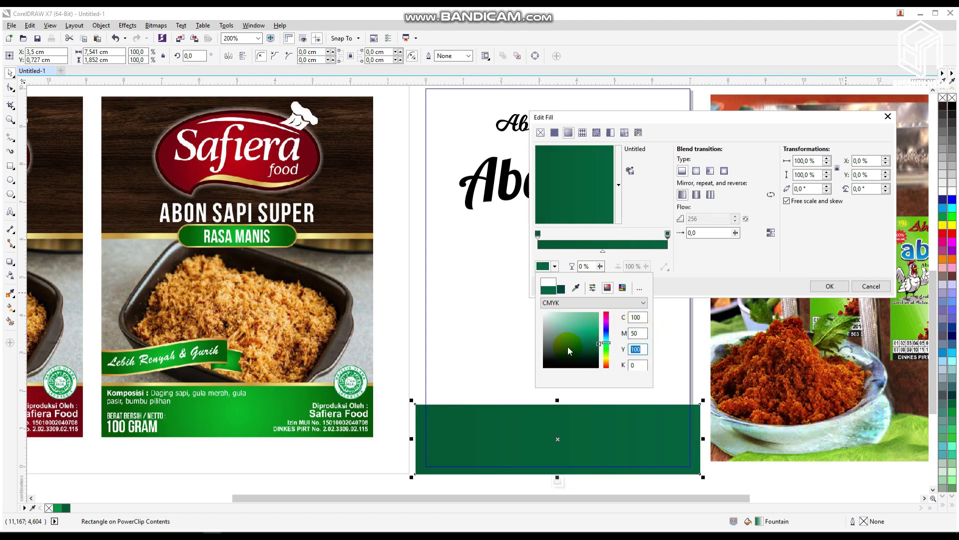
# - Make the gradient elliptical and add a middle colour stop at about 49% with cyan 100 and magenta 0
pyautogui.click(604, 235)
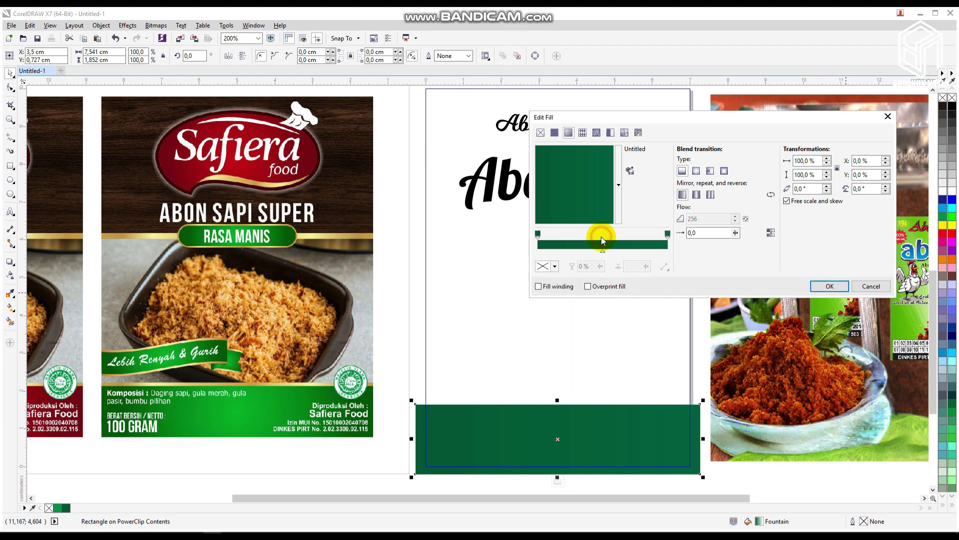
pyautogui.click(696, 171)
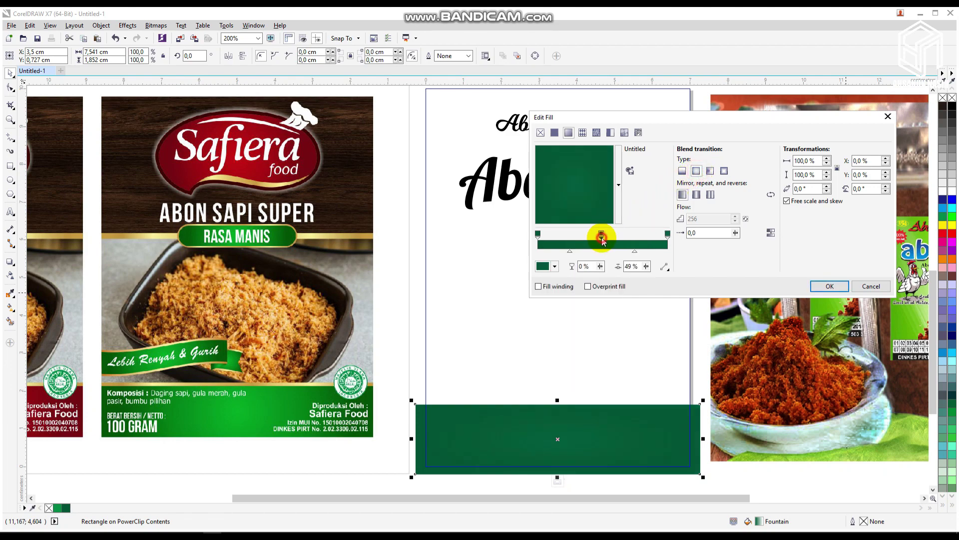
pyautogui.click(543, 266)
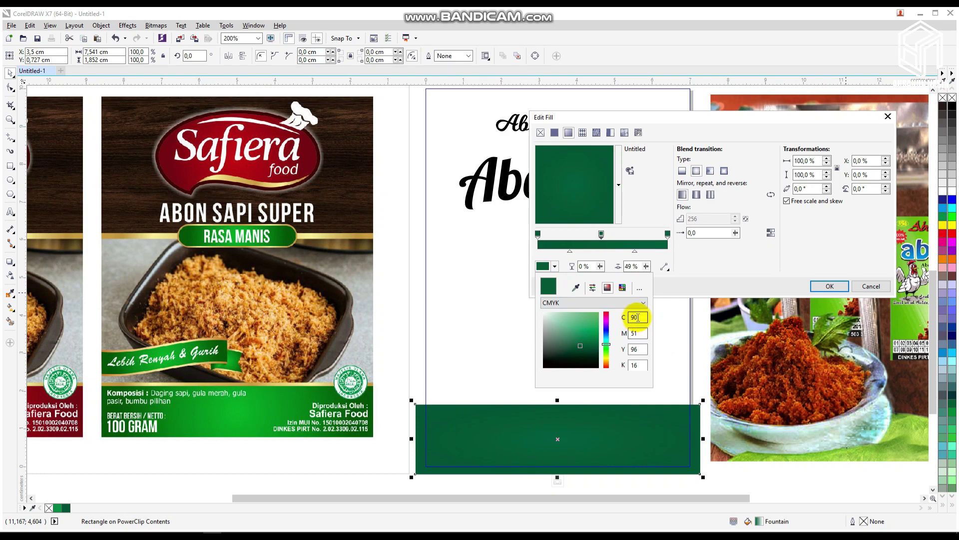
pyautogui.moveTo(638, 318); pyautogui.dragTo(595, 298)
pyautogui.write('100')
pyautogui.press('Tab')
pyautogui.write('0')
pyautogui.press('Tab')
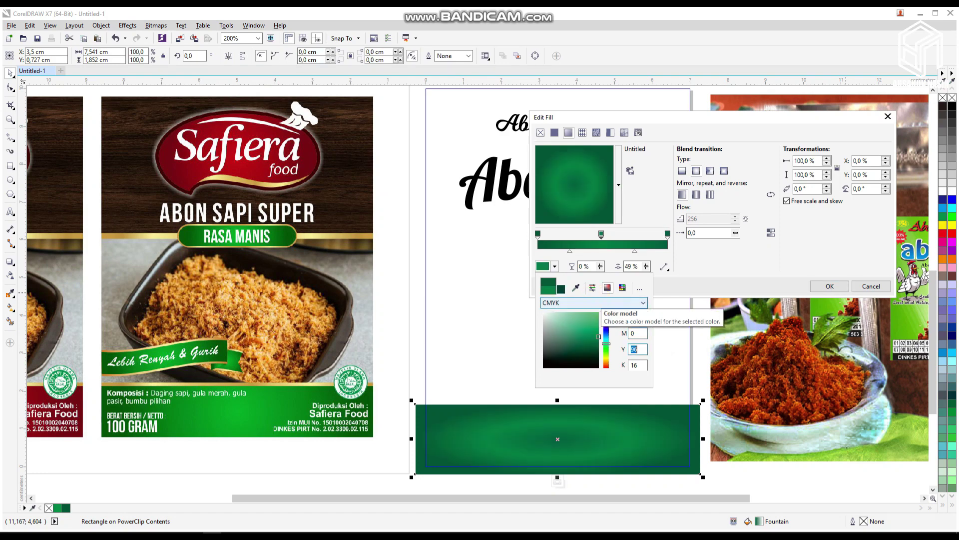
pyautogui.click(674, 294)
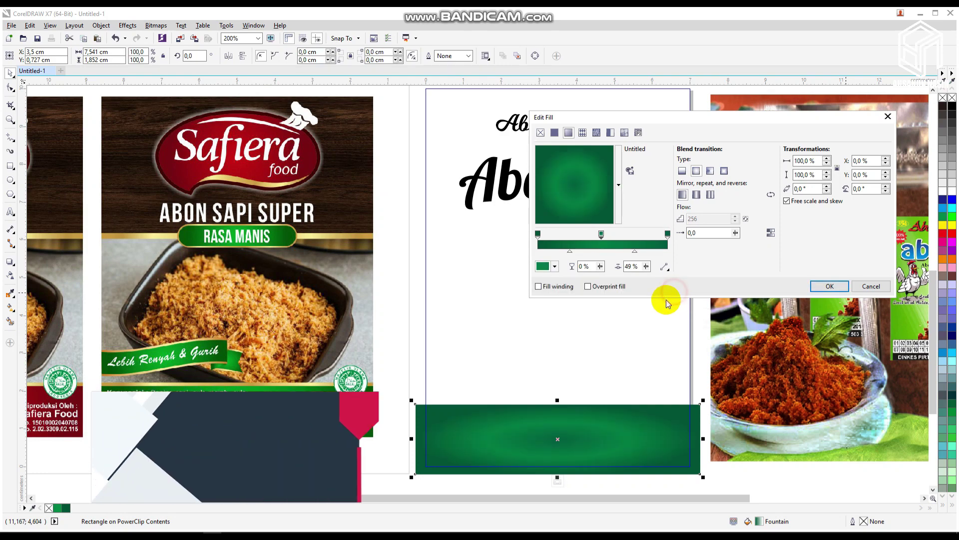
# - Place the middle colour stop at exactly 50% and make the gradient linear, trying the rectangular and elliptical types as well
pyautogui.click(683, 170)
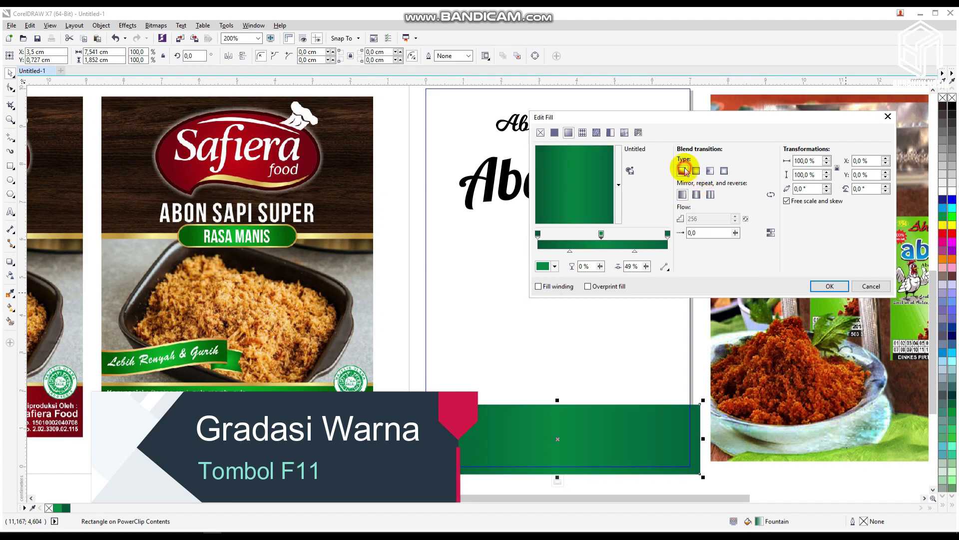
pyautogui.click(601, 234)
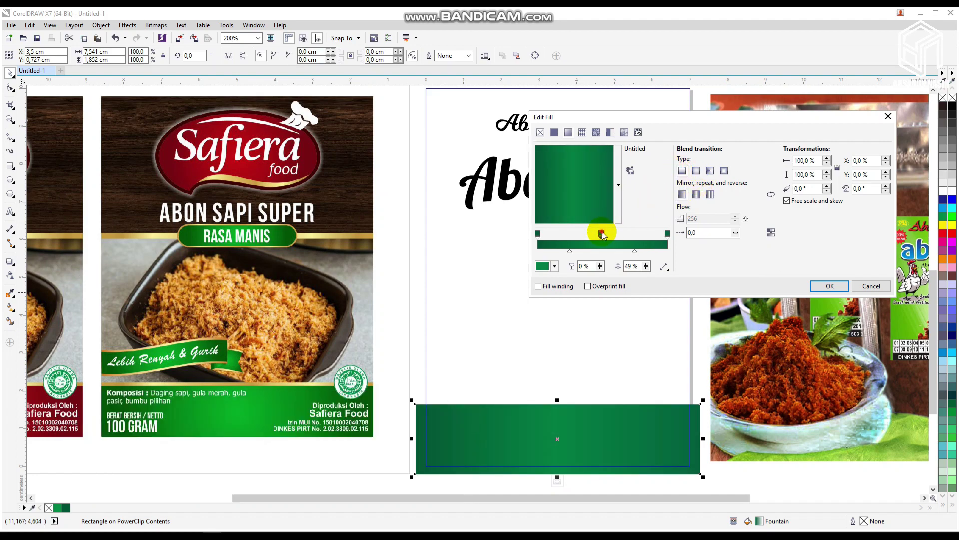
pyautogui.click(634, 265)
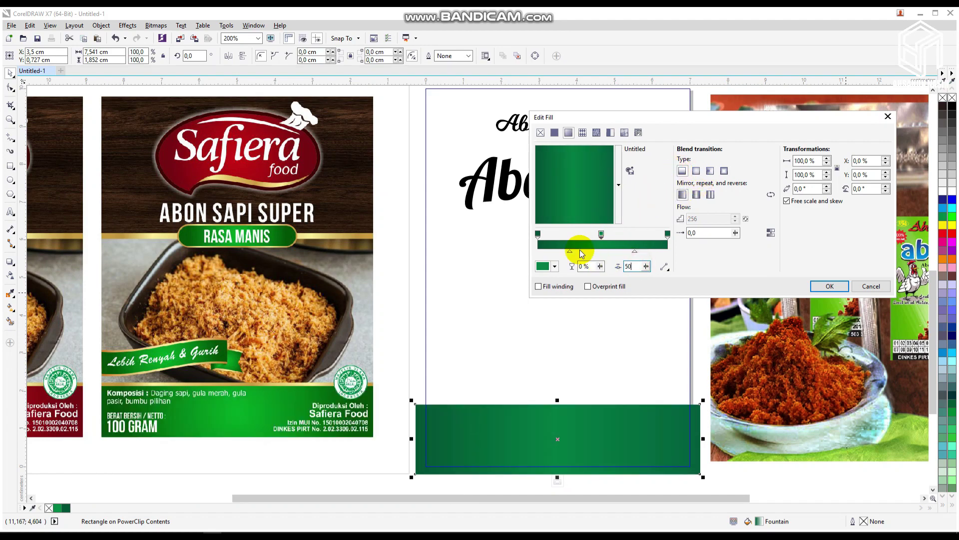
pyautogui.press('Tab')
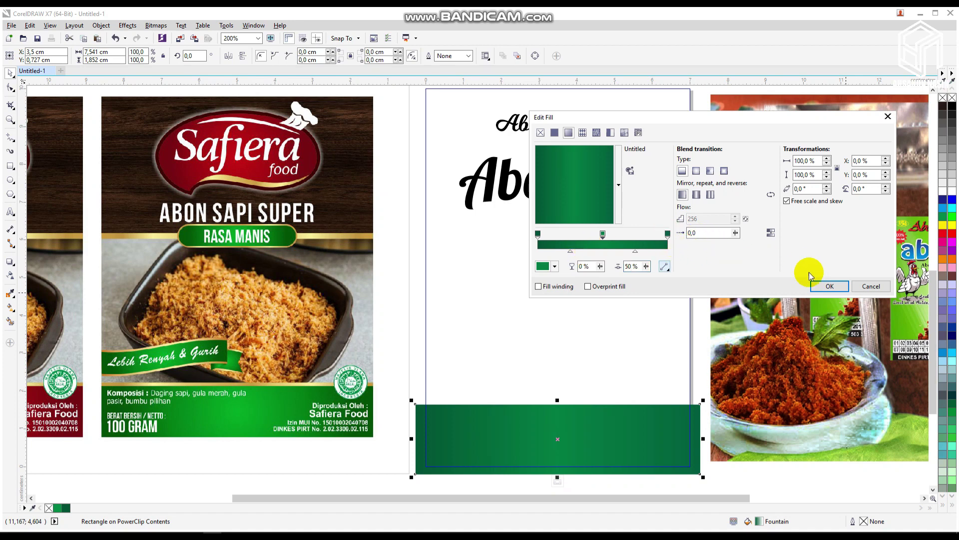
pyautogui.click(724, 171)
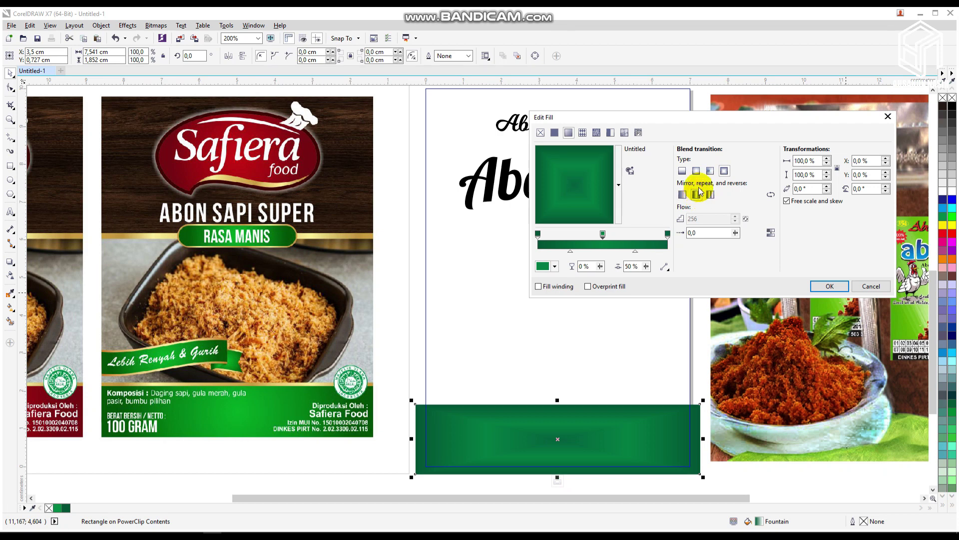
pyautogui.click(696, 171)
pyautogui.click(682, 171)
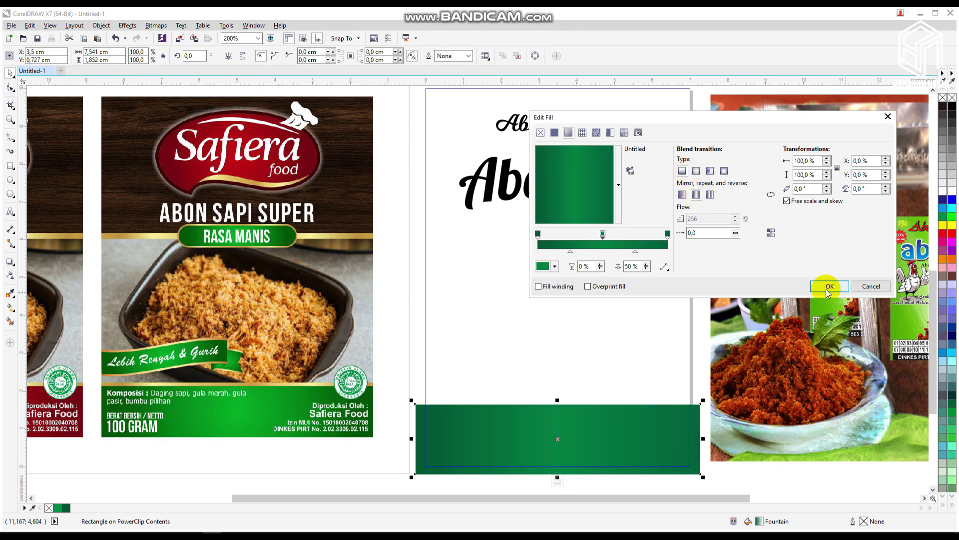
# - Set the middle stop's colour to yellow 100 and black 0
pyautogui.click(604, 233)
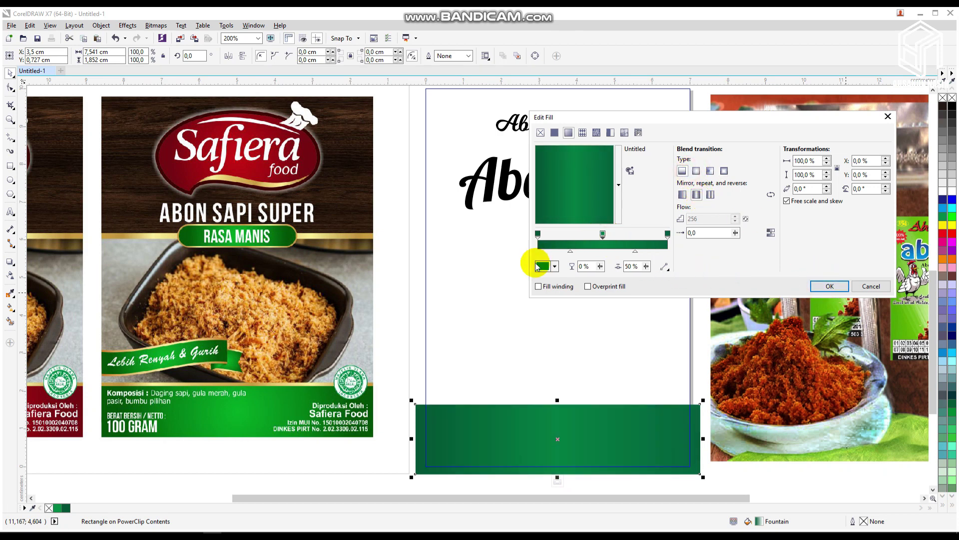
pyautogui.click(543, 266)
pyautogui.click(642, 350)
pyautogui.doubleClick(639, 365)
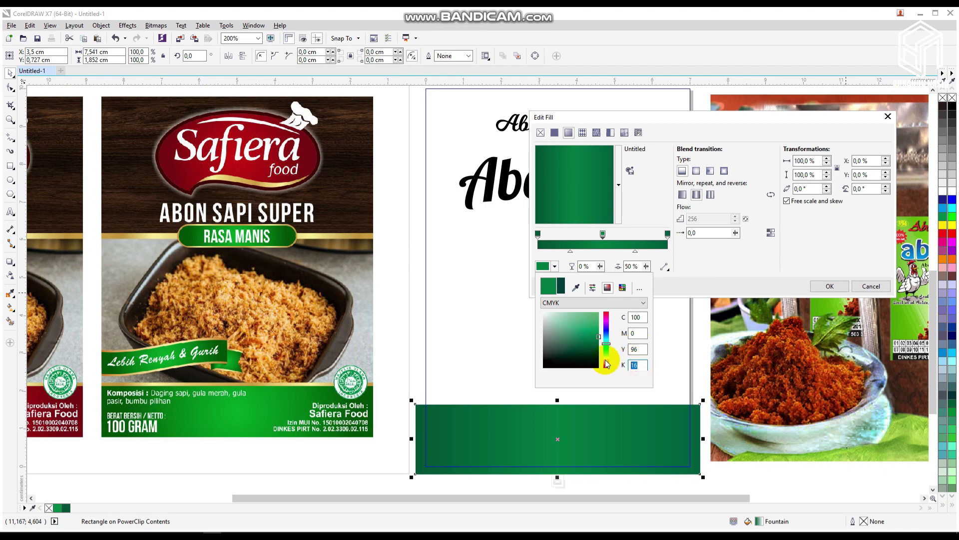
pyautogui.doubleClick(638, 348)
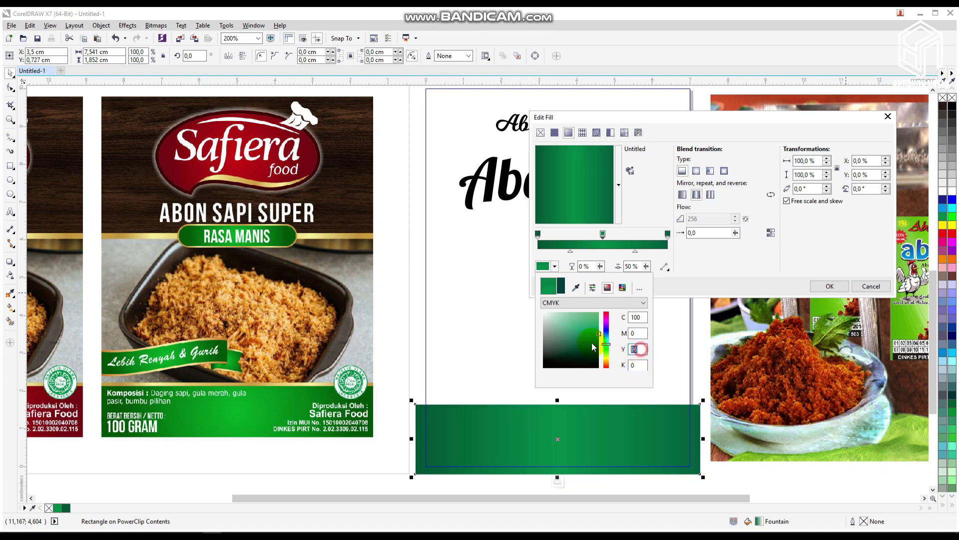
pyautogui.doubleClick(637, 333)
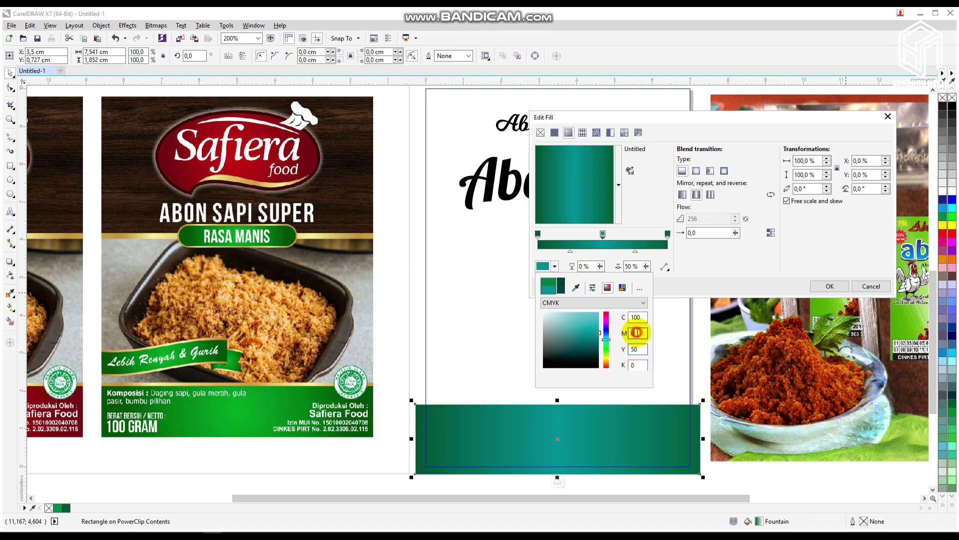
pyautogui.doubleClick(644, 349)
pyautogui.write('100')
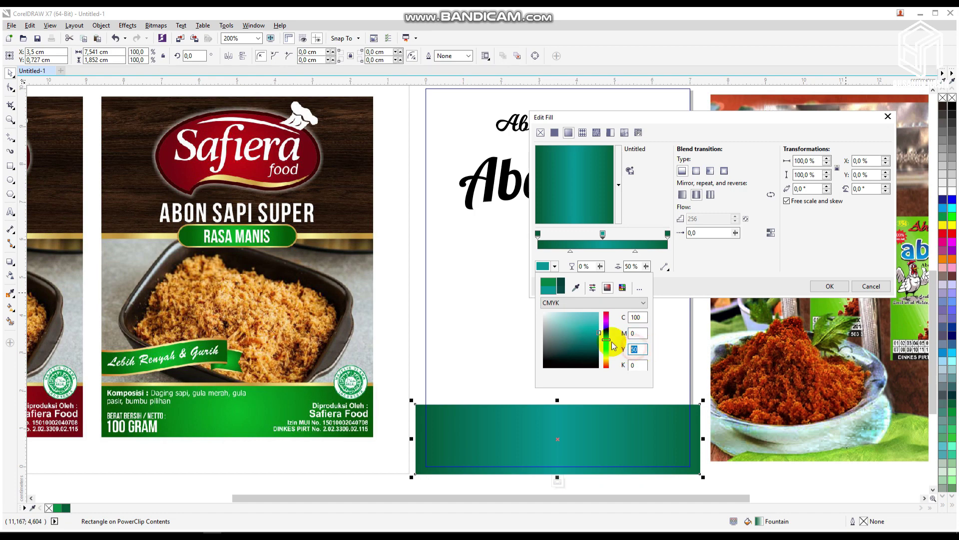
# - Lighten the middle stop to cyan 75 and magenta 0, and apply the fountain fill to the rectangle
pyautogui.doubleClick(639, 333)
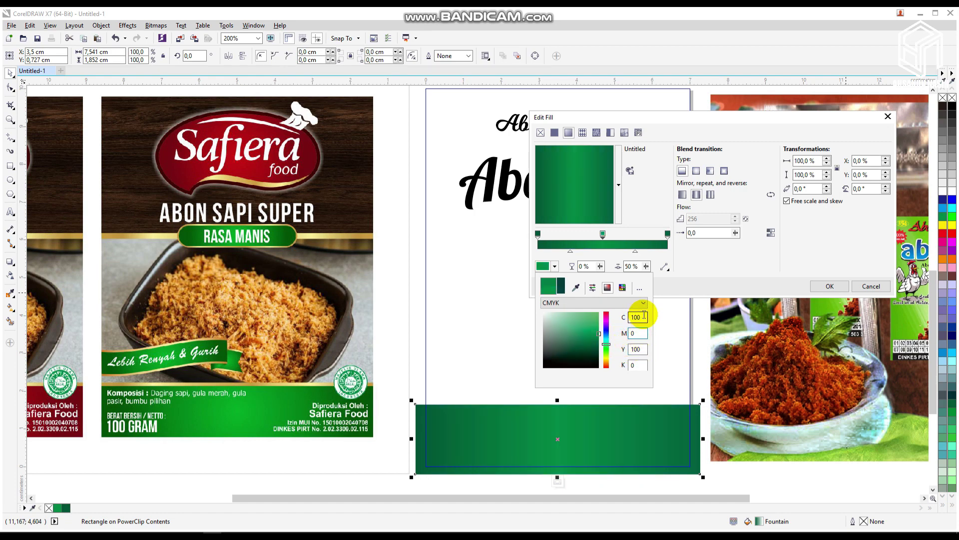
pyautogui.press('Tab')
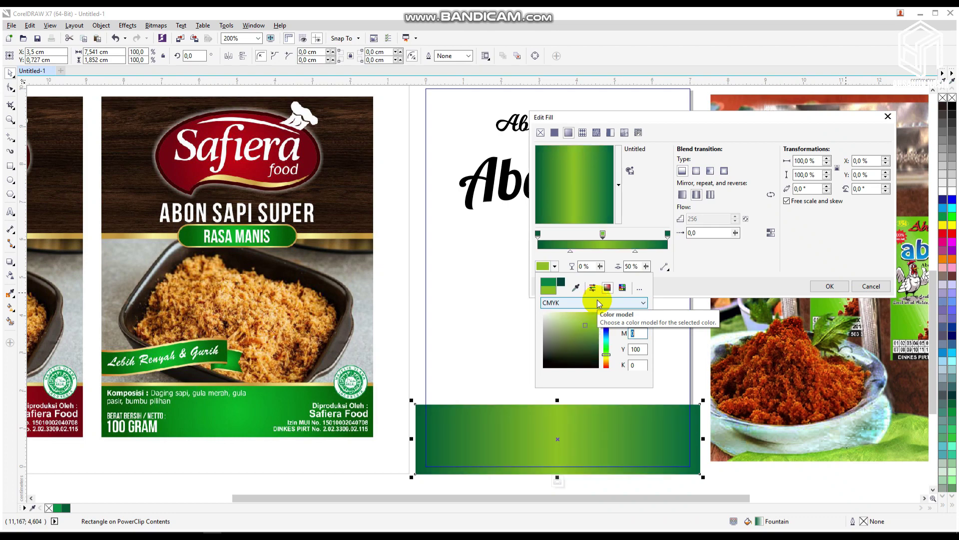
pyautogui.moveTo(638, 318); pyautogui.dragTo(566, 302)
pyautogui.write('85')
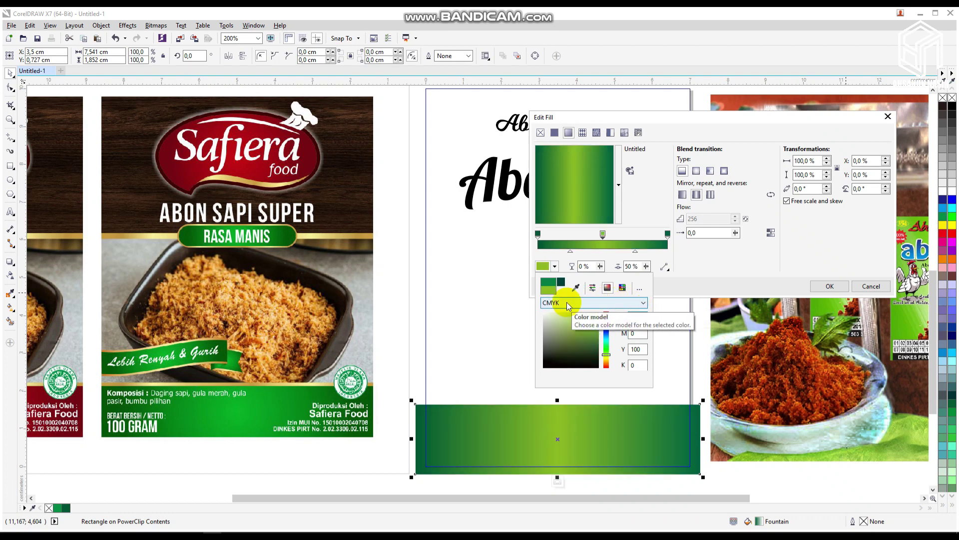
pyautogui.press('Tab')
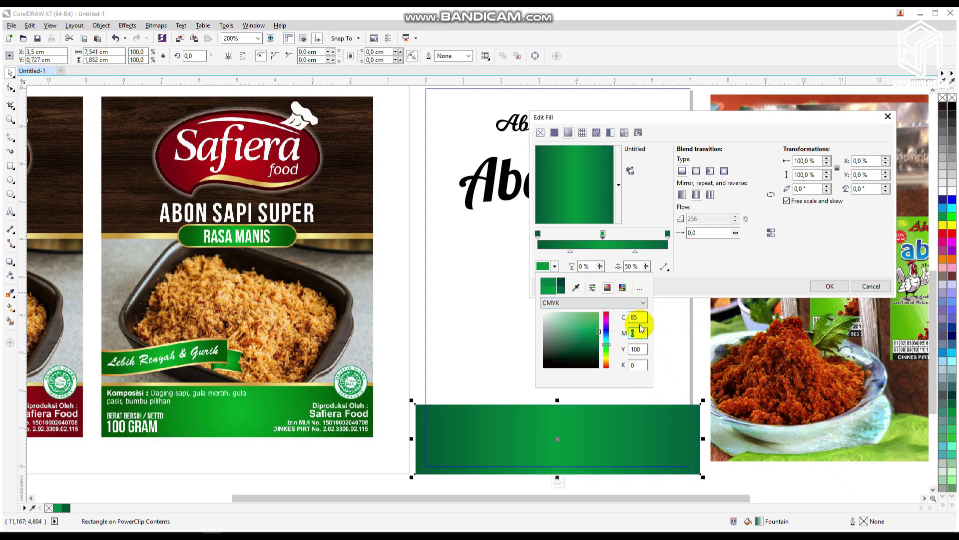
pyautogui.moveTo(648, 317); pyautogui.dragTo(610, 316)
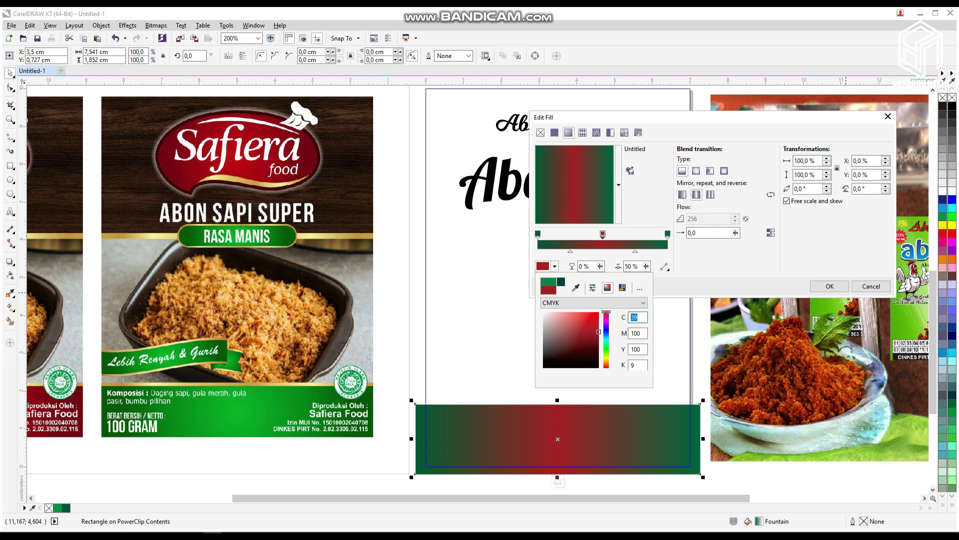
pyautogui.press('Tab')
pyautogui.write('0')
pyautogui.press('Tab')
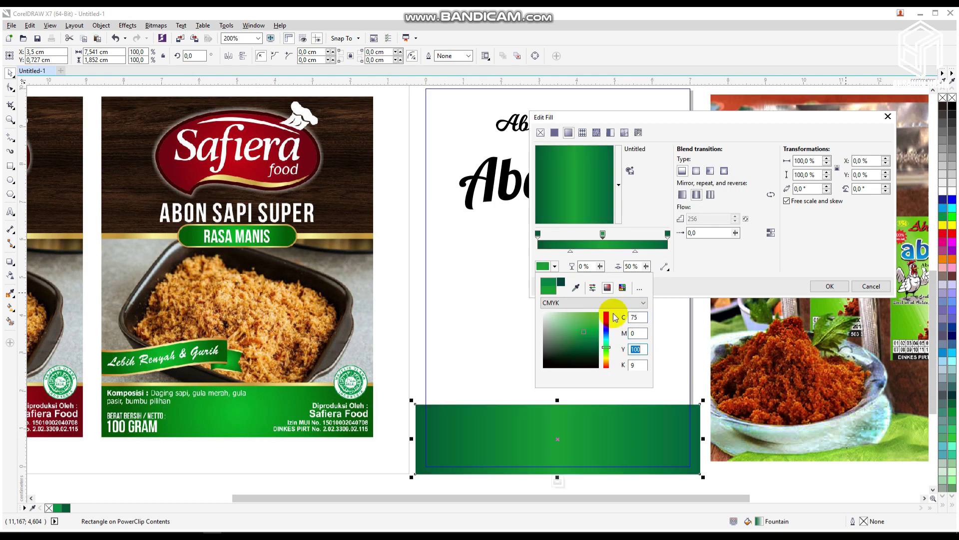
pyautogui.click(832, 287)
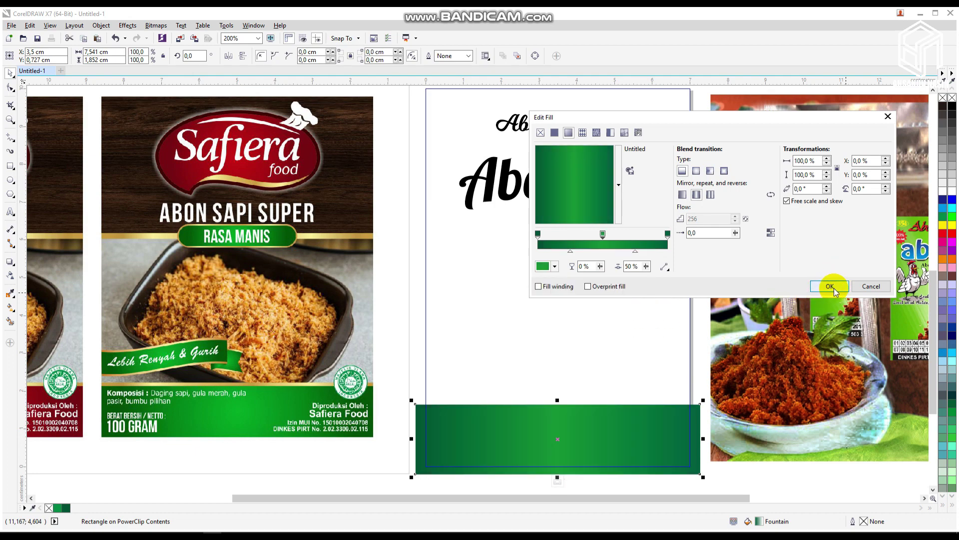
pyautogui.click(834, 287)
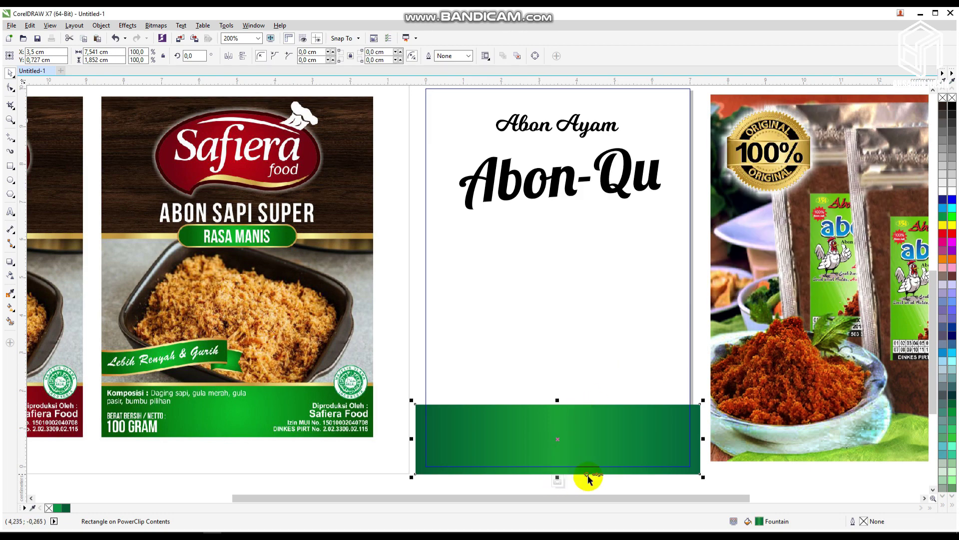
# - Create a thin strip copy of the green rectangle, about 7.5 by 0.09 cm, resting on its top edge
pyautogui.scroll(1, 584, 477)
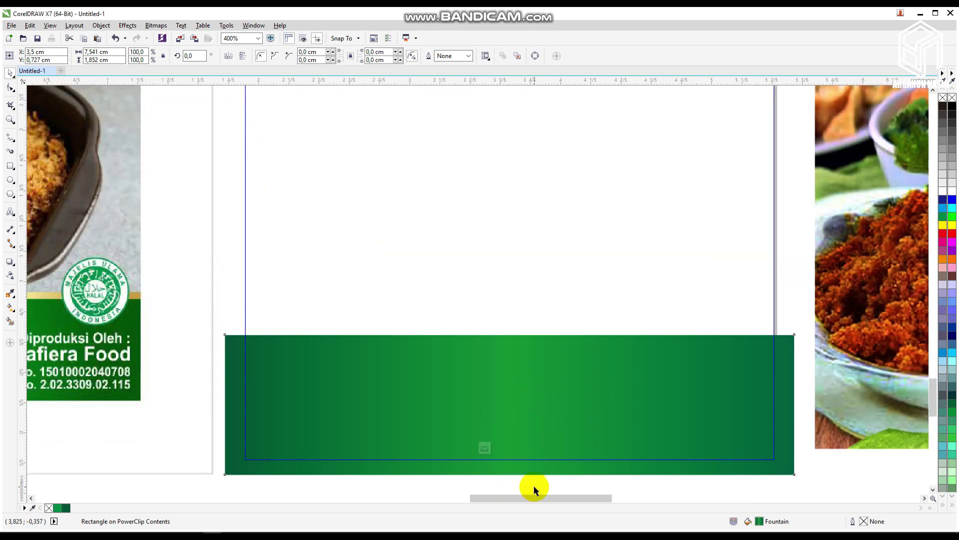
pyautogui.scroll(2, 533, 486)
pyautogui.scroll(-1, 450, 456)
pyautogui.moveTo(439, 446); pyautogui.dragTo(475, 153)
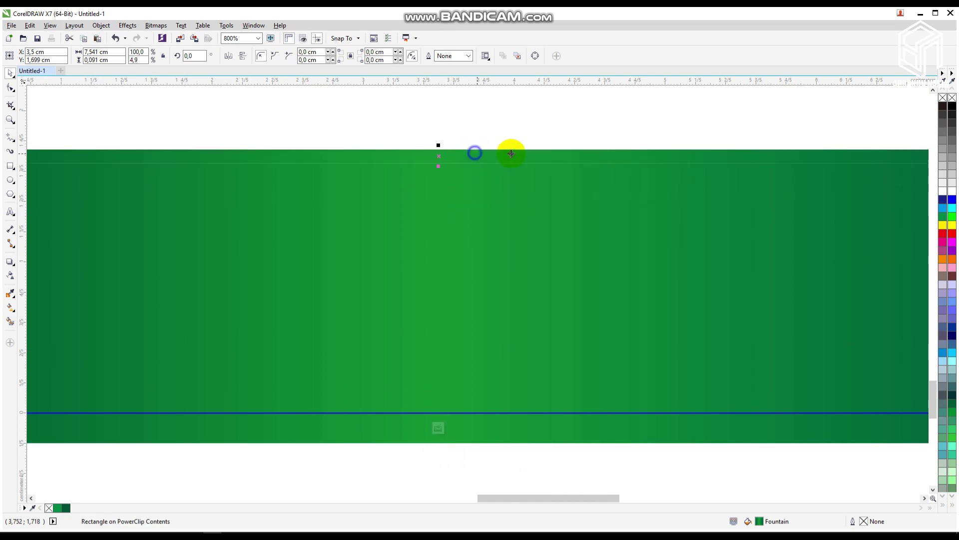
# - Fill the thin strip with orange (C0 M60 Y100 K0) and thicken it to about 0.17 cm
pyautogui.click(942, 260)
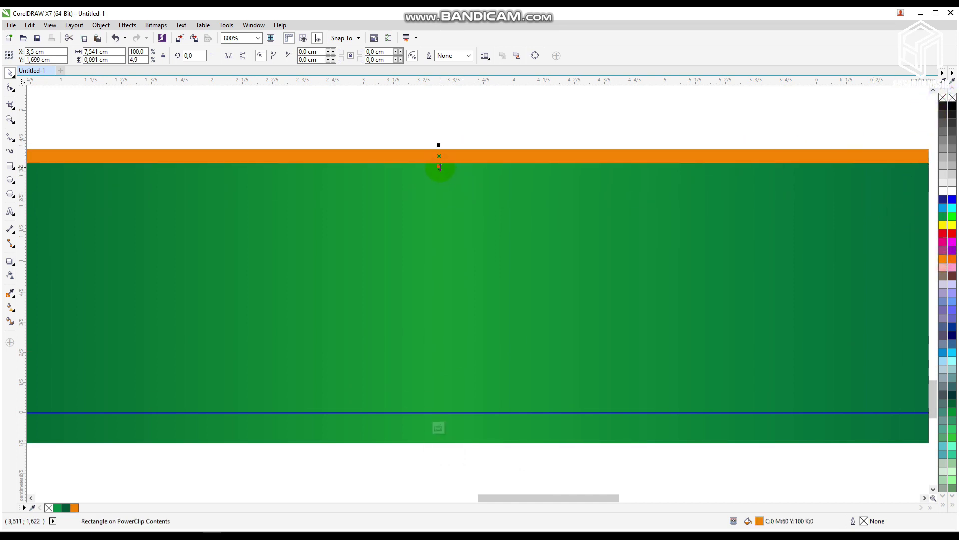
pyautogui.moveTo(439, 166); pyautogui.dragTo(443, 178)
pyautogui.scroll(-1, 444, 178)
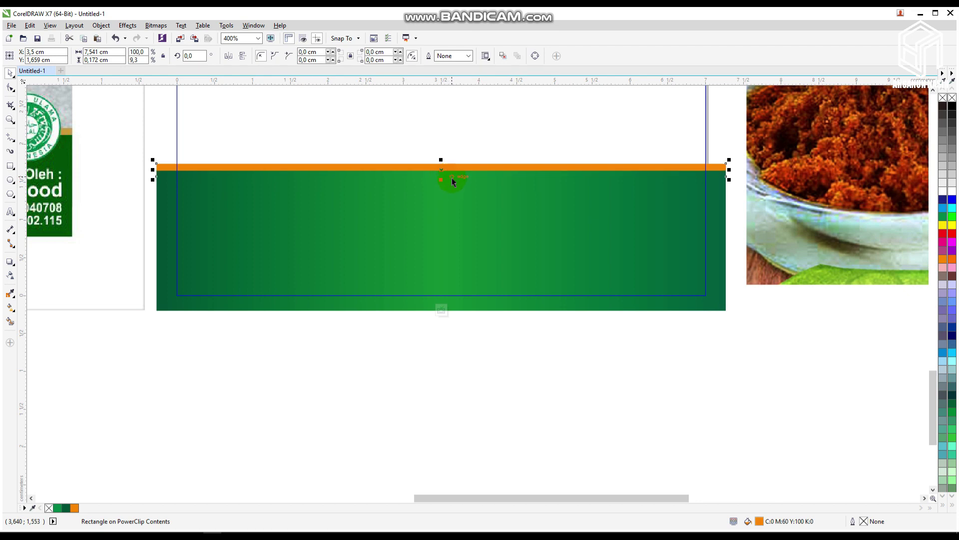
# - Start a fountain fill on the orange strip and set its last colour stop's cyan to 0
pyautogui.press('F11')
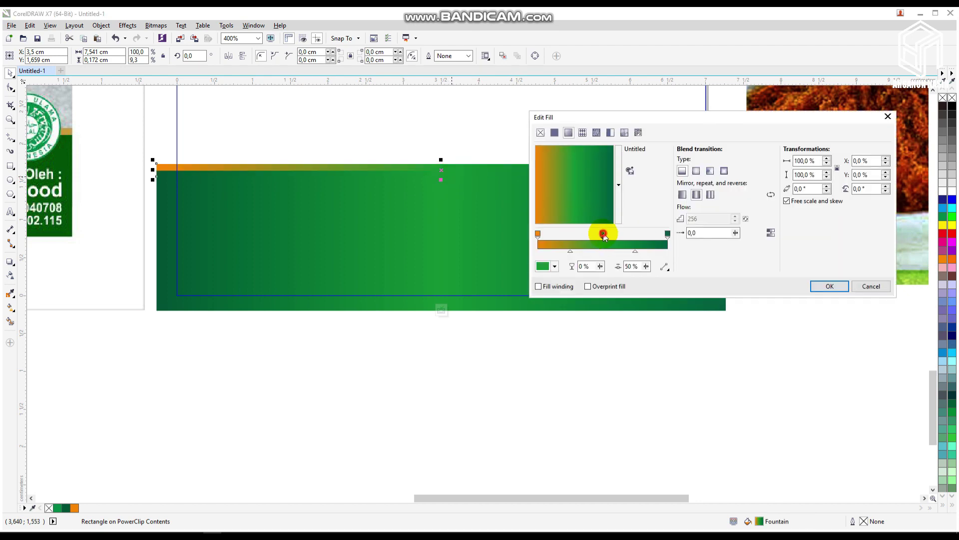
pyautogui.click(667, 234)
pyautogui.click(542, 266)
pyautogui.doubleClick(646, 316)
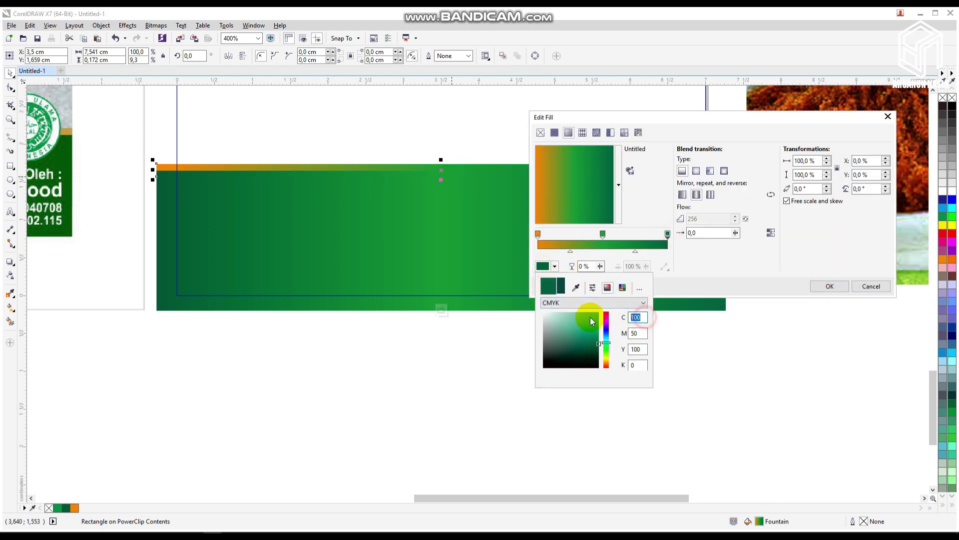
pyautogui.write('0')
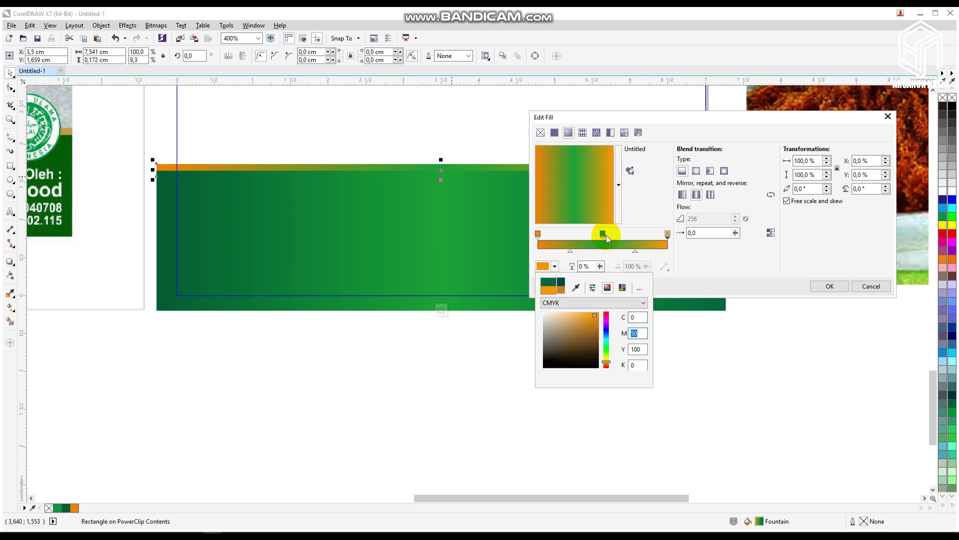
# - Set the middle stop's cyan to 0 for a yellow centre and apply the fountain fill to the strip
pyautogui.click(603, 233)
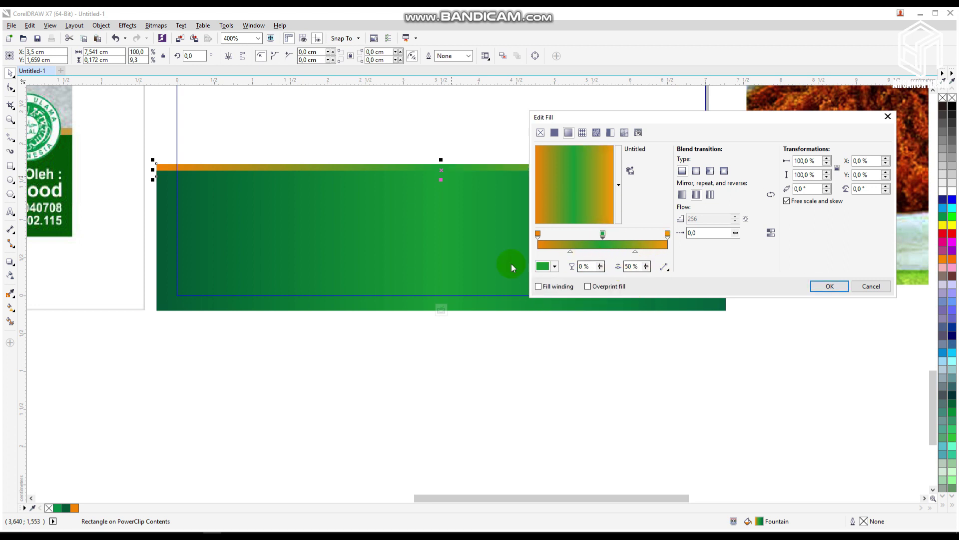
pyautogui.click(541, 268)
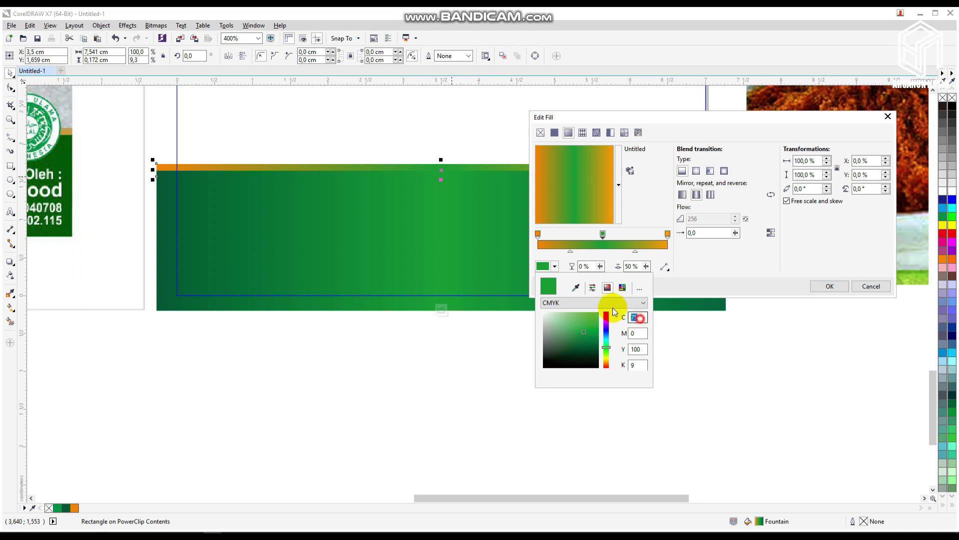
pyautogui.write('0')
pyautogui.press('Tab')
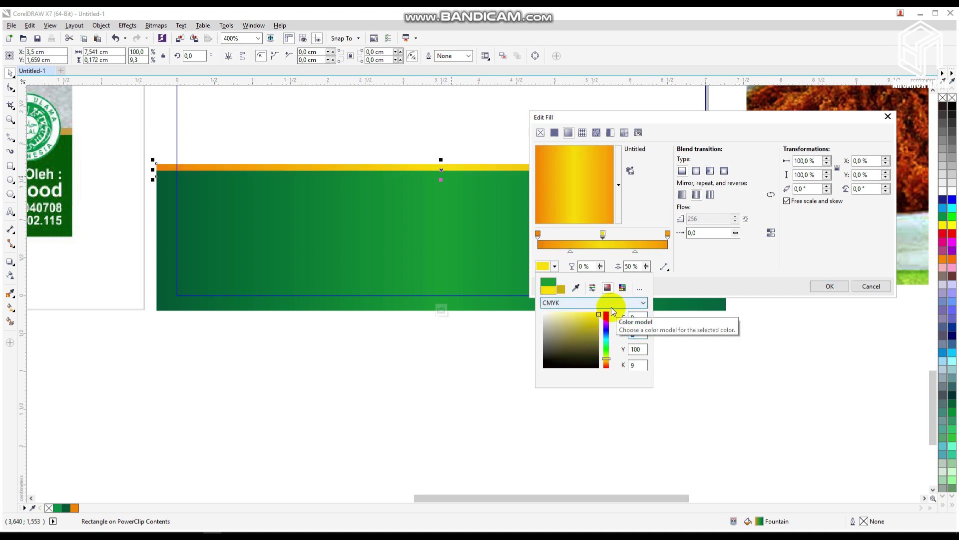
pyautogui.click(832, 286)
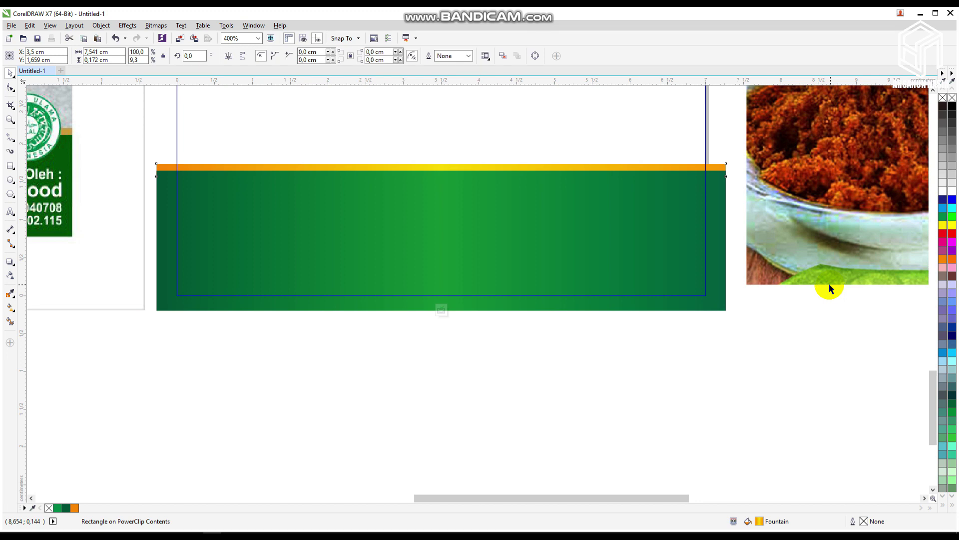
# - Place a copy of the orange-yellow strip just below the Abon-Qu text and mirror it horizontally
pyautogui.click(558, 356)
pyautogui.scroll(-3, 507, 275)
pyautogui.scroll(2, 500, 245)
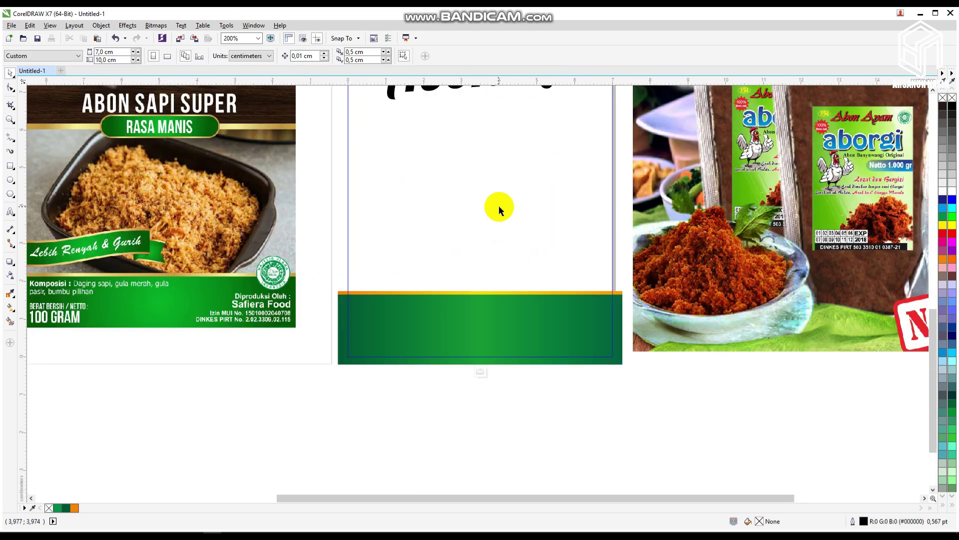
pyautogui.scroll(-2, 509, 221)
pyautogui.scroll(2, 509, 260)
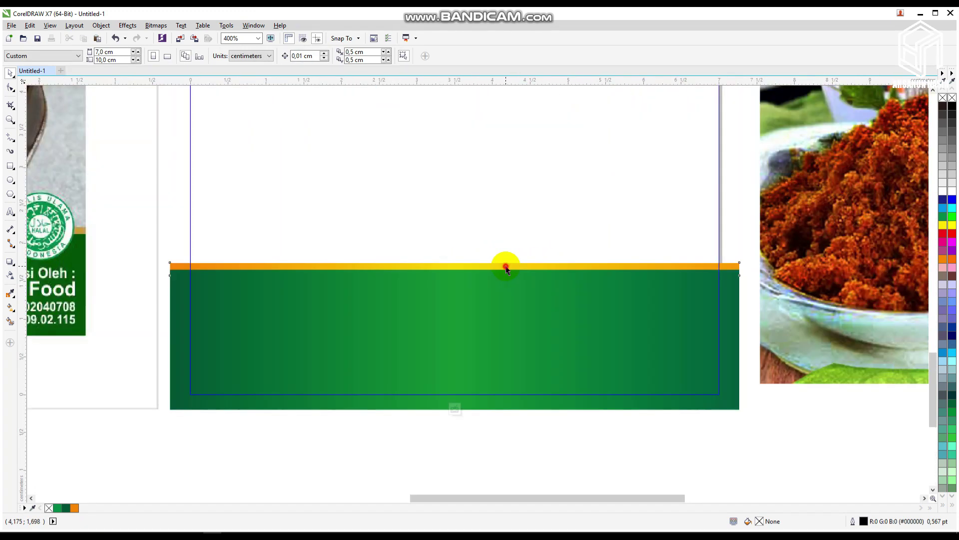
pyautogui.click(490, 265)
pyautogui.scroll(3, 490, 266)
pyautogui.moveTo(467, 244); pyautogui.dragTo(463, 152)
pyautogui.scroll(-4, 465, 238)
pyautogui.scroll(3, 463, 151)
pyautogui.click(230, 57)
pyautogui.scroll(-2, 384, 127)
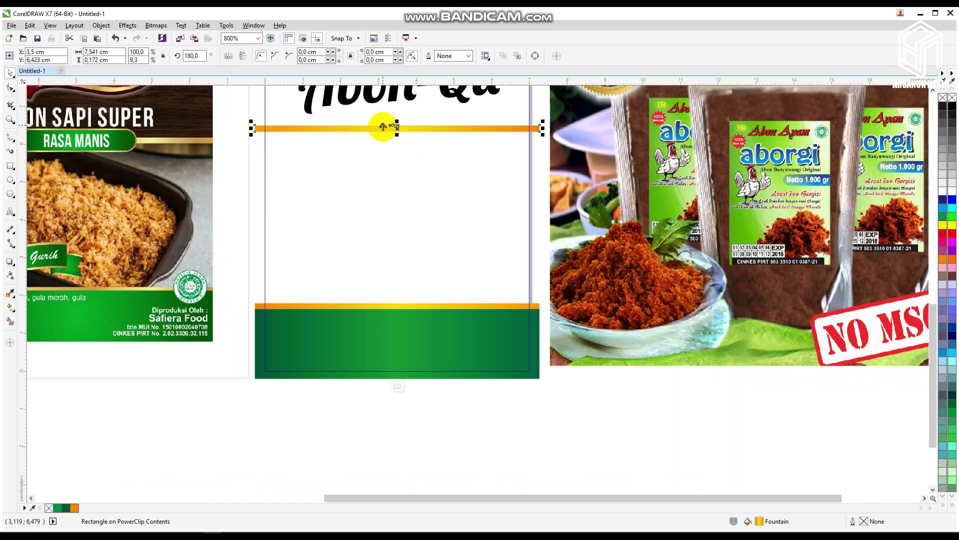
# - Create a copy of the upper strip stretched over the label's header, about 7.5 by 3.44 cm
pyautogui.click(414, 175)
pyautogui.scroll(-2, 409, 177)
pyautogui.scroll(1, 380, 125)
pyautogui.scroll(1, 408, 141)
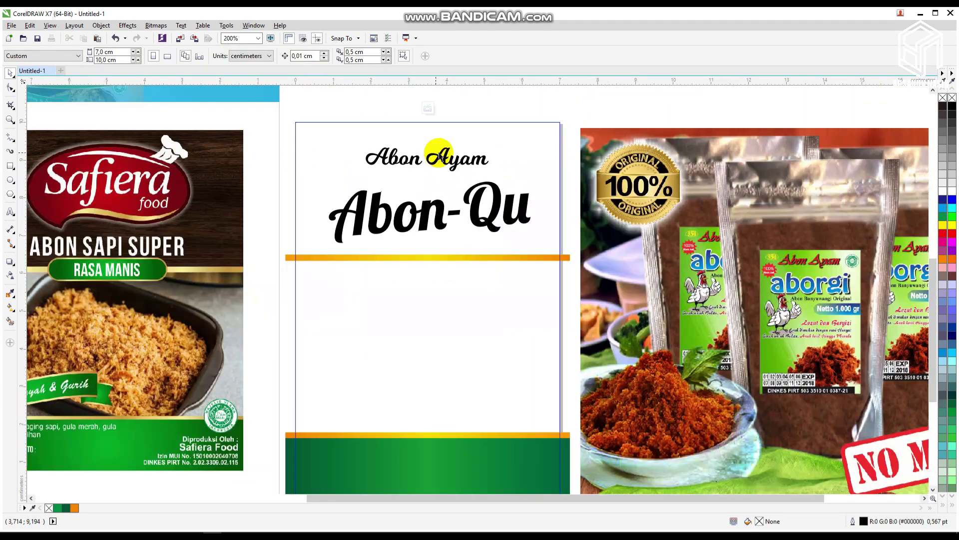
pyautogui.click(437, 257)
pyautogui.moveTo(433, 260); pyautogui.dragTo(451, 122)
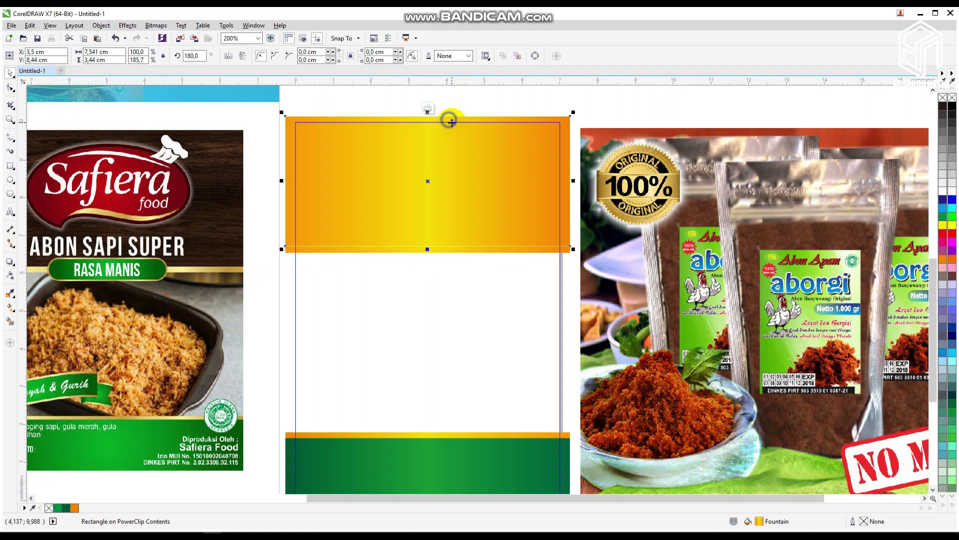
# - Send the header rectangle behind the title texts and lower it slightly over the orange strip
pyautogui.hotkey('shift', 'pagedown')
pyautogui.scroll(1, 428, 246)
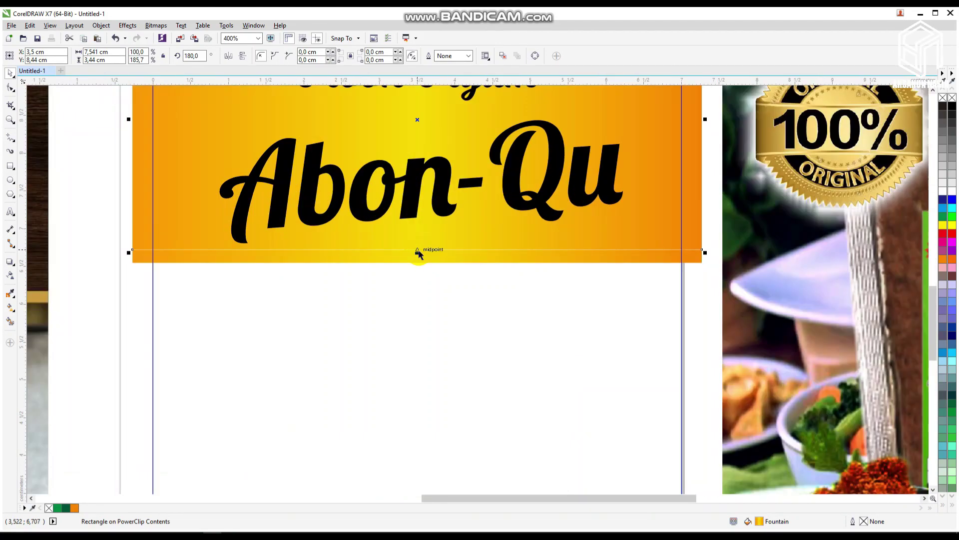
pyautogui.moveTo(419, 254); pyautogui.dragTo(418, 260)
pyautogui.scroll(-2, 418, 260)
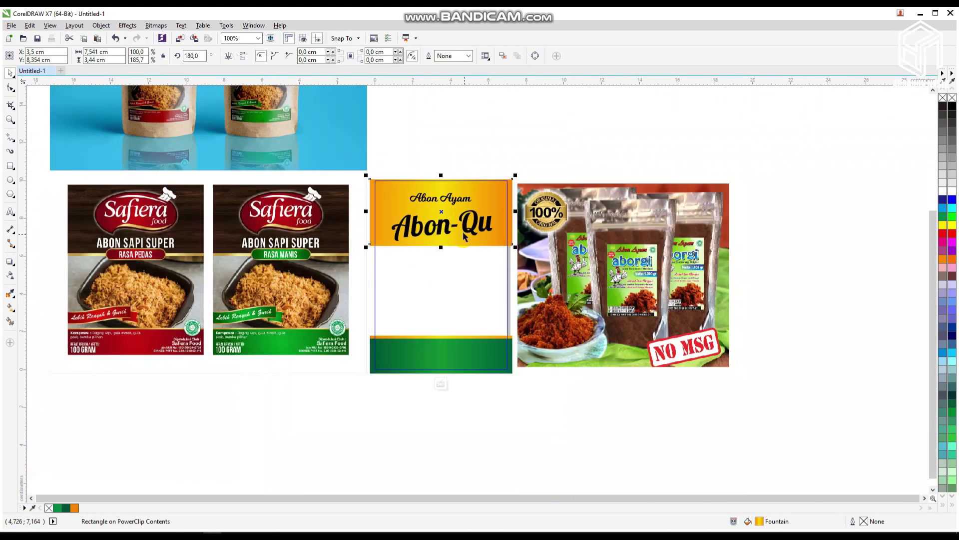
# - Bring the red curtain background image from the BAGROUNDD folder into the drawing and set its width to 8 cm with proportions locked
pyautogui.click(450, 139)
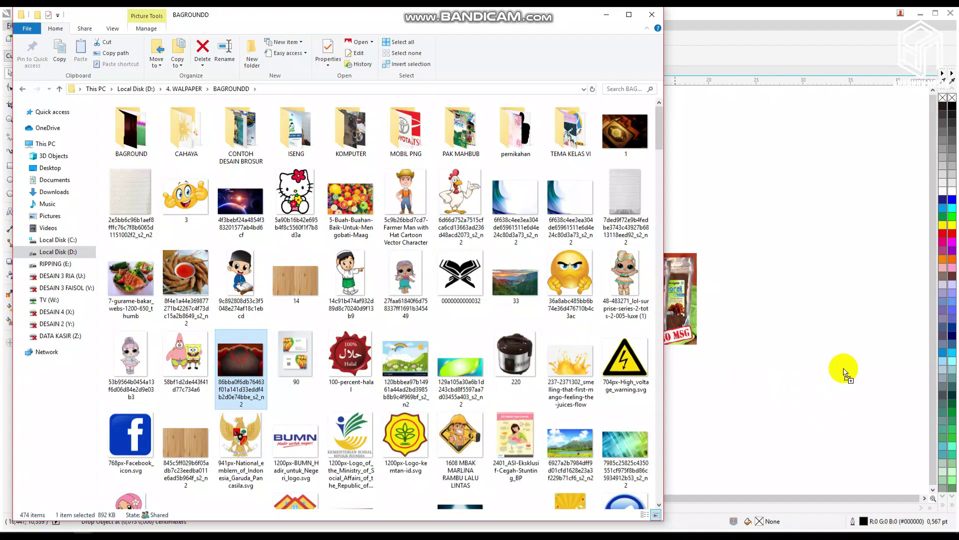
pyautogui.moveTo(854, 354); pyautogui.dragTo(852, 344)
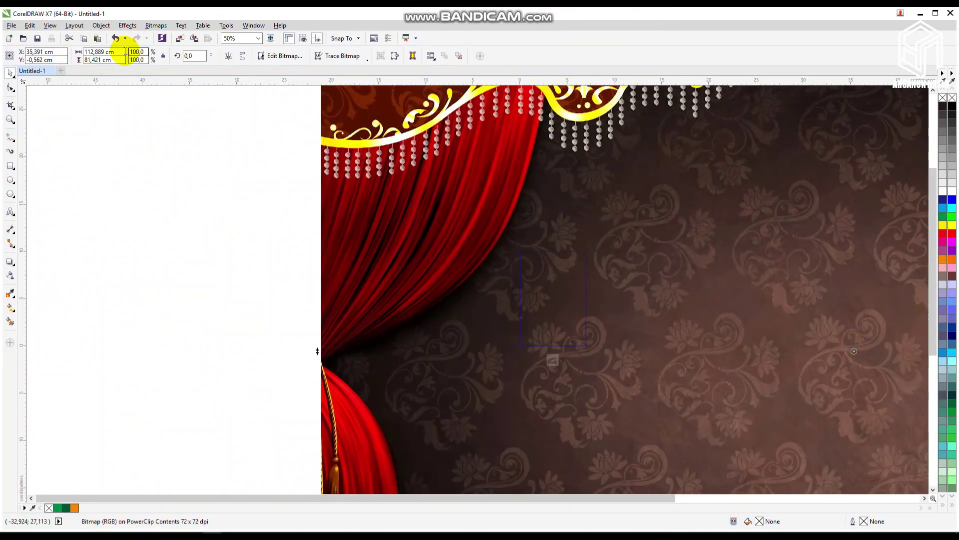
pyautogui.click(163, 56)
pyautogui.moveTo(121, 53); pyautogui.dragTo(4, 23)
pyautogui.write('8')
pyautogui.press('Return')
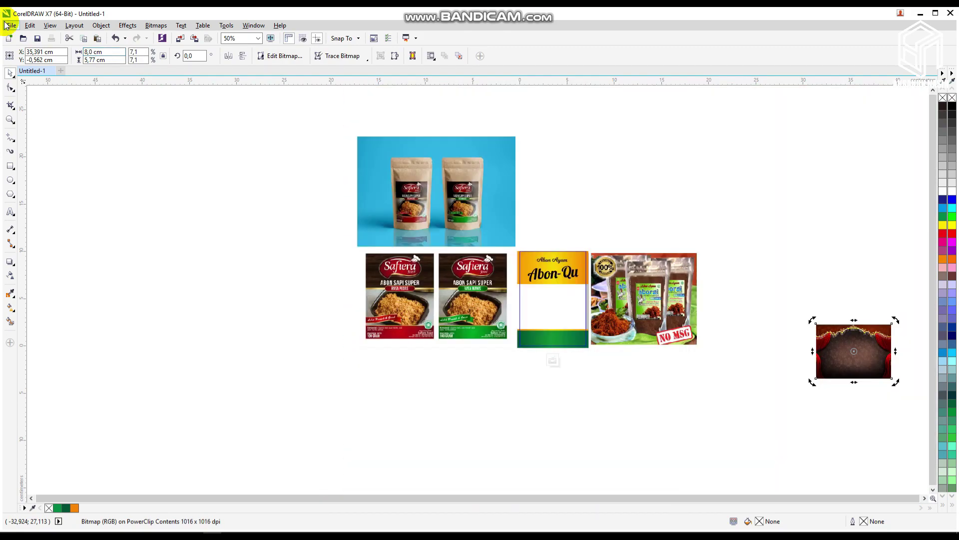
# - Place the curtain image inside the orange header rectangle as a PowerClip
pyautogui.click(243, 116)
pyautogui.click(534, 261)
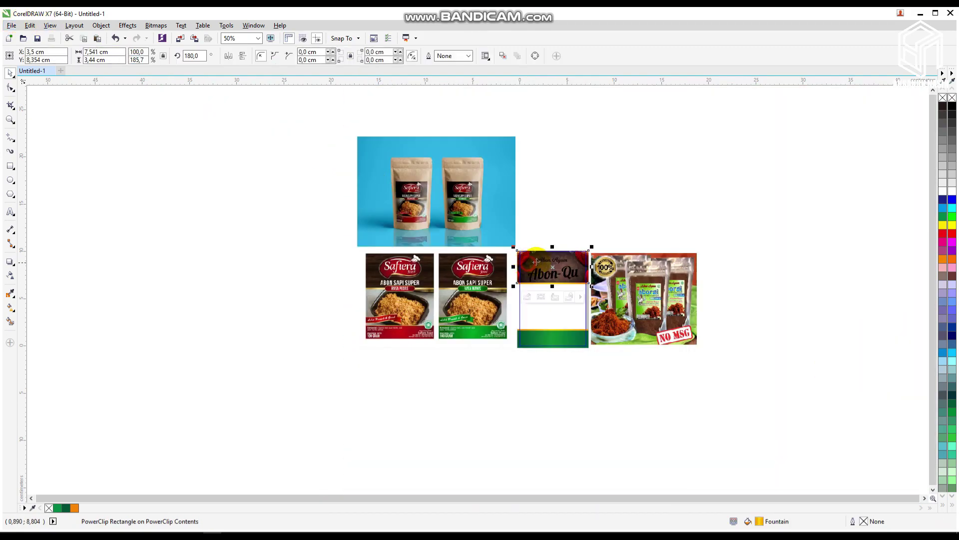
# - Edit the header's PowerClip contents, enlarging the curtain image to about 10.3 by 7.5 cm and raising it until only the patterned backdrop fills the frame
pyautogui.scroll(1, 542, 246)
pyautogui.scroll(1, 591, 244)
pyautogui.keyDown('ctrl'); pyautogui.click(591, 247); pyautogui.keyUp('ctrl')
pyautogui.click(614, 252)
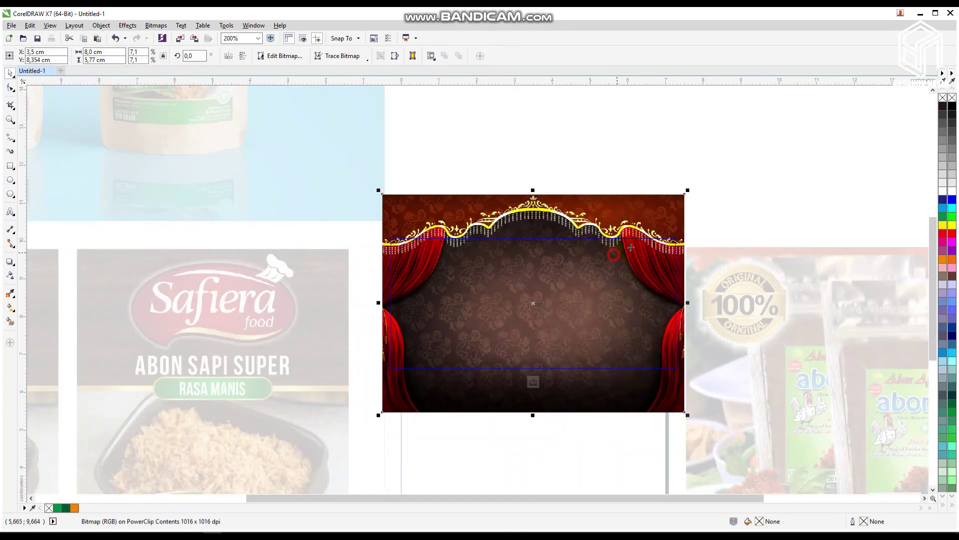
pyautogui.moveTo(654, 231); pyautogui.dragTo(659, 206)
pyautogui.moveTo(688, 167); pyautogui.dragTo(733, 134)
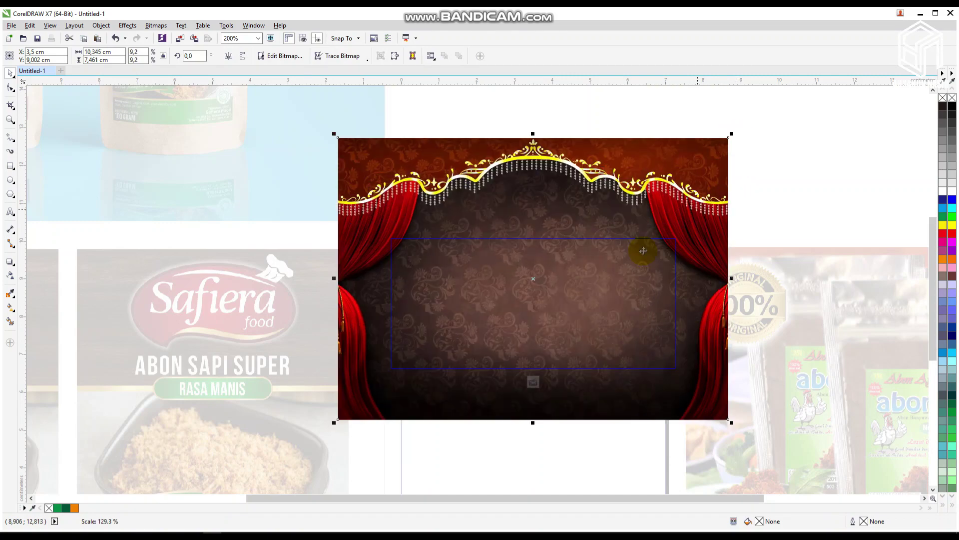
pyautogui.moveTo(646, 254); pyautogui.dragTo(648, 202)
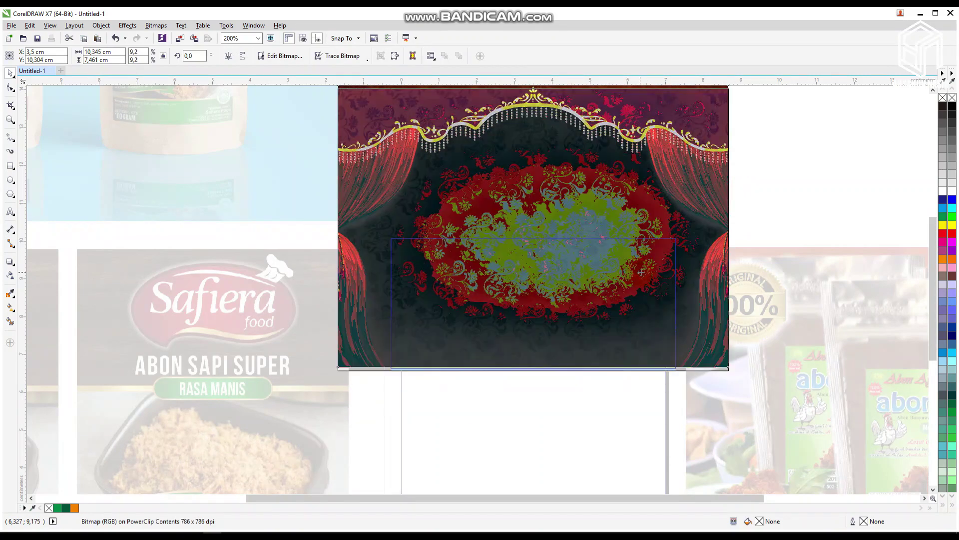
pyautogui.keyDown('ctrl'); pyautogui.click(630, 274); pyautogui.keyUp('ctrl')
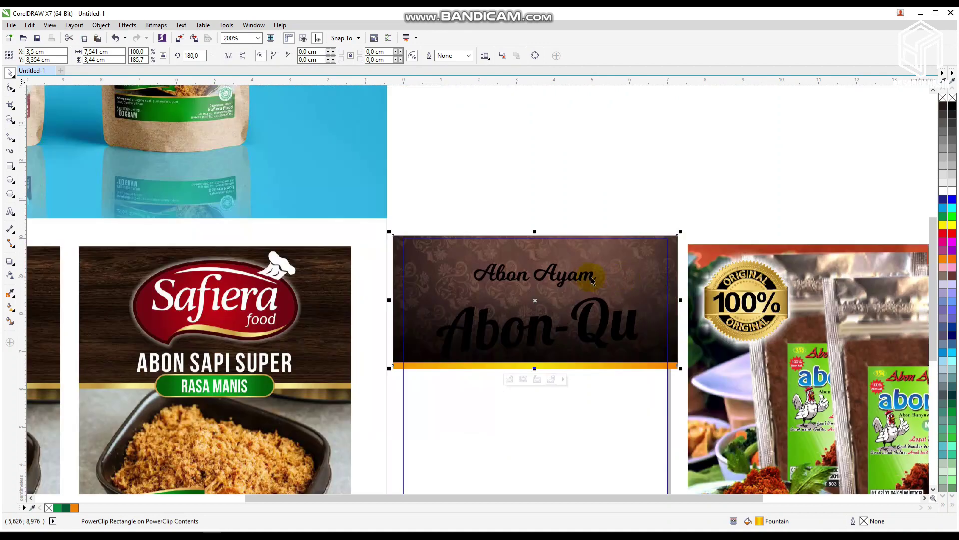
# - Fill the Abon Ayam text with yellow (C0 M0 Y100 K0), trying white as well, and give it a dark blue outline
pyautogui.keyDown('ctrl'); pyautogui.click(586, 280); pyautogui.keyUp('ctrl')
pyautogui.click(942, 192)
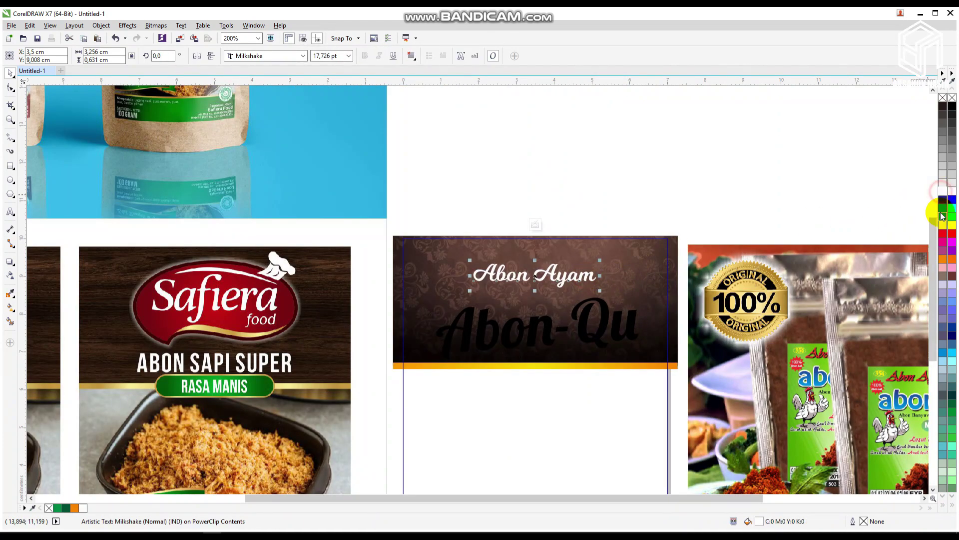
pyautogui.click(946, 228)
pyautogui.rightClick(942, 199)
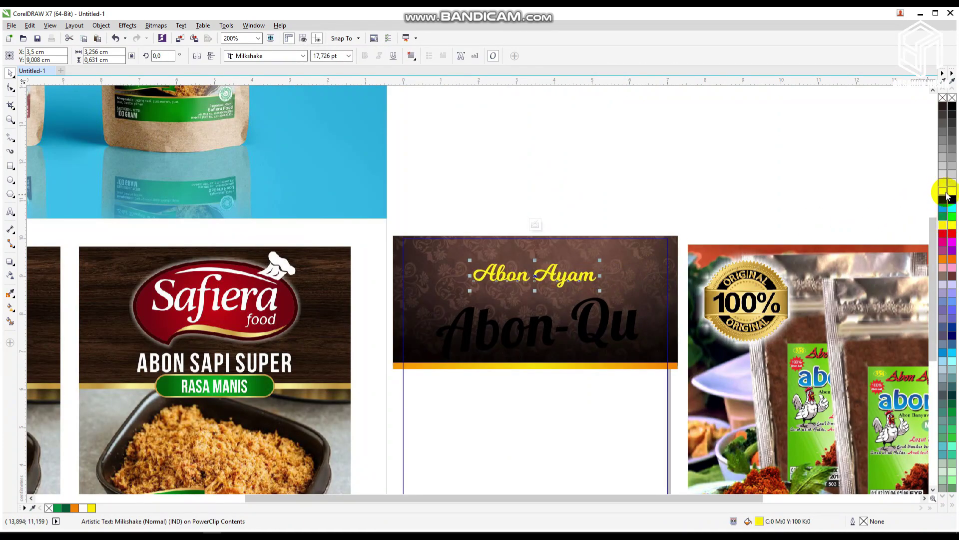
# - Set the Abon Ayam outline to 15 pt with round corners, placed behind the fill and scaling with the object
pyautogui.press('F12')
pyautogui.doubleClick(400, 209)
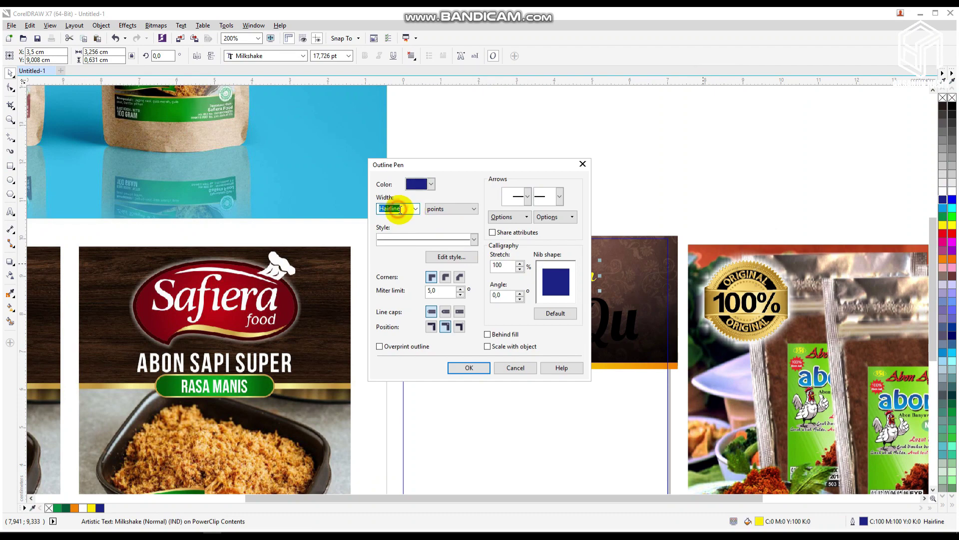
pyautogui.click(445, 276)
pyautogui.click(492, 334)
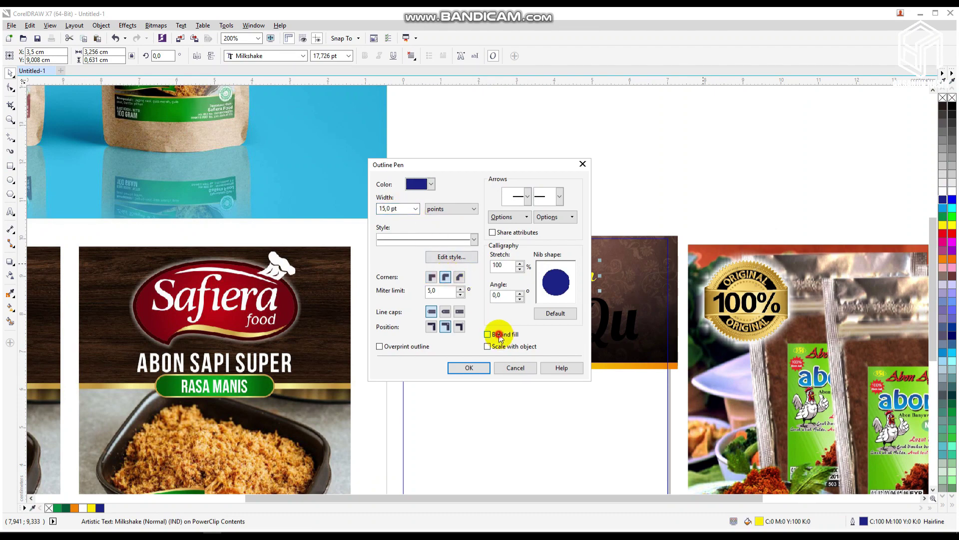
pyautogui.click(498, 346)
pyautogui.click(483, 368)
# - Reduce the Abon Ayam outline to 2 pt and recolour it black (C100 M100 Y100 K100)
pyautogui.scroll(3, 557, 289)
pyautogui.press('F12')
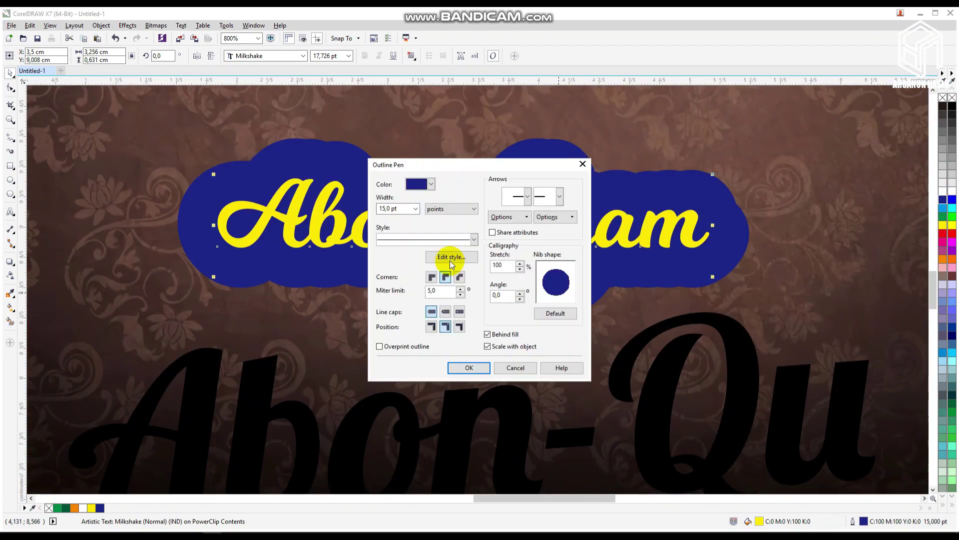
pyautogui.write('2')
pyautogui.press('Return')
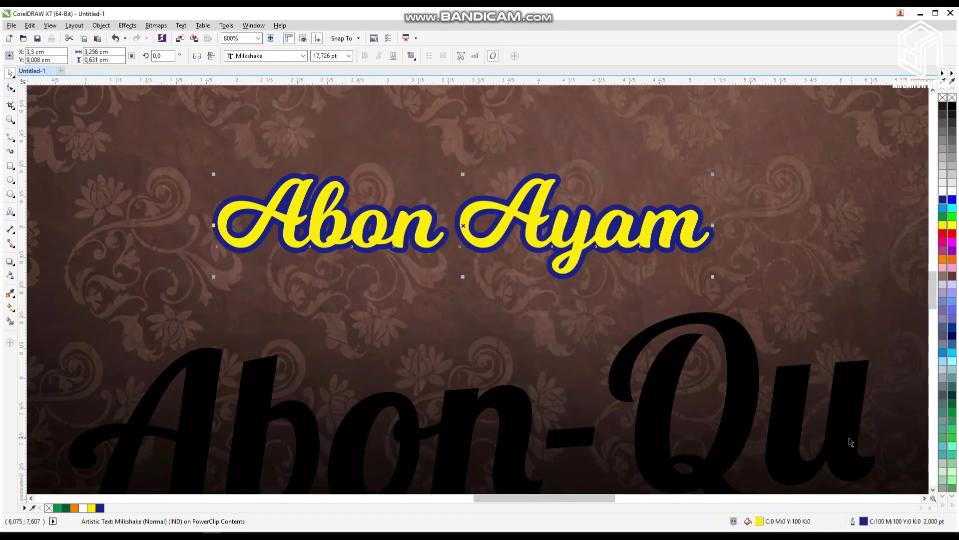
pyautogui.click(943, 505)
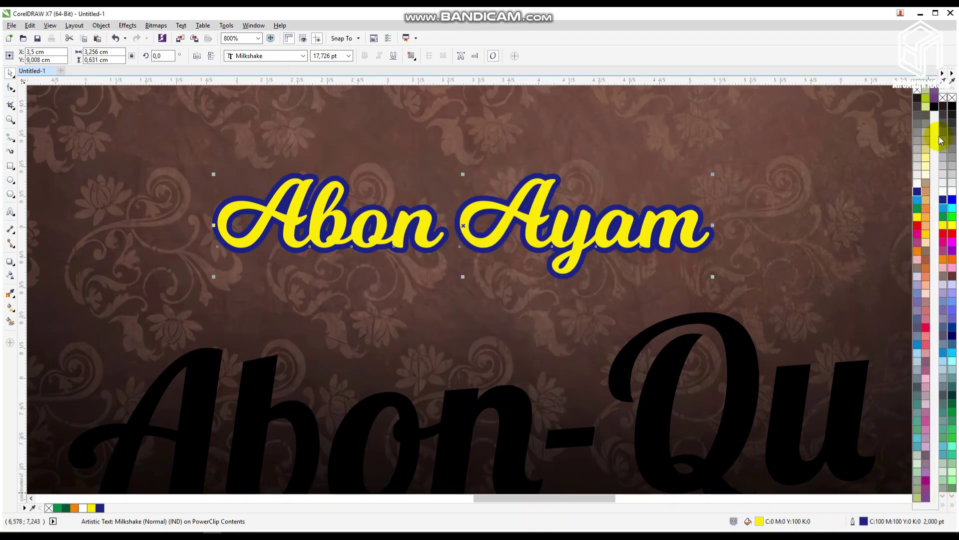
pyautogui.rightClick(931, 106)
# - Apply a linear yellow-to-white fountain fill to the Abon Ayam text
pyautogui.scroll(-1, 641, 231)
pyautogui.scroll(-2, 640, 230)
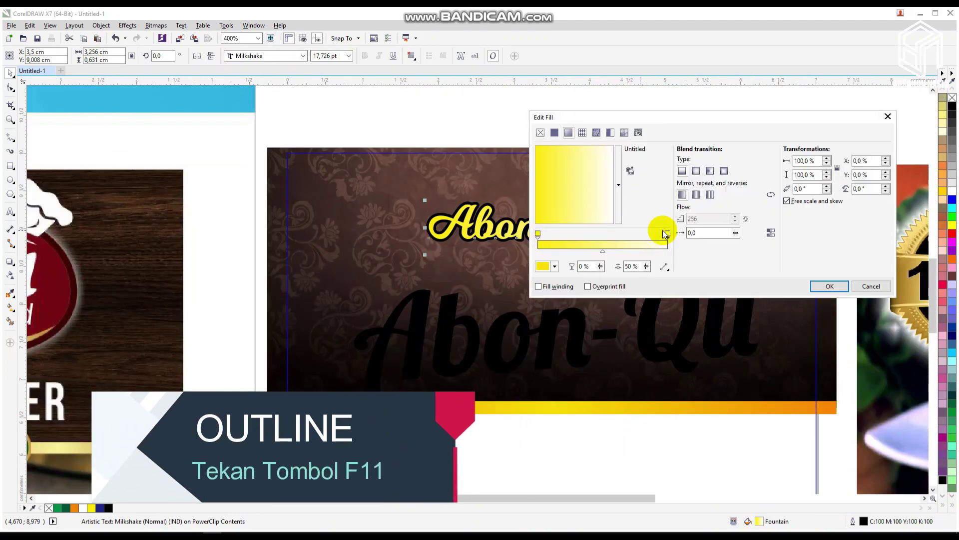
pyautogui.press('F11')
pyautogui.press('Return')
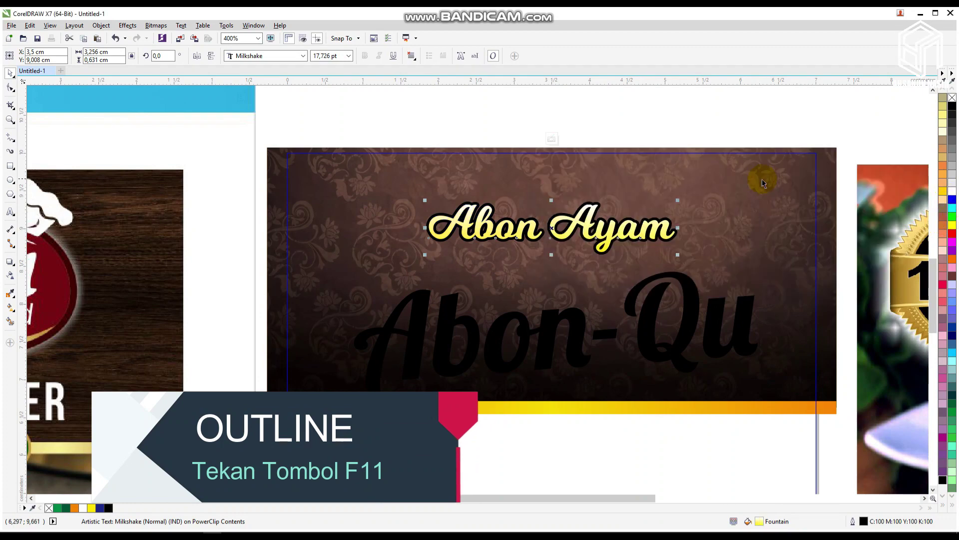
# - Fill the Abon-Qu text with red (C0 M100 Y100 K0) and give it a white outline
pyautogui.click(736, 128)
pyautogui.click(693, 310)
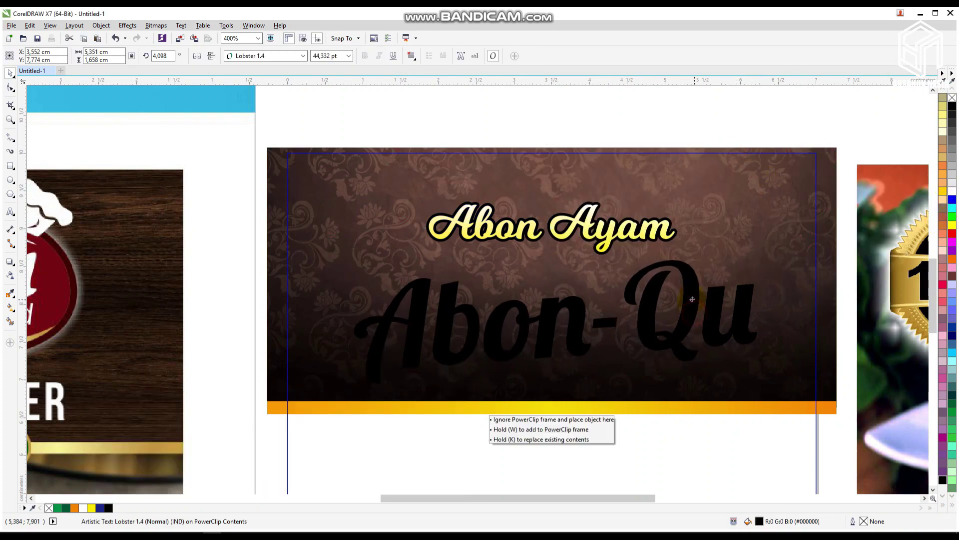
pyautogui.click(942, 504)
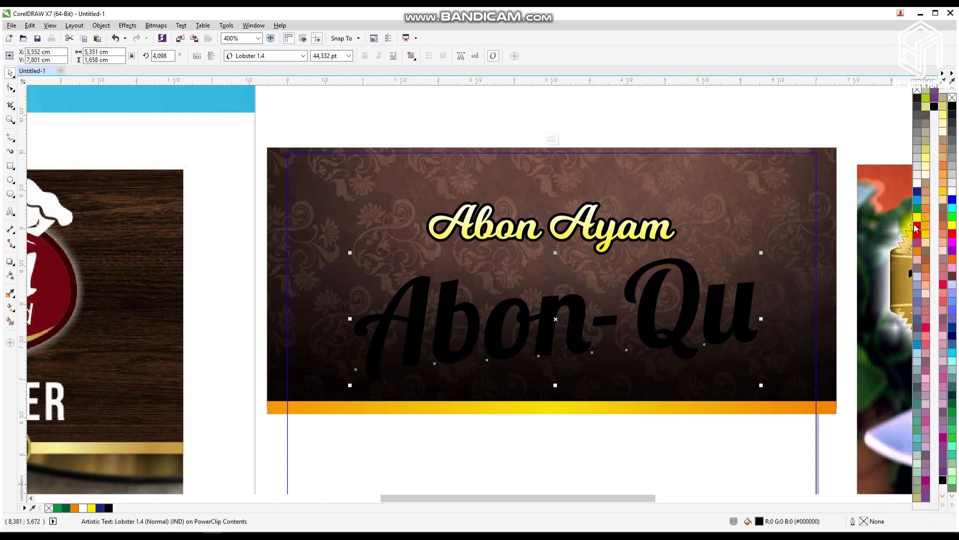
pyautogui.click(918, 226)
pyautogui.rightClick(918, 174)
# - Set the Abon-Qu outline to 5 pt with round corners, placed behind the fill and scaling with the object
pyautogui.press('F12')
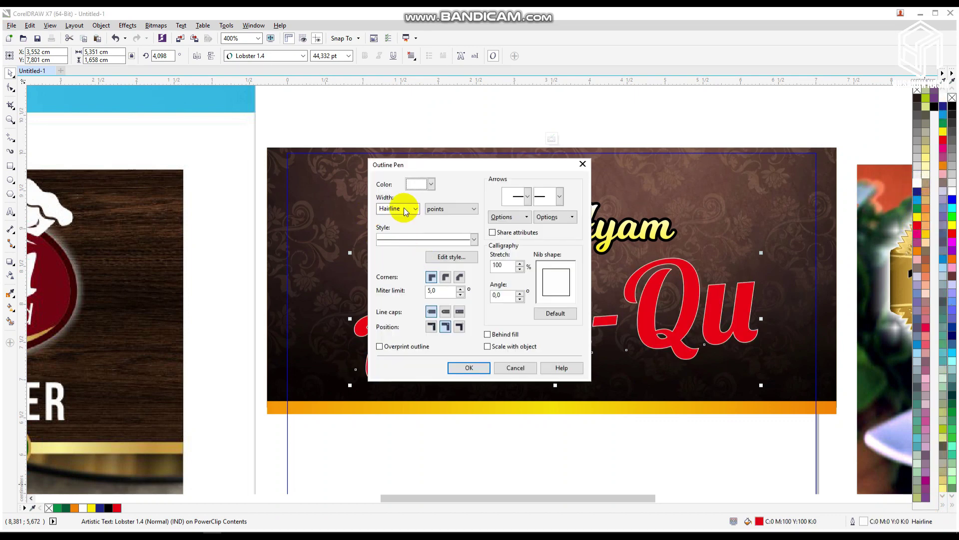
pyautogui.doubleClick(404, 207)
pyautogui.write('50')
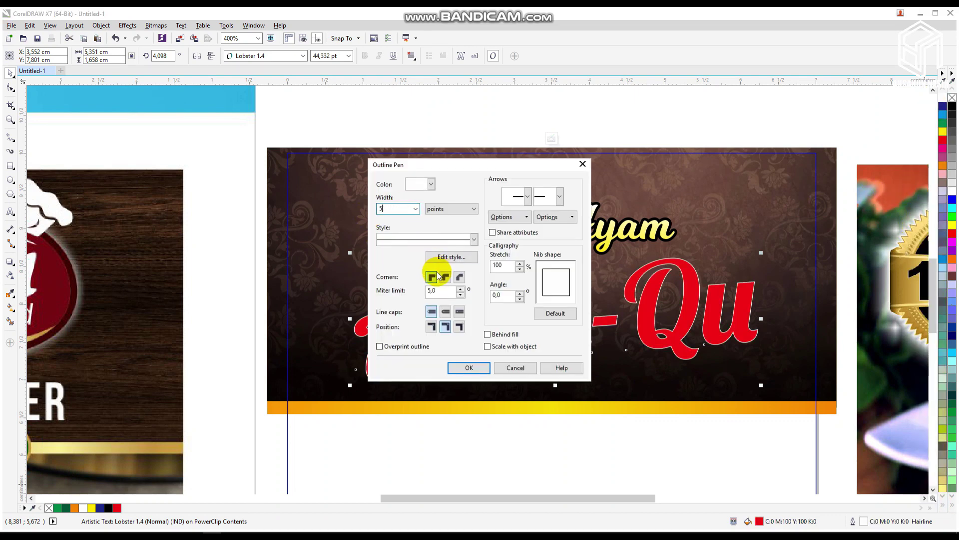
pyautogui.click(445, 276)
pyautogui.click(488, 334)
pyautogui.click(502, 348)
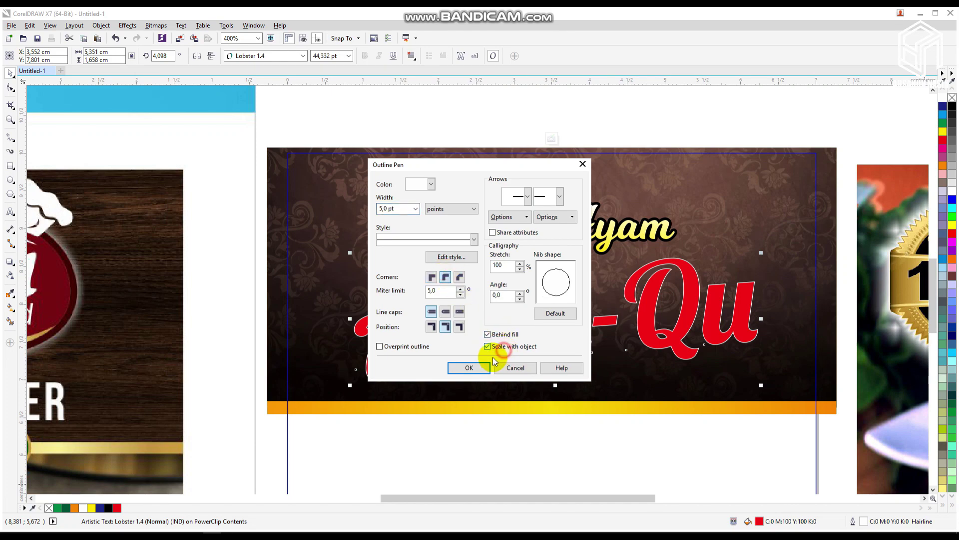
pyautogui.click(482, 366)
# - Reset the Abon-Qu outline's nib shape to its default and widen the outline to 6 pt
pyautogui.press('F12')
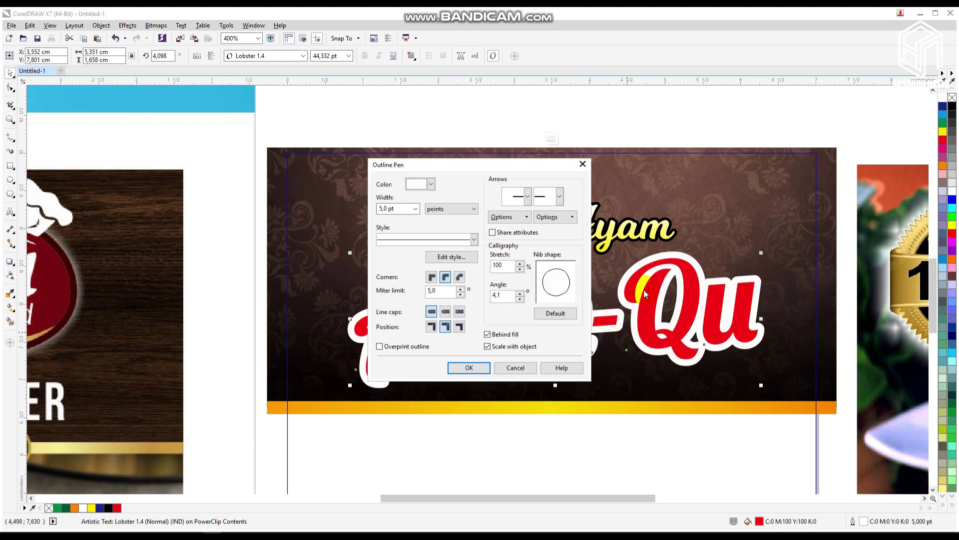
pyautogui.click(556, 315)
pyautogui.moveTo(378, 209); pyautogui.dragTo(395, 209)
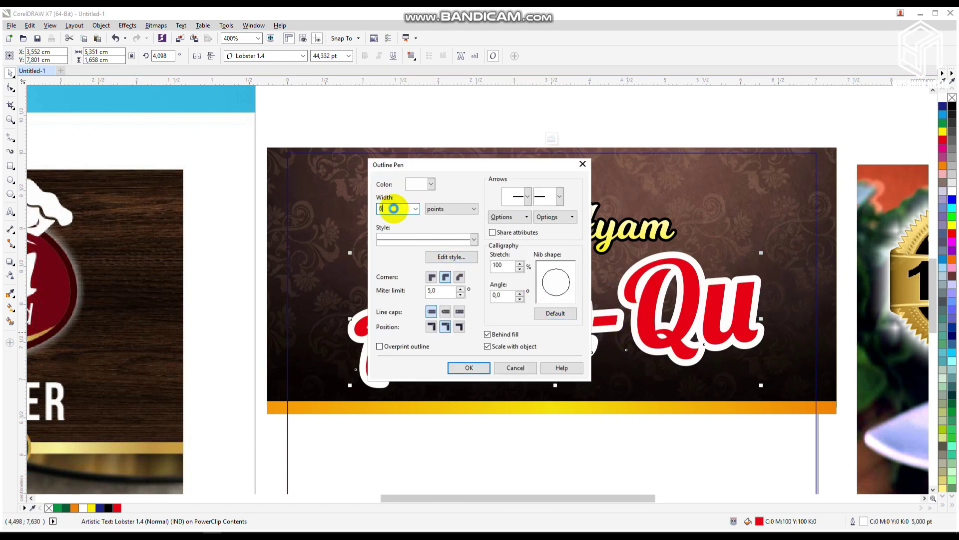
pyautogui.write('6')
pyautogui.press('Return')
pyautogui.press('F12')
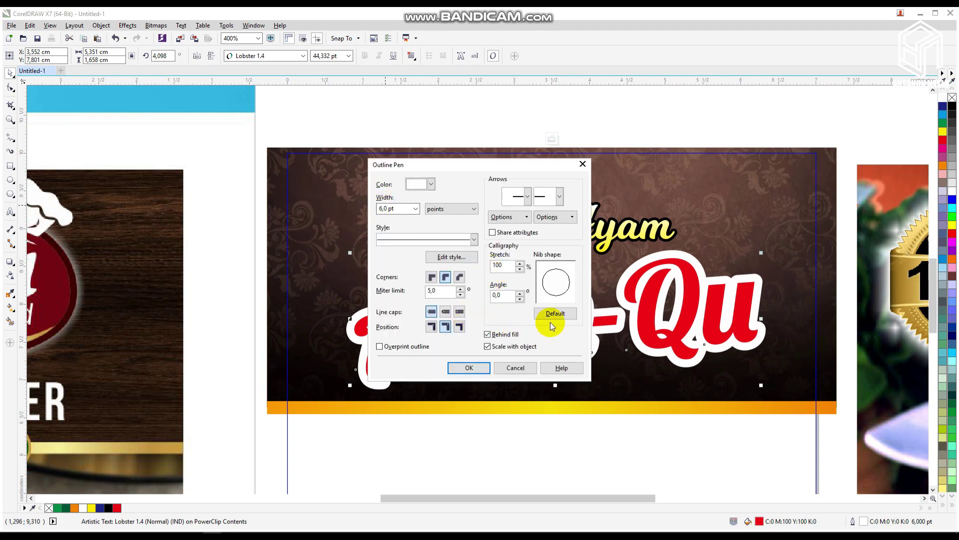
pyautogui.click(472, 365)
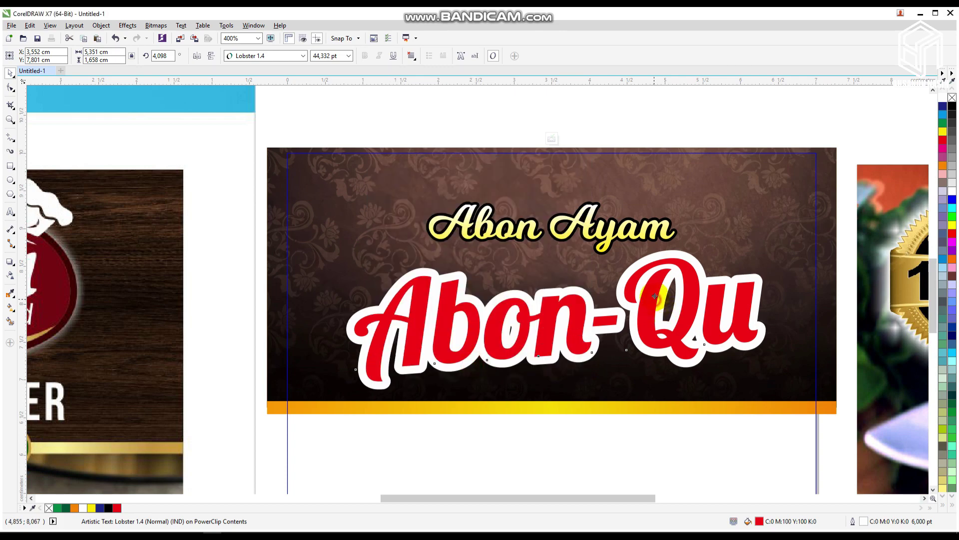
# - Move the Abon-Qu text slightly upward and fill it with dark green (C95 M51 Y100 K18), trying C100 M0 Y100 K0 as well
pyautogui.click(654, 296)
pyautogui.click(944, 123)
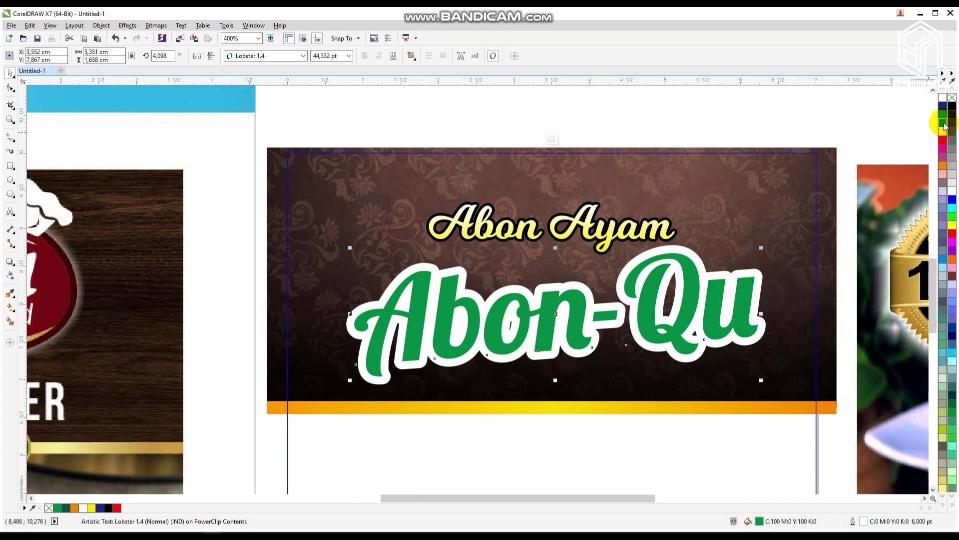
pyautogui.moveTo(945, 127); pyautogui.dragTo(928, 148)
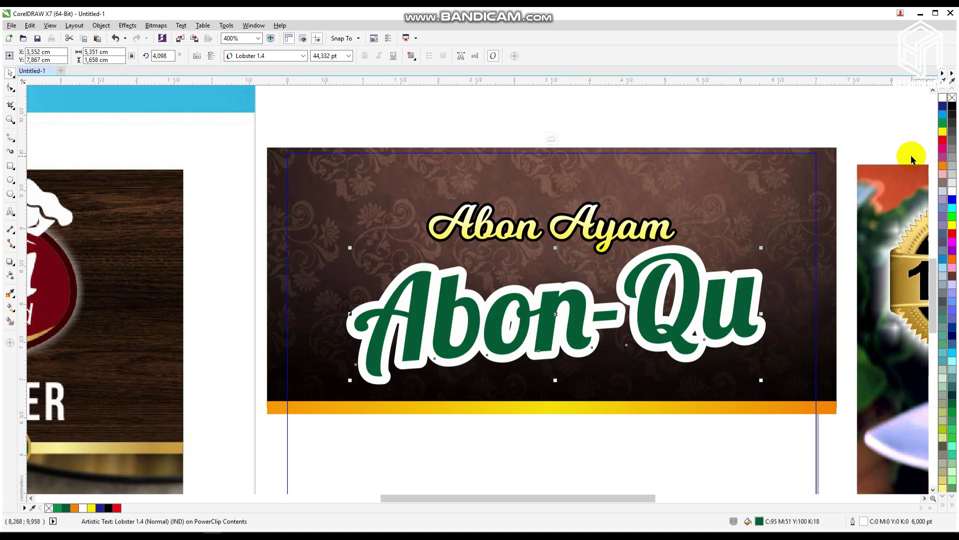
# - Give the Abon-Qu text a linear fountain fill from its dark green to CMYK green C75 M0 Y100 K0
pyautogui.press('F11')
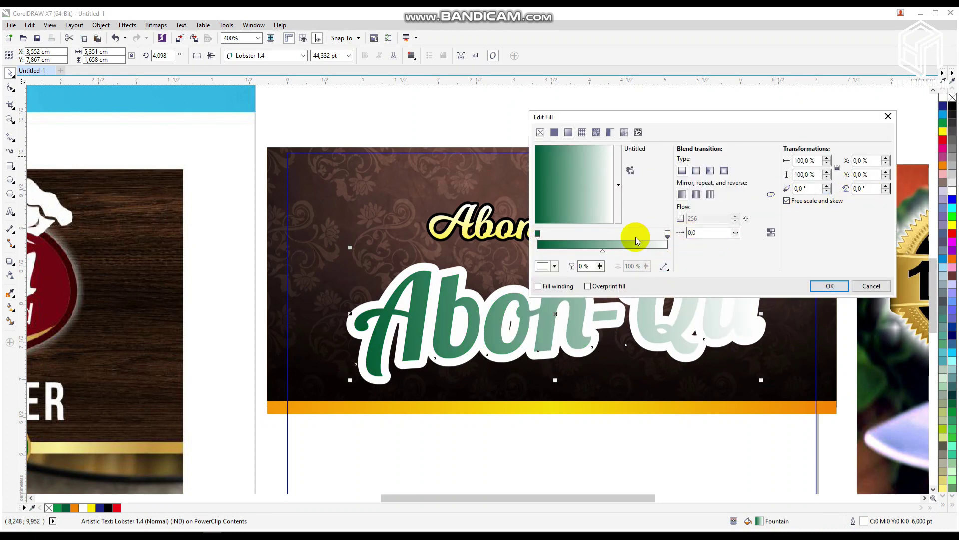
pyautogui.click(667, 233)
pyautogui.click(547, 265)
pyautogui.doubleClick(639, 317)
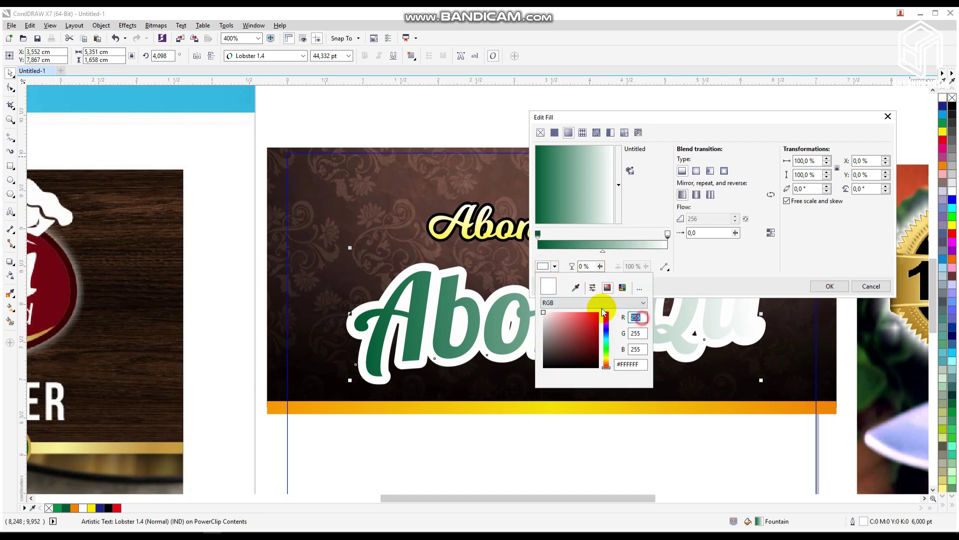
pyautogui.click(603, 303)
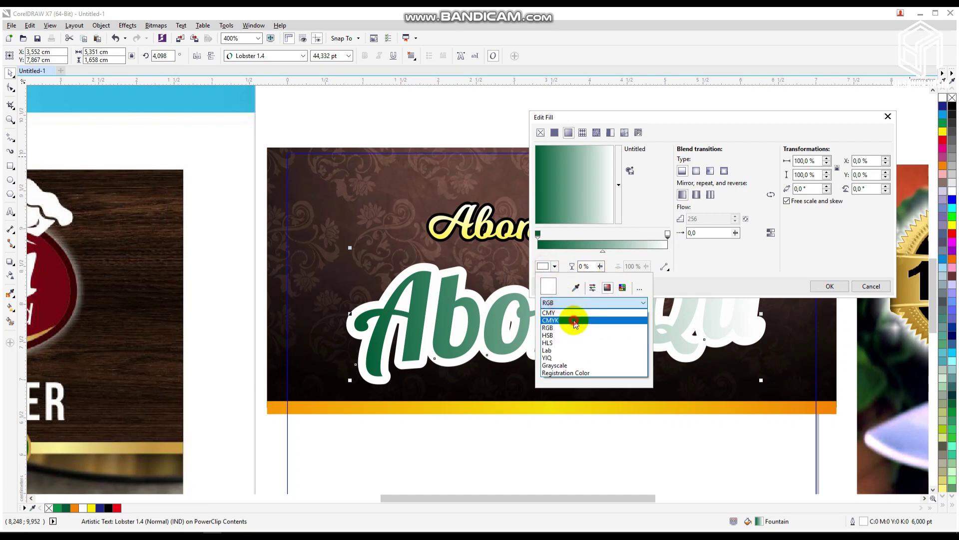
pyautogui.click(606, 316)
pyautogui.write('75')
pyautogui.press('Tab')
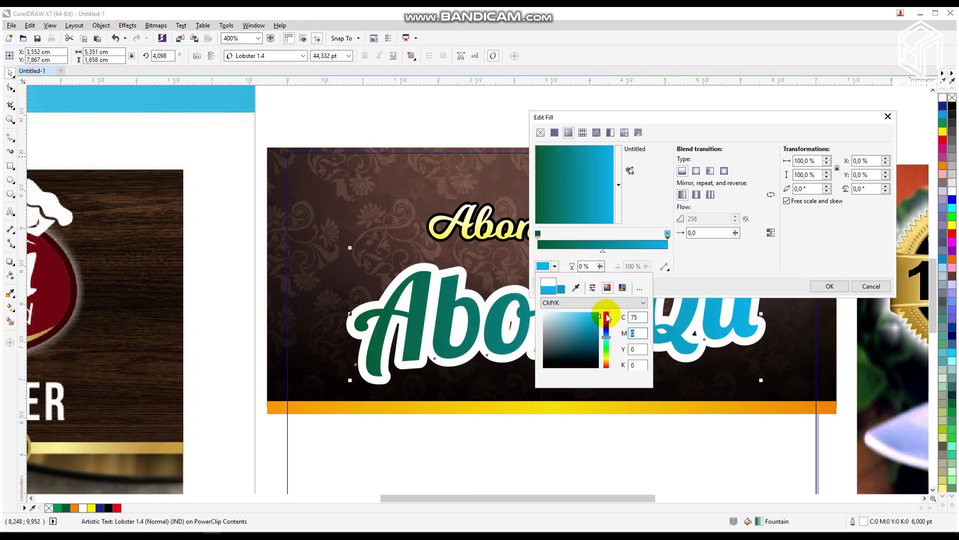
pyautogui.write('100')
pyautogui.press('Tab')
# - Rotate the Abon-Qu fountain fill to -90° and apply it
pyautogui.click(871, 190)
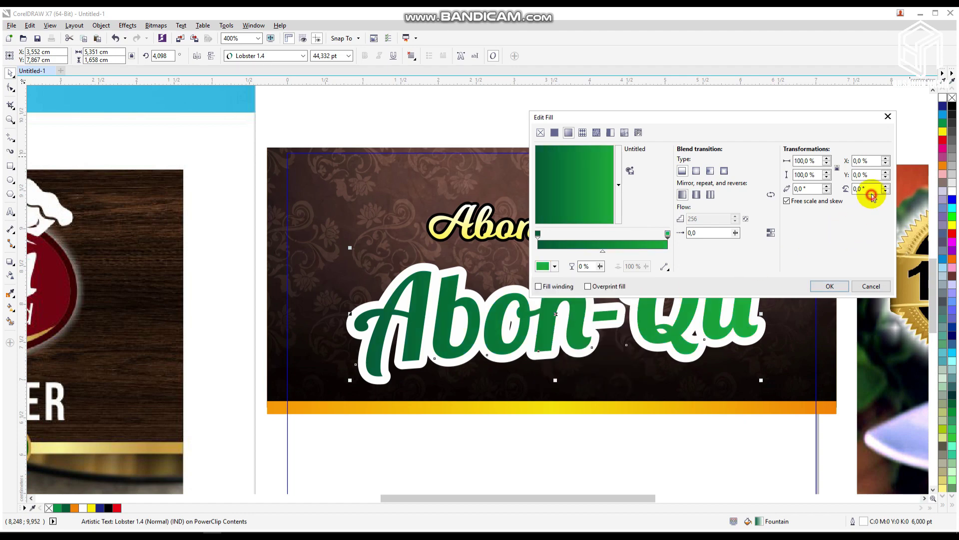
pyautogui.write('-90')
pyautogui.press('Return')
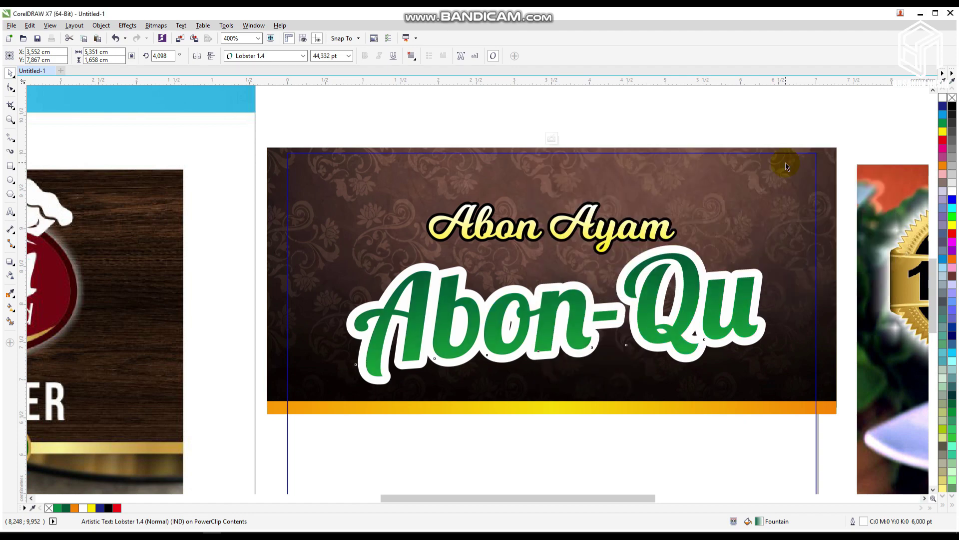
# - Delete the dark floral pattern behind the titles from the header's PowerClip frame
pyautogui.scroll(-2, 645, 239)
pyautogui.click(633, 191)
pyautogui.scroll(1, 633, 190)
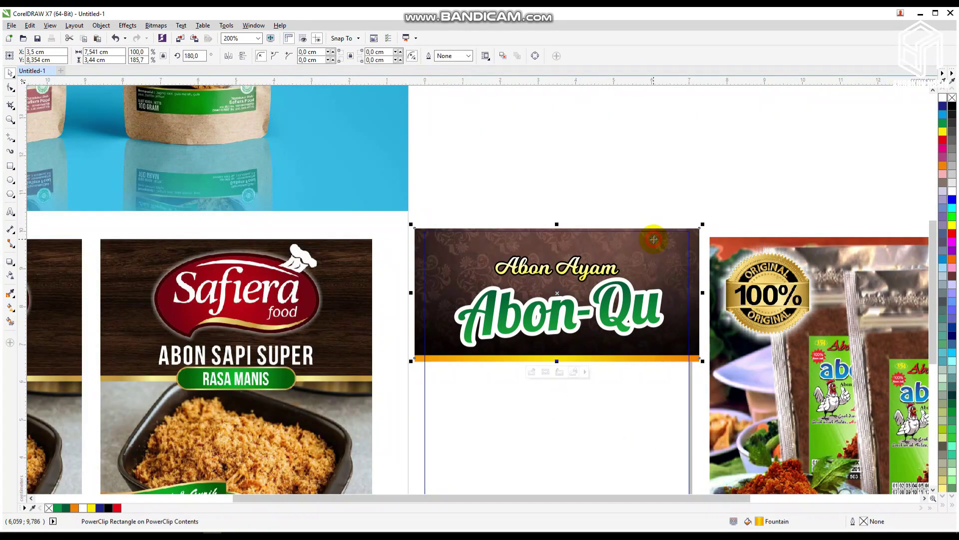
pyautogui.press('Delete')
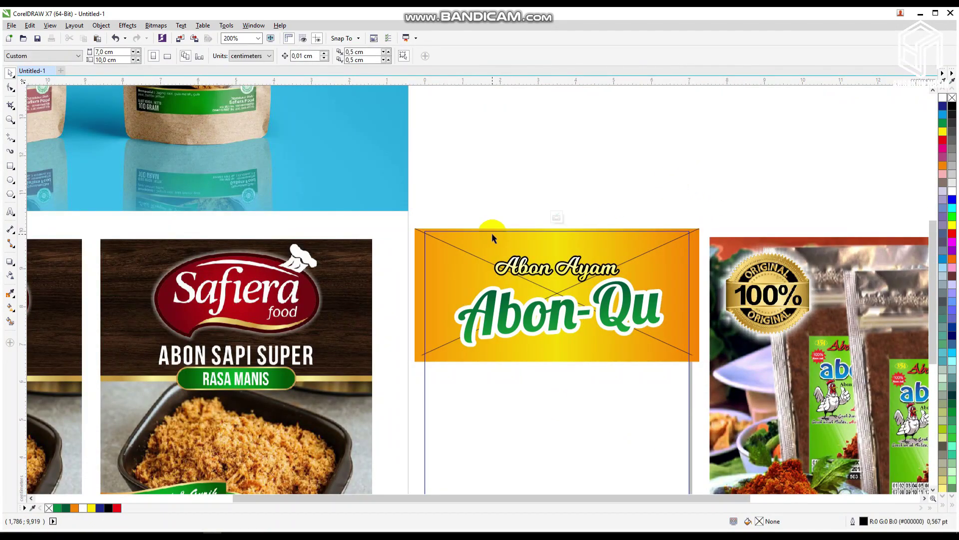
# - Bring the wedding-background-for-photoshop-hd-7 image from the BAGROUNDD folder into the header frame as its new background
pyautogui.scroll(-1, 492, 235)
pyautogui.click(89, 533)
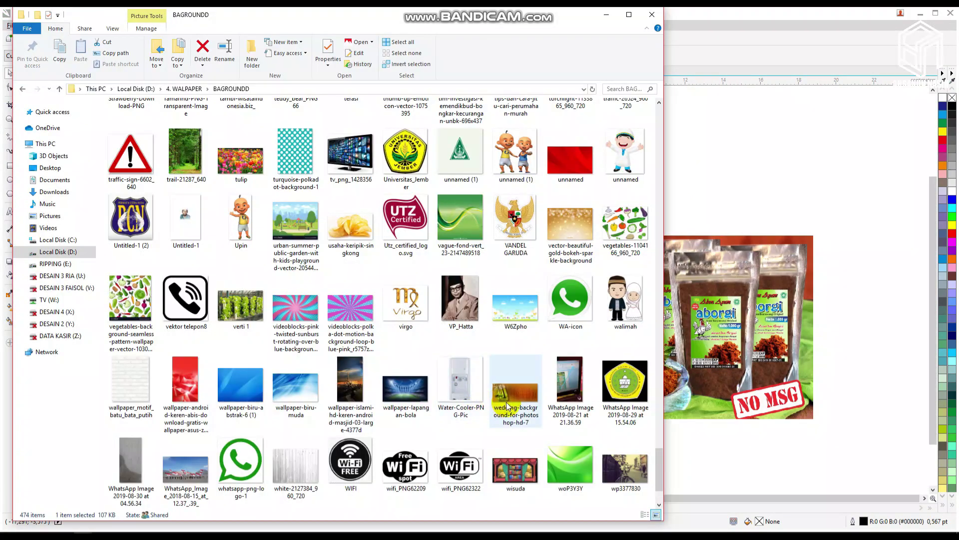
pyautogui.moveTo(506, 406); pyautogui.dragTo(519, 223)
pyautogui.click(777, 195)
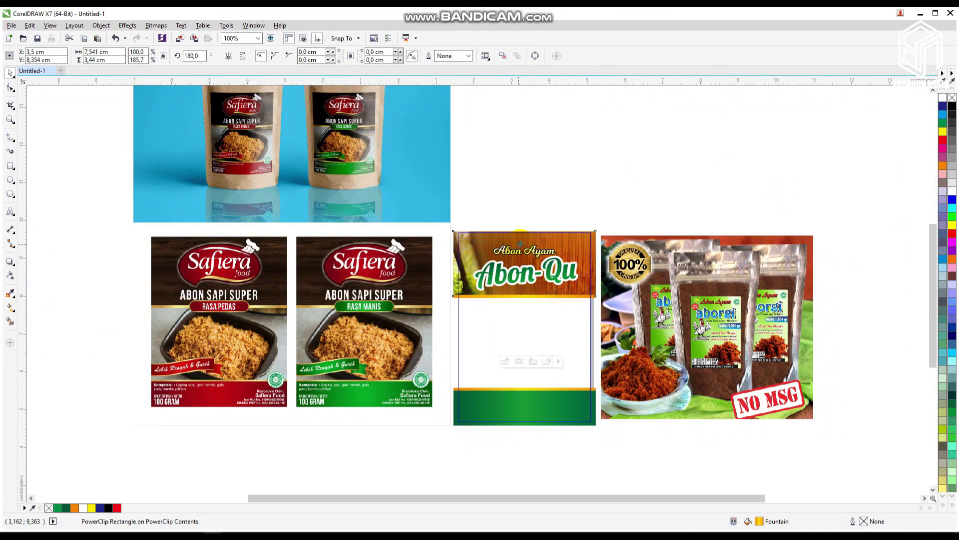
# - Scale the header's background image to about 10.3 by 4.1 cm, shift it left within its frame, and remove the label frame's outline
pyautogui.scroll(1, 521, 244)
pyautogui.click(622, 160)
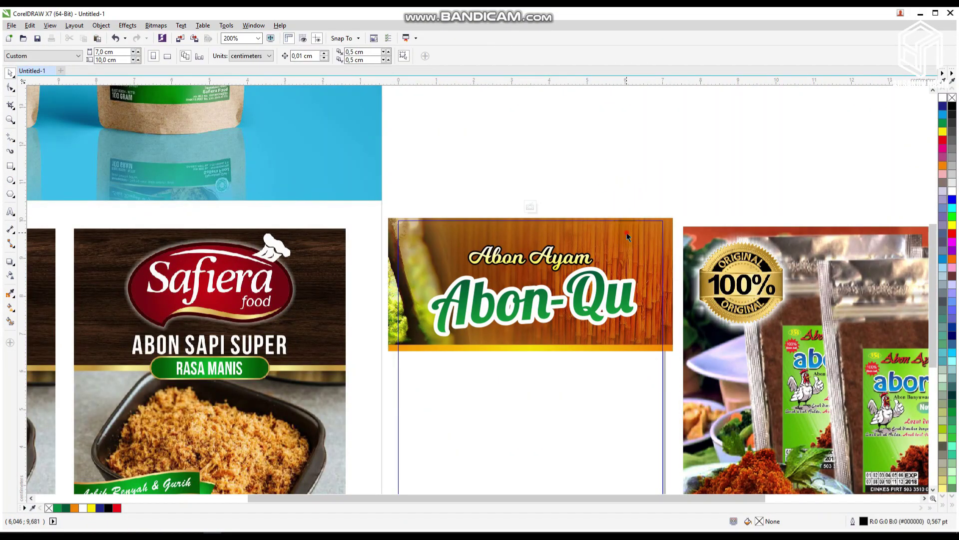
pyautogui.click(626, 232)
pyautogui.doubleClick(627, 233)
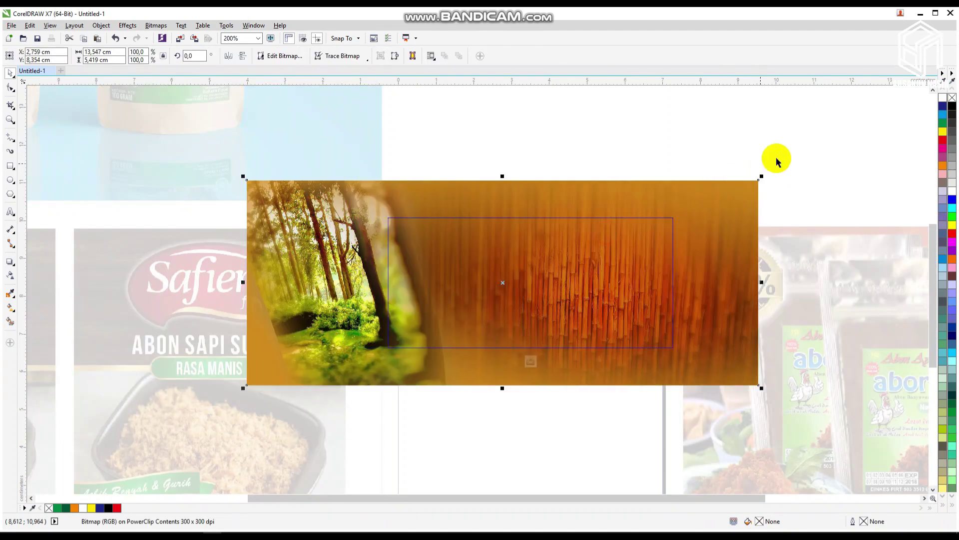
pyautogui.moveTo(757, 187); pyautogui.dragTo(675, 202)
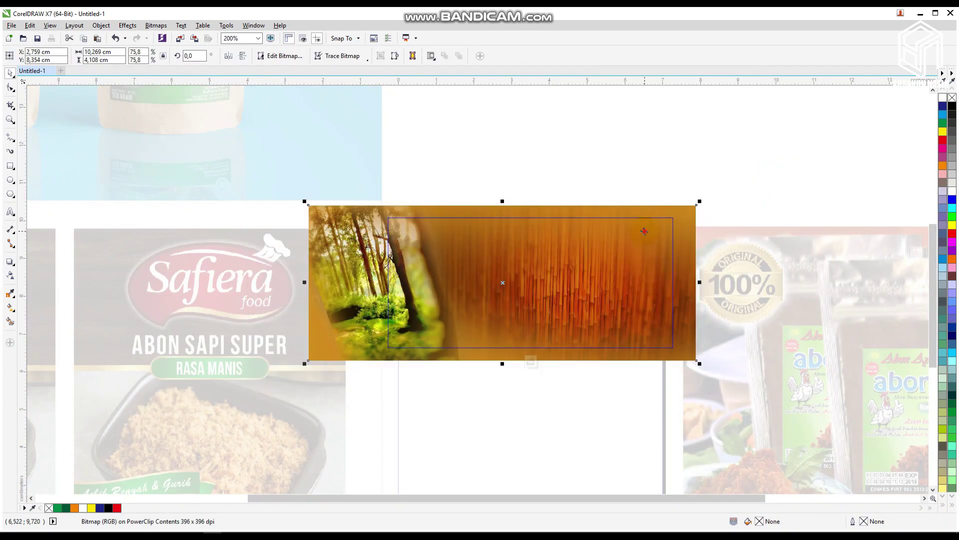
pyautogui.doubleClick(604, 224)
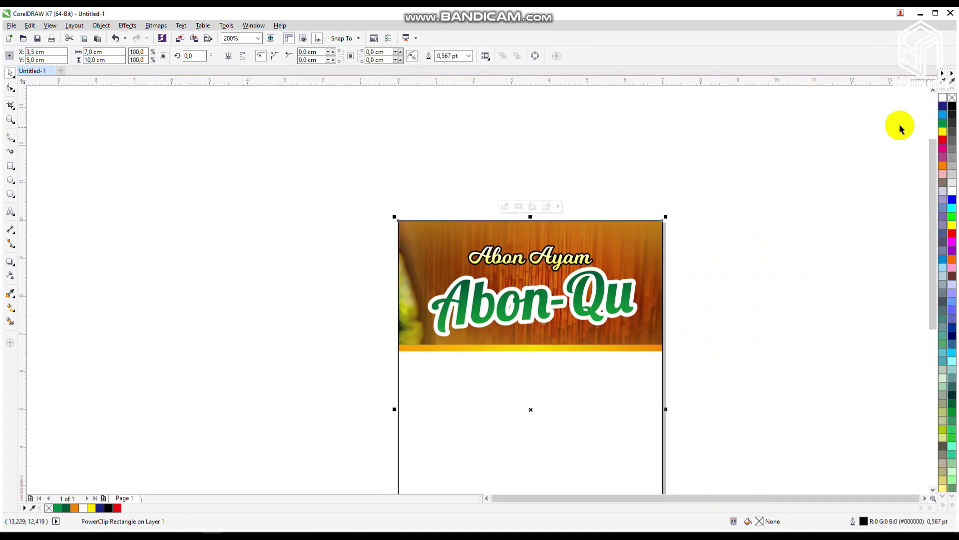
pyautogui.rightClick(953, 98)
# - Reopen the label frame's contents and apply the Flat Bottom preset drop shadow to the Abon-Qu text
pyautogui.doubleClick(618, 262)
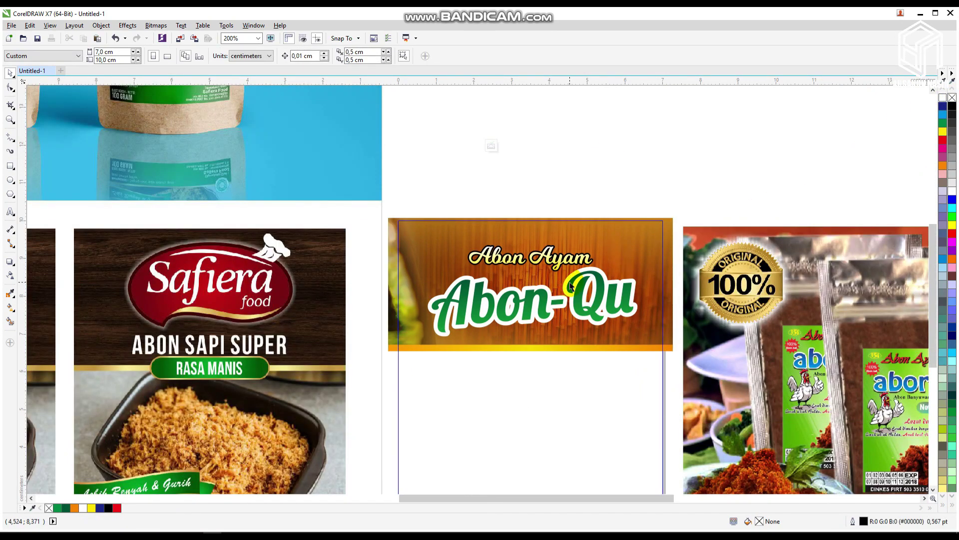
pyautogui.scroll(1, 569, 280)
pyautogui.click(582, 306)
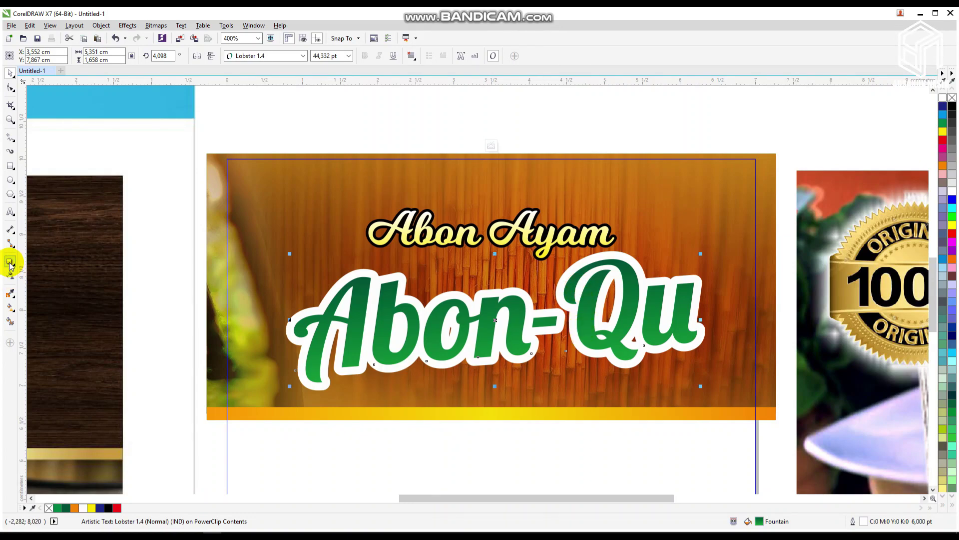
pyautogui.click(9, 261)
pyautogui.click(30, 55)
pyautogui.click(31, 66)
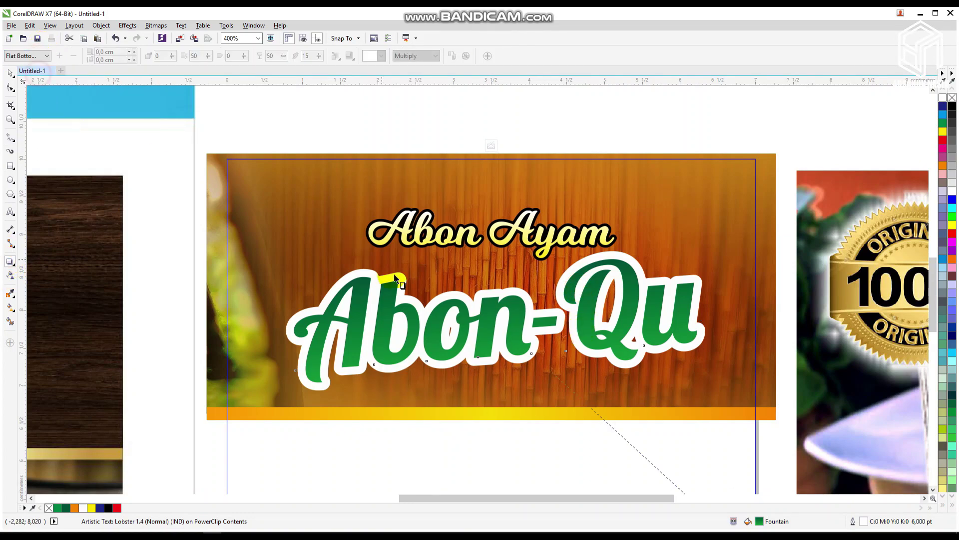
# - Bring the Abon-Qu drop shadow close behind the letters, at an offset of about 0.027 cm and -0.036 cm
pyautogui.scroll(-1, 664, 430)
pyautogui.scroll(1, 689, 473)
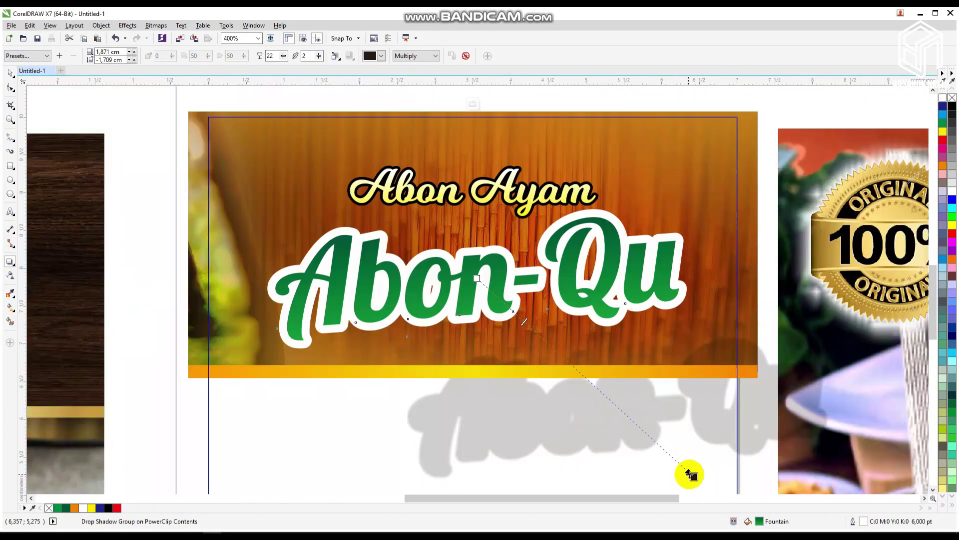
pyautogui.moveTo(689, 474); pyautogui.dragTo(536, 357)
pyautogui.scroll(2, 526, 343)
pyautogui.scroll(-1, 533, 355)
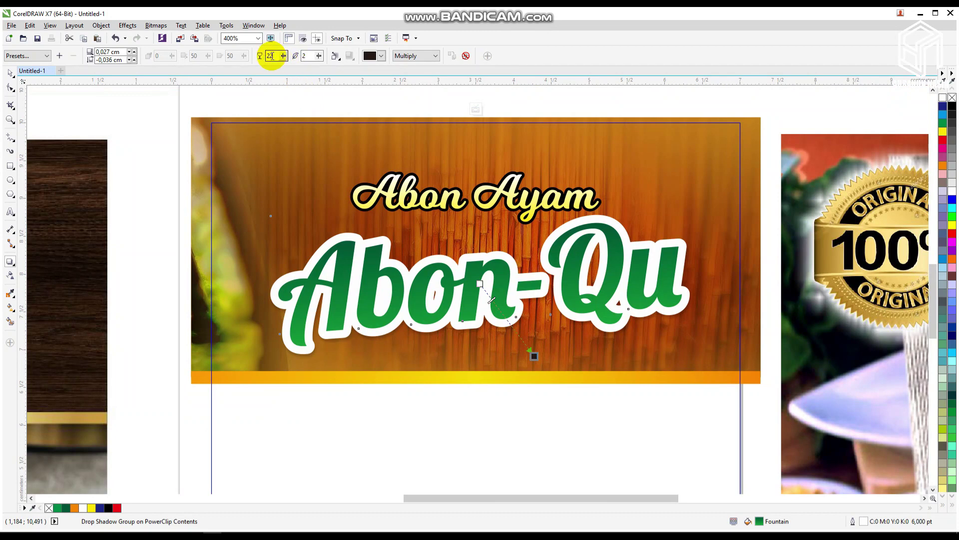
pyautogui.click(9, 72)
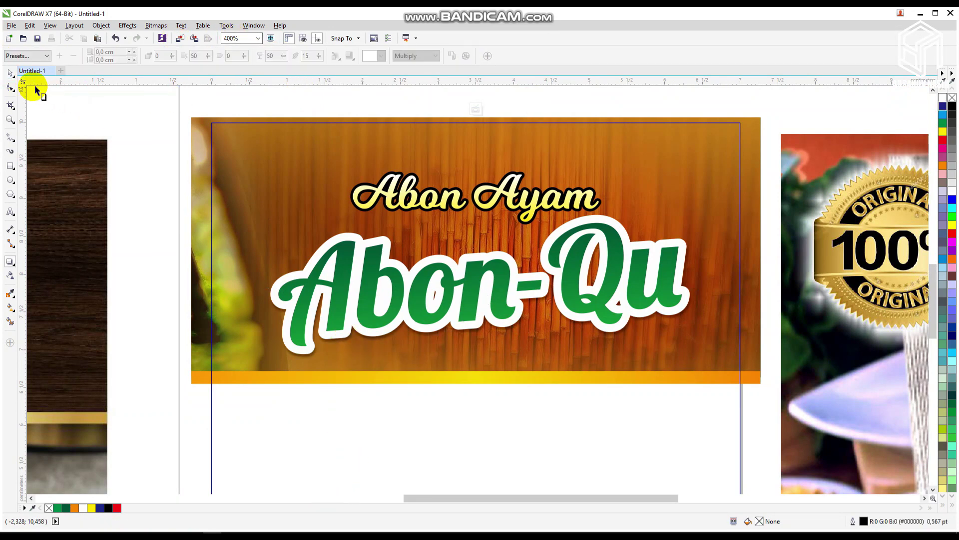
pyautogui.scroll(-1, 142, 130)
pyautogui.scroll(-2, 142, 130)
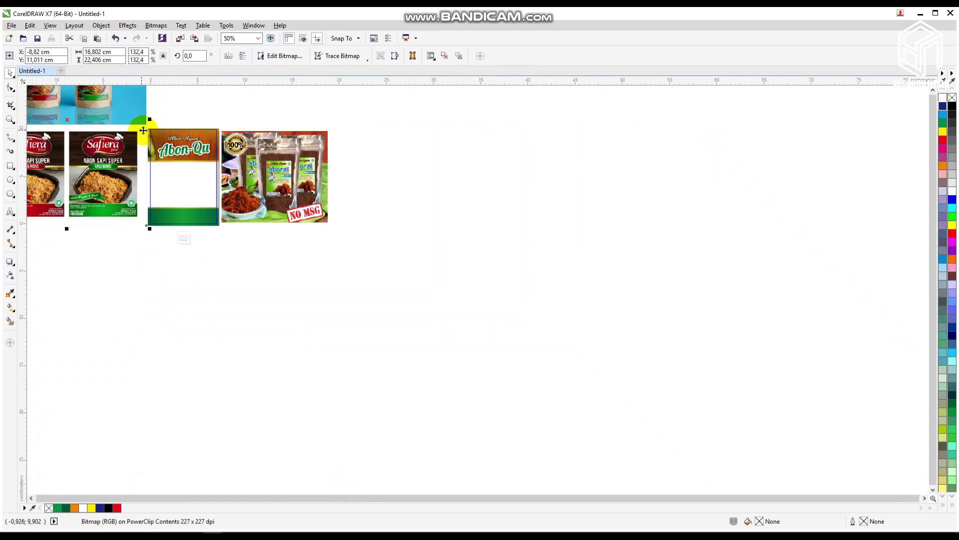
pyautogui.scroll(1, 140, 121)
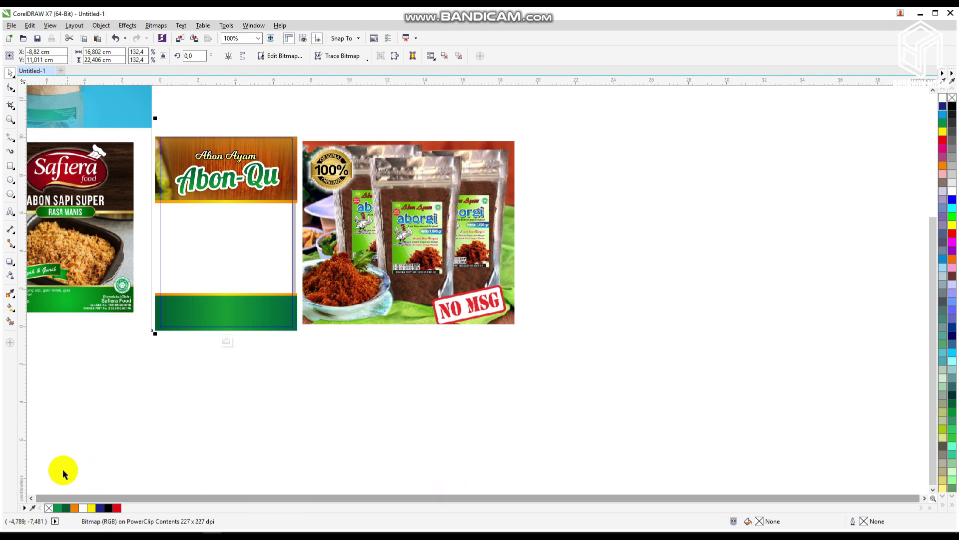
pyautogui.click(32, 498)
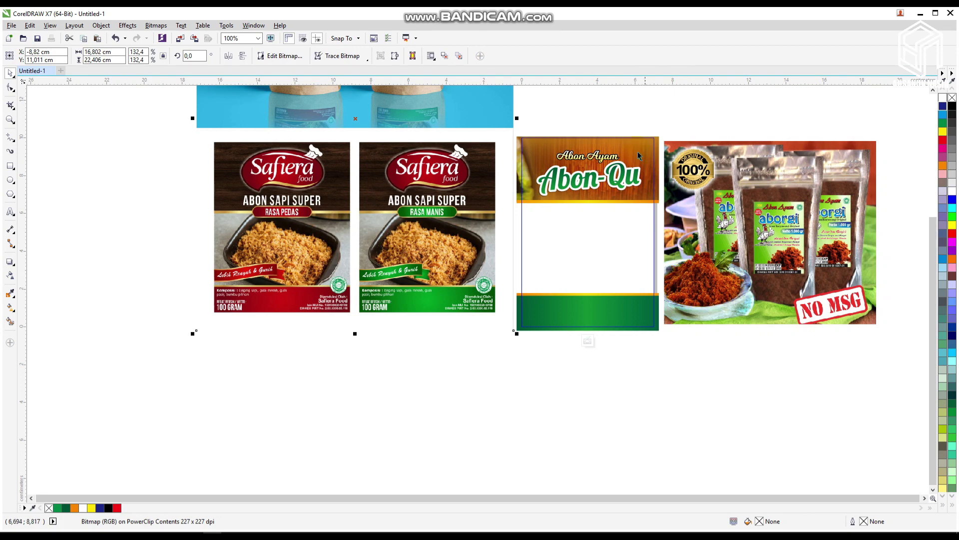
pyautogui.scroll(2, 639, 156)
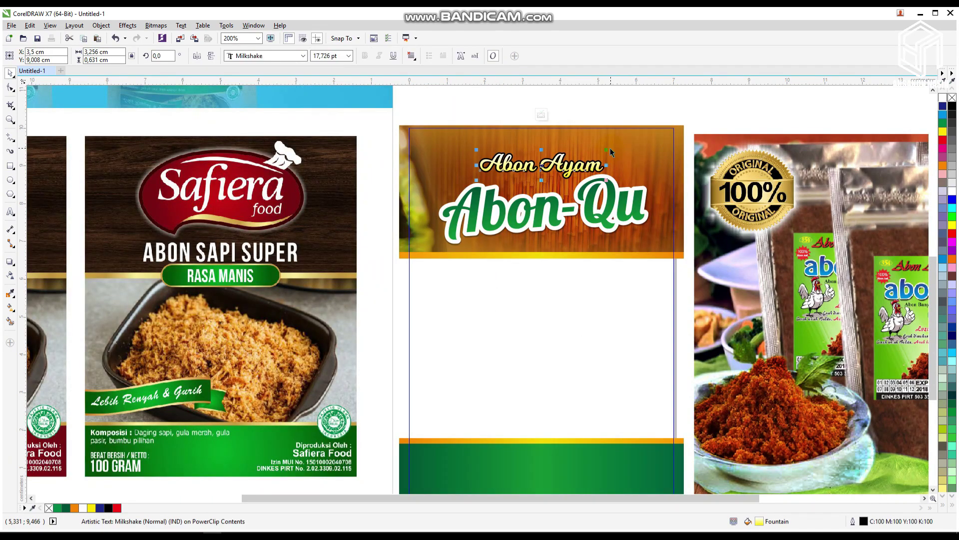
# - Enlarge the Abon Ayam text to about 3.77 cm wide and scale the Abon-Qu title to about 105.6%
pyautogui.click(606, 160)
pyautogui.moveTo(606, 161); pyautogui.dragTo(605, 155)
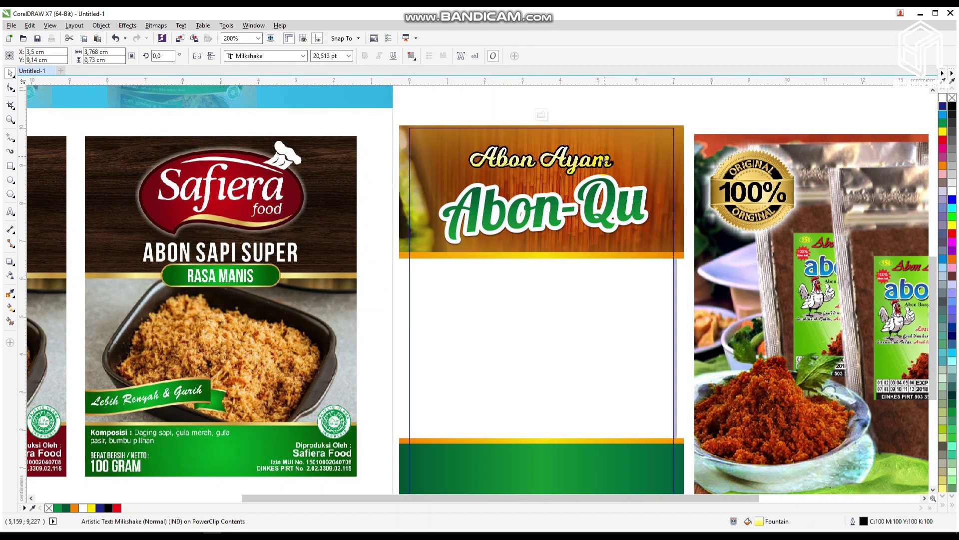
pyautogui.click(647, 238)
pyautogui.moveTo(649, 245); pyautogui.dragTo(655, 248)
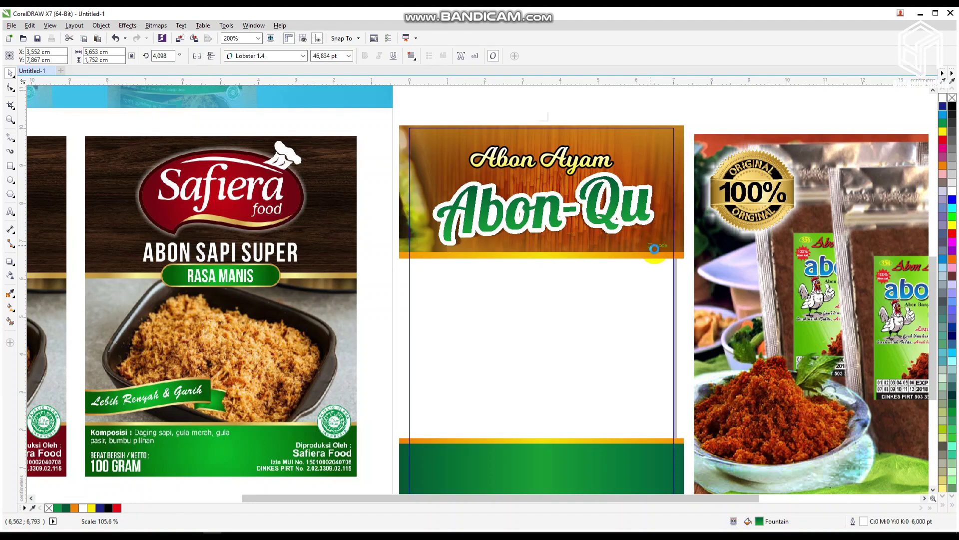
pyautogui.click(617, 224)
pyautogui.click(741, 103)
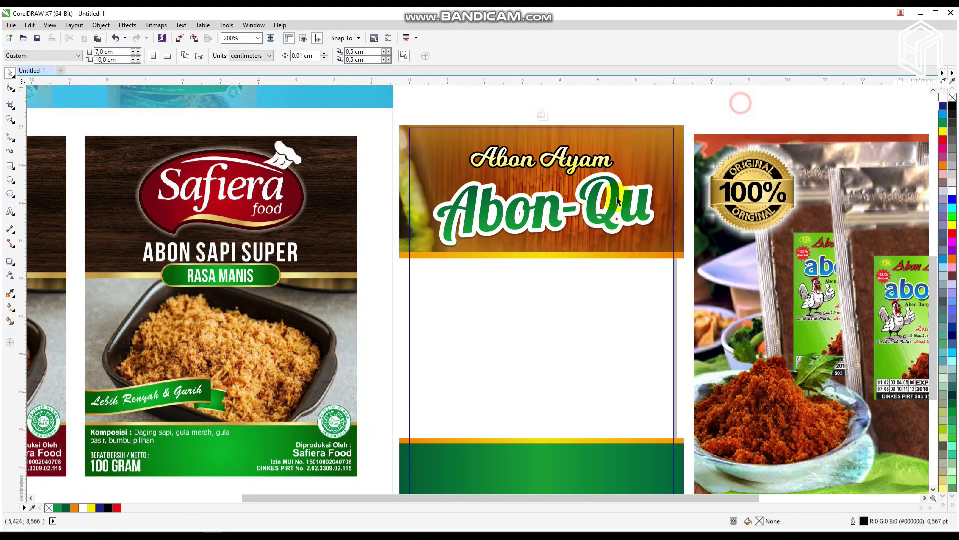
# - Inspect the Abon-Qu title's drop shadow up close and compare the label with the reference designs beside it
pyautogui.click(625, 238)
pyautogui.scroll(1, 625, 238)
pyautogui.moveTo(634, 218); pyautogui.dragTo(627, 198)
pyautogui.scroll(2, 632, 203)
pyautogui.scroll(-3, 627, 199)
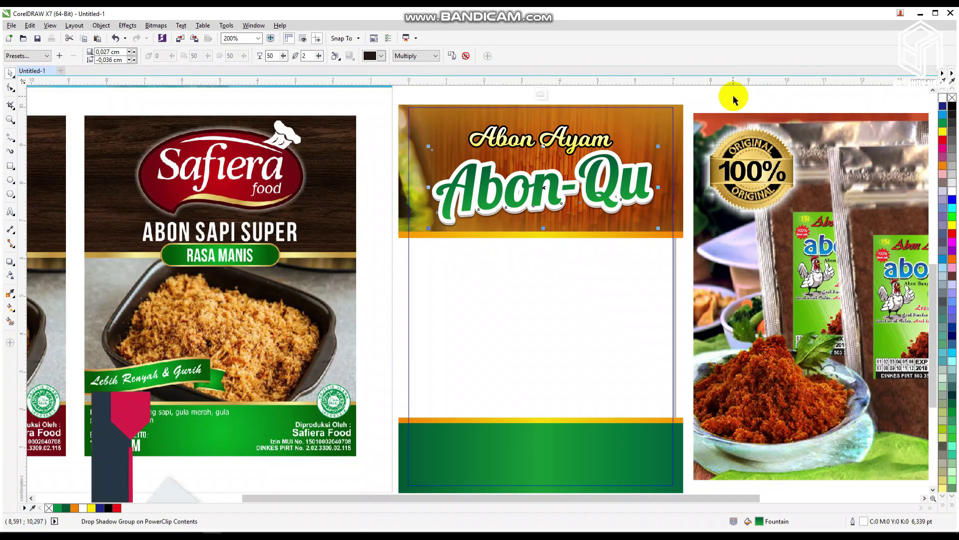
pyautogui.click(737, 91)
pyautogui.moveTo(597, 502); pyautogui.dragTo(650, 502)
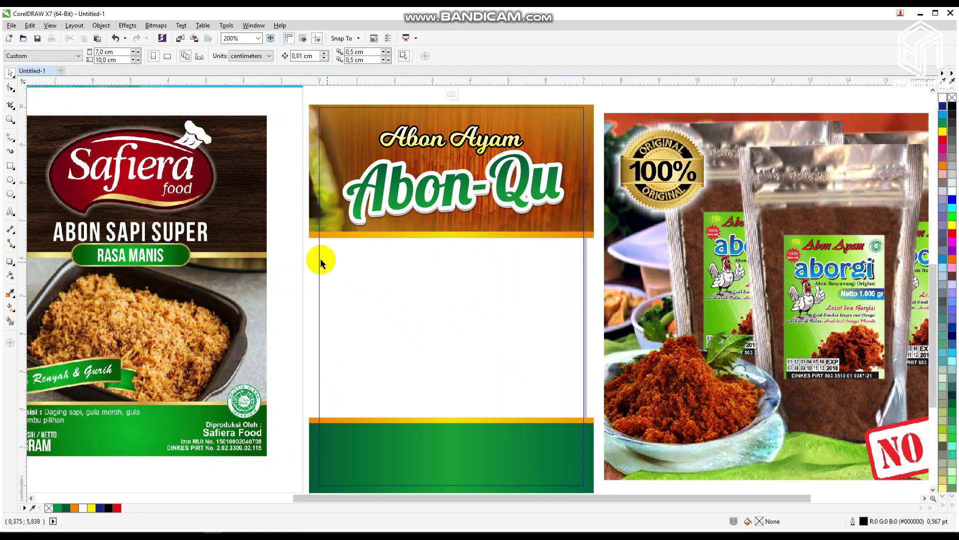
pyautogui.moveTo(697, 496); pyautogui.dragTo(604, 499)
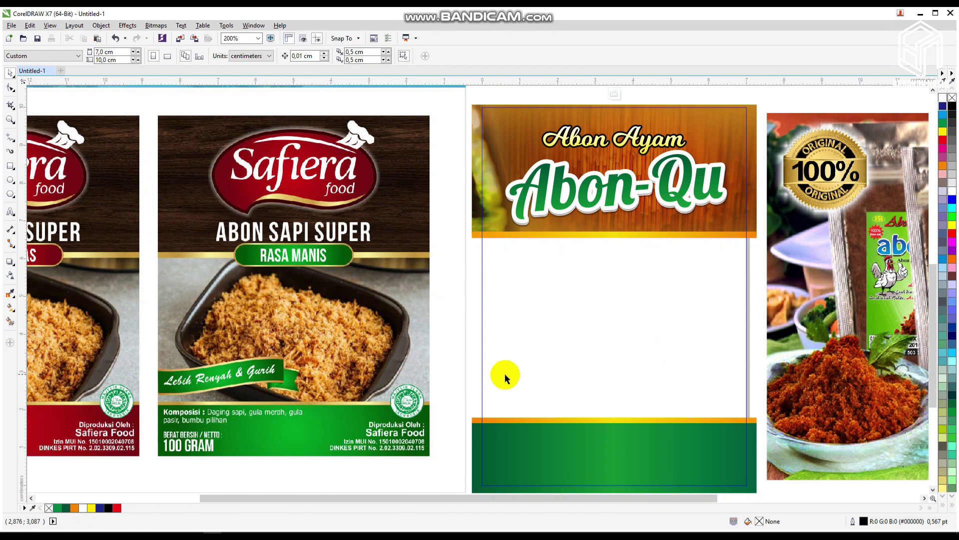
# - Close the extra folder windows and bring the unnamed floss photo from Local Disk (D:) into the label frame's contents
pyautogui.moveTo(80, 532)
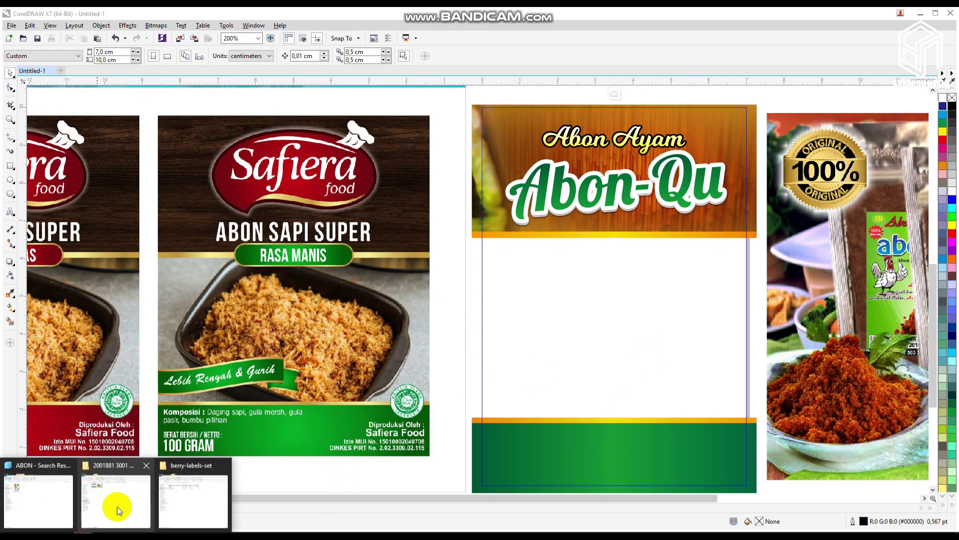
pyautogui.click(150, 467)
pyautogui.click(75, 467)
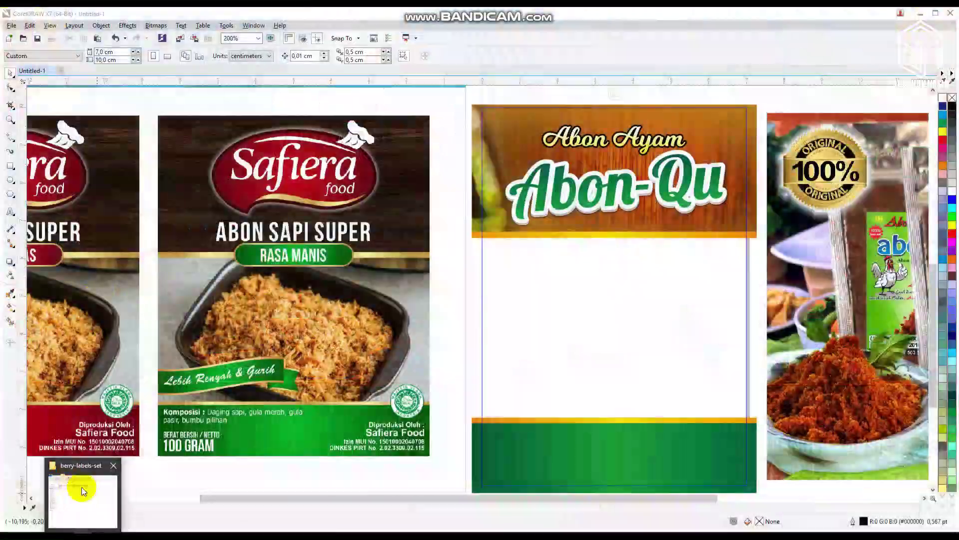
pyautogui.click(79, 507)
pyautogui.click(79, 252)
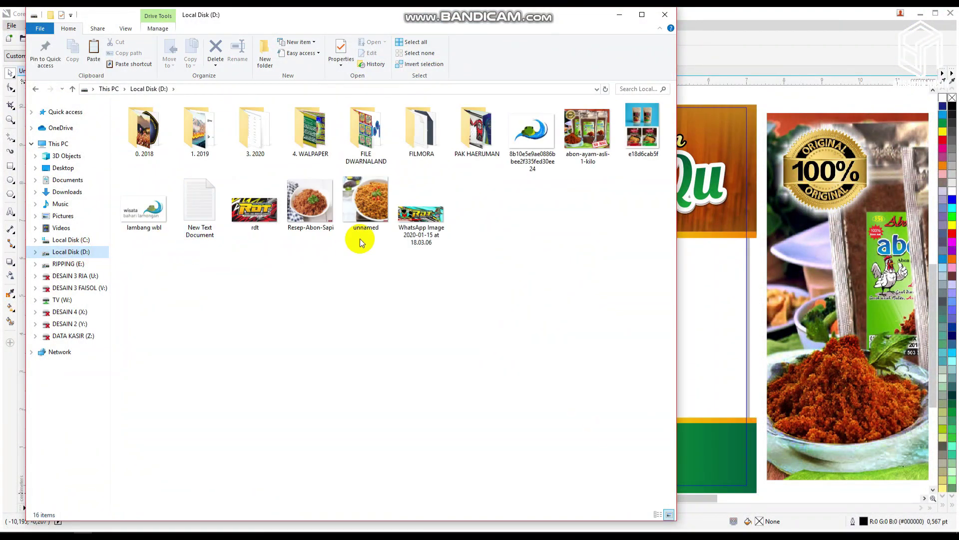
pyautogui.moveTo(311, 202); pyautogui.dragTo(347, 242)
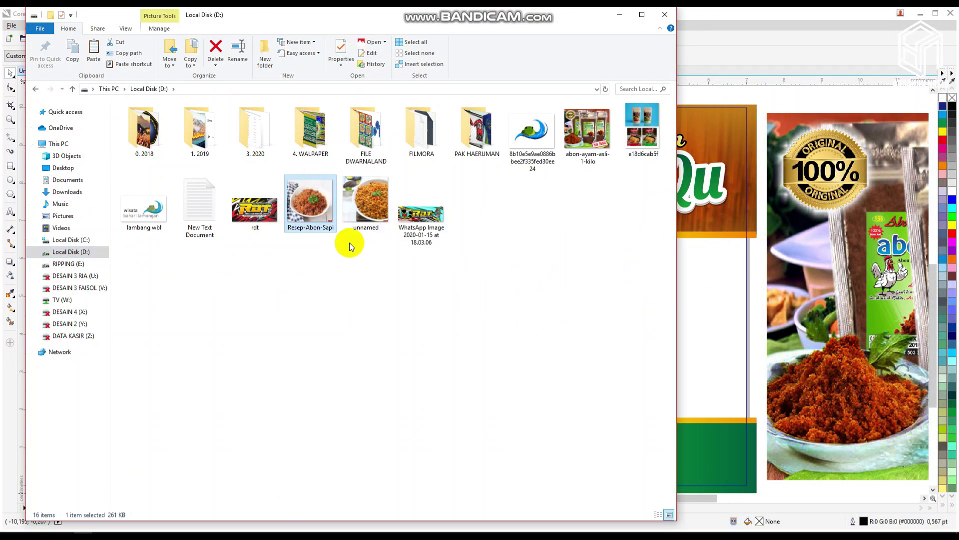
pyautogui.moveTo(366, 199); pyautogui.dragTo(614, 336)
# - Scale the floss photo to about 7.59 cm square, shift it slightly right, and place it behind the header, strips and footer
pyautogui.moveTo(699, 253); pyautogui.dragTo(762, 189)
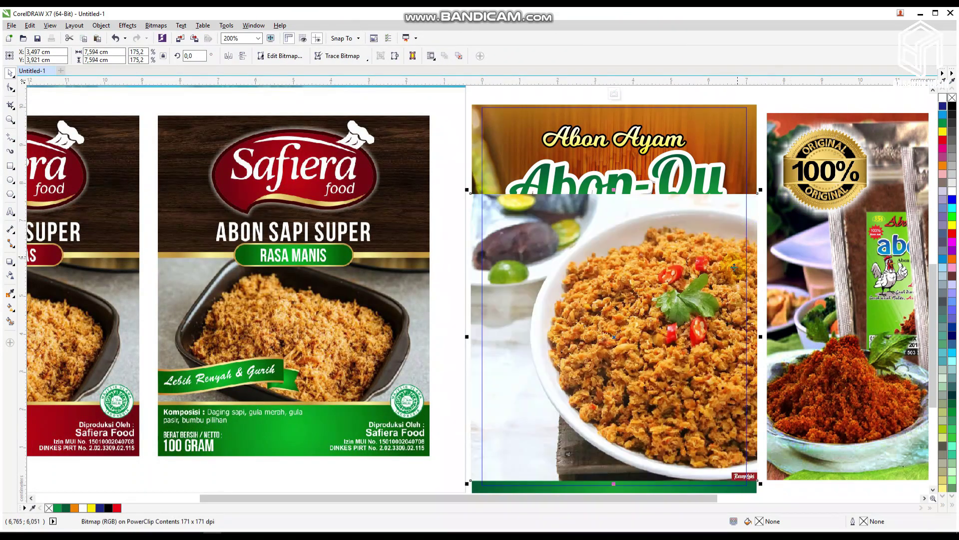
pyautogui.moveTo(692, 280); pyautogui.dragTo(700, 281)
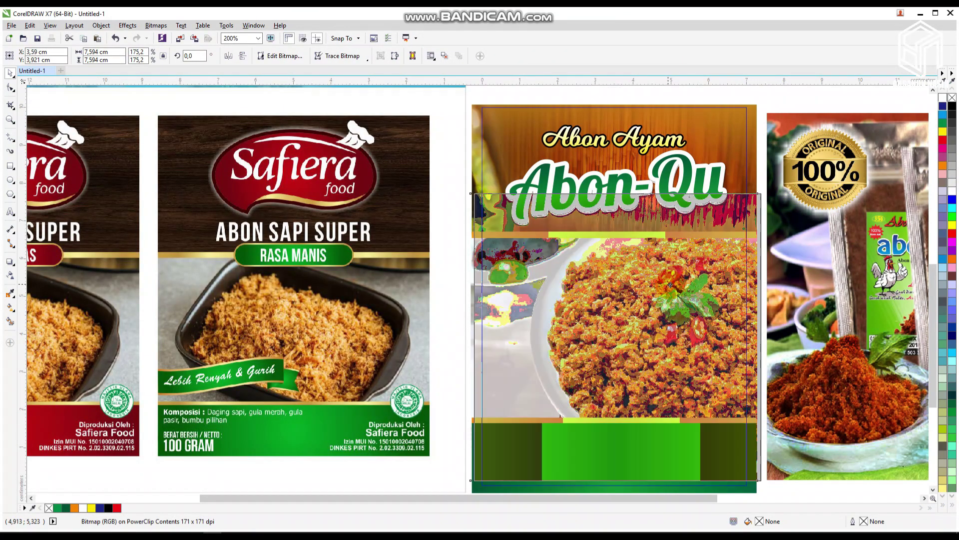
pyautogui.click(790, 99)
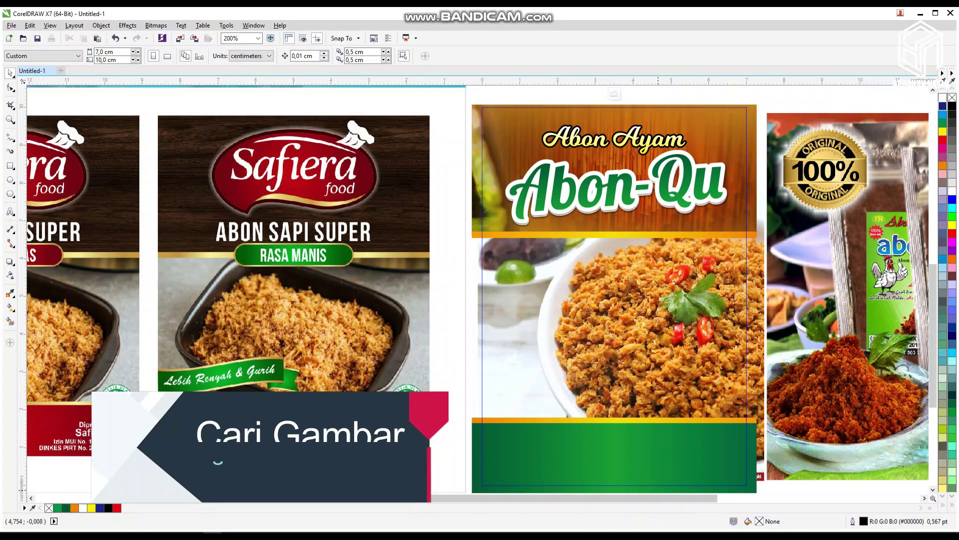
# - Switch to the New Text Document notes in Notepad and copy the WhatsApp phone number
pyautogui.moveTo(616, 498); pyautogui.dragTo(716, 504)
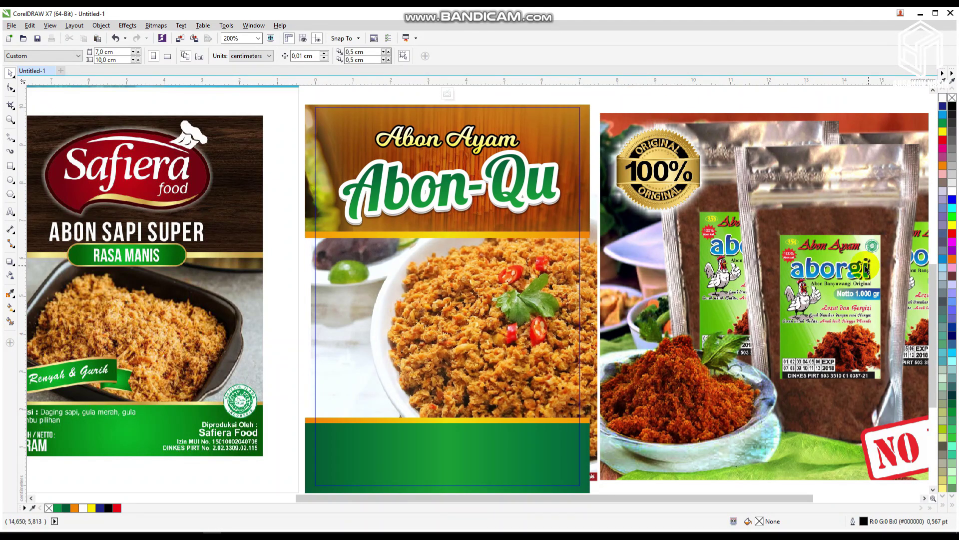
pyautogui.click(345, 531)
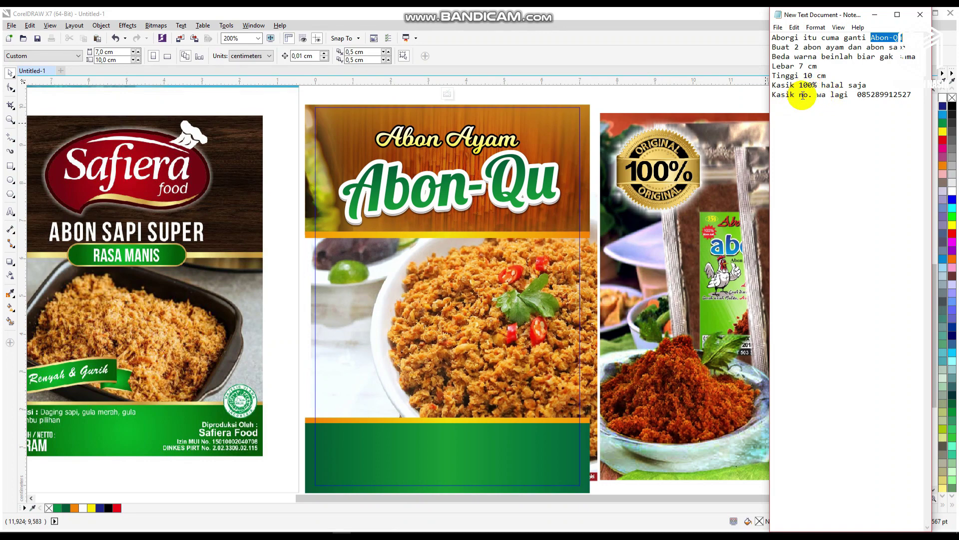
pyautogui.moveTo(857, 94); pyautogui.dragTo(908, 95)
pyautogui.hotkey('ctrl', 'c')
pyautogui.click(881, 94)
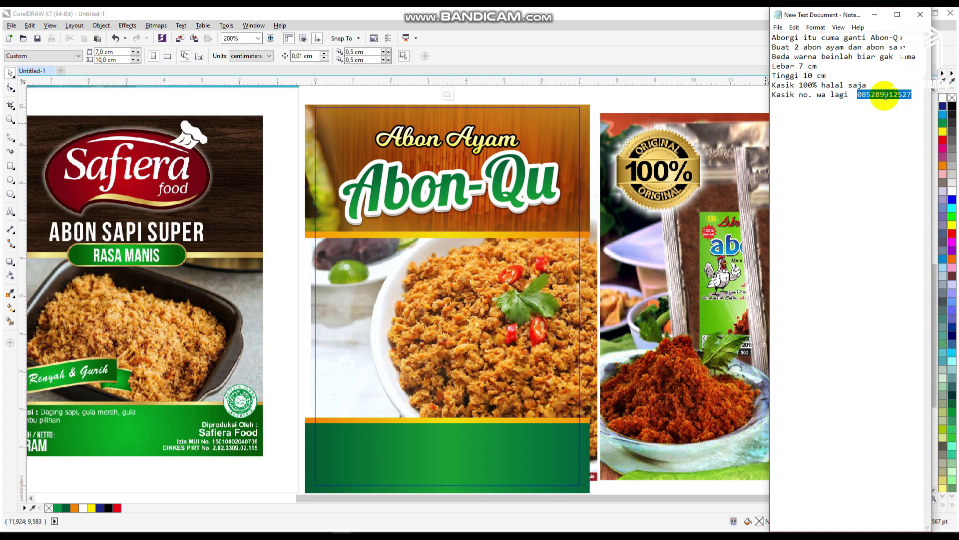
# - Return to CorelDRAW and paste the phone number as artistic text on the label's green footer
pyautogui.click(605, 94)
pyautogui.click(10, 211)
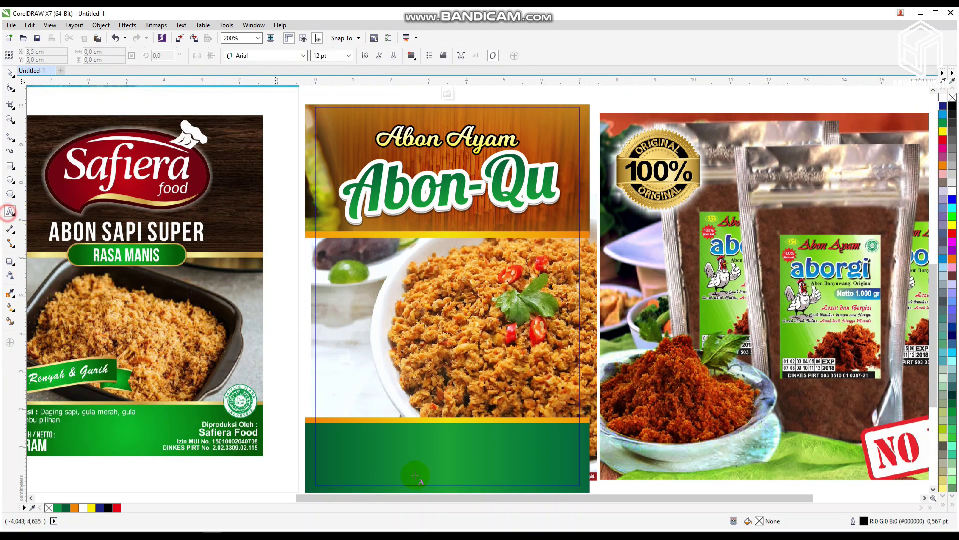
pyautogui.click(377, 470)
pyautogui.hotkey('ctrl', 'v')
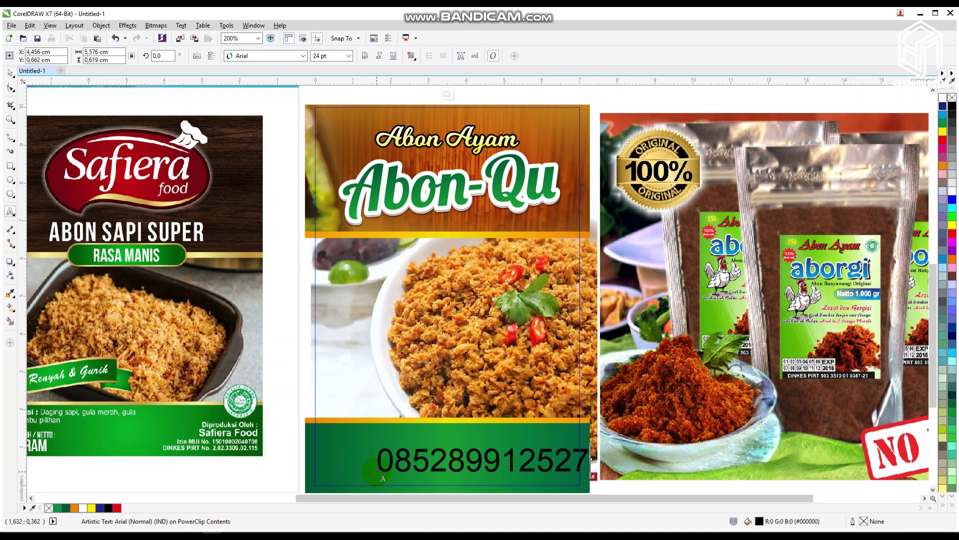
# - Make the footer's phone number bold and set its font to Century Gothic
pyautogui.hotkey('ctrl', 'a')
pyautogui.click(364, 56)
pyautogui.click(304, 56)
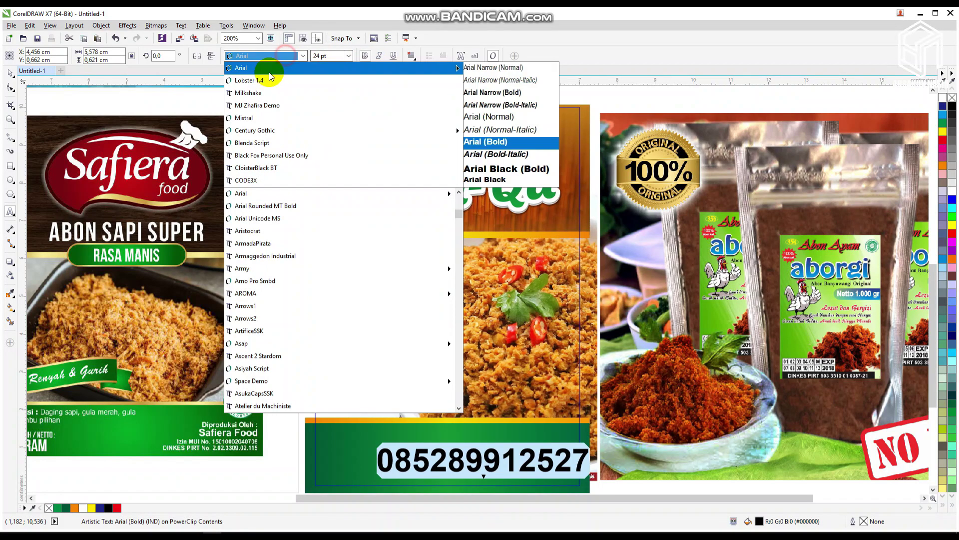
pyautogui.click(257, 131)
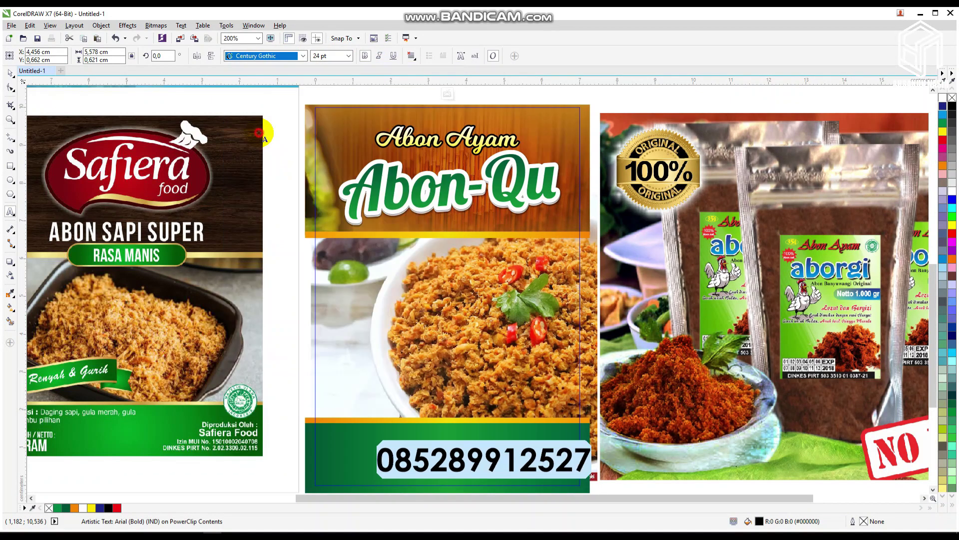
pyautogui.click(10, 73)
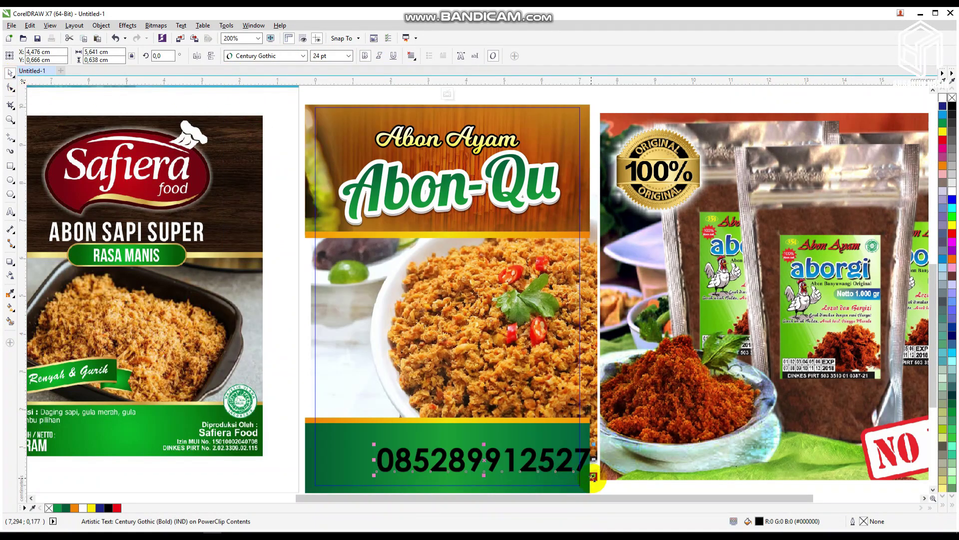
# - Shrink the phone number text to about 15 pt and centre it horizontally on the green footer
pyautogui.moveTo(594, 475); pyautogui.dragTo(520, 482)
pyautogui.keyDown('shift'); pyautogui.click(534, 470); pyautogui.keyUp('shift')
pyautogui.press('c')
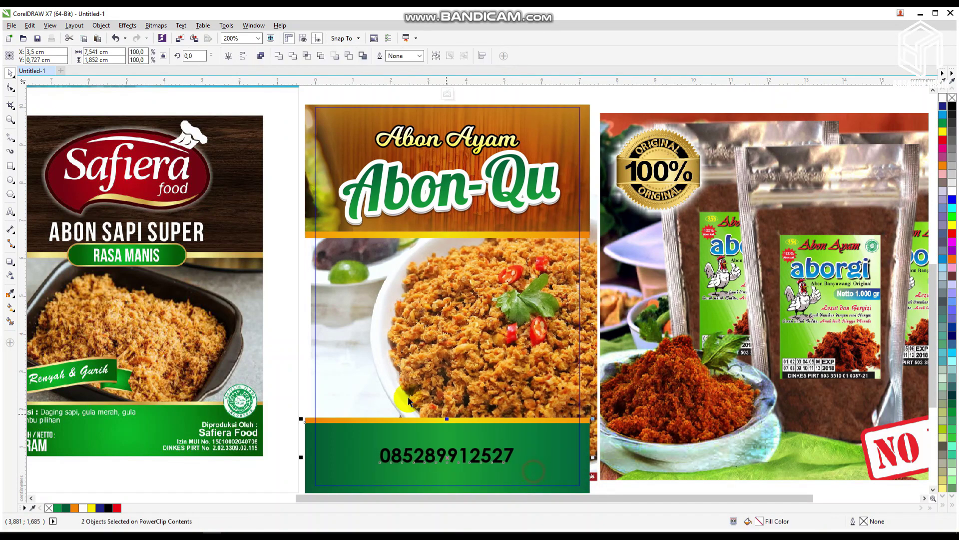
pyautogui.click(276, 306)
# - Move the phone number down near the footer's lower edge and fill it white
pyautogui.moveTo(478, 449); pyautogui.dragTo(479, 462)
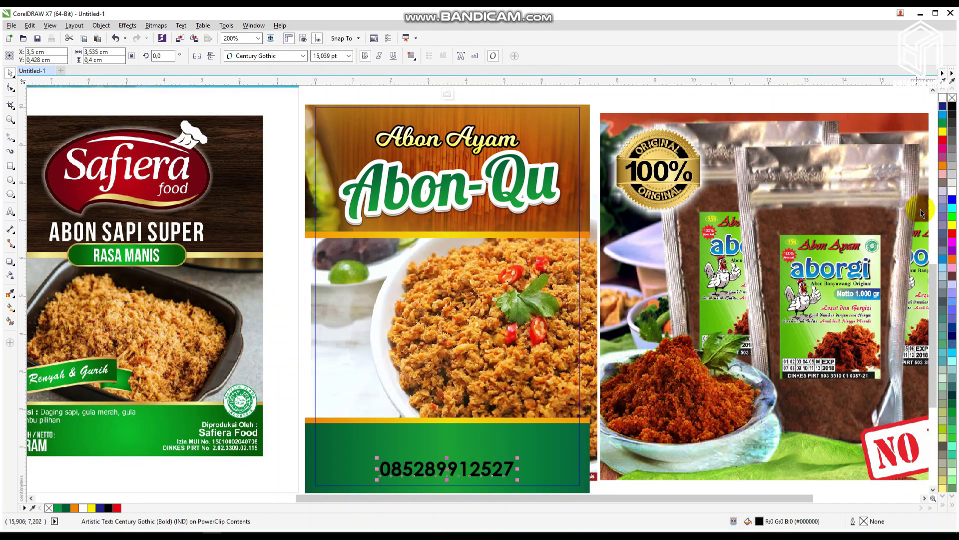
pyautogui.click(952, 191)
pyautogui.click(747, 102)
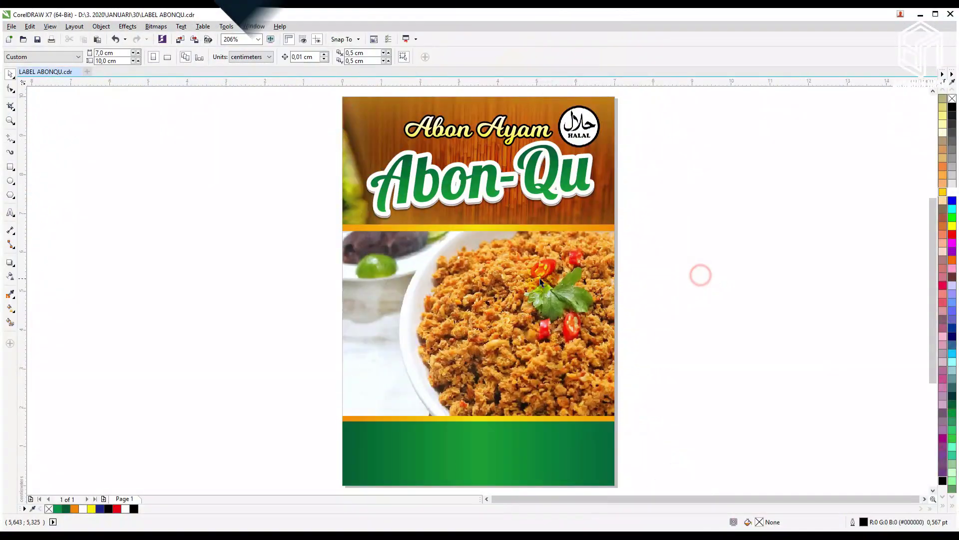
# - Group the Rasa Manis badge within the label frame's contents and centre it on the gold strip below the header
pyautogui.click(531, 278)
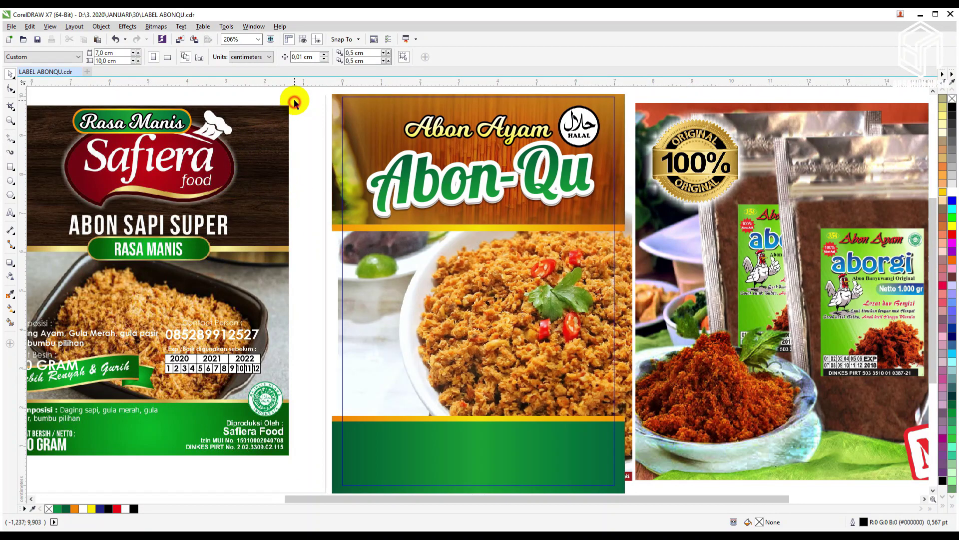
pyautogui.moveTo(296, 100); pyautogui.dragTo(15, 159)
pyautogui.hotkey('ctrl', 'g')
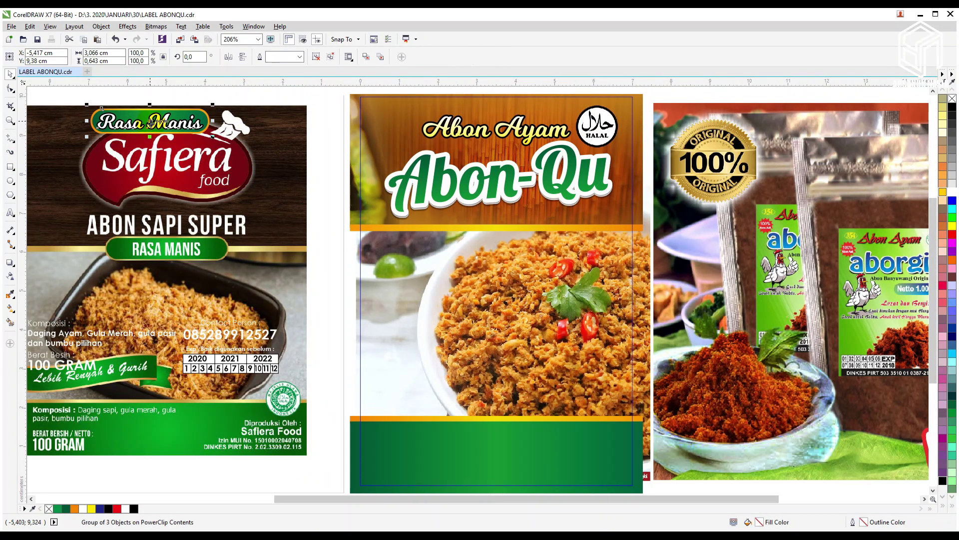
pyautogui.moveTo(151, 121); pyautogui.dragTo(499, 231)
pyautogui.moveTo(423, 228); pyautogui.dragTo(419, 225)
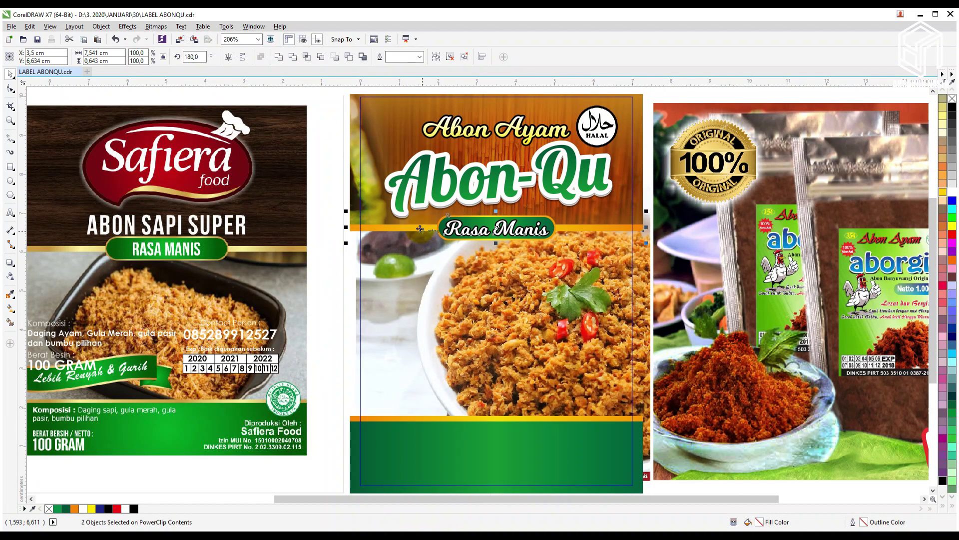
pyautogui.click(327, 178)
# - Move the composition, net weight, contact and expiry details onto the green footer, raising their centre to about Y 0.85 cm
pyautogui.scroll(-1, 321, 299)
pyautogui.moveTo(326, 289); pyautogui.dragTo(163, 358)
pyautogui.moveTo(277, 330); pyautogui.dragTo(442, 384)
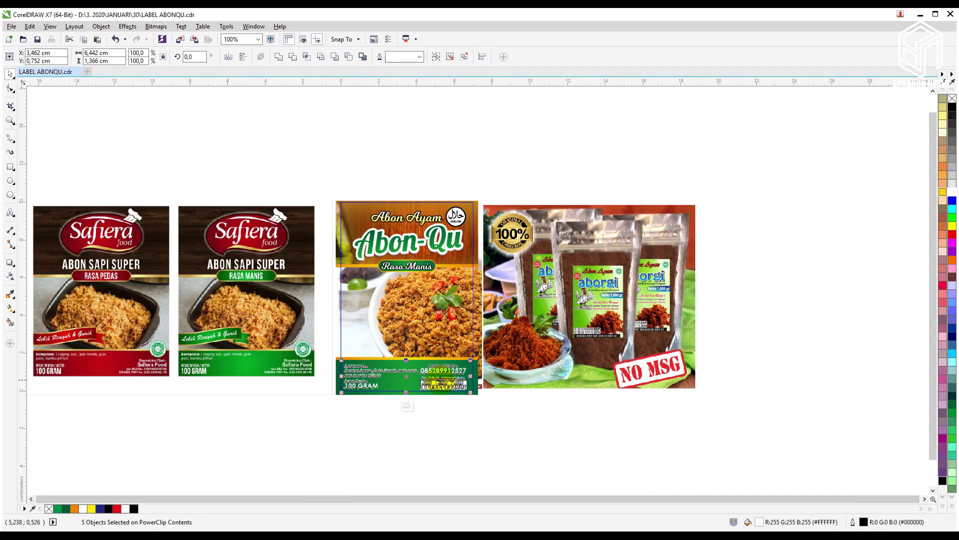
pyautogui.scroll(5, 443, 384)
pyautogui.scroll(1, 507, 338)
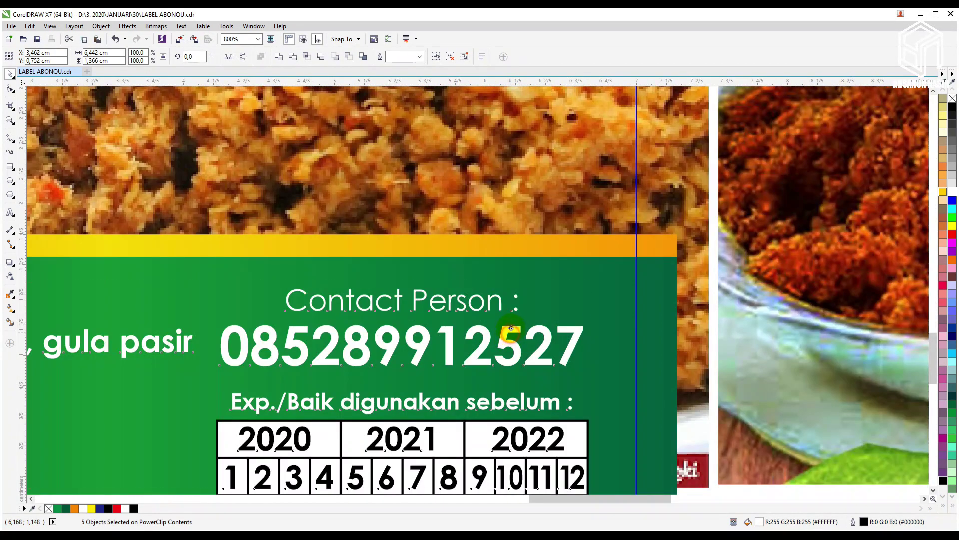
pyautogui.moveTo(512, 328); pyautogui.dragTo(514, 312)
pyautogui.scroll(-2, 509, 320)
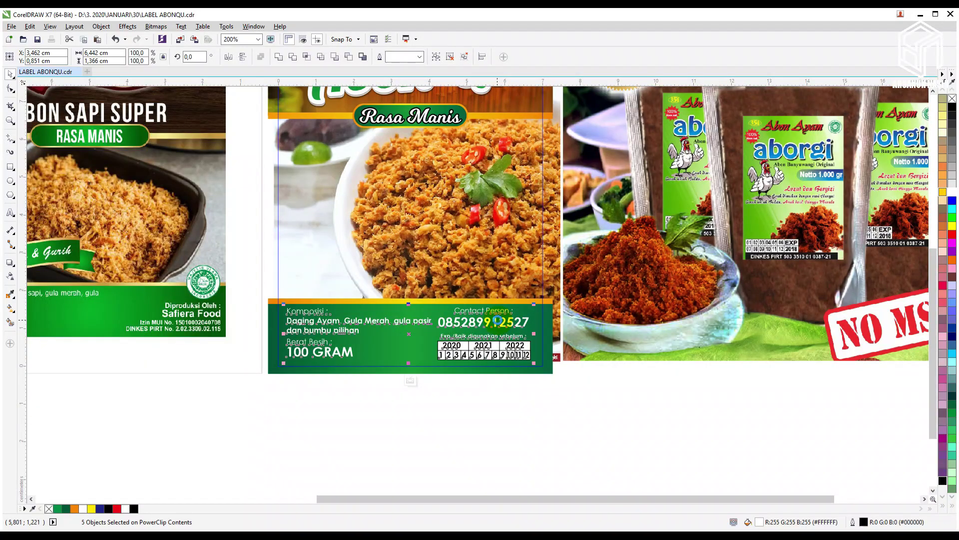
# - Group the five selected product-information objects and centre the group horizontally on the green footer of the Abon-Qu label
pyautogui.hotkey('ctrl', 'g')
pyautogui.keyDown('shift'); pyautogui.click(545, 325); pyautogui.keyUp('shift')
pyautogui.press('c')
pyautogui.click(557, 420)
pyautogui.scroll(-1, 315, 321)
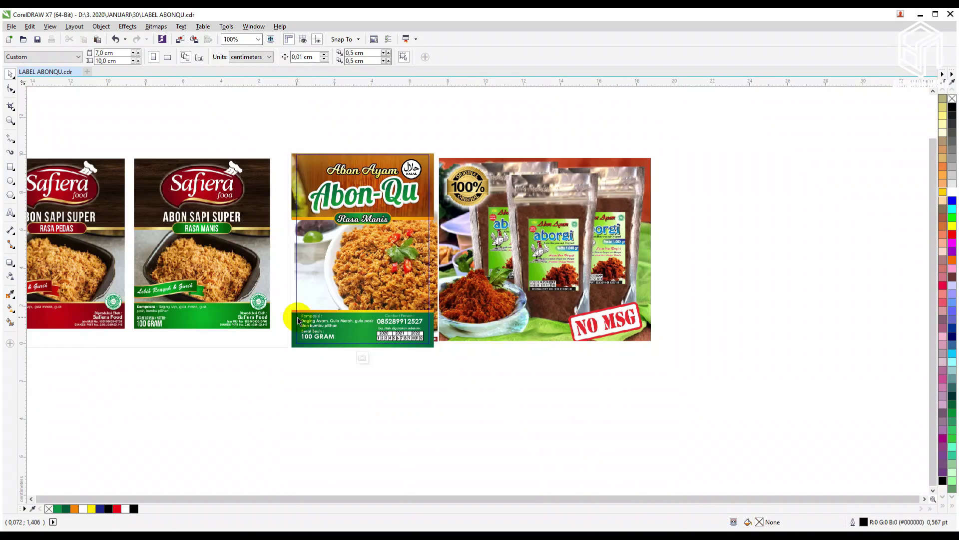
# - Trace the "Lebih Renyah & Gurih" ribbon on the reference label with the Pen tool as a closed four-corner outline, about 3.36 by 0.88 cm
pyautogui.scroll(2, 140, 260)
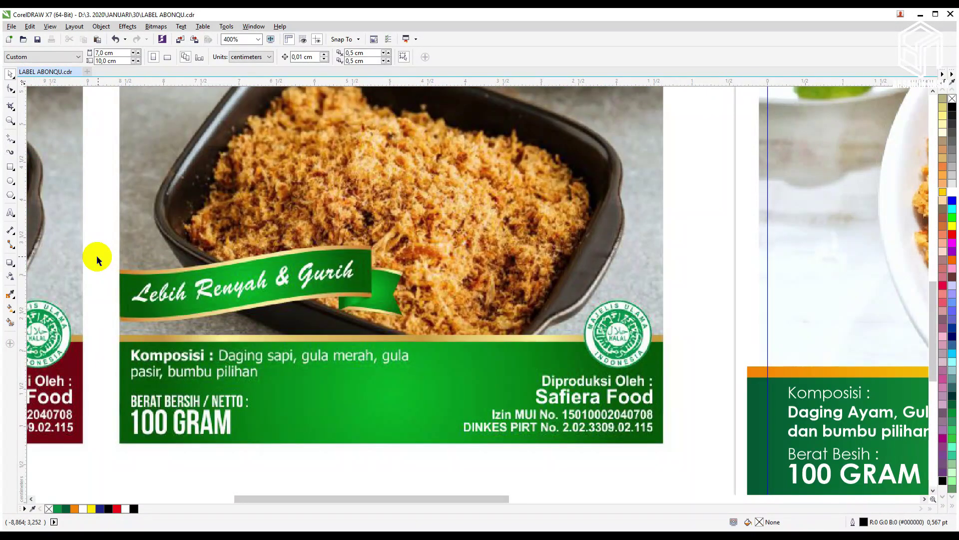
pyautogui.click(16, 144)
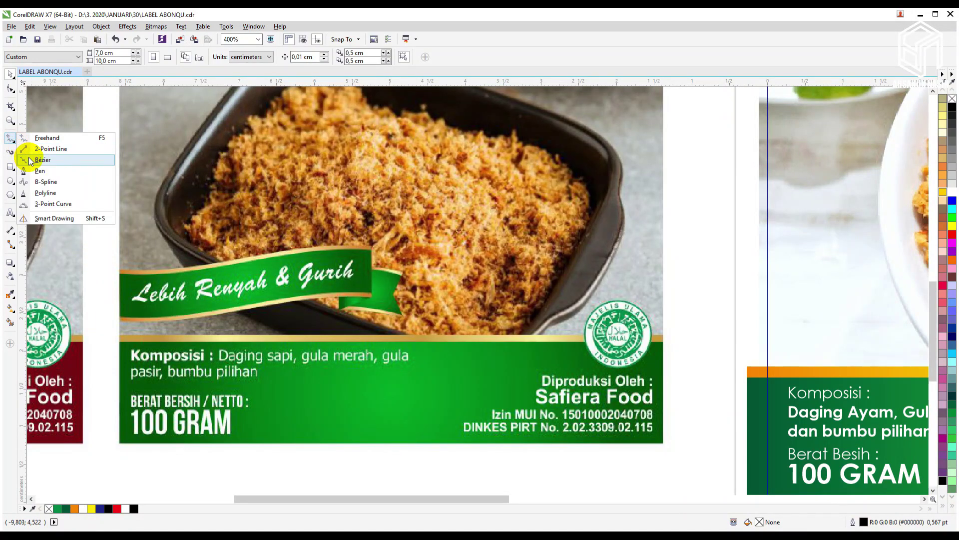
pyautogui.click(32, 172)
pyautogui.click(118, 273)
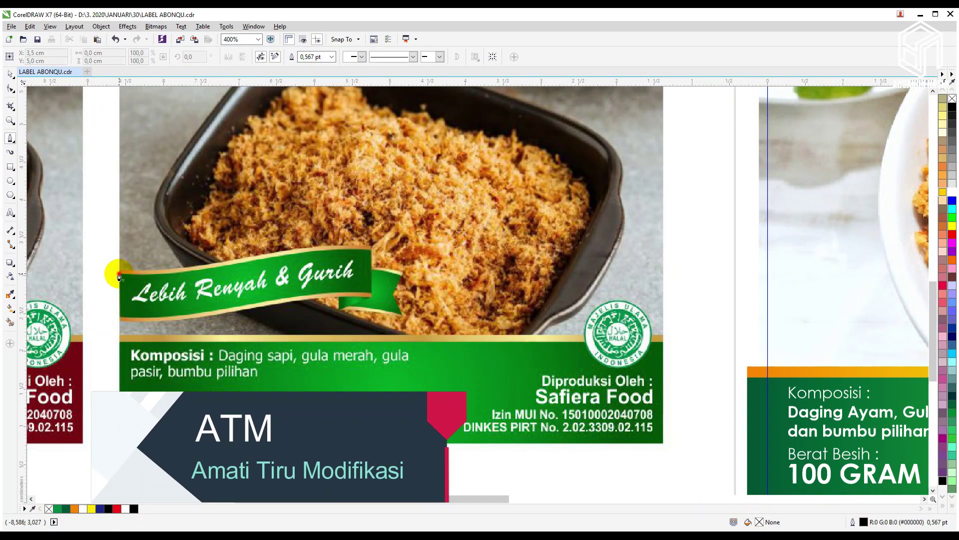
pyautogui.click(371, 250)
pyautogui.click(371, 296)
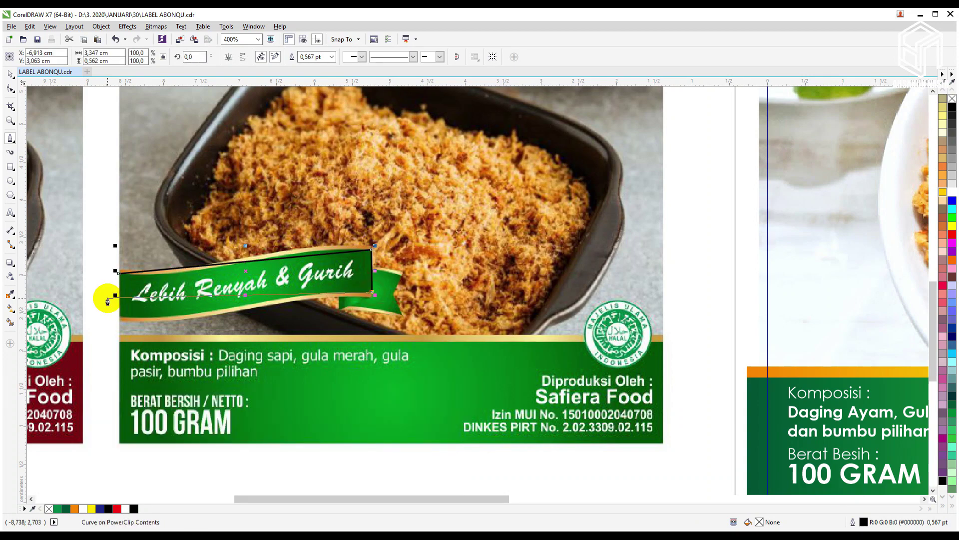
pyautogui.click(118, 319)
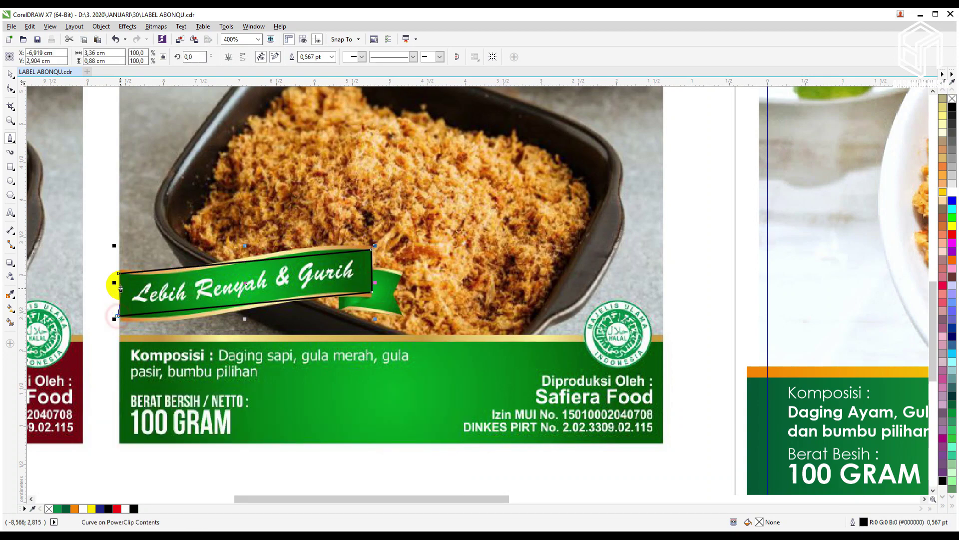
pyautogui.click(119, 274)
# - Move the lower-left node of the traced outline onto the ribbon's lower-left corner using the Shape tool
pyautogui.click(10, 89)
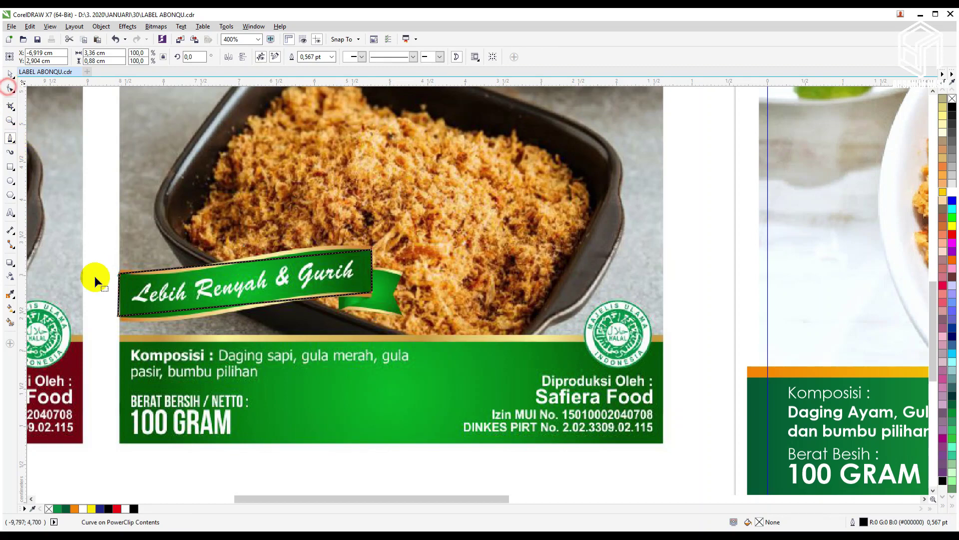
pyautogui.scroll(2, 118, 317)
pyautogui.moveTo(118, 313); pyautogui.dragTo(122, 315)
pyautogui.scroll(-2, 121, 315)
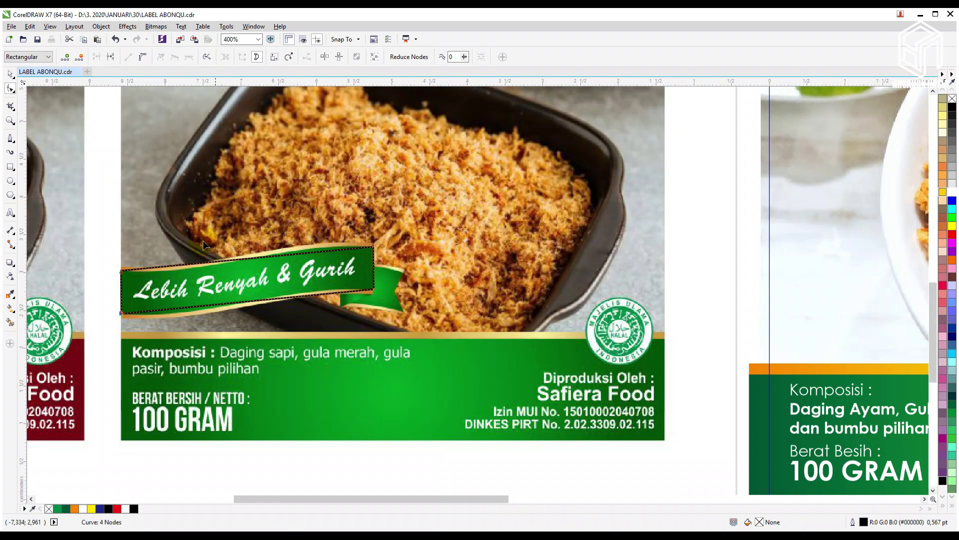
# - Convert the outline's upper edge to a curve and bend it into an S-shape following the ribbon's top edge
pyautogui.click(374, 288)
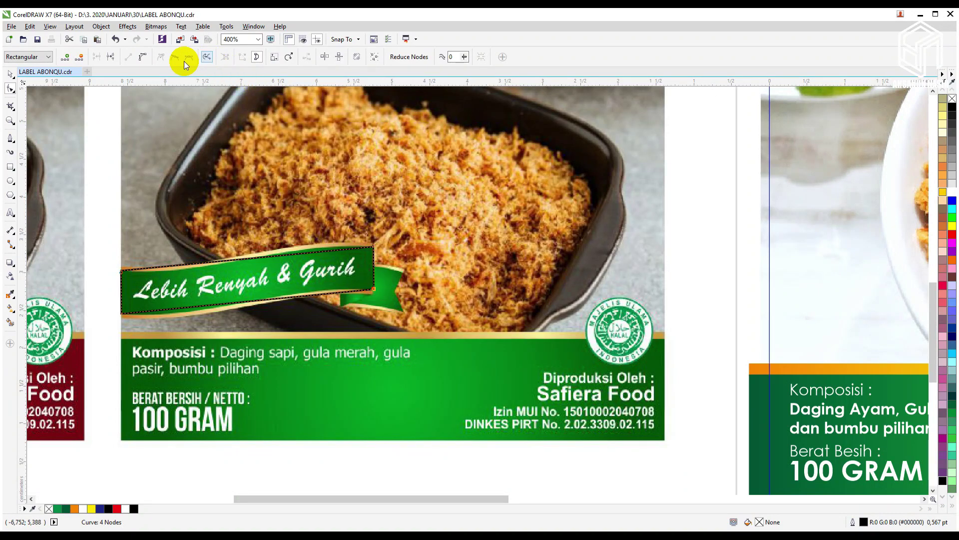
pyautogui.click(145, 57)
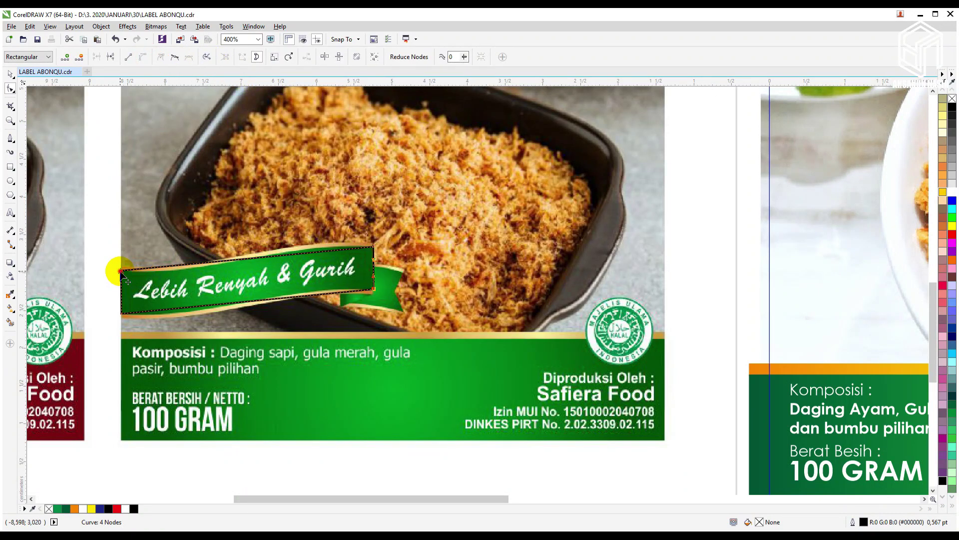
pyautogui.click(143, 58)
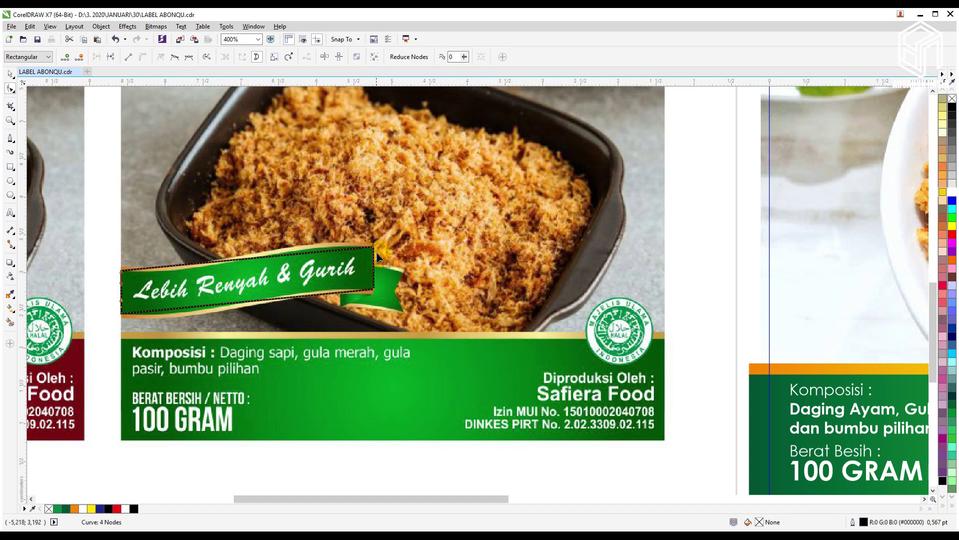
pyautogui.click(143, 57)
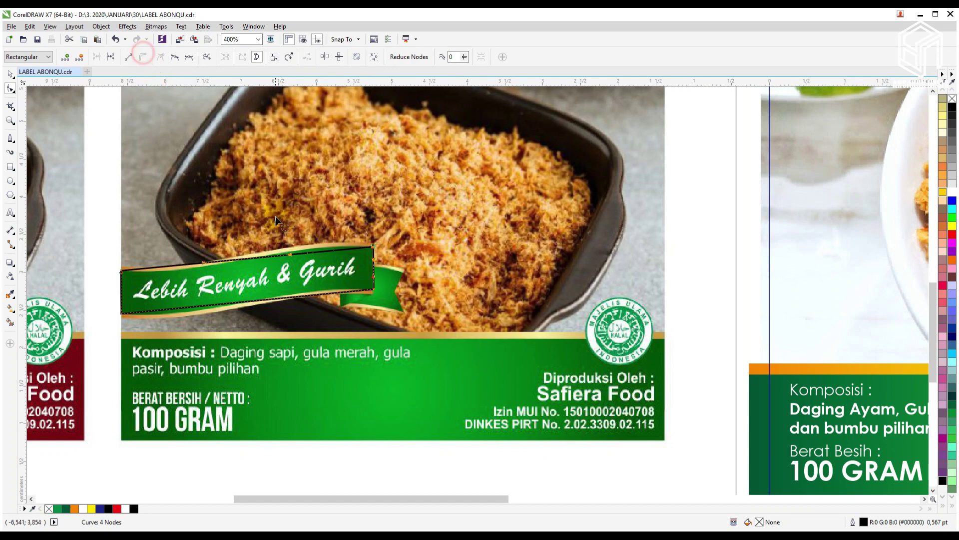
pyautogui.moveTo(292, 254); pyautogui.dragTo(323, 242)
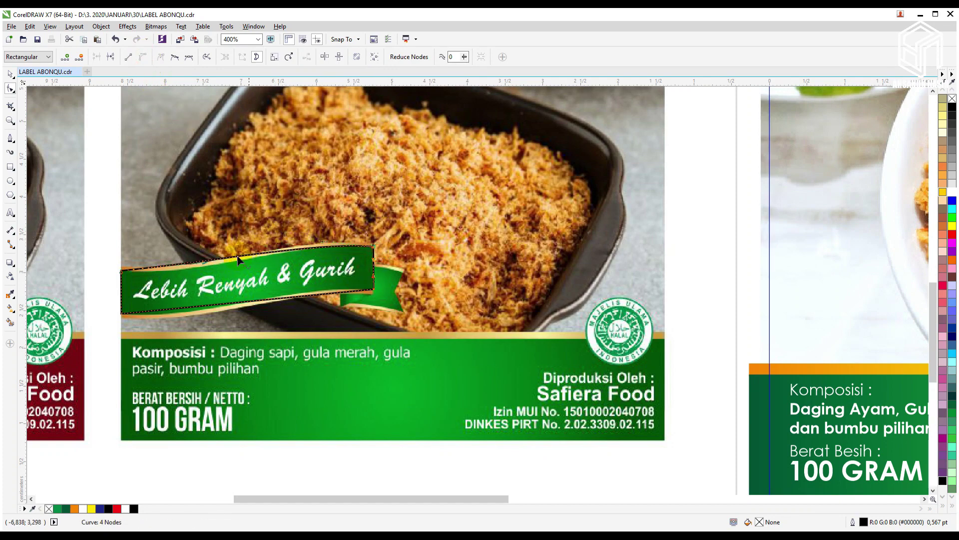
pyautogui.moveTo(205, 263); pyautogui.dragTo(194, 276)
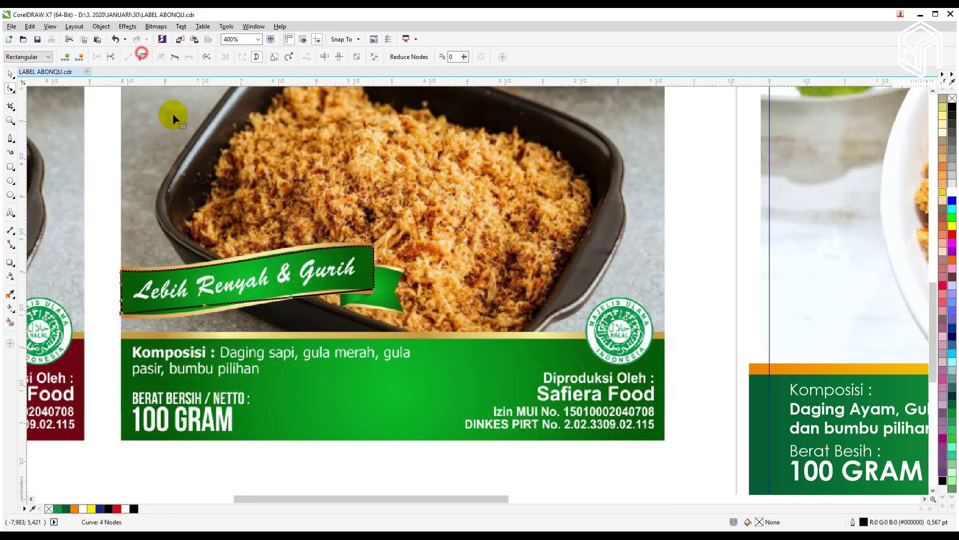
# - Bend the outline's lower edge into an S-curve that follows the ribbon's bottom edge
pyautogui.scroll(2, 205, 309)
pyautogui.moveTo(205, 303); pyautogui.dragTo(196, 325)
pyautogui.moveTo(377, 286); pyautogui.dragTo(377, 261)
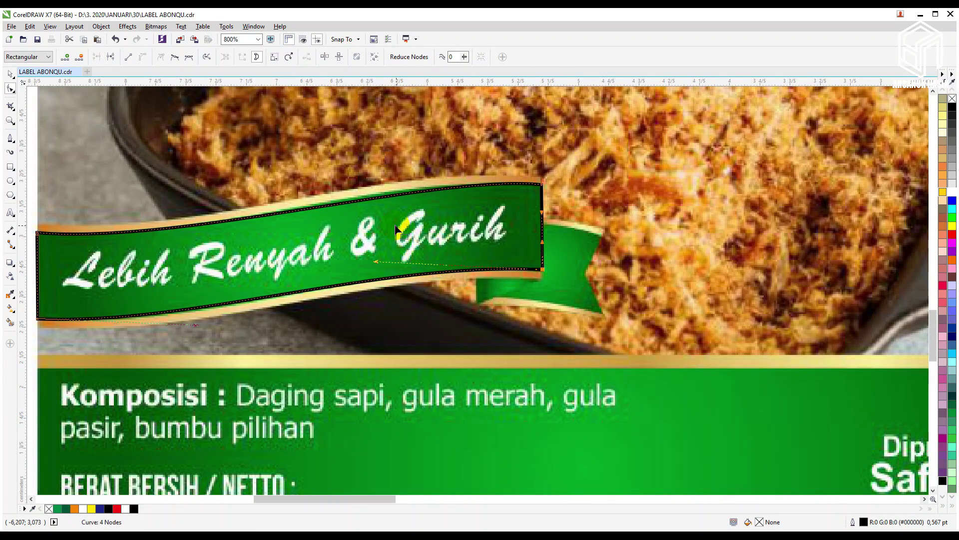
# - Fill the traced ribbon with dark green C:95 M:51 Y:100 K:18 and remove its outline
pyautogui.click(10, 73)
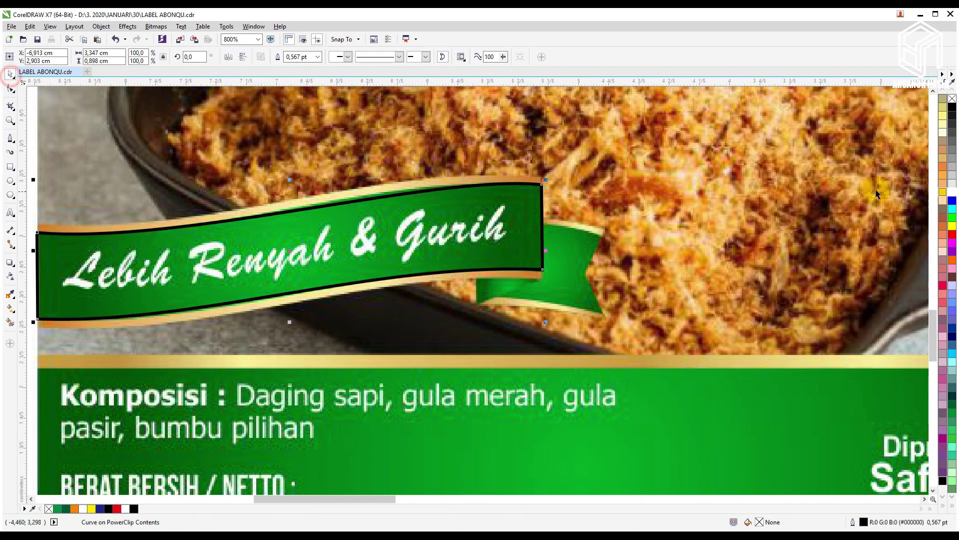
pyautogui.click(65, 508)
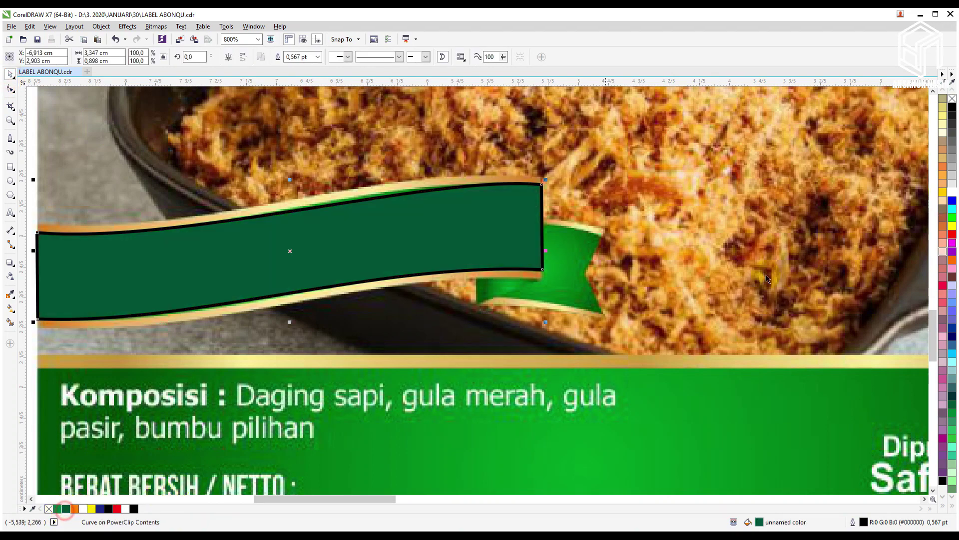
pyautogui.rightClick(952, 98)
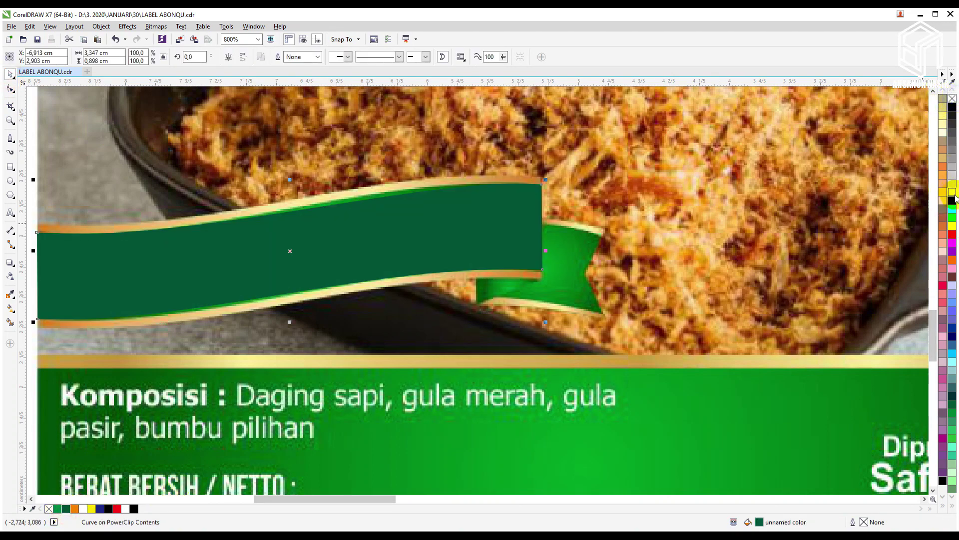
pyautogui.click(942, 505)
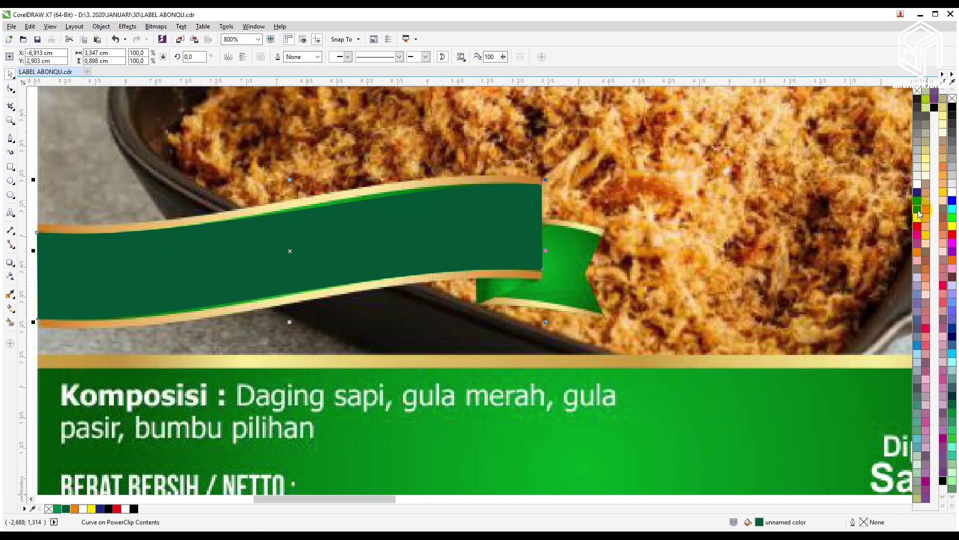
pyautogui.moveTo(920, 214); pyautogui.dragTo(902, 234)
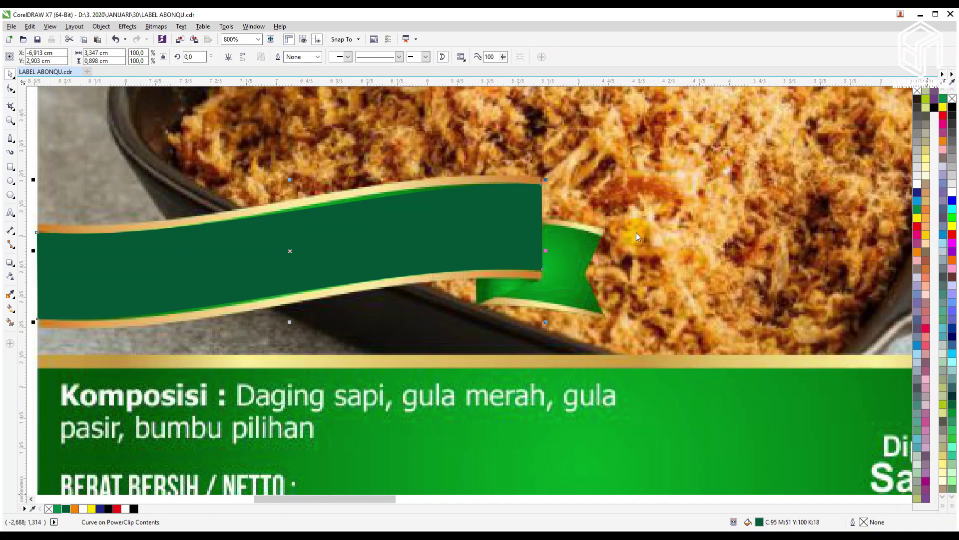
# - Give the ribbon a fountain fill and define its end colour in CMYK with yellow at 100
pyautogui.press('F11')
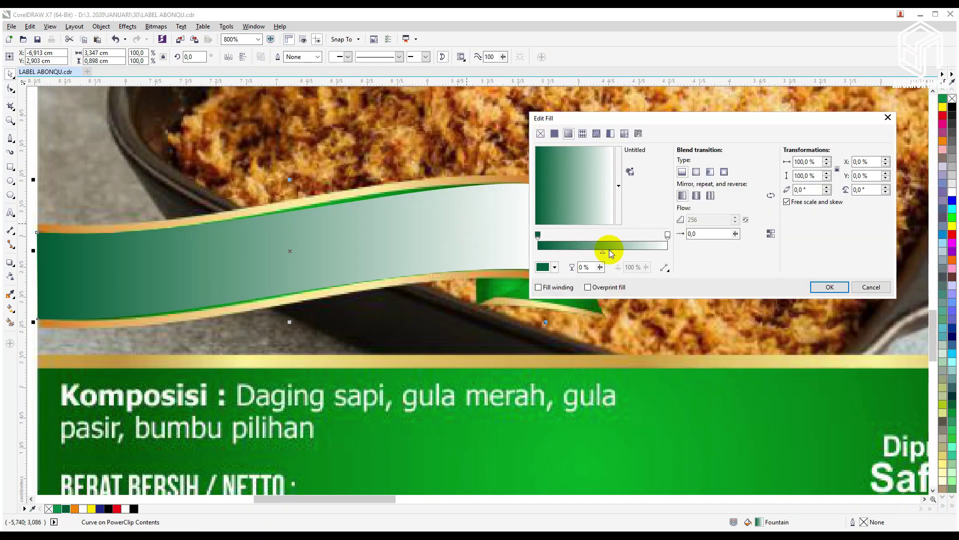
pyautogui.click(667, 235)
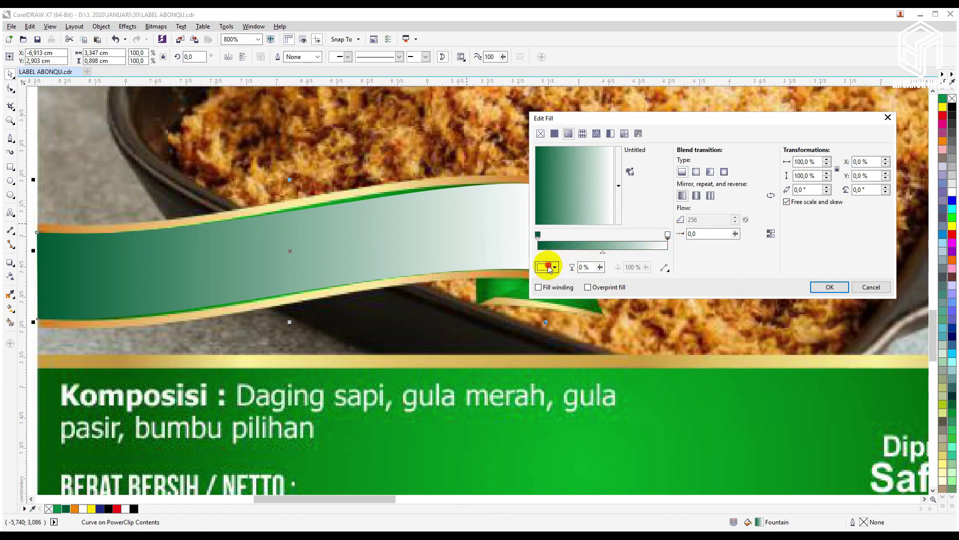
pyautogui.click(549, 267)
pyautogui.click(627, 303)
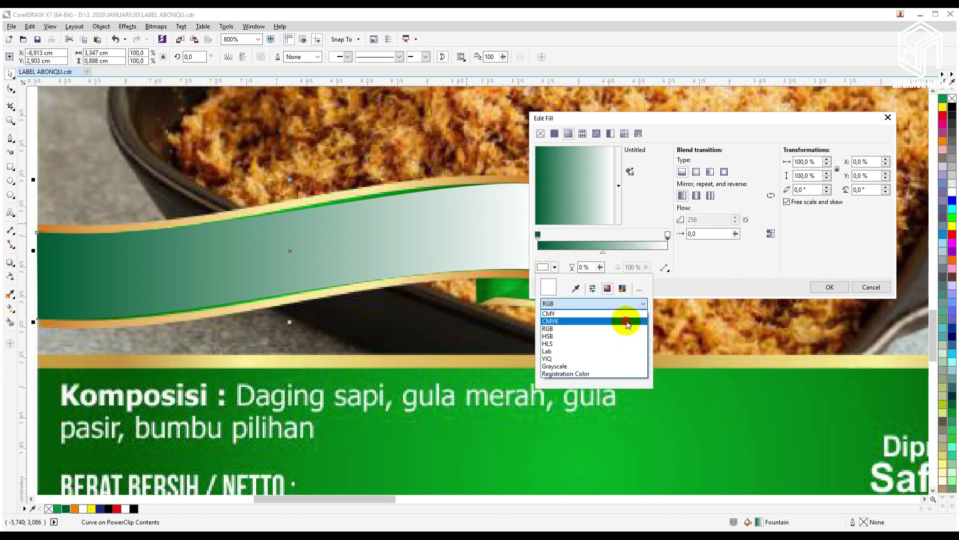
pyautogui.click(627, 321)
pyautogui.click(638, 350)
pyautogui.press('Return')
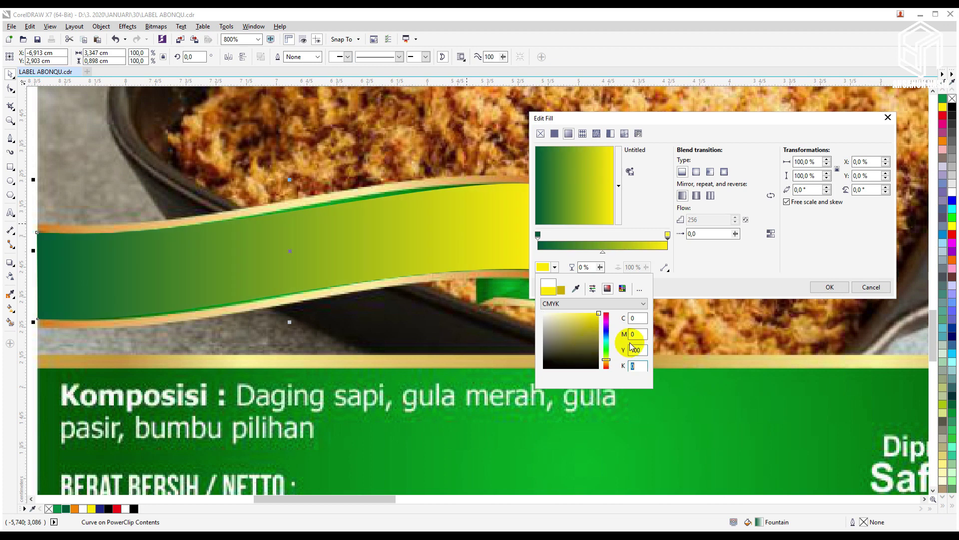
# - Try magenta 50 in the gradient's end colour
pyautogui.click(637, 334)
pyautogui.write('50')
pyautogui.press('Return')
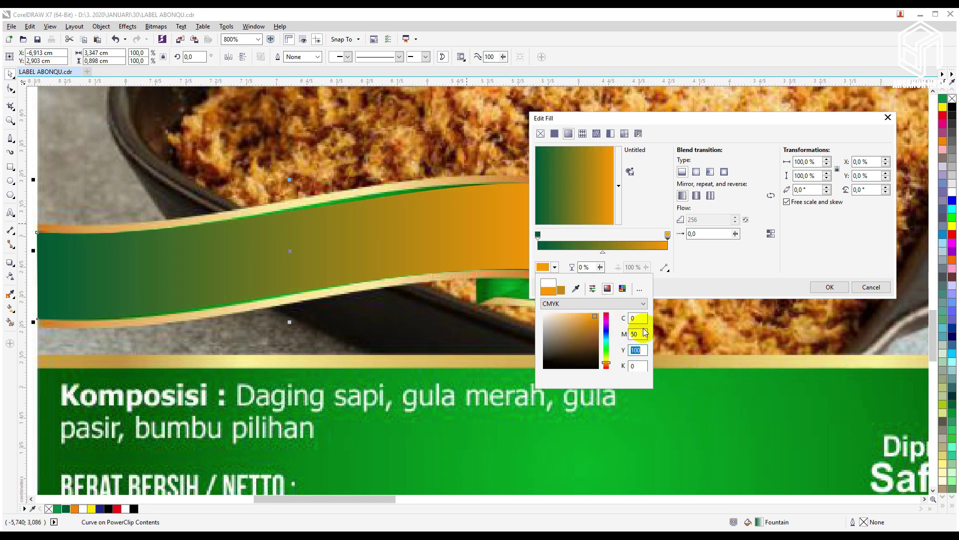
pyautogui.write('1')
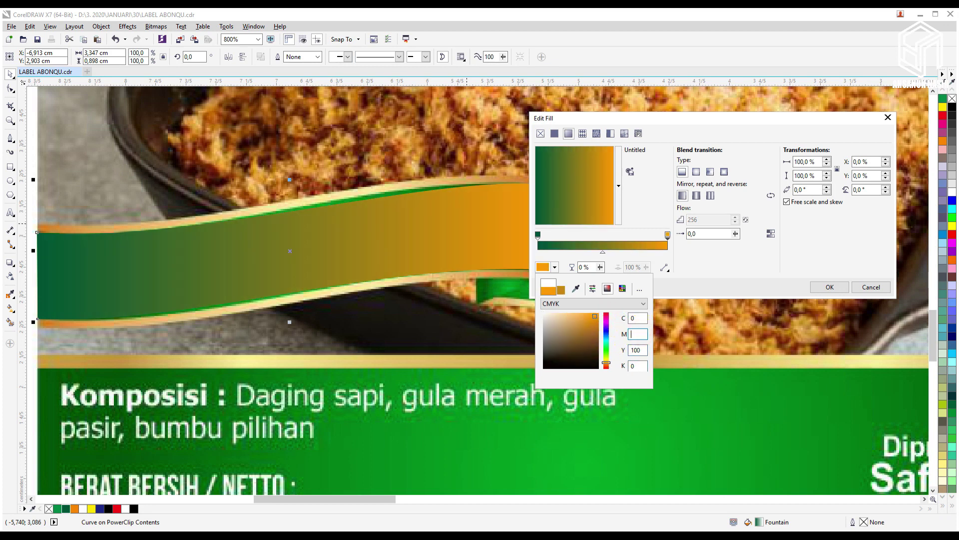
# - Set the gradient's end colour to a light green with cyan 75 and magenta 0
pyautogui.doubleClick(637, 318)
pyautogui.write('100')
pyautogui.press('Tab')
pyautogui.write('0')
pyautogui.press('Tab')
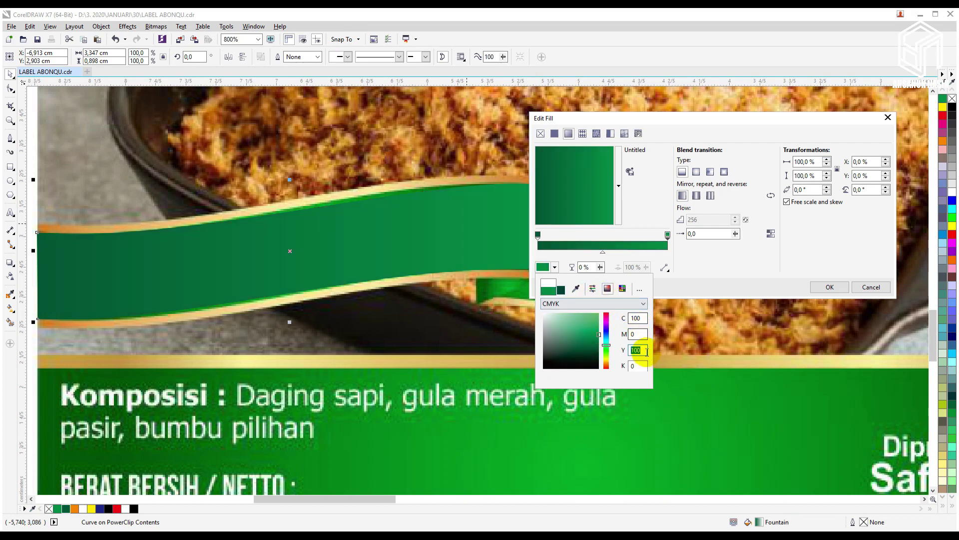
pyautogui.moveTo(641, 317); pyautogui.dragTo(566, 307)
pyautogui.write('75')
pyautogui.press('Tab')
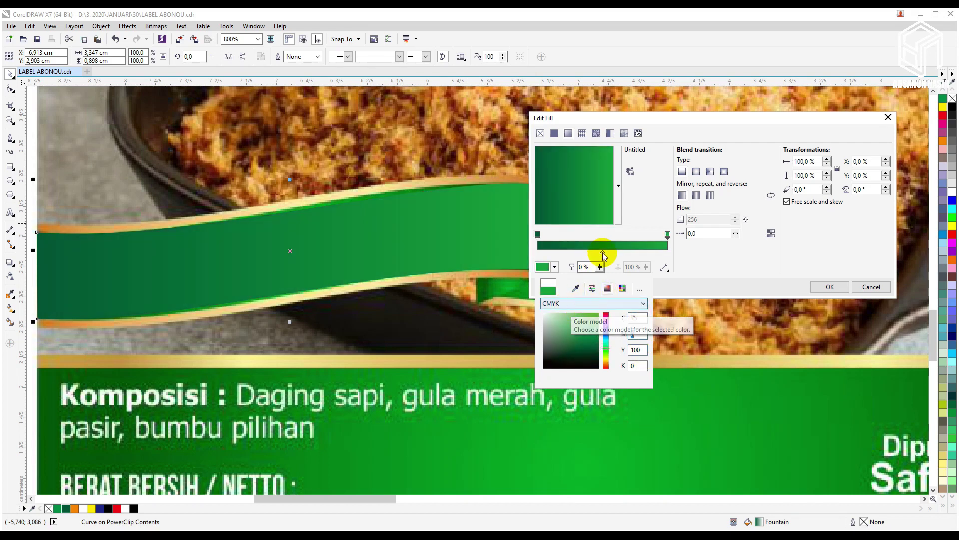
# - Rotate the ribbon's gradient by 45° and apply the fountain fill
pyautogui.click(874, 189)
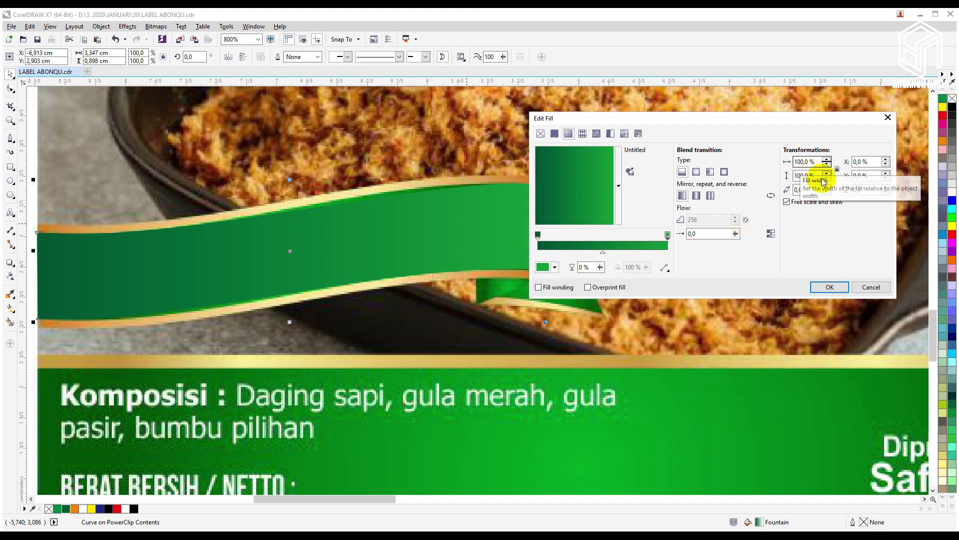
pyautogui.write('45')
pyautogui.press('Tab')
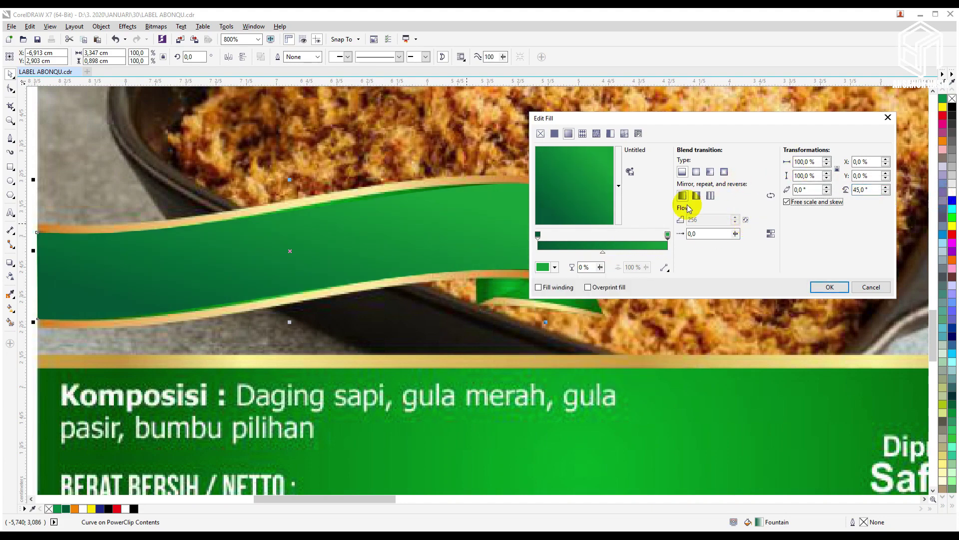
pyautogui.click(827, 286)
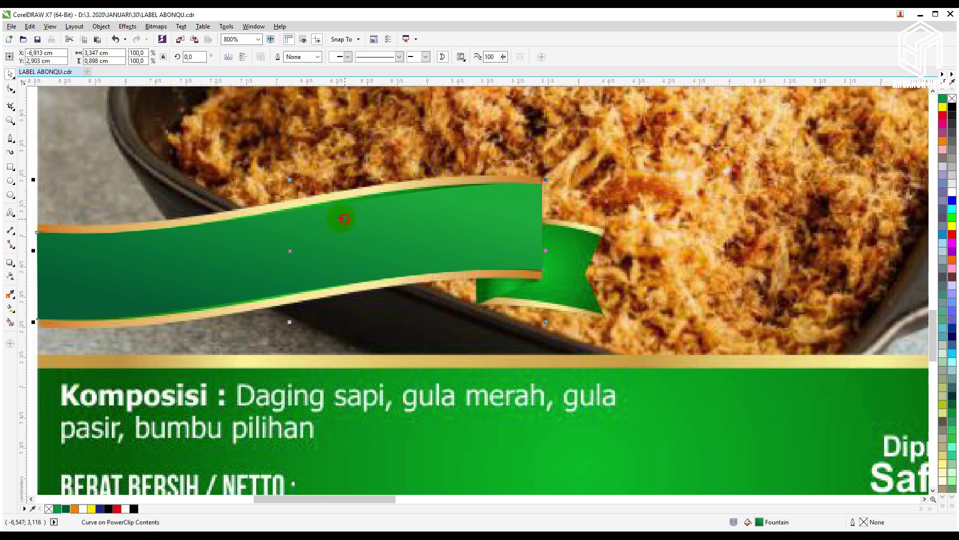
# - Refine the bend of the green ribbon's upper edge so it meets the gold border of the reference ribbon
pyautogui.click(10, 89)
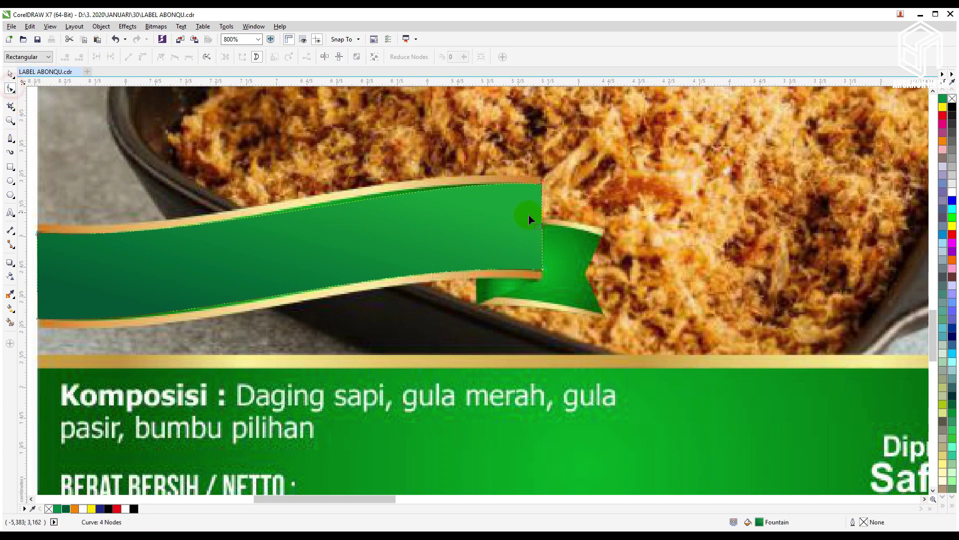
pyautogui.click(541, 184)
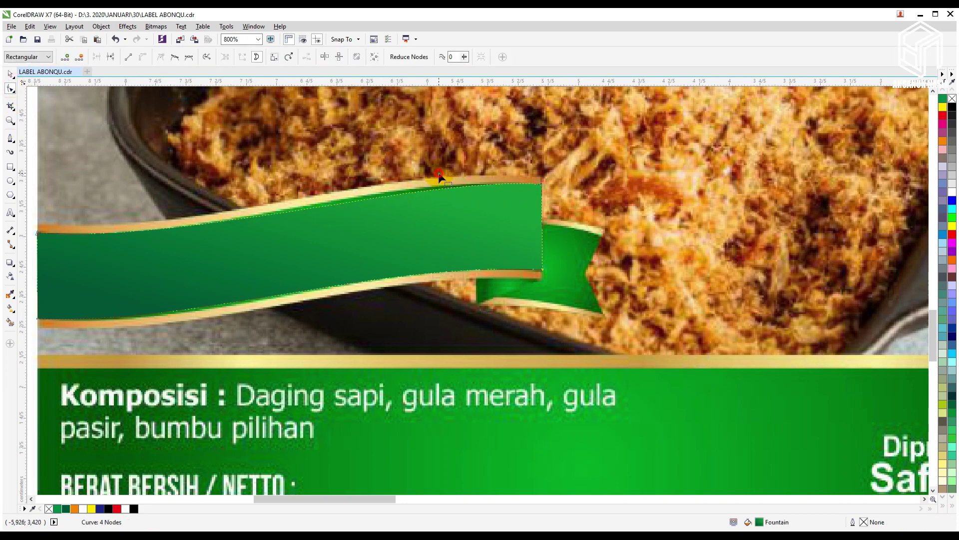
pyautogui.click(439, 175)
pyautogui.click(416, 185)
pyautogui.moveTo(437, 174); pyautogui.dragTo(427, 167)
pyautogui.moveTo(427, 166); pyautogui.dragTo(427, 167)
pyautogui.click(333, 217)
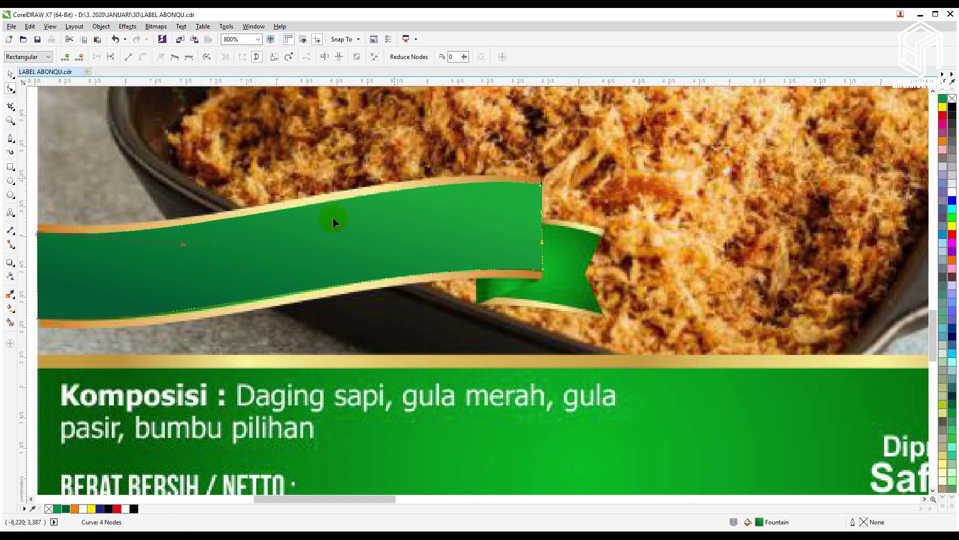
pyautogui.scroll(-2, 165, 314)
pyautogui.click(10, 74)
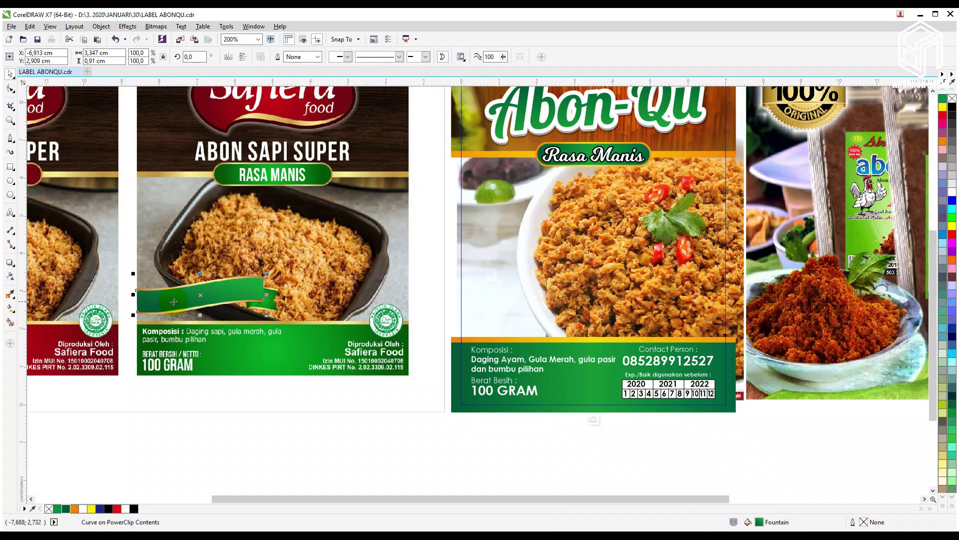
# - Create an orange C0 M60 Y100 K0 copy behind the green ribbon, stretched to about 1.09 cm tall, as its border
pyautogui.scroll(2, 168, 307)
pyautogui.moveTo(281, 204); pyautogui.dragTo(281, 189)
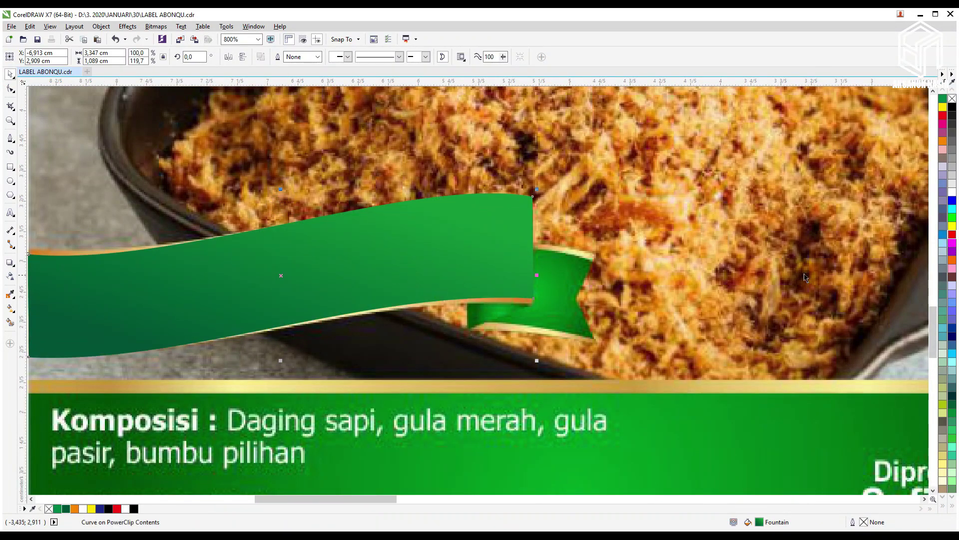
pyautogui.click(950, 143)
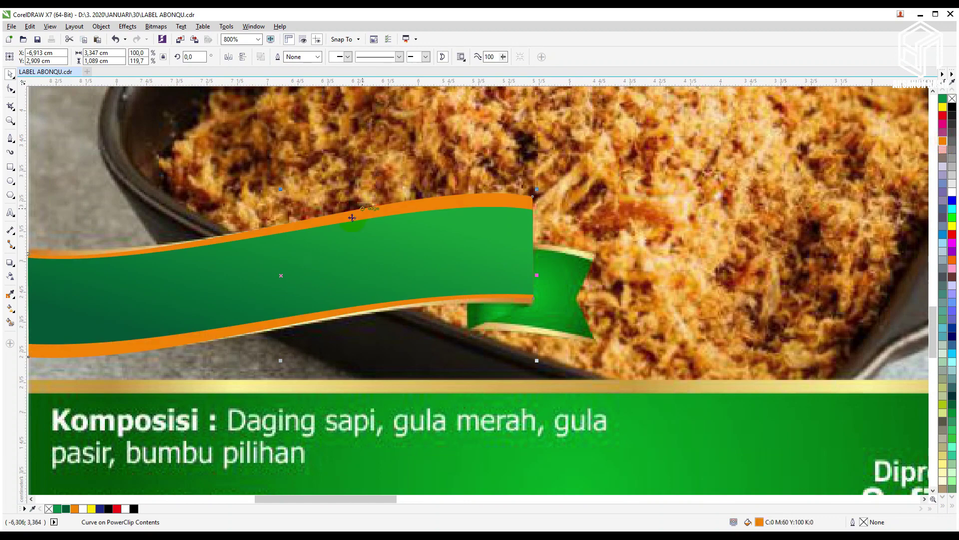
pyautogui.keyDown('shift'); pyautogui.click(369, 275); pyautogui.keyUp('shift')
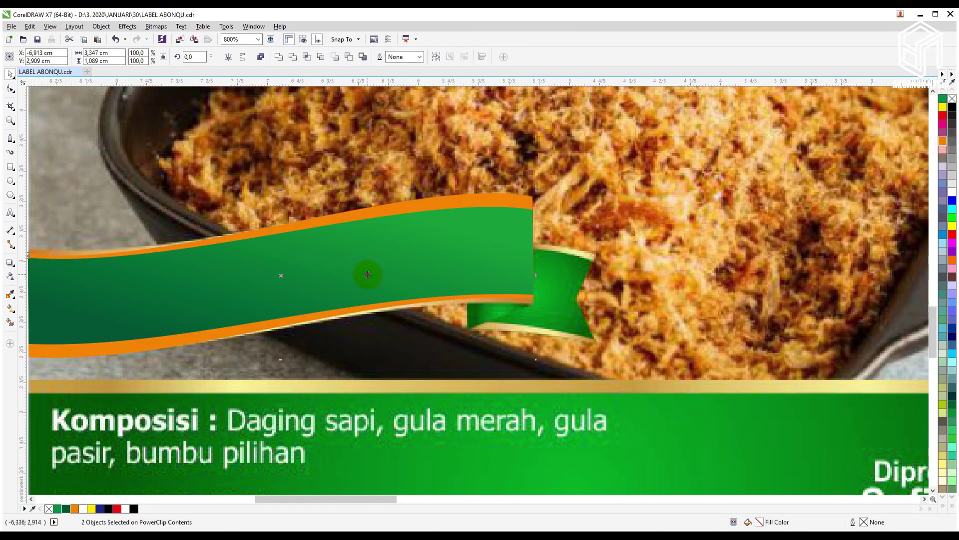
# - Lower the orange shape's upper node at the ribbon's right end to thin the border there
pyautogui.scroll(-1, 369, 274)
pyautogui.click(361, 199)
pyautogui.click(424, 238)
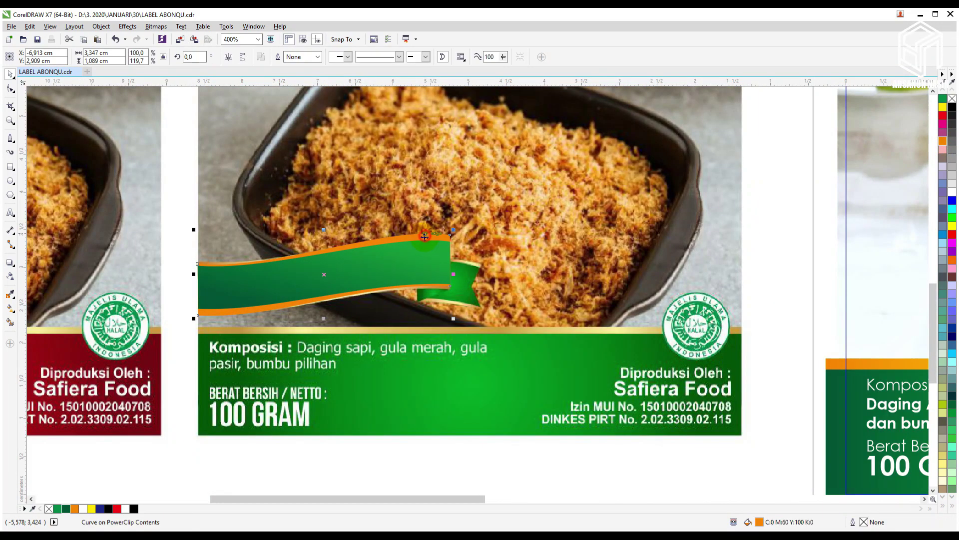
pyautogui.scroll(2, 420, 244)
pyautogui.click(10, 88)
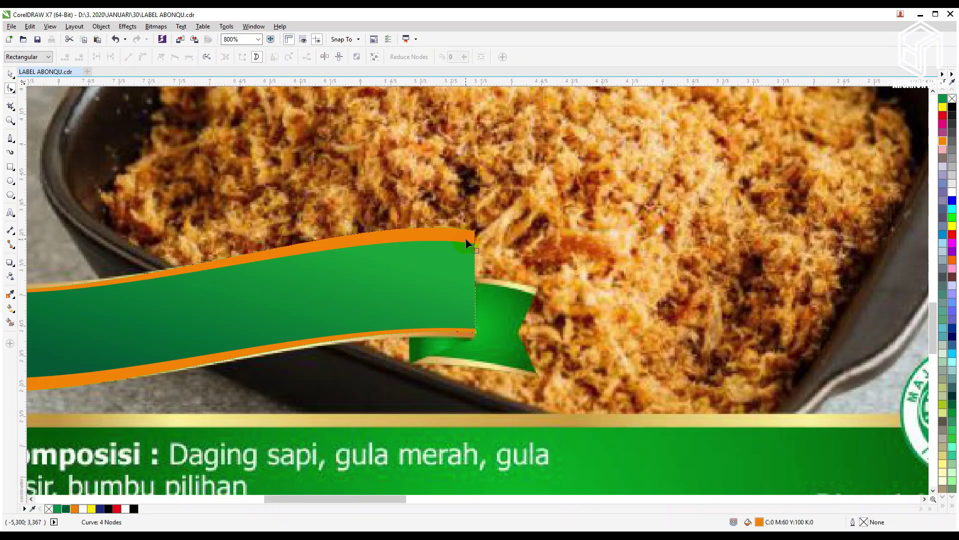
pyautogui.scroll(2, 465, 238)
pyautogui.click(10, 74)
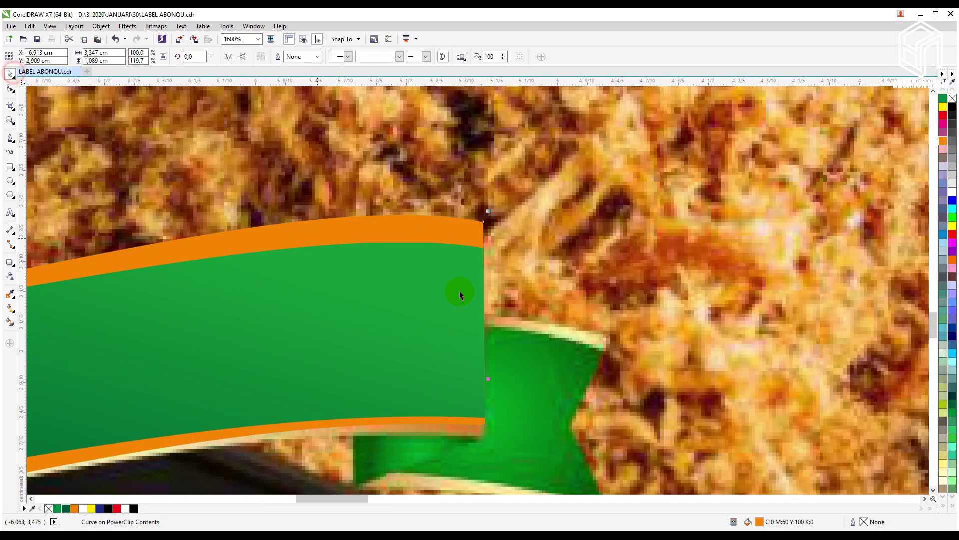
pyautogui.click(10, 89)
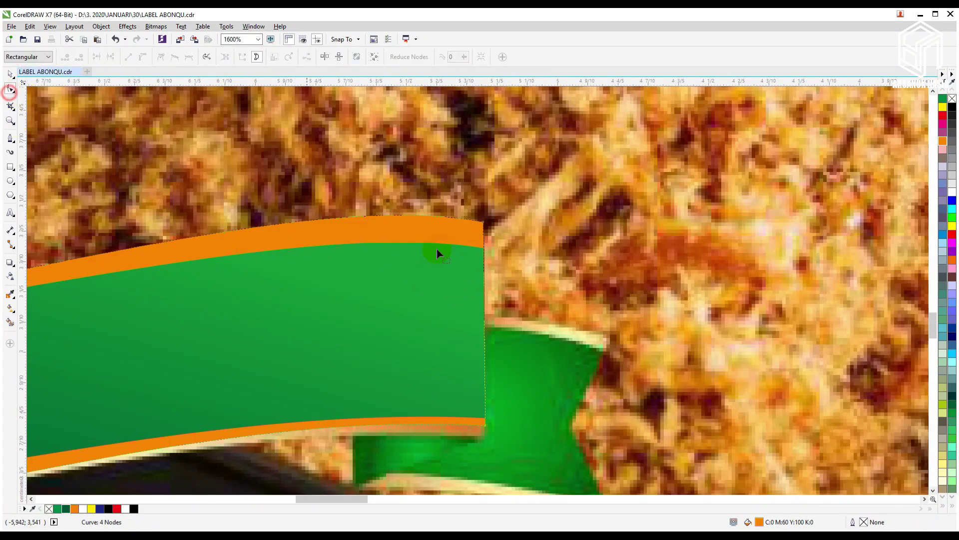
pyautogui.moveTo(483, 220); pyautogui.dragTo(484, 240)
# - Raise both left-end nodes of the orange shape to even out the border above and below the ribbon
pyautogui.scroll(-2, 470, 240)
pyautogui.scroll(2, 214, 259)
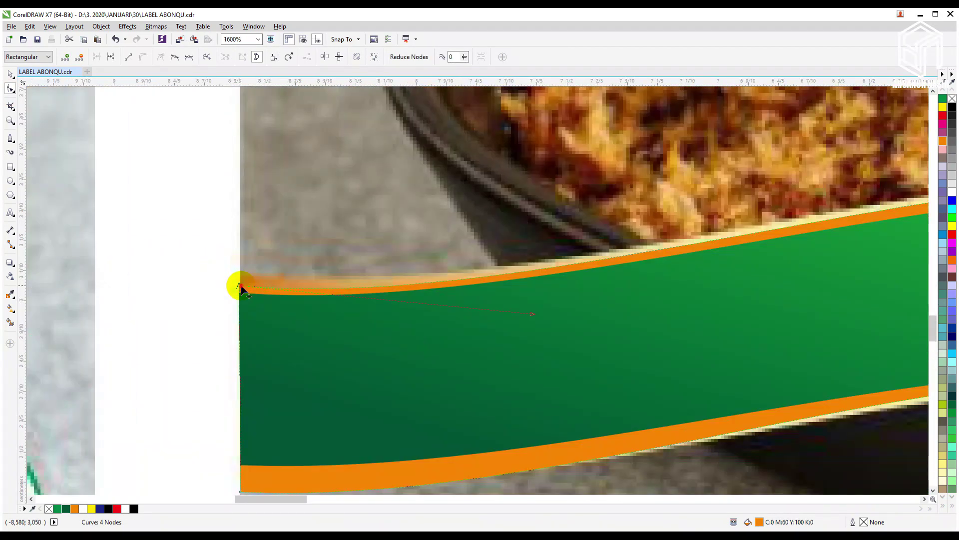
pyautogui.moveTo(241, 285); pyautogui.dragTo(242, 275)
pyautogui.scroll(-2, 284, 306)
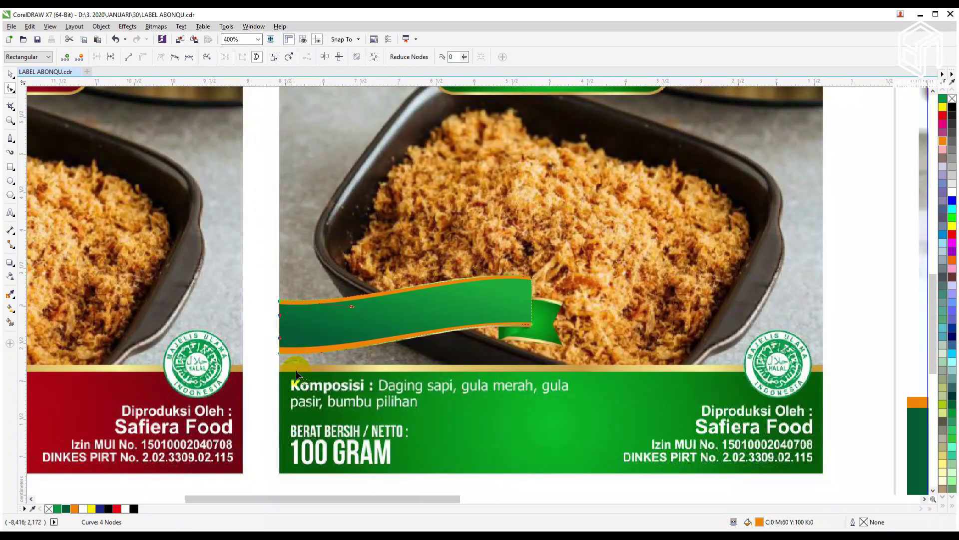
pyautogui.scroll(2, 277, 356)
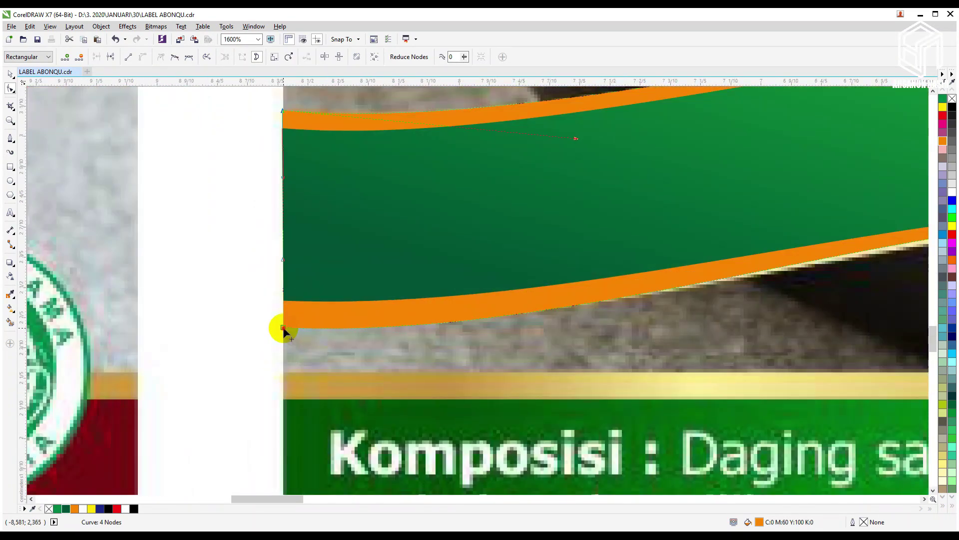
pyautogui.moveTo(284, 319); pyautogui.dragTo(283, 316)
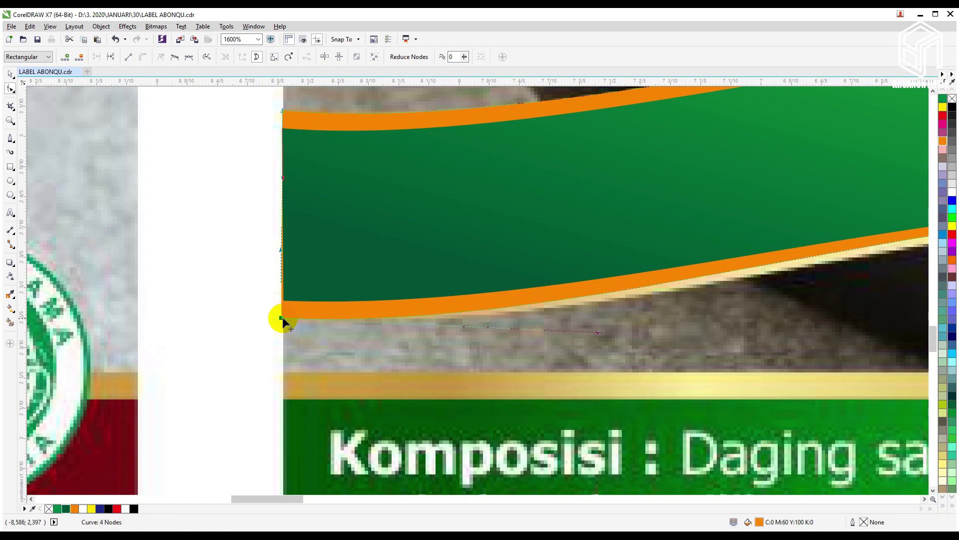
# - Lower the orange shape's bottom right node slightly to thicken the border under the ribbon's right end
pyautogui.scroll(-2, 283, 317)
pyautogui.scroll(2, 491, 290)
pyautogui.moveTo(526, 291); pyautogui.dragTo(526, 299)
pyautogui.scroll(-2, 525, 299)
pyautogui.click(10, 74)
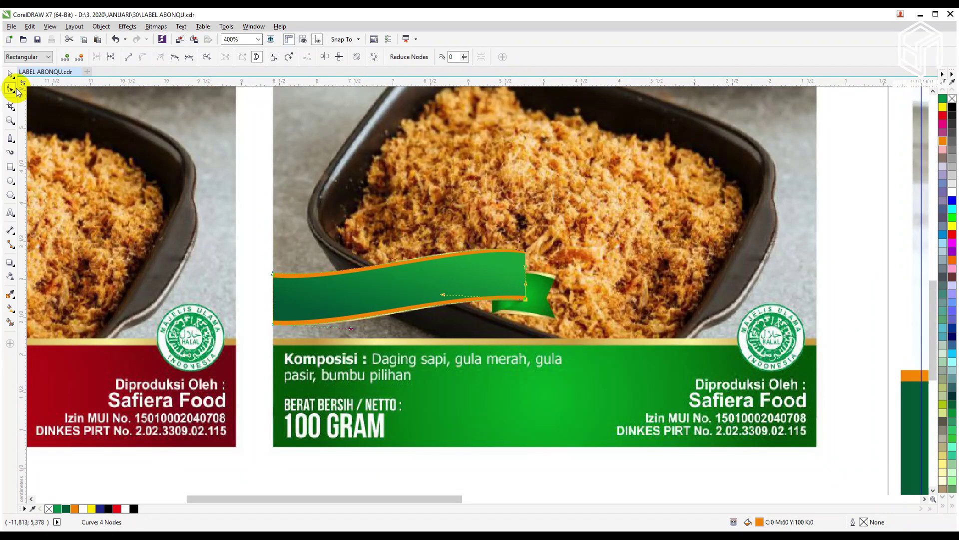
# - Trace the reference ribbon's notched tail with the Pen tool as a closed five-node shape about 0.83 by 0.58 cm
pyautogui.scroll(1, 546, 295)
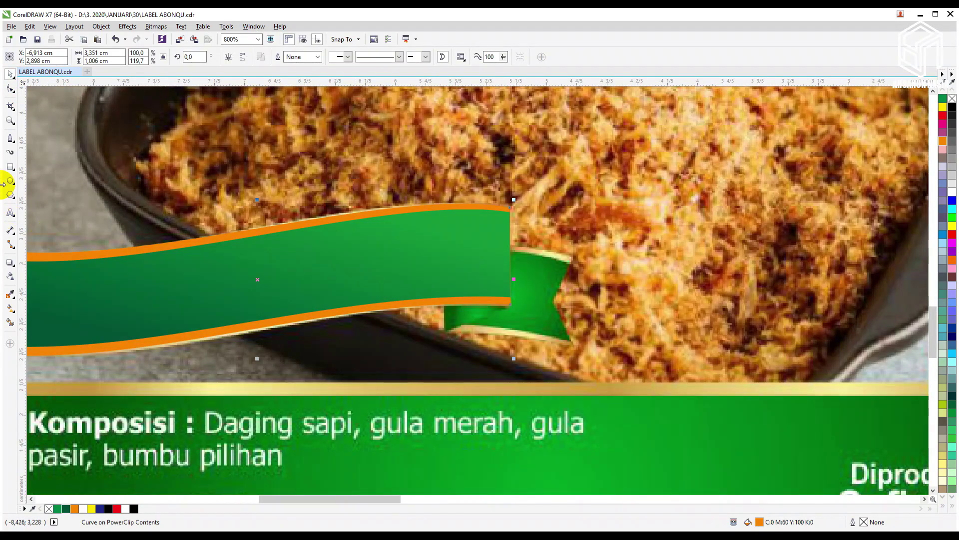
pyautogui.click(10, 138)
pyautogui.scroll(1, 567, 301)
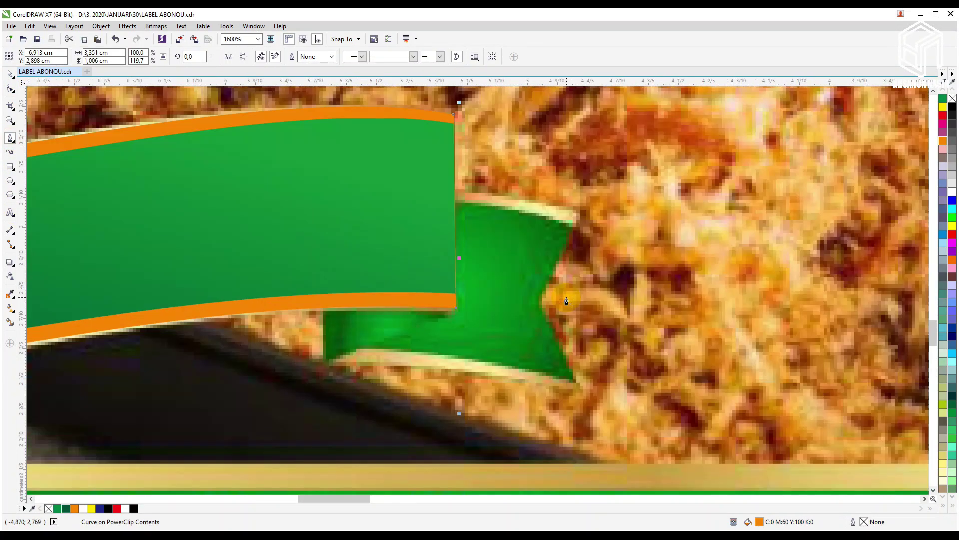
pyautogui.click(540, 299)
pyautogui.doubleClick(572, 225)
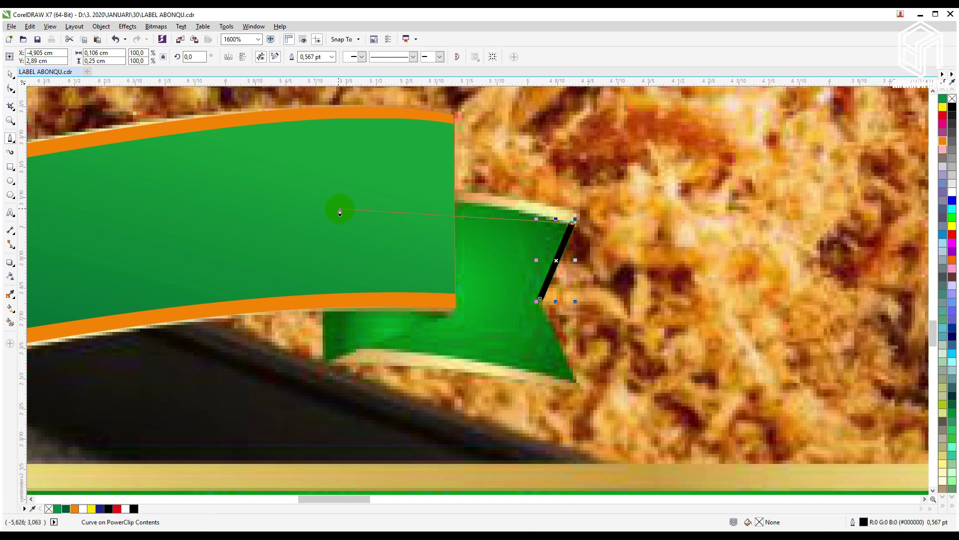
pyautogui.click(320, 206)
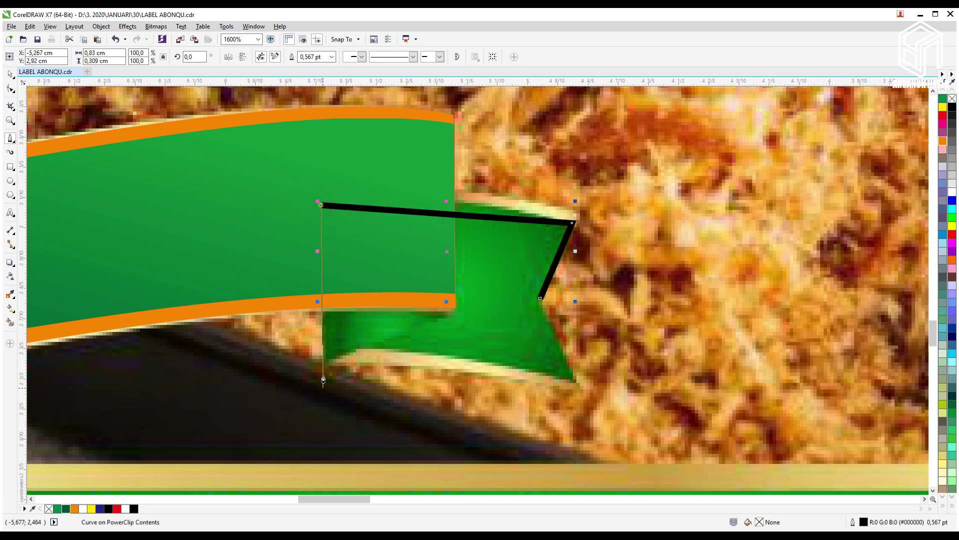
pyautogui.click(323, 359)
pyautogui.click(574, 382)
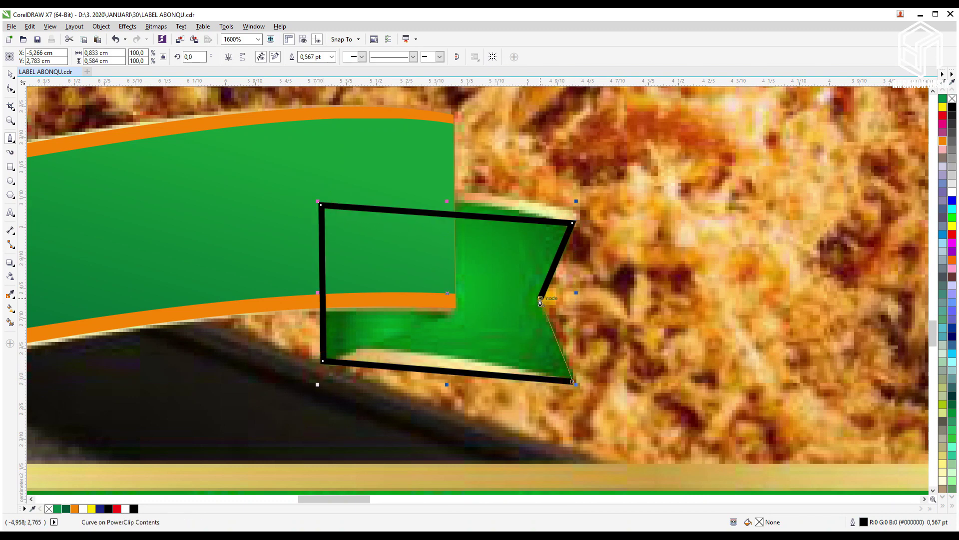
pyautogui.click(541, 298)
# - Convert the tail outline's upper and lower edges to curves and bend both upward to match the reference tail
pyautogui.click(11, 92)
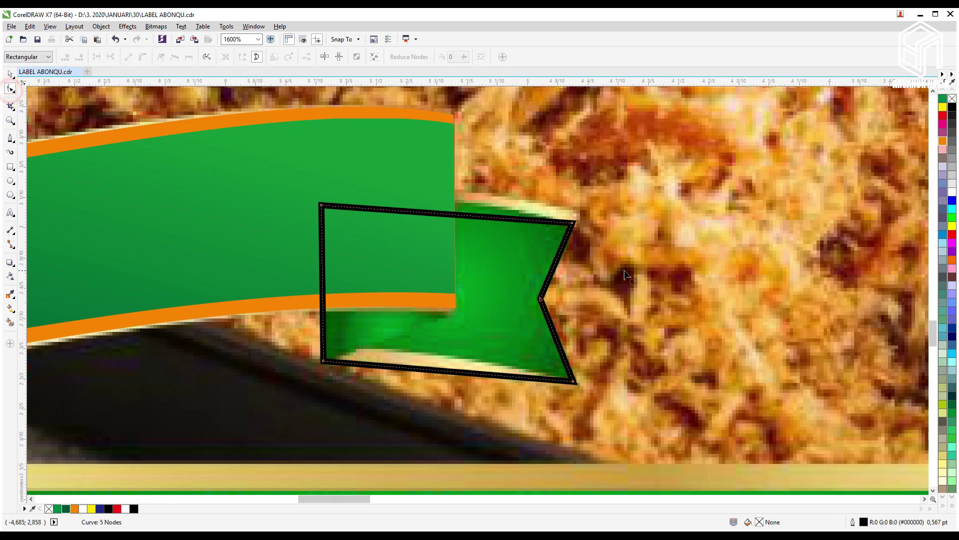
pyautogui.click(570, 225)
pyautogui.click(145, 56)
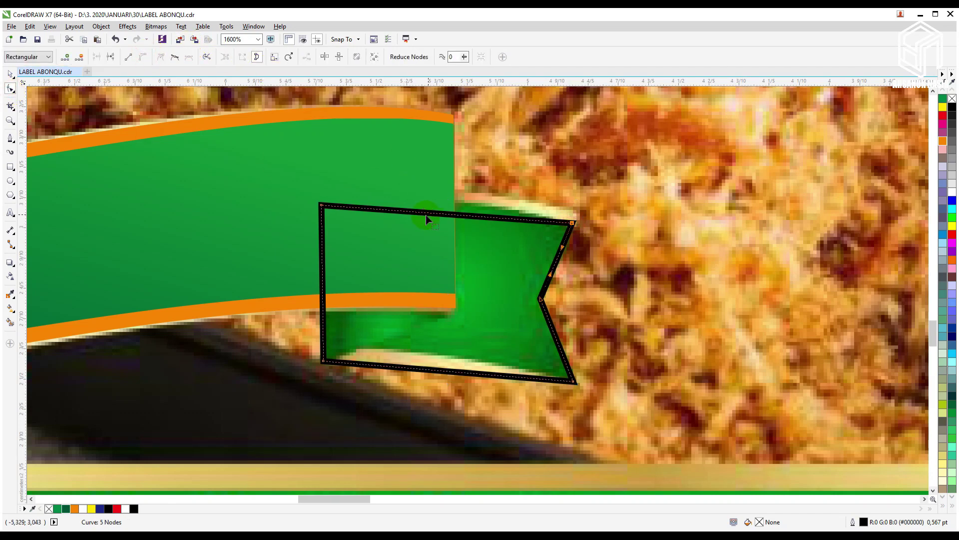
pyautogui.click(322, 205)
pyautogui.moveTo(445, 210); pyautogui.dragTo(440, 199)
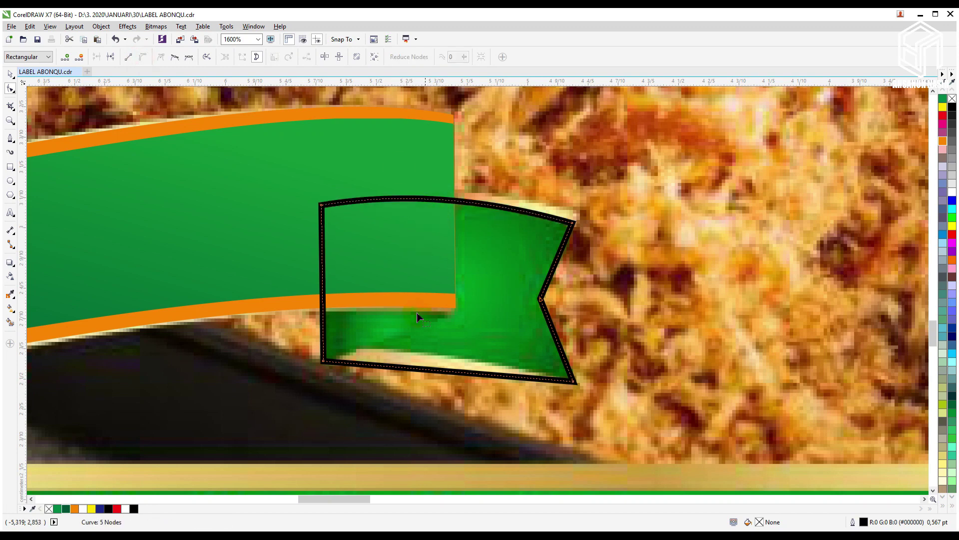
pyautogui.click(324, 361)
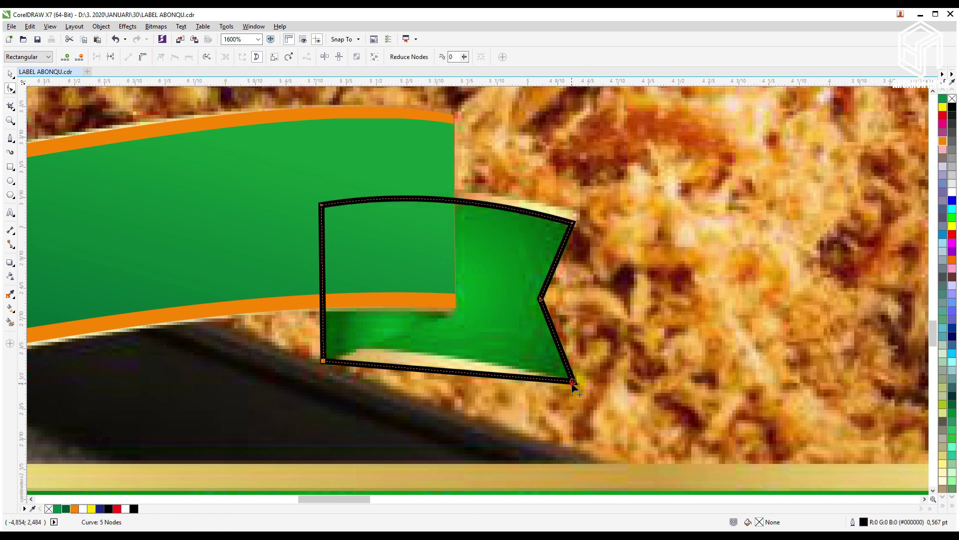
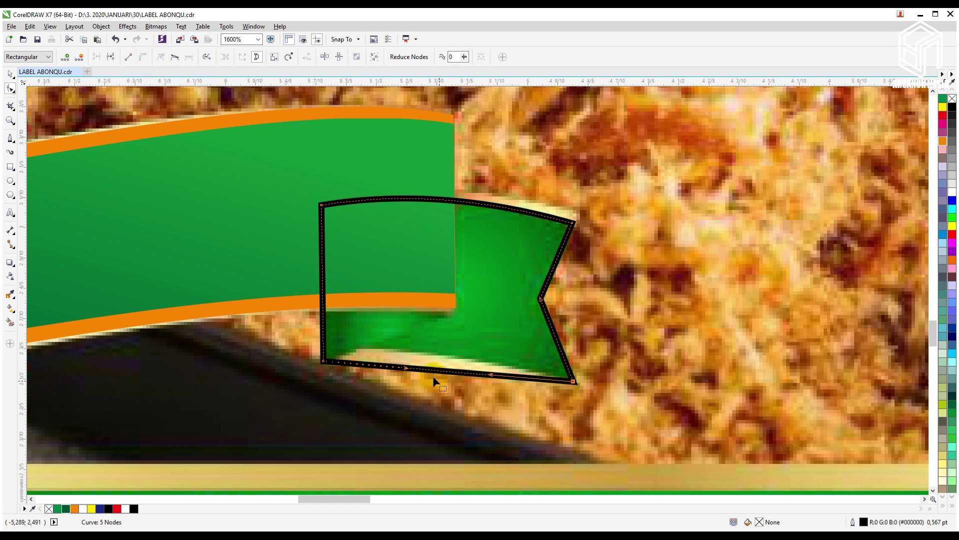
pyautogui.moveTo(431, 371); pyautogui.dragTo(426, 359)
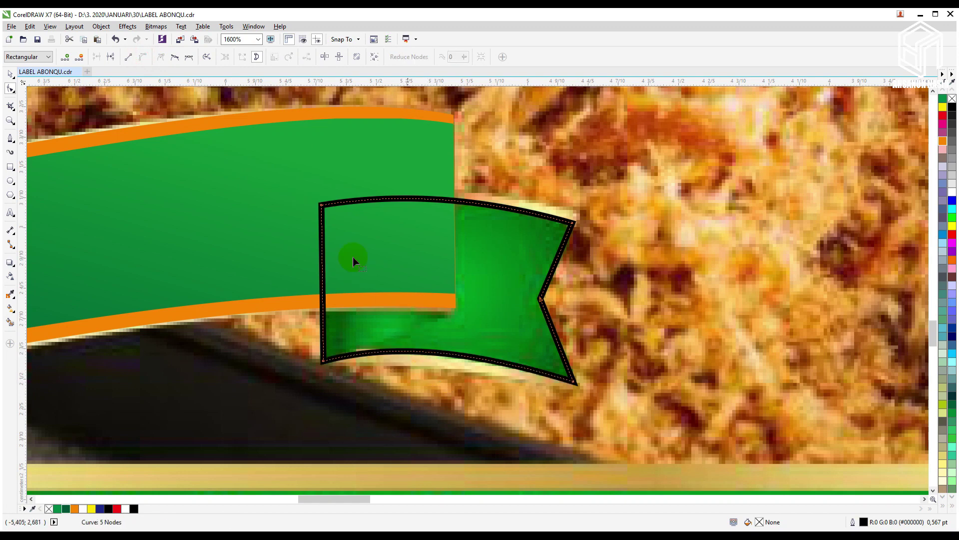
# - Fill the tail with a linear gradient from dark green C95 M51 Y100 K18 to green C80 M0 Y100 K0
pyautogui.click(10, 78)
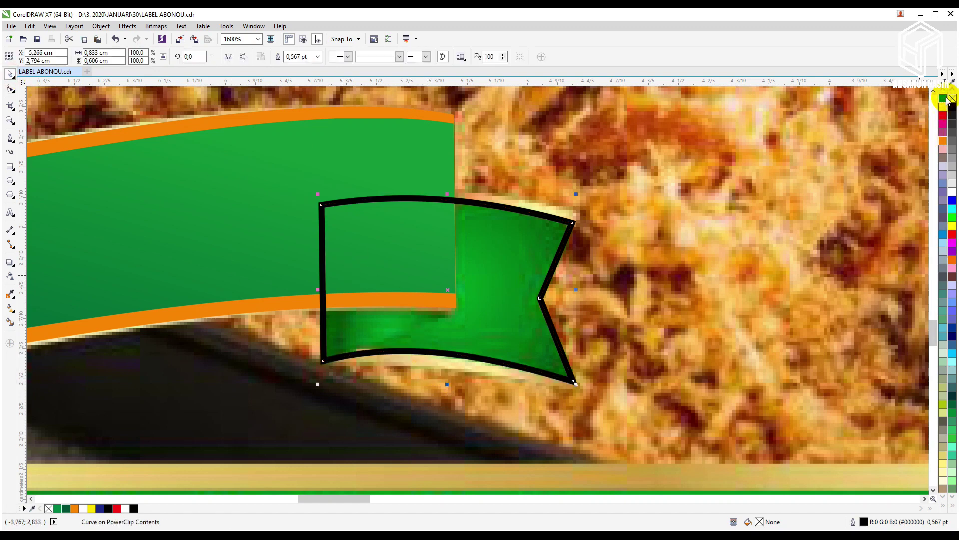
pyautogui.moveTo(944, 98); pyautogui.dragTo(929, 120)
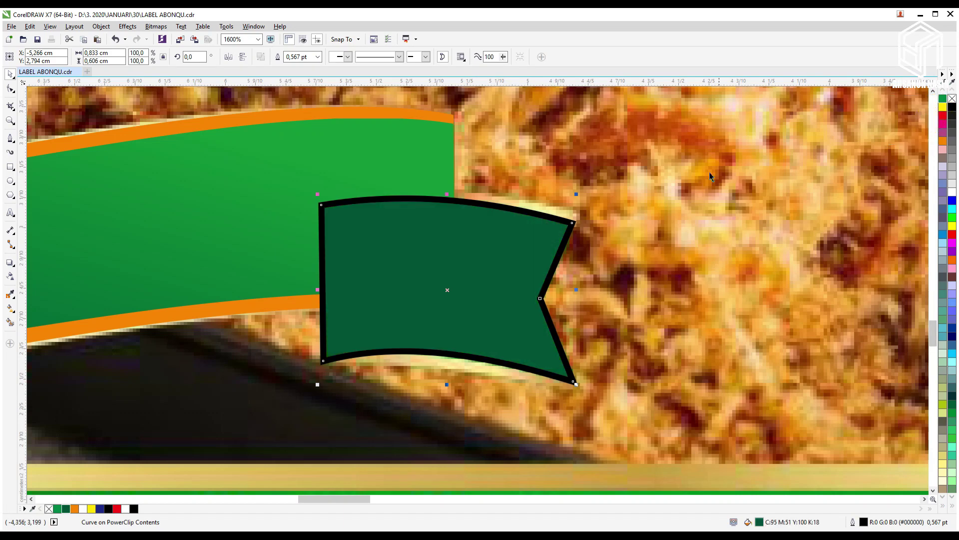
pyautogui.press('F11')
pyautogui.click(554, 267)
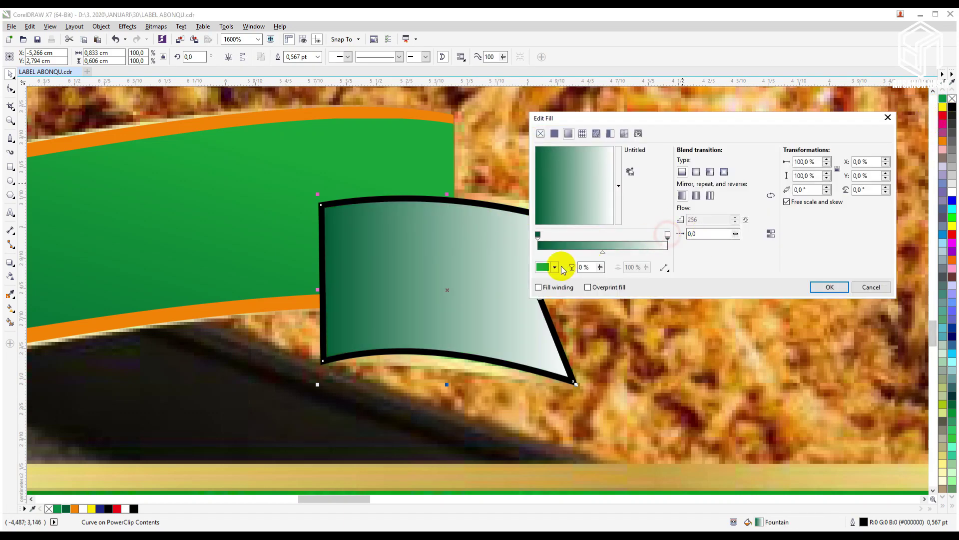
pyautogui.click(636, 317)
pyautogui.write('80')
pyautogui.press('Tab')
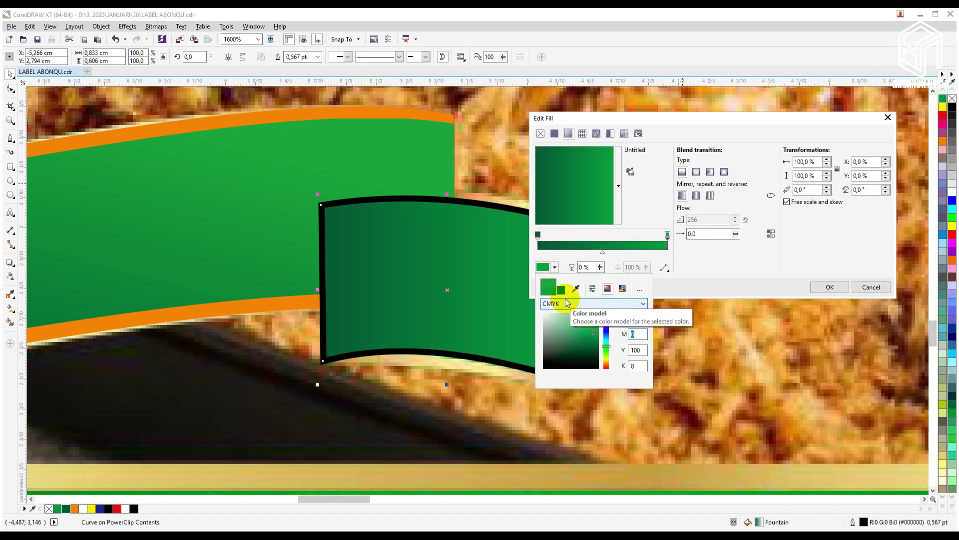
pyautogui.click(839, 217)
pyautogui.click(837, 286)
pyautogui.click(838, 287)
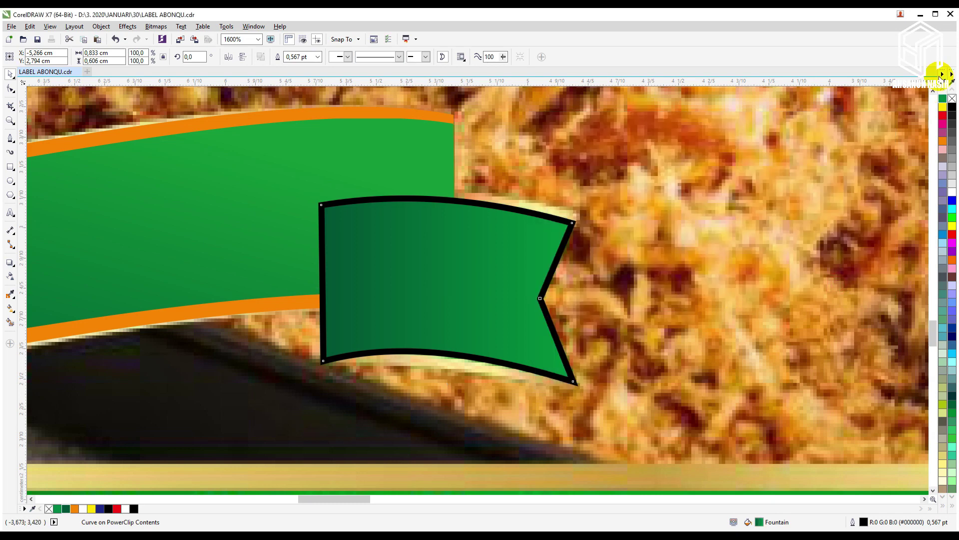
# - Remove the tail's outline and bring the green ribbon with its orange border in front of the tail
pyautogui.rightClick(952, 99)
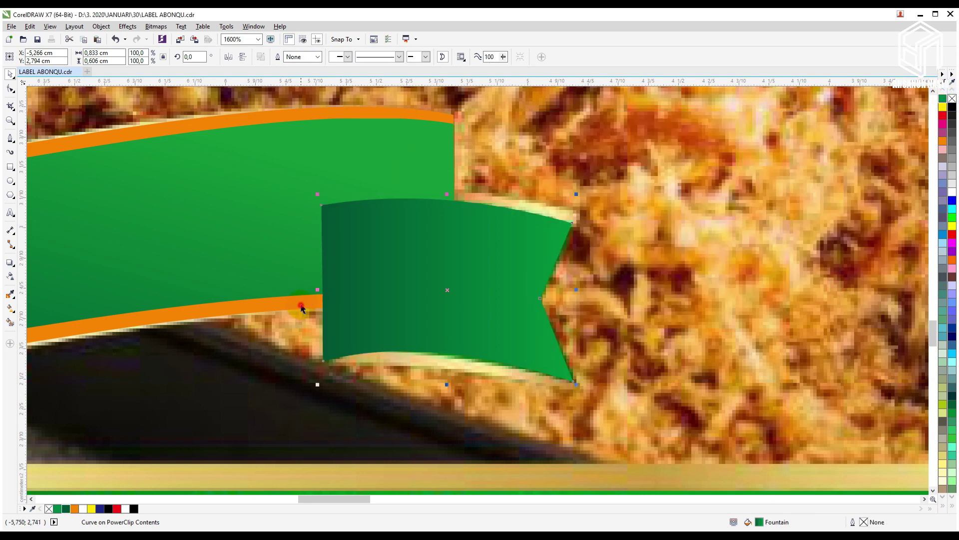
pyautogui.keyDown('shift'); pyautogui.click(295, 272); pyautogui.keyUp('shift')
pyautogui.hotkey('shift', 'pageup')
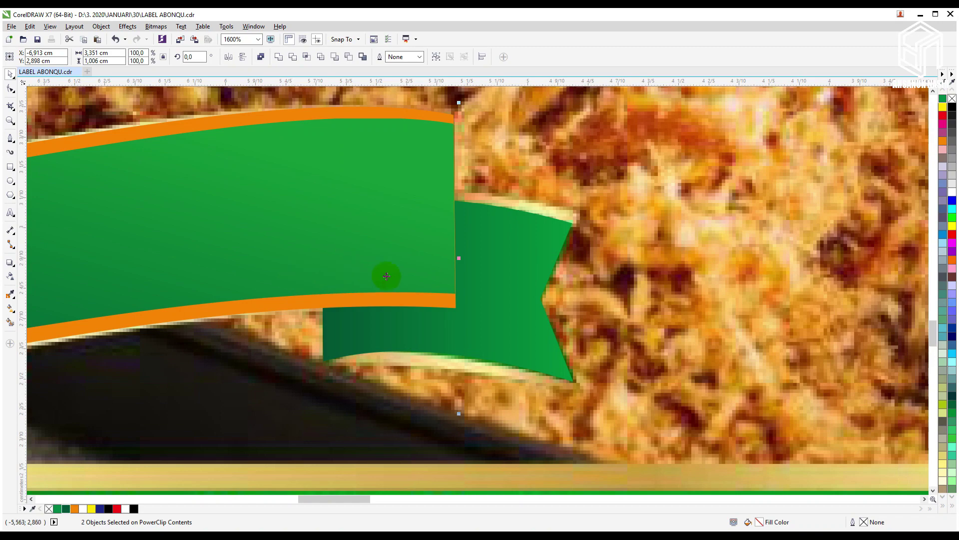
# - Duplicate the green tail on top and stretch the copy to about 0.84 by 0.70 cm
pyautogui.scroll(-1, 455, 292)
pyautogui.click(476, 289)
pyautogui.scroll(1, 480, 287)
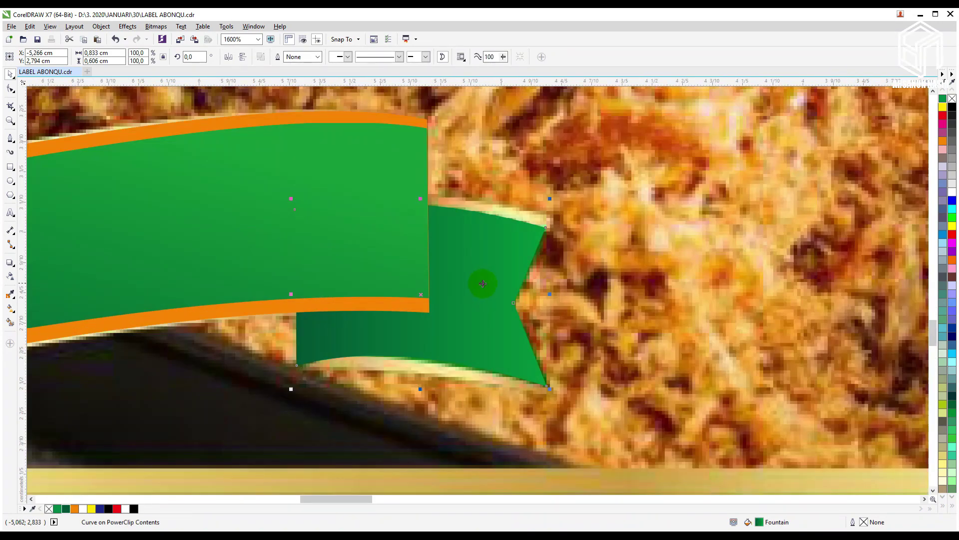
pyautogui.hotkey('shift', 'pageup')
pyautogui.moveTo(421, 389); pyautogui.dragTo(418, 402)
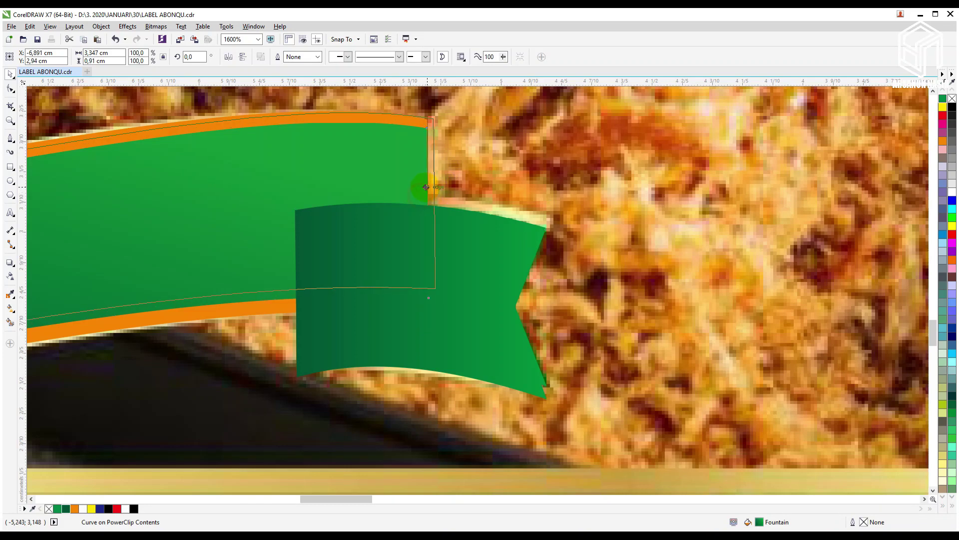
pyautogui.moveTo(420, 198); pyautogui.dragTo(421, 181)
pyautogui.moveTo(550, 292); pyautogui.dragTo(553, 292)
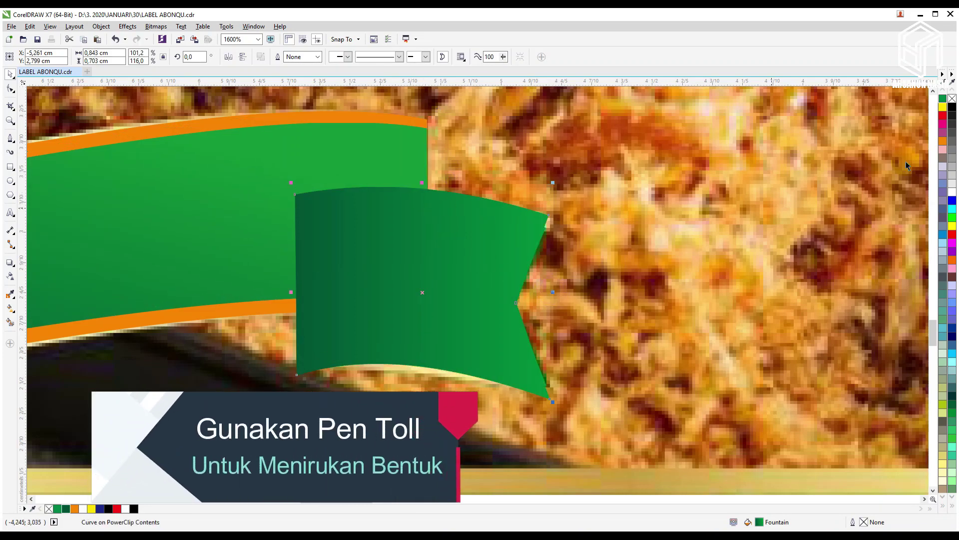
# - Fill the enlarged tail copy with orange C0 M60 Y100 K0 and place it behind the green tail as a border
pyautogui.click(943, 106)
pyautogui.click(942, 141)
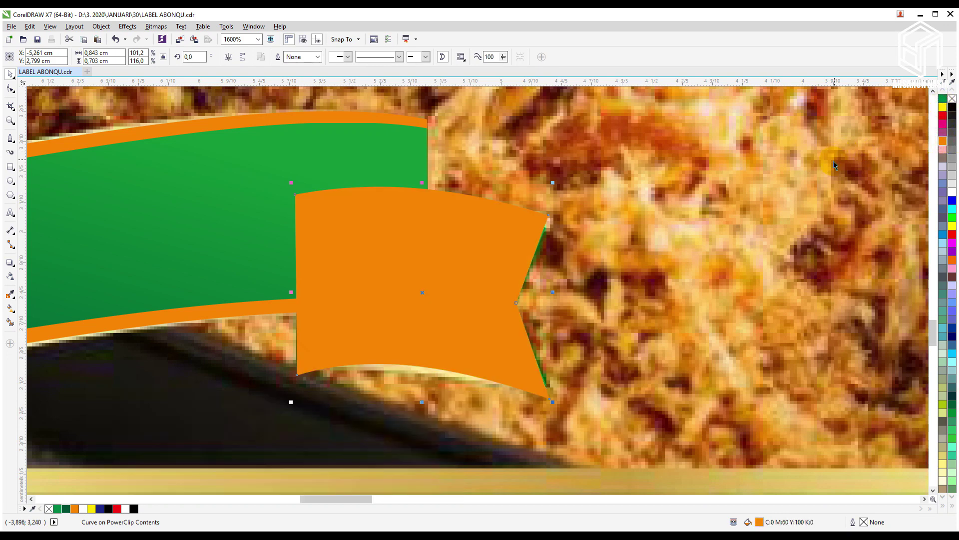
pyautogui.hotkey('shift', 'pagedown')
pyautogui.hotkey('ctrl', 'pageup')
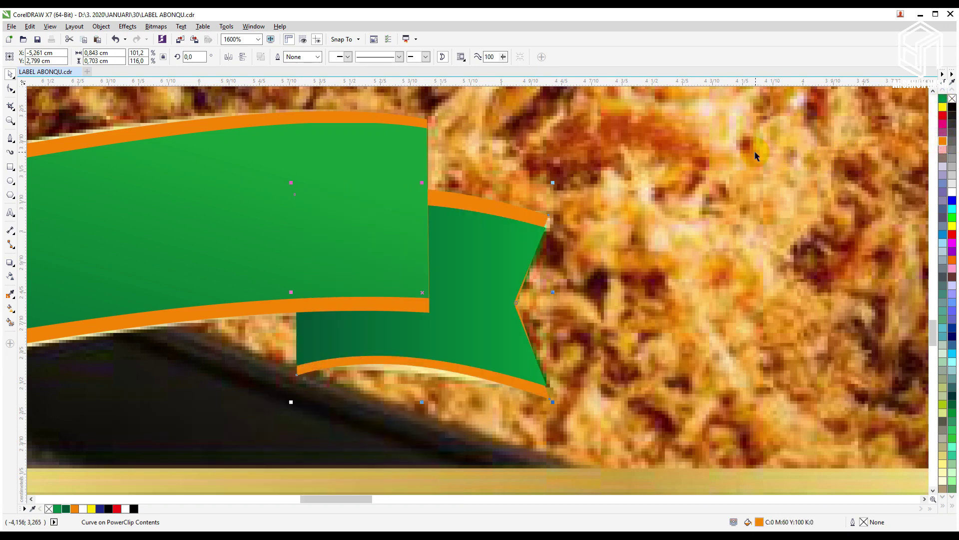
# - Adjust the notch node of the orange tail border so its edge no longer shows beside the green tail's notch
pyautogui.click(10, 88)
pyautogui.click(454, 281)
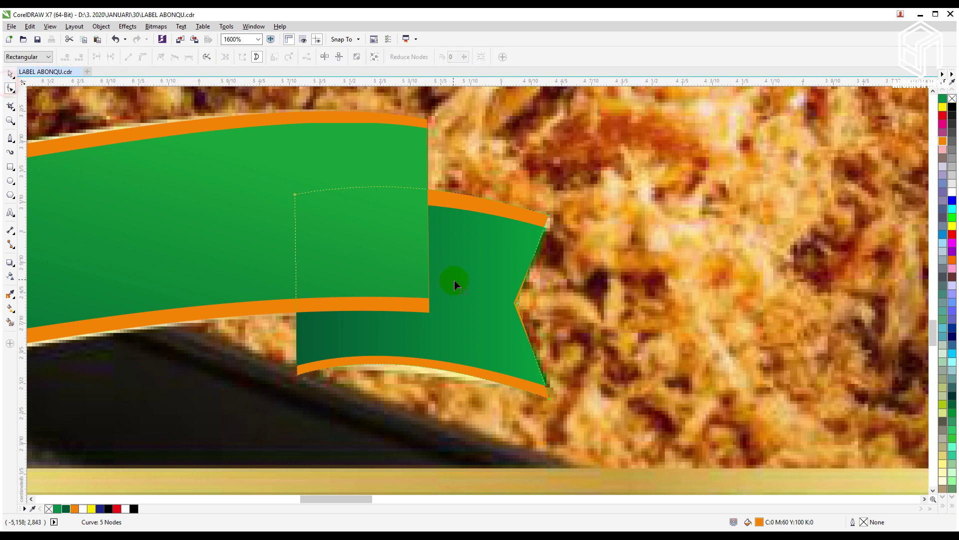
pyautogui.click(518, 305)
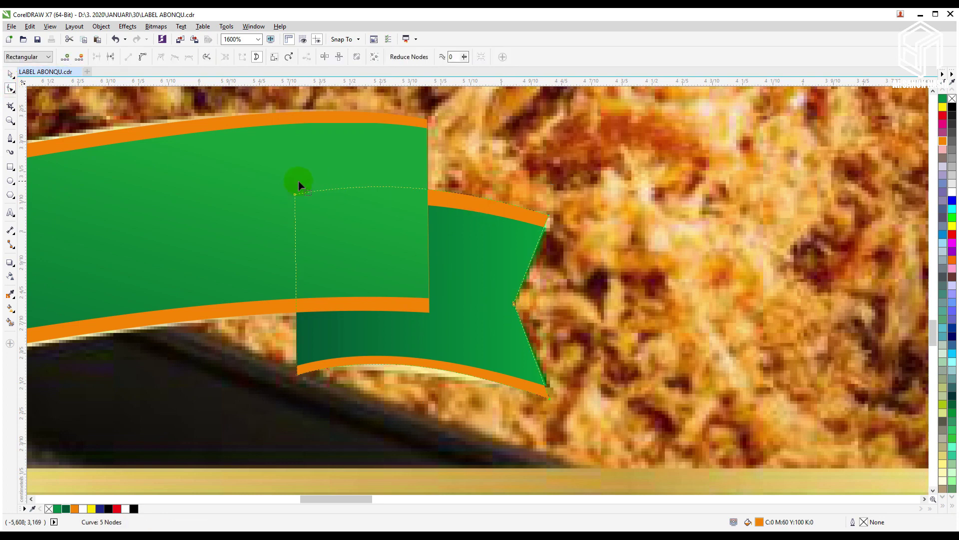
pyautogui.click(10, 74)
pyautogui.click(481, 271)
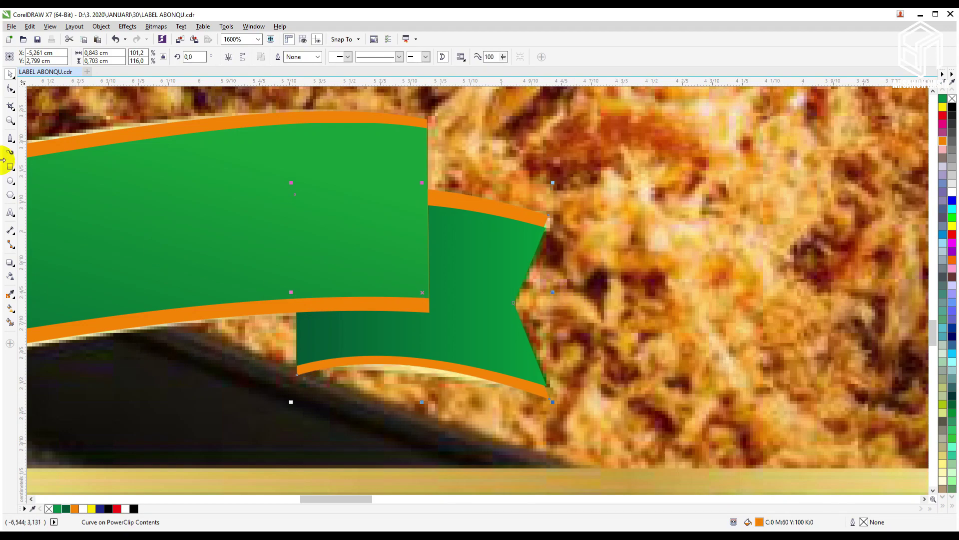
# - Reposition the lower and upper tip nodes of the orange tail border to continue the green tail's slanted edges
pyautogui.click(10, 88)
pyautogui.scroll(2, 532, 389)
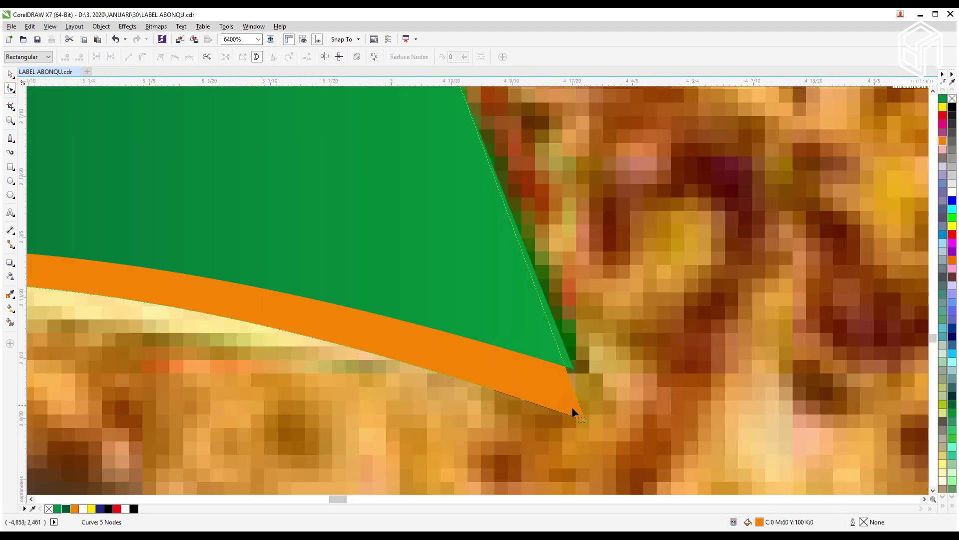
pyautogui.moveTo(588, 423); pyautogui.dragTo(580, 402)
pyautogui.scroll(-2, 580, 401)
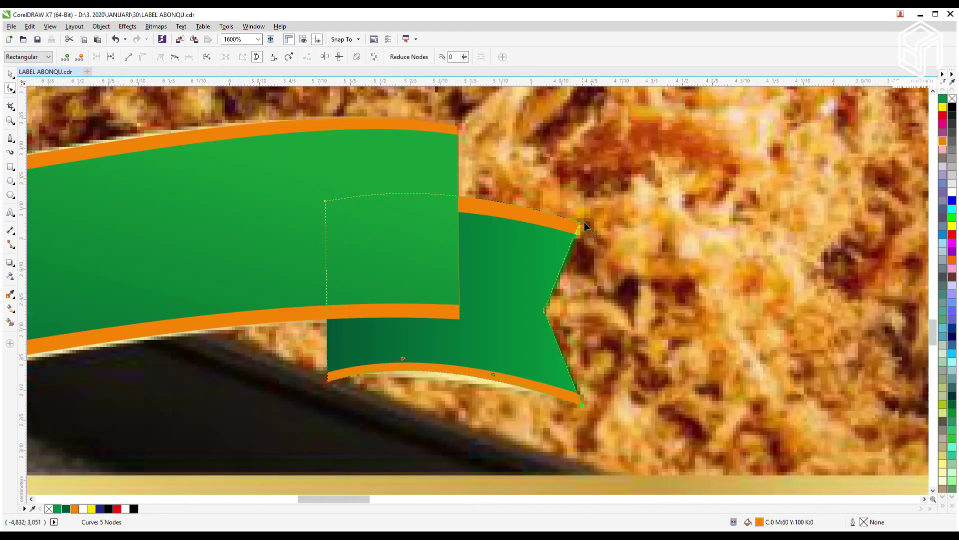
pyautogui.scroll(2, 577, 221)
pyautogui.moveTo(544, 214); pyautogui.dragTo(554, 212)
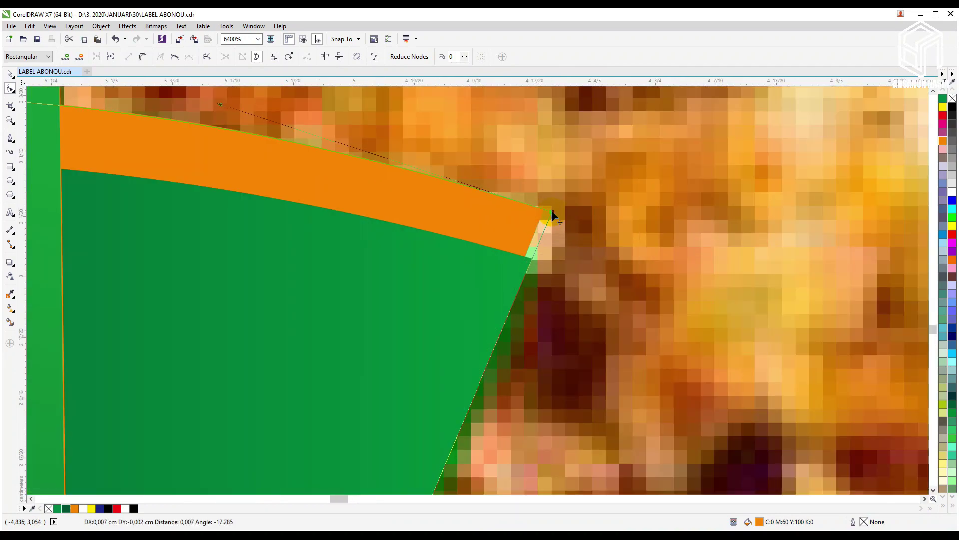
pyautogui.scroll(-2, 556, 212)
pyautogui.click(10, 74)
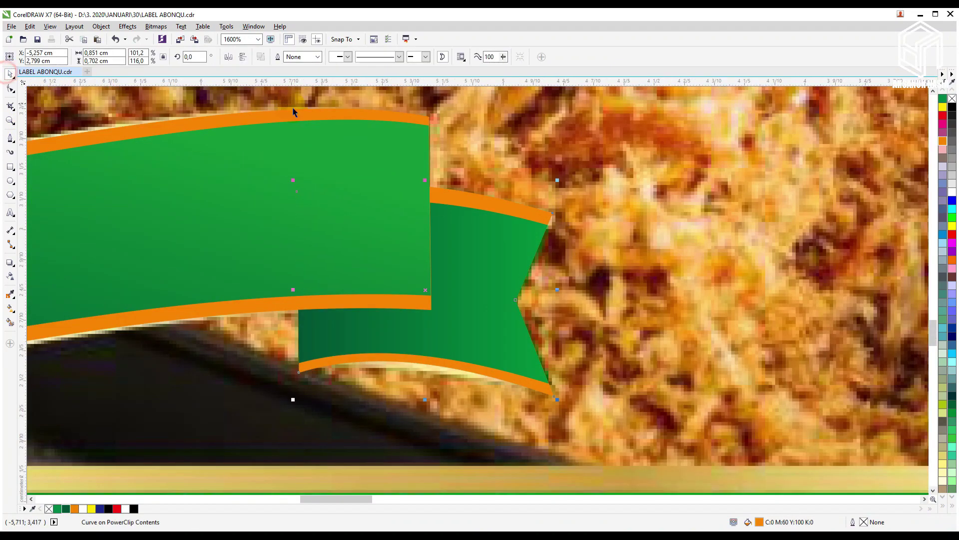
pyautogui.press('F11')
pyautogui.click(667, 235)
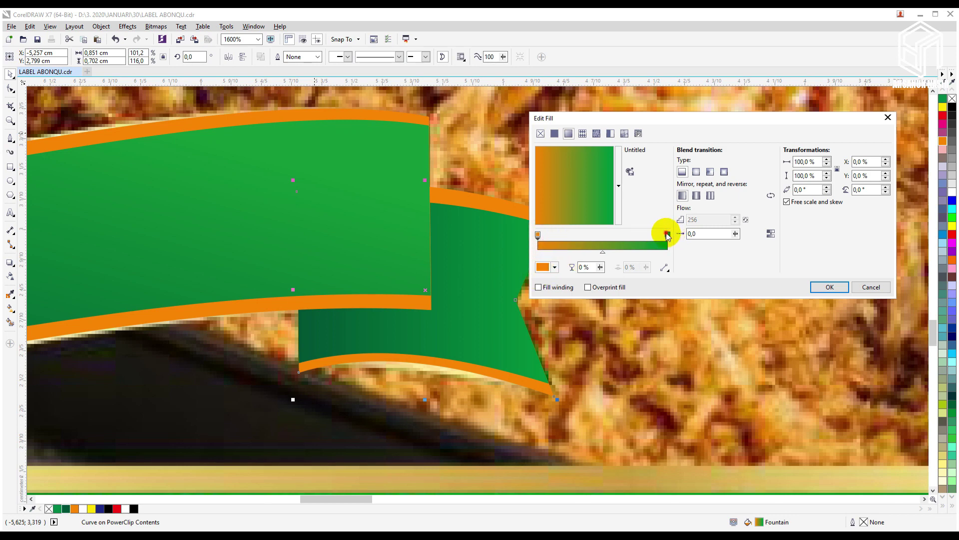
pyautogui.click(667, 234)
pyautogui.click(545, 270)
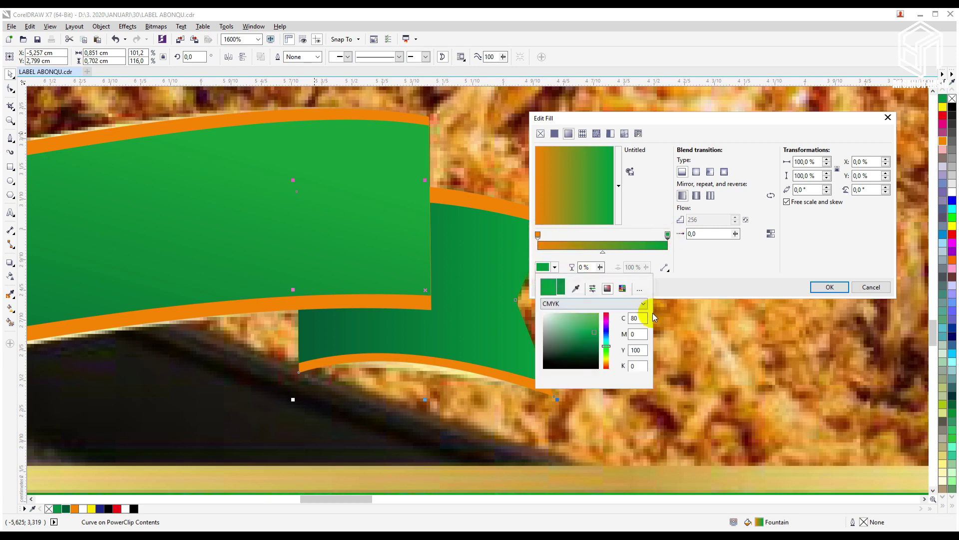
pyautogui.write('75')
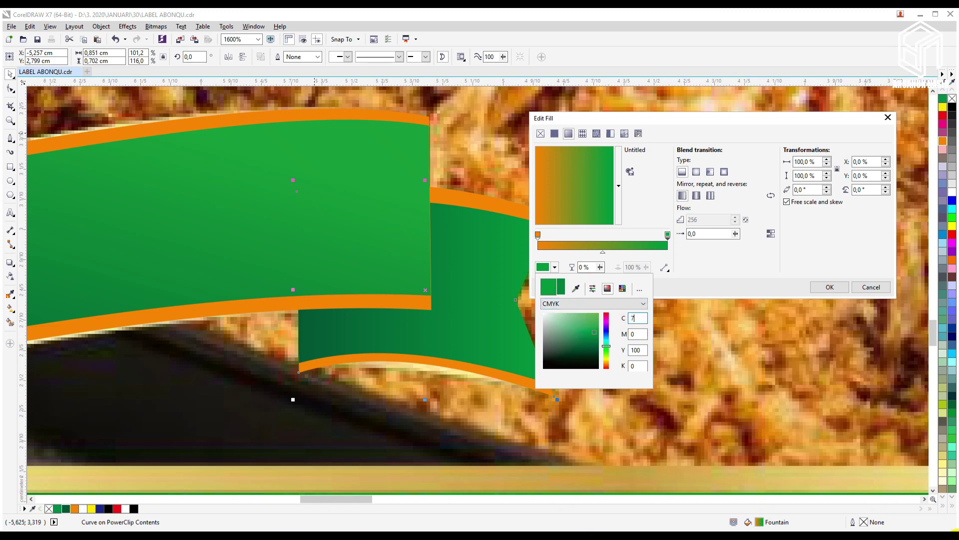
pyautogui.press('Tab')
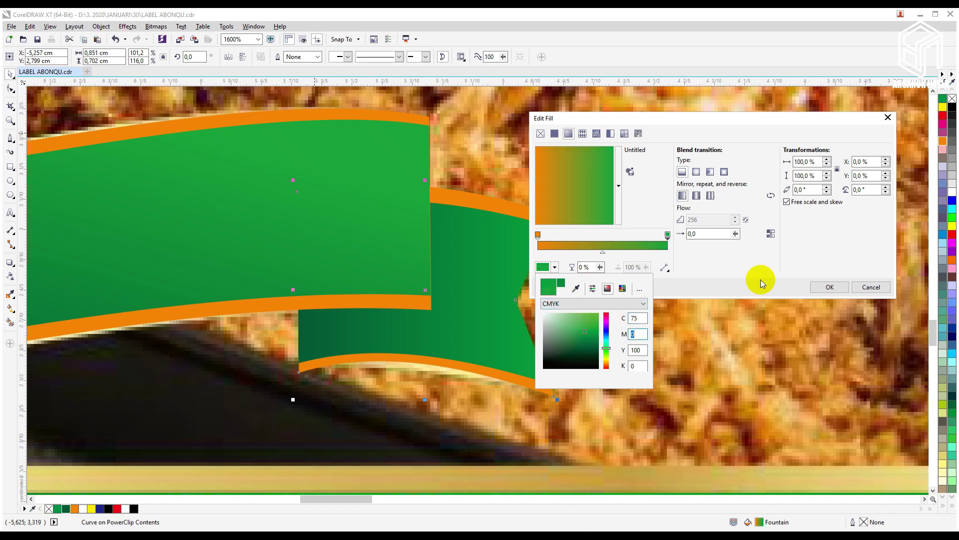
pyautogui.moveTo(643, 321); pyautogui.dragTo(592, 297)
pyautogui.write('0')
pyautogui.press('Tab')
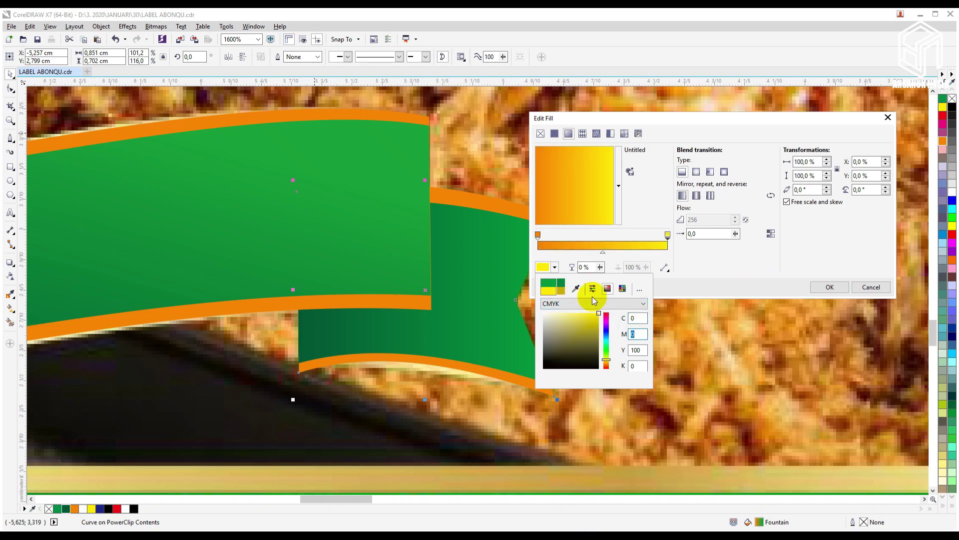
pyautogui.click(829, 287)
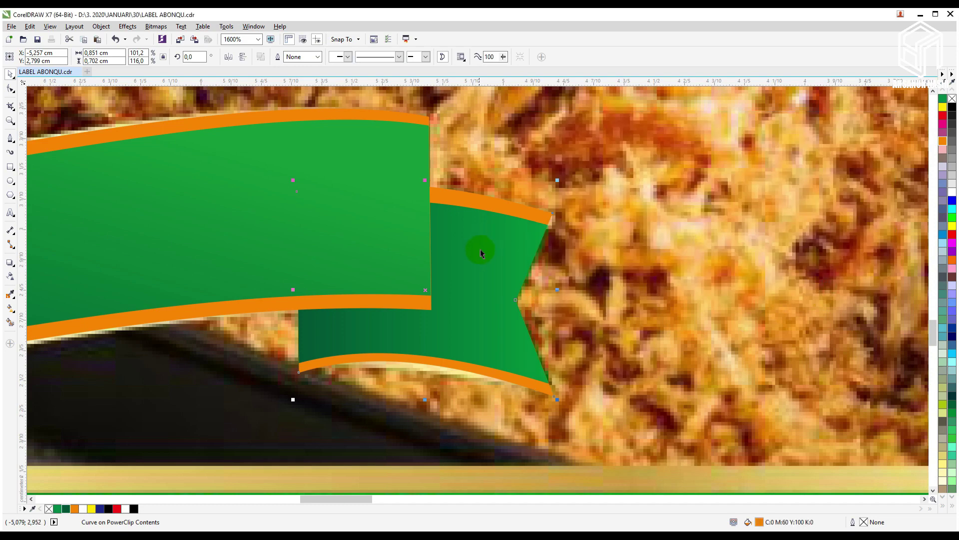
pyautogui.scroll(-1, 480, 250)
pyautogui.scroll(1, 494, 235)
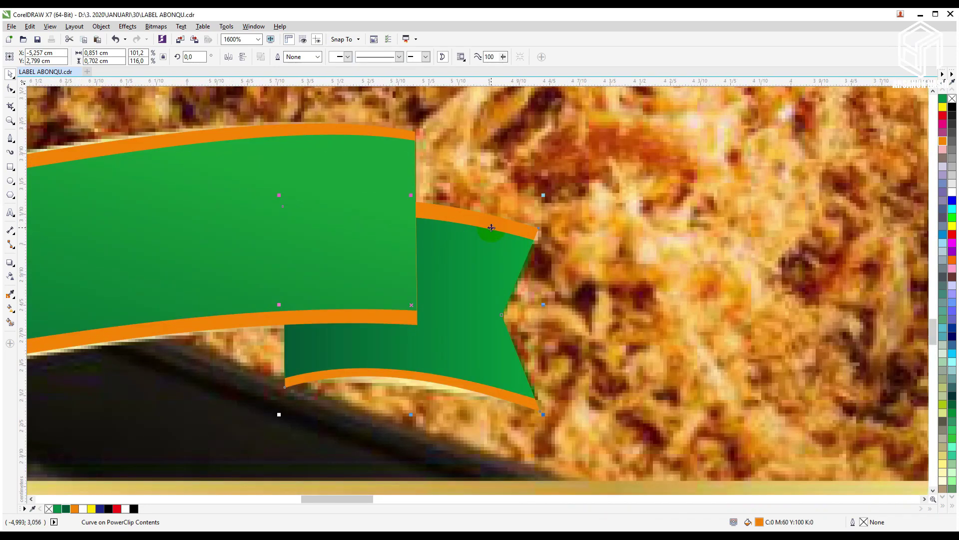
# - Fill the tail border with a linear gradient from orange to yellow C0 M0 Y99 K0
pyautogui.press('F11')
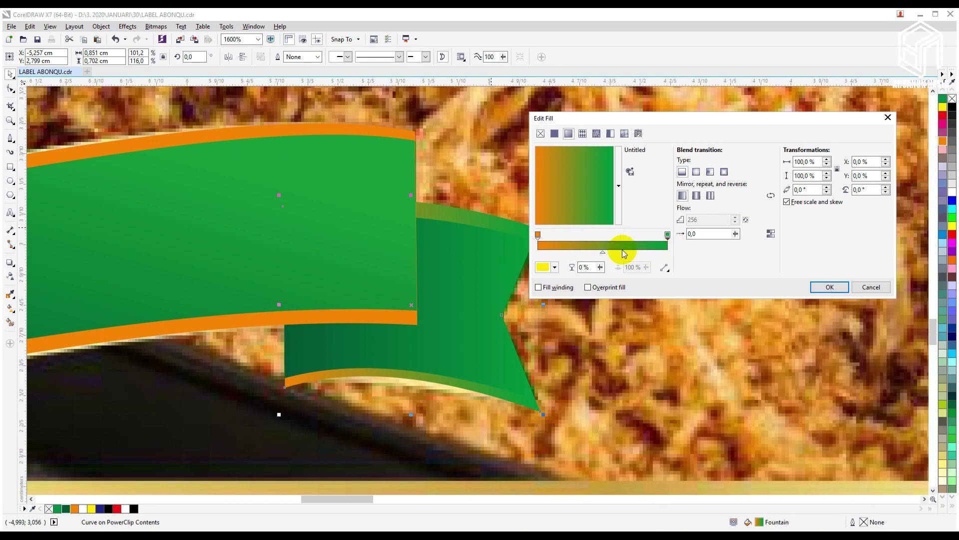
pyautogui.click(555, 267)
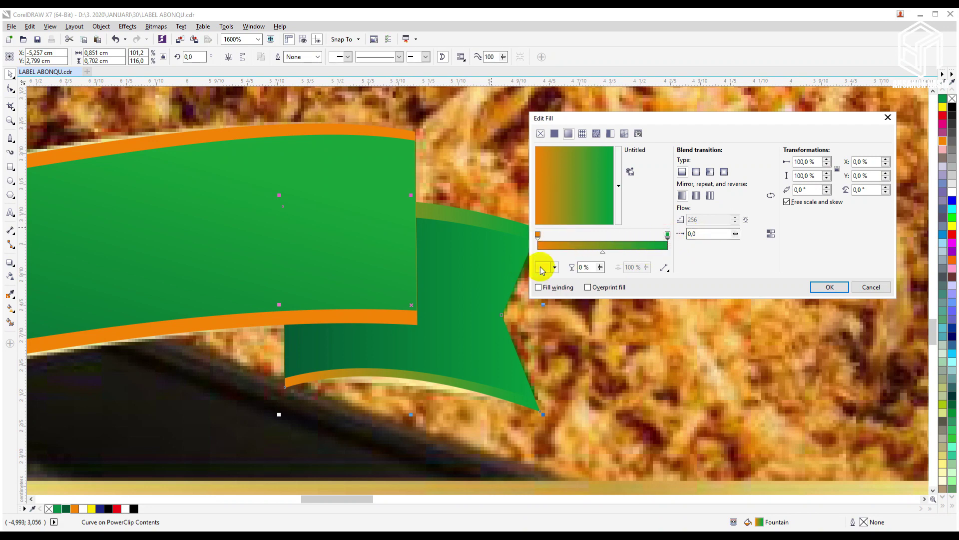
pyautogui.click(637, 350)
pyautogui.write('99')
pyautogui.press('Tab')
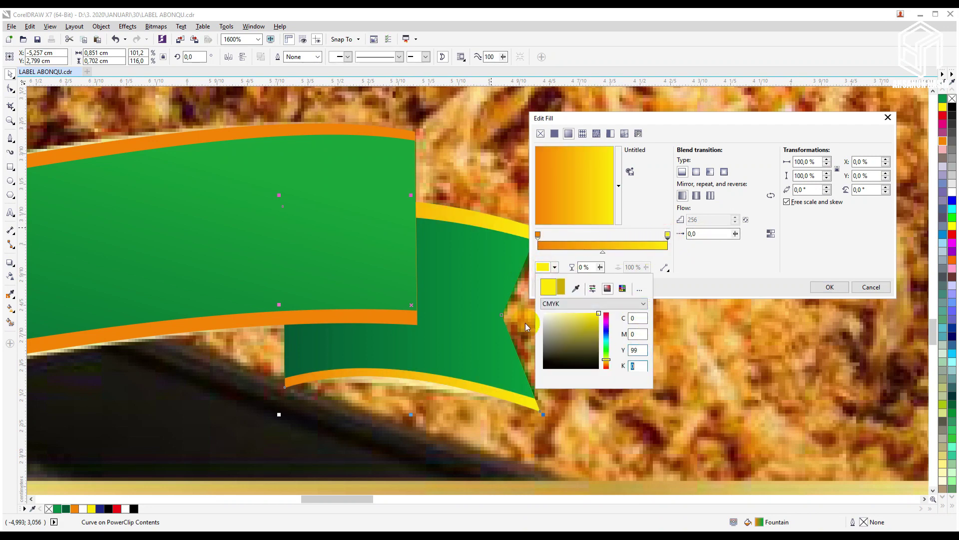
pyautogui.click(752, 265)
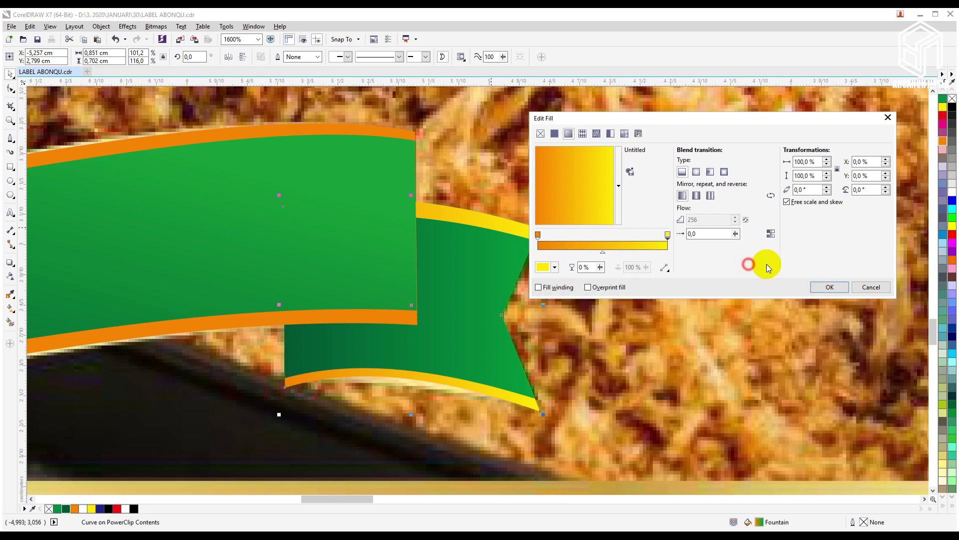
pyautogui.click(830, 287)
# - Fill the main ribbon's orange border with a linear gradient from orange to yellow C0 M0 Y100 K0
pyautogui.scroll(-5, 463, 283)
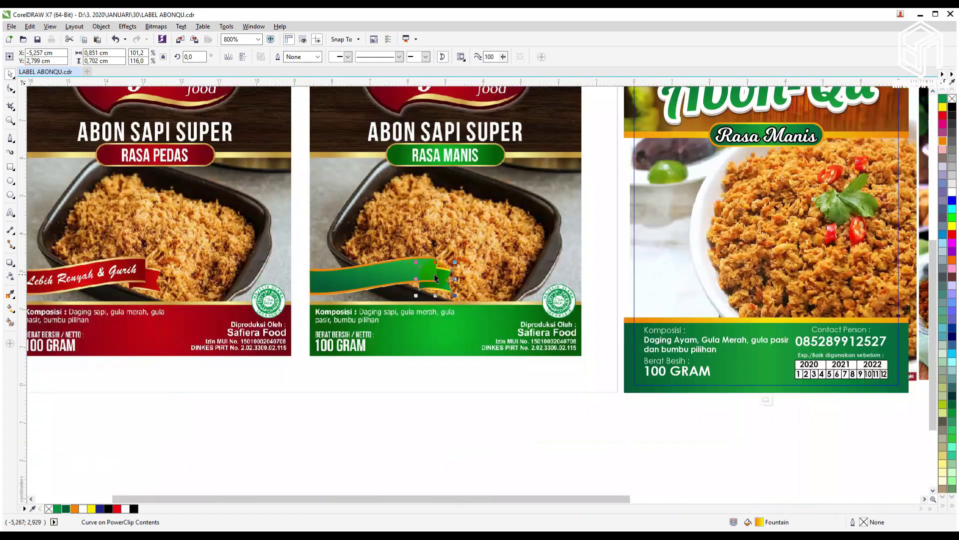
pyautogui.scroll(2, 391, 265)
pyautogui.scroll(2, 391, 265)
pyautogui.click(412, 198)
pyautogui.press('F11')
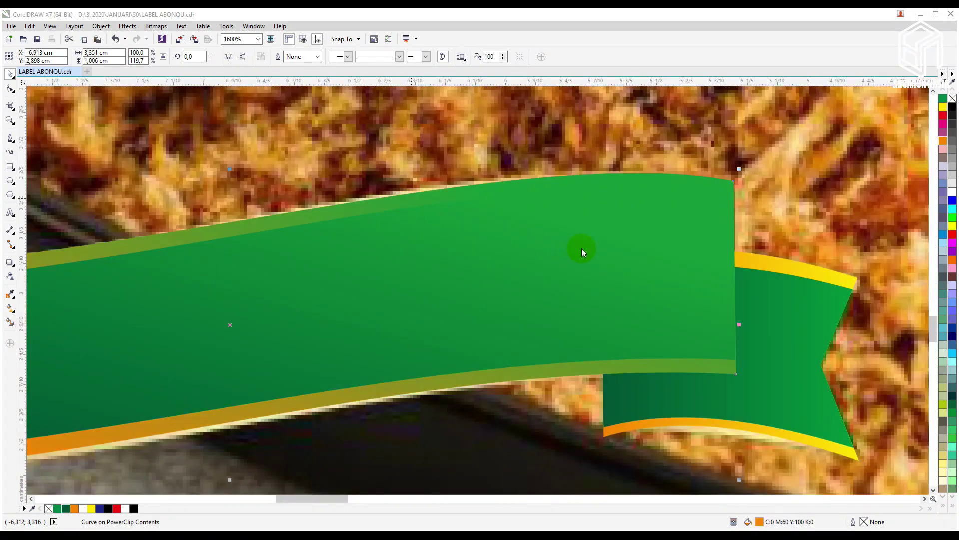
pyautogui.click(665, 233)
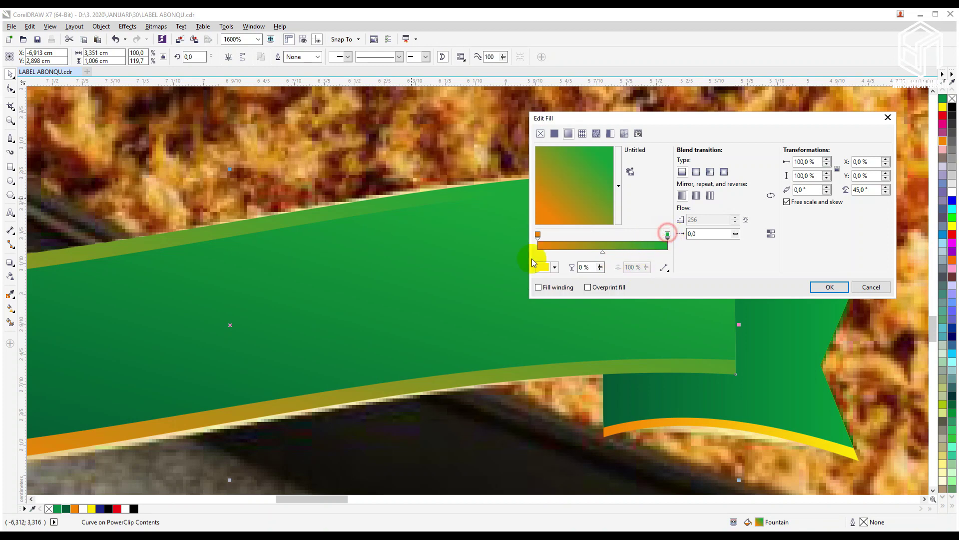
pyautogui.click(545, 267)
pyautogui.click(639, 350)
pyautogui.write('10')
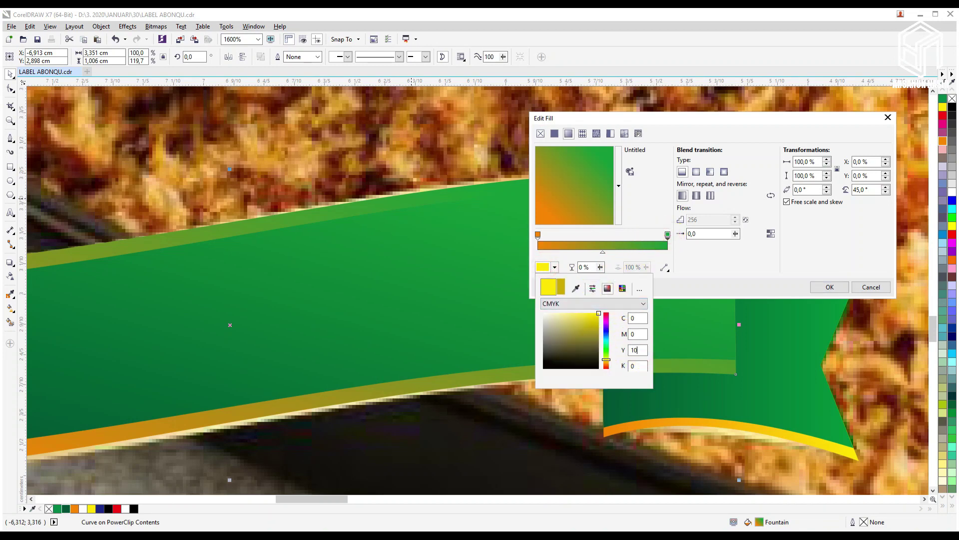
pyautogui.write('0')
pyautogui.press('Tab')
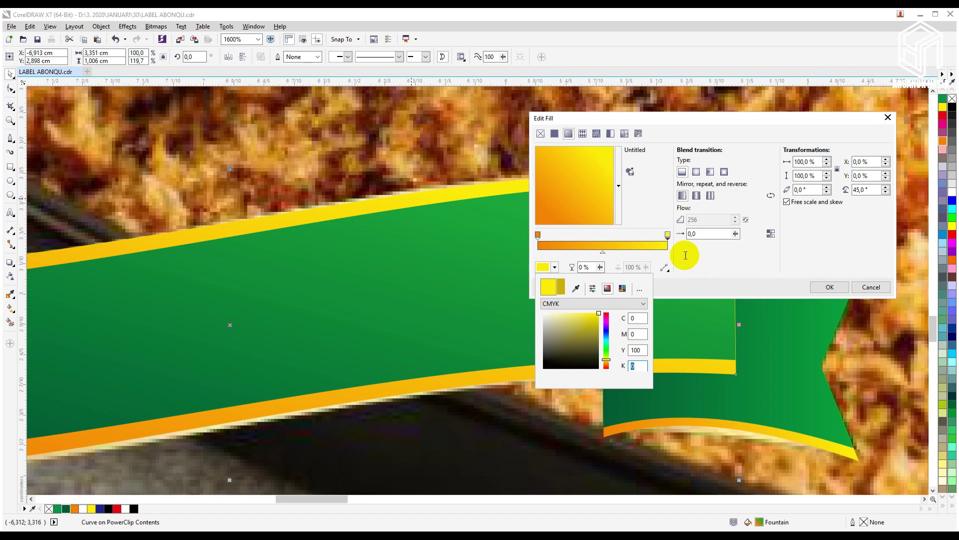
pyautogui.click(832, 286)
pyautogui.click(833, 286)
# - Shift the two corner nodes at the green ribbon's tail end slightly outward to cover the thin yellow strip
pyautogui.scroll(-2, 722, 281)
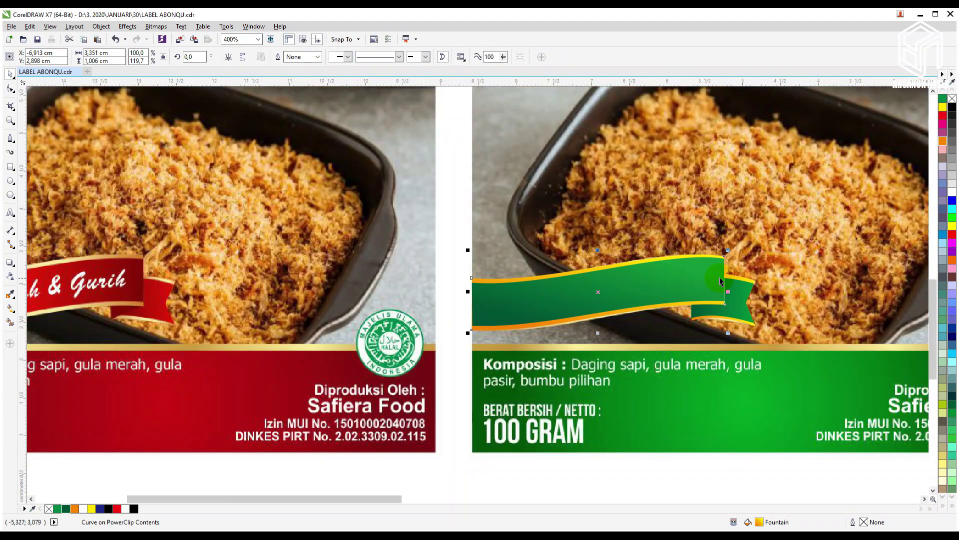
pyautogui.scroll(2, 744, 276)
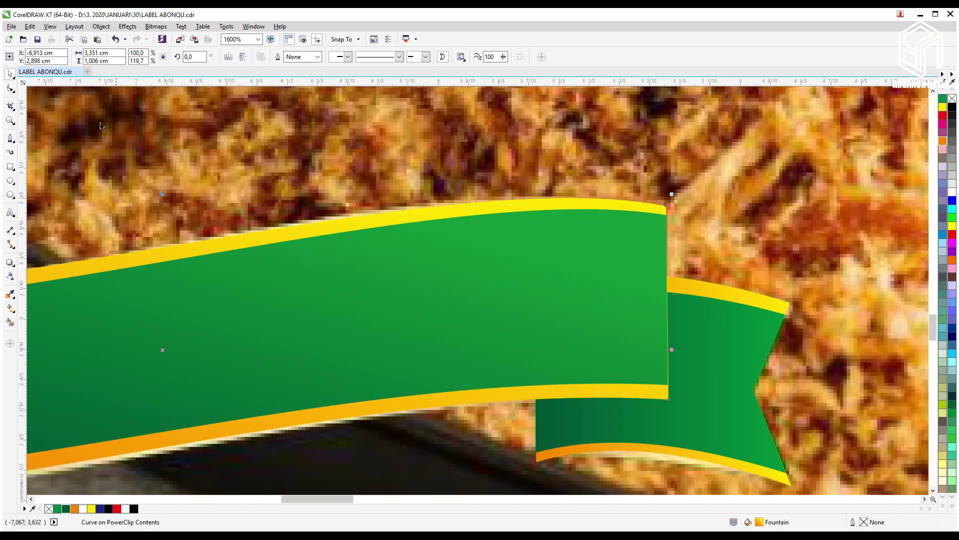
pyautogui.click(11, 89)
pyautogui.scroll(2, 649, 374)
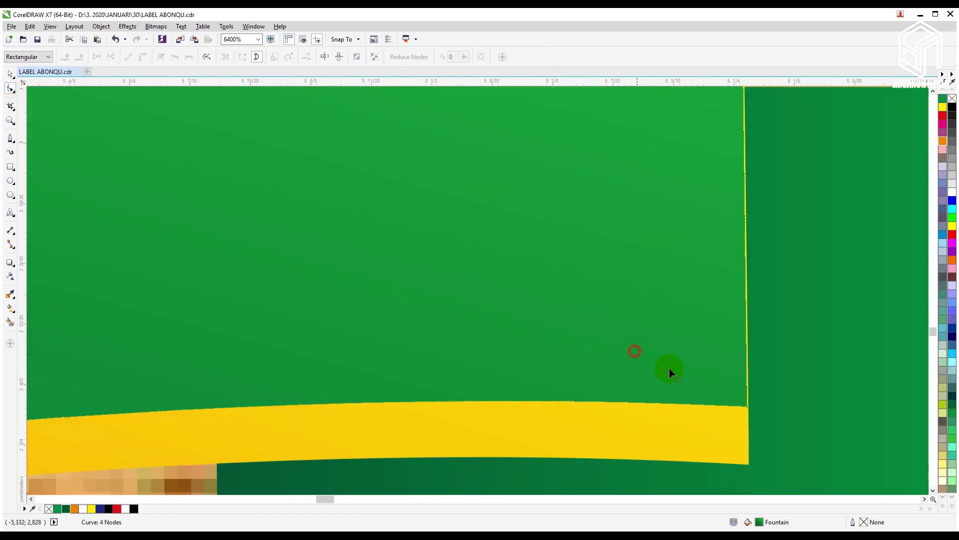
pyautogui.scroll(1, 748, 410)
pyautogui.click(748, 406)
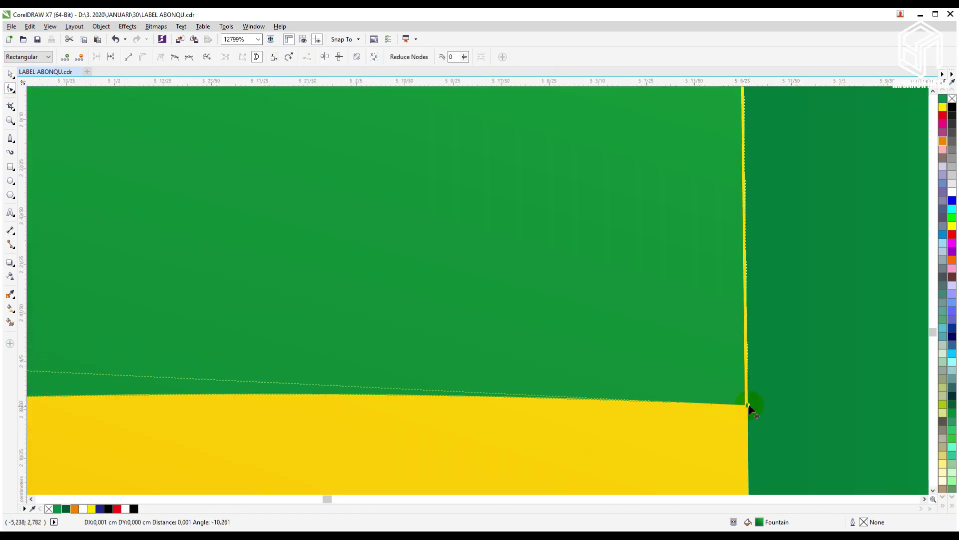
pyautogui.scroll(-2, 750, 372)
pyautogui.scroll(-2, 783, 269)
pyautogui.scroll(4, 775, 171)
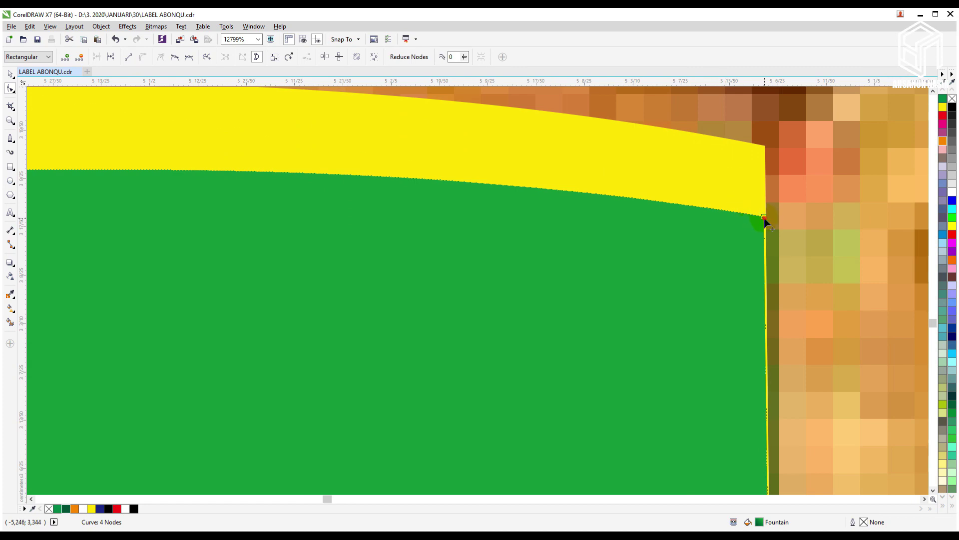
pyautogui.moveTo(765, 219); pyautogui.dragTo(766, 220)
pyautogui.scroll(-5, 766, 217)
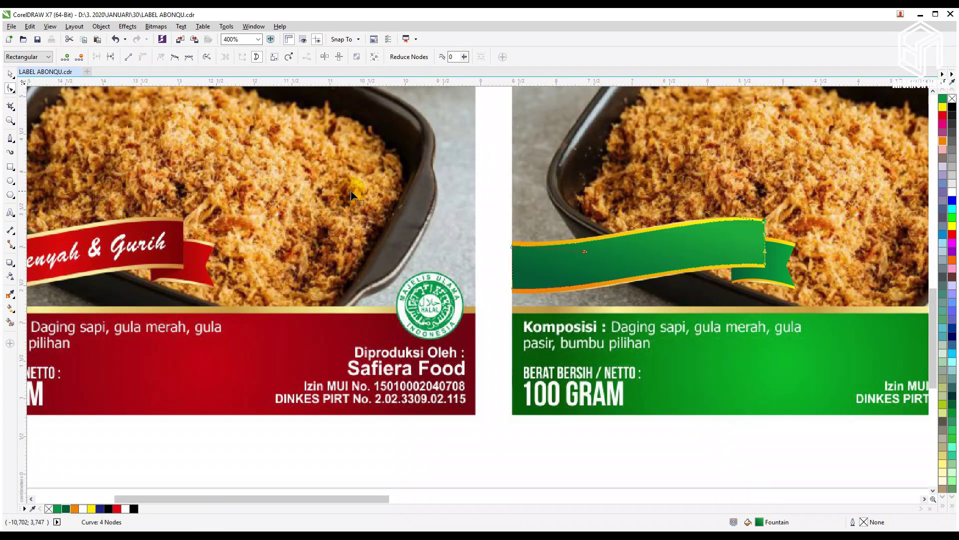
# - Lower the curve handle on the ribbon border's bottom edge near the tail to widen the border there
pyautogui.scroll(2, 650, 289)
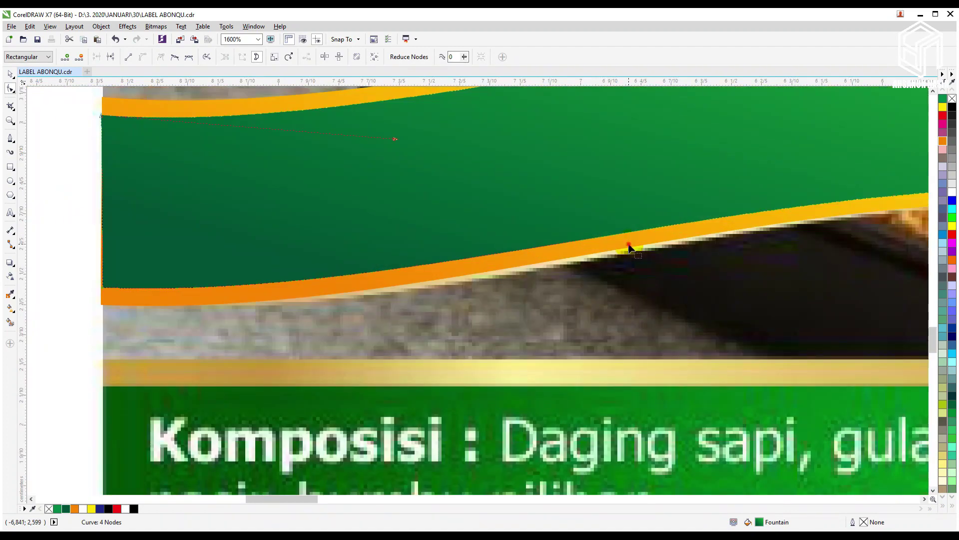
pyautogui.scroll(-2, 380, 250)
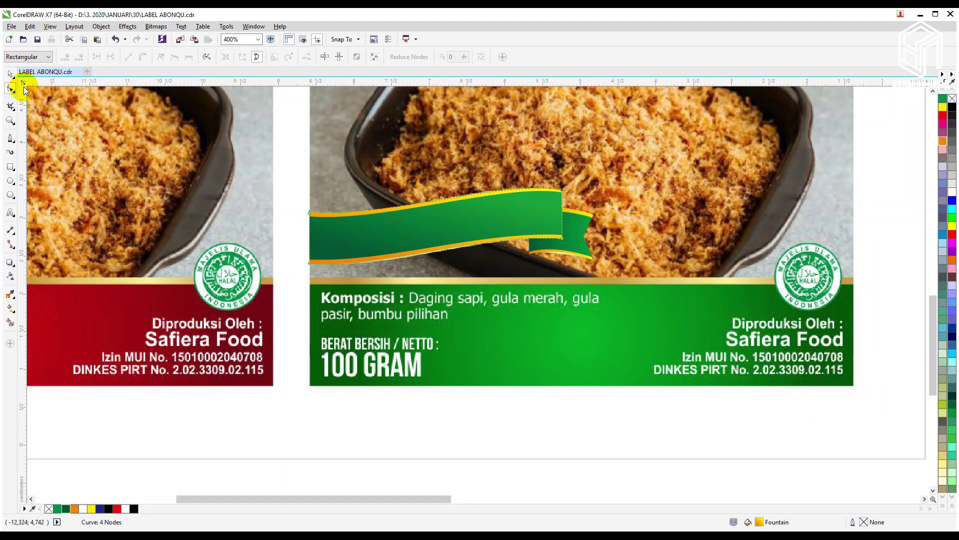
pyautogui.scroll(2, 559, 234)
pyautogui.click(221, 207)
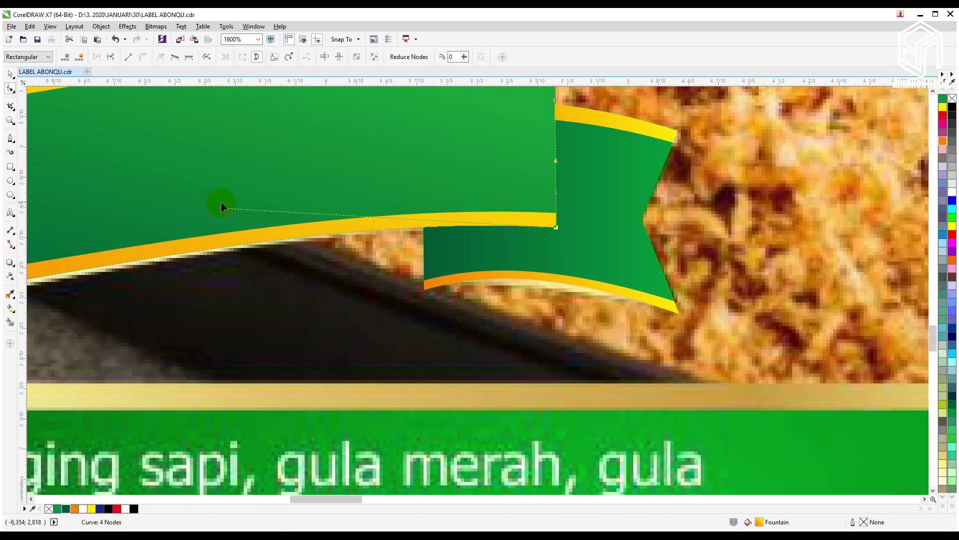
pyautogui.moveTo(226, 210); pyautogui.dragTo(226, 217)
pyautogui.scroll(-2, 225, 217)
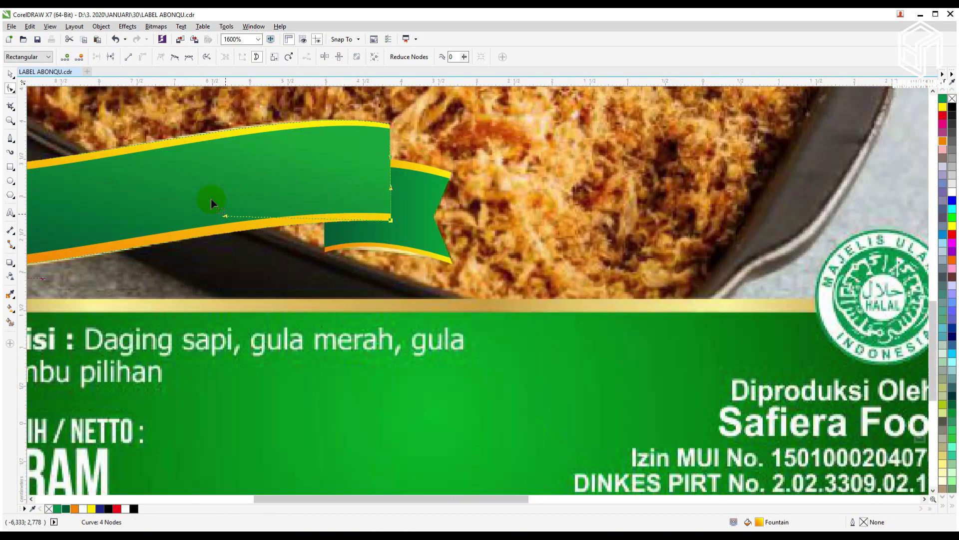
# - Group the ribbon, tail and their borders, and move the group to the Abon-Qu label's left edge, above the green information band
pyautogui.click(9, 75)
pyautogui.moveTo(37, 135); pyautogui.dragTo(378, 265)
pyautogui.hotkey('ctrl', 'g')
pyautogui.scroll(-2, 378, 262)
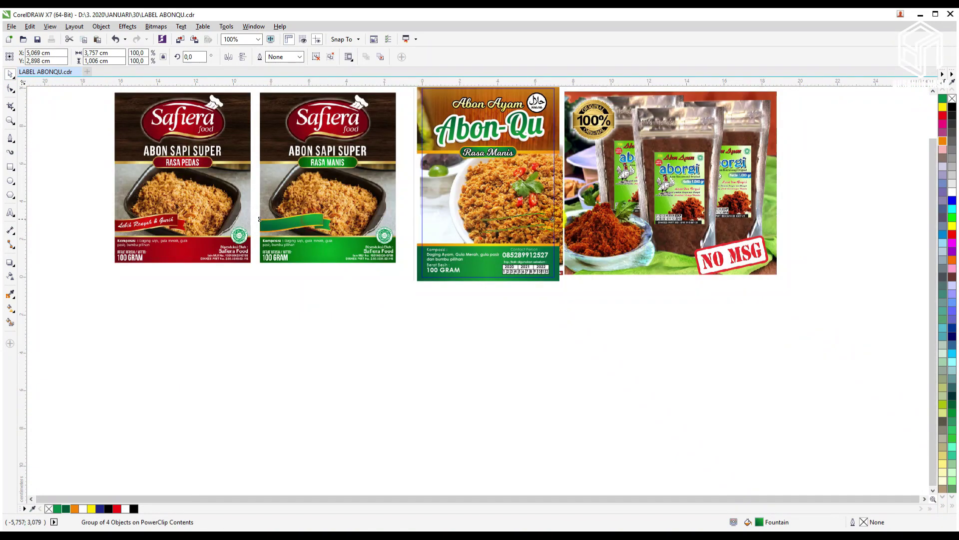
pyautogui.scroll(2, 455, 222)
pyautogui.moveTo(521, 254); pyautogui.dragTo(543, 275)
pyautogui.moveTo(511, 236); pyautogui.dragTo(511, 239)
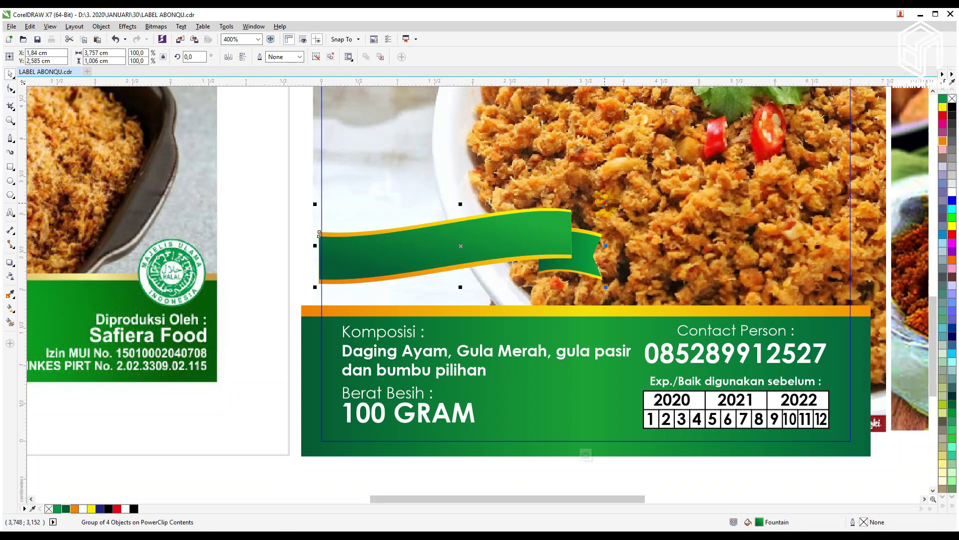
# - Enlarge the ribbon group to about 4.65 cm wide and reposition it at the label's left edge
pyautogui.moveTo(605, 204); pyautogui.dragTo(669, 191)
pyautogui.click(524, 233)
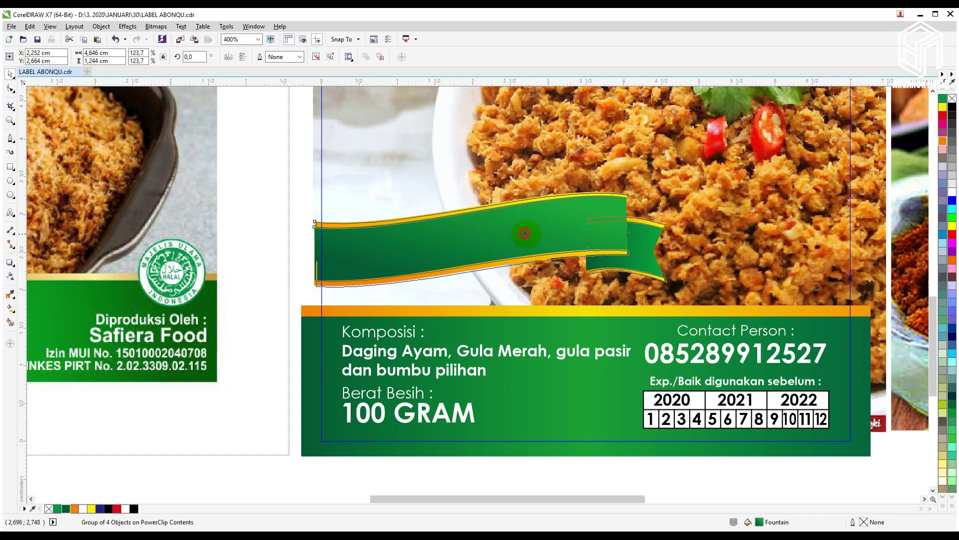
pyautogui.moveTo(524, 233); pyautogui.dragTo(526, 233)
pyautogui.click(271, 164)
pyautogui.scroll(-2, 342, 229)
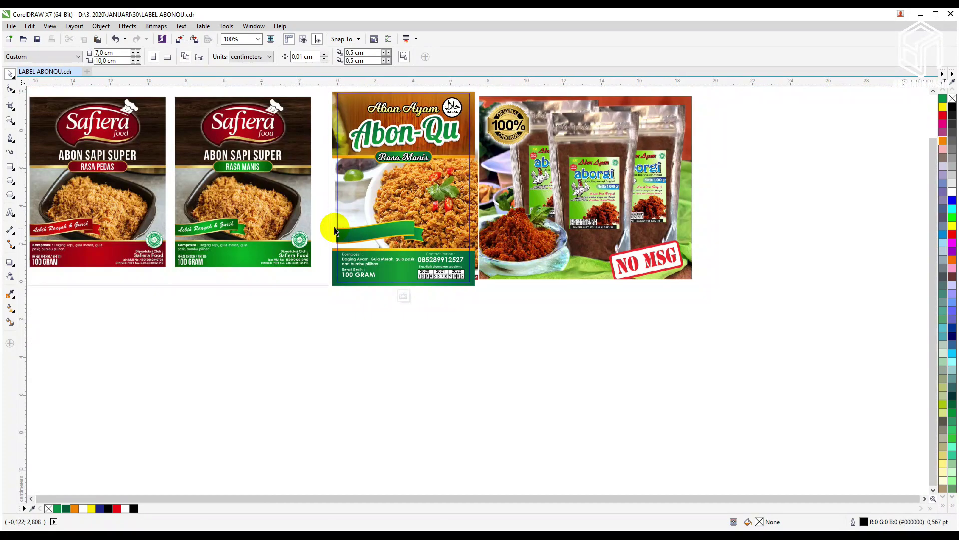
# - Add the artistic text "Lebih Renyah & Gurih" in the empty area below the labels
pyautogui.click(10, 212)
pyautogui.click(266, 356)
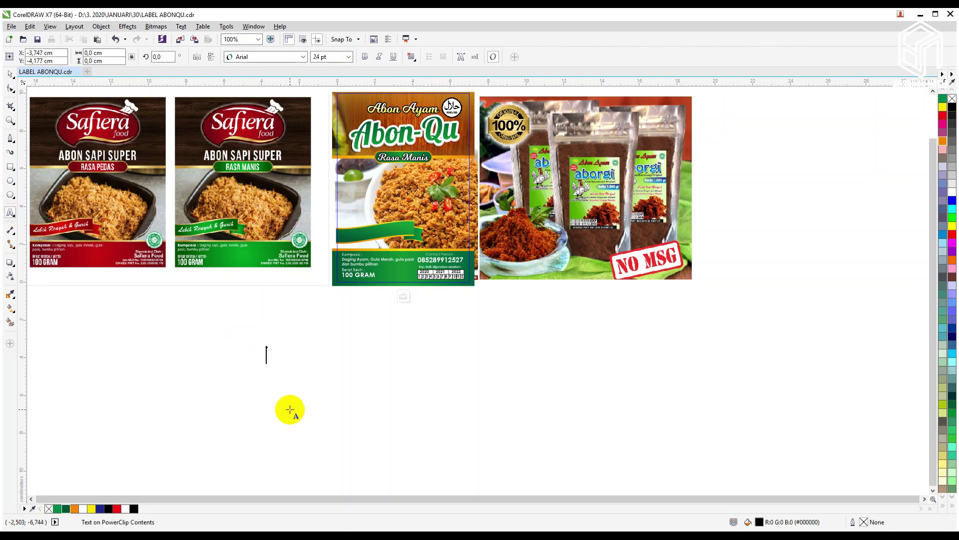
pyautogui.write('Lebih Renyah & G')
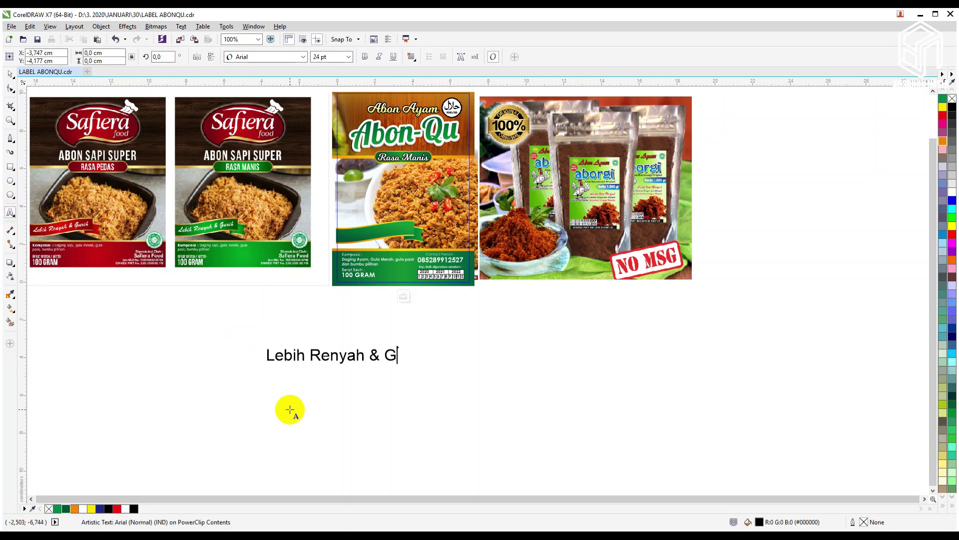
pyautogui.write('ih')
pyautogui.hotkey('ctrl', 'a')
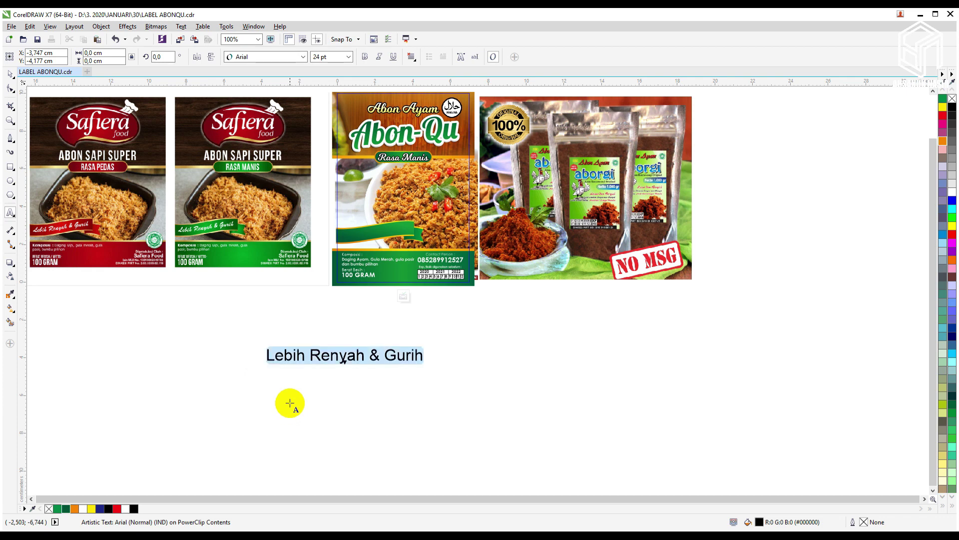
# - Set the tagline's font to Brush Script MT and move the text onto the green ribbon
pyautogui.click(10, 74)
pyautogui.click(278, 58)
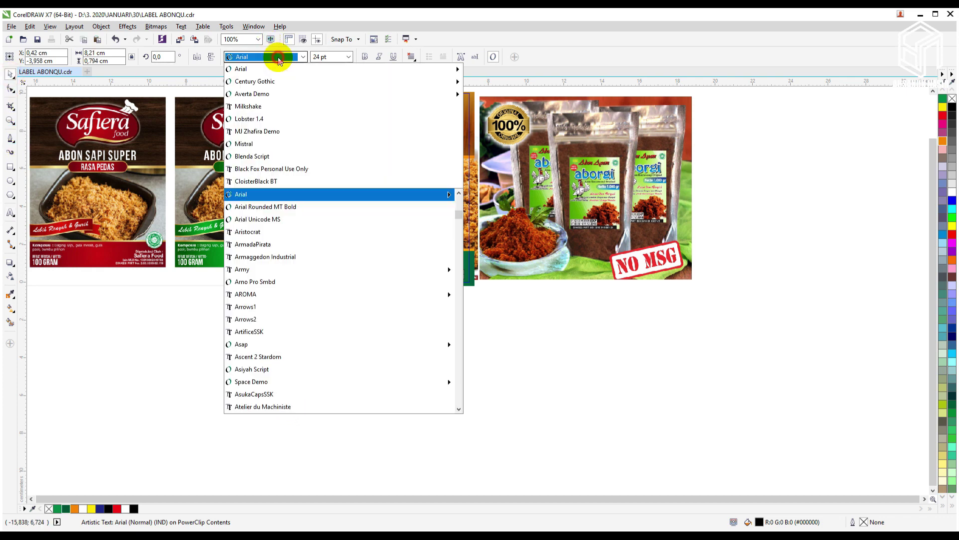
pyautogui.write('brus')
pyautogui.press('Down')
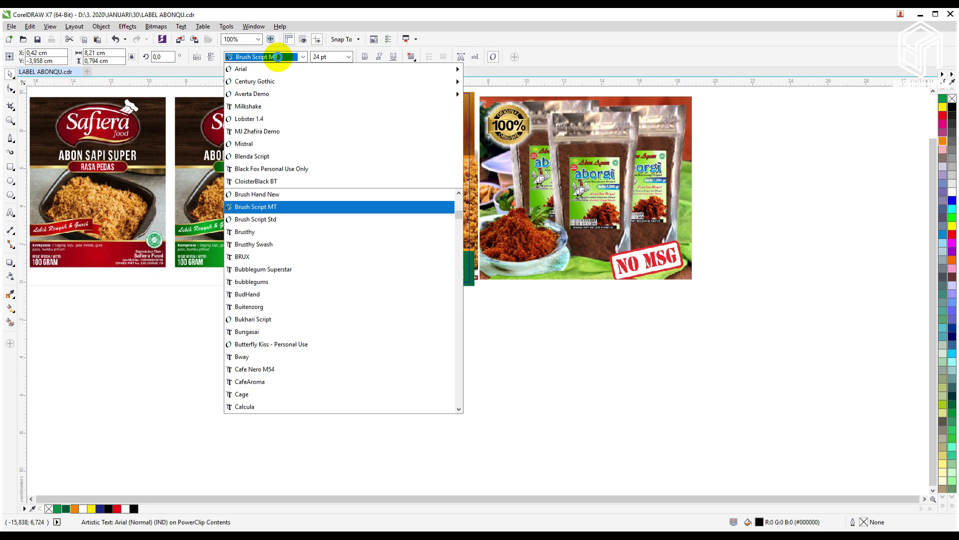
pyautogui.press('Return')
pyautogui.moveTo(367, 361); pyautogui.dragTo(426, 233)
# - Ungroup the ribbon so its main green shape can be selected separately
pyautogui.scroll(2, 424, 238)
pyautogui.click(358, 197)
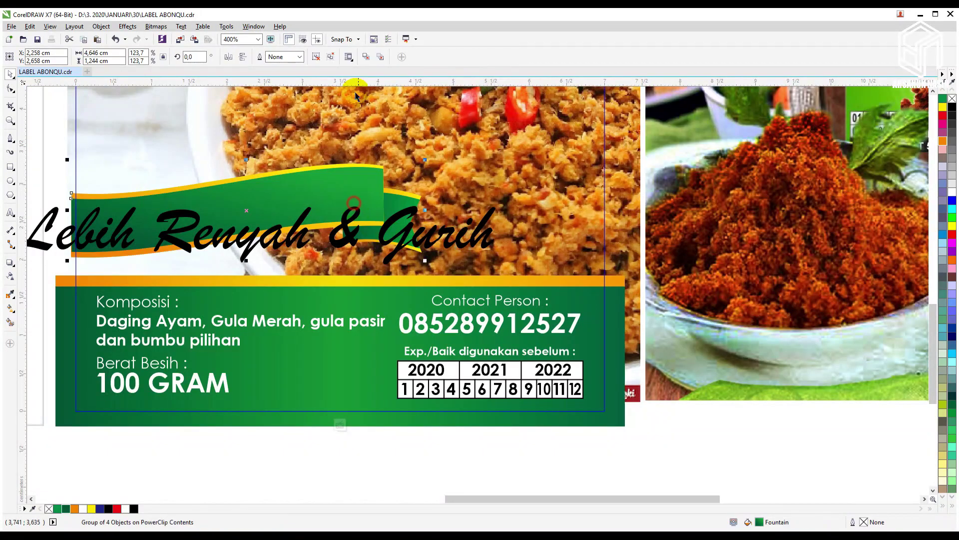
pyautogui.click(314, 56)
pyautogui.click(52, 114)
pyautogui.click(94, 234)
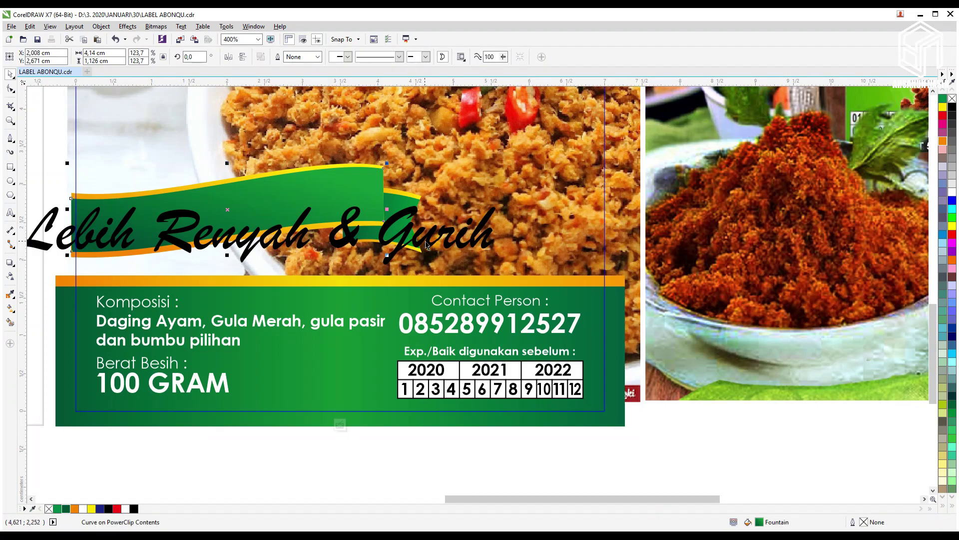
# - Scale the tagline down to about 3.77 cm wide and fill it with white
pyautogui.click(427, 245)
pyautogui.moveTo(499, 268); pyautogui.dragTo(401, 255)
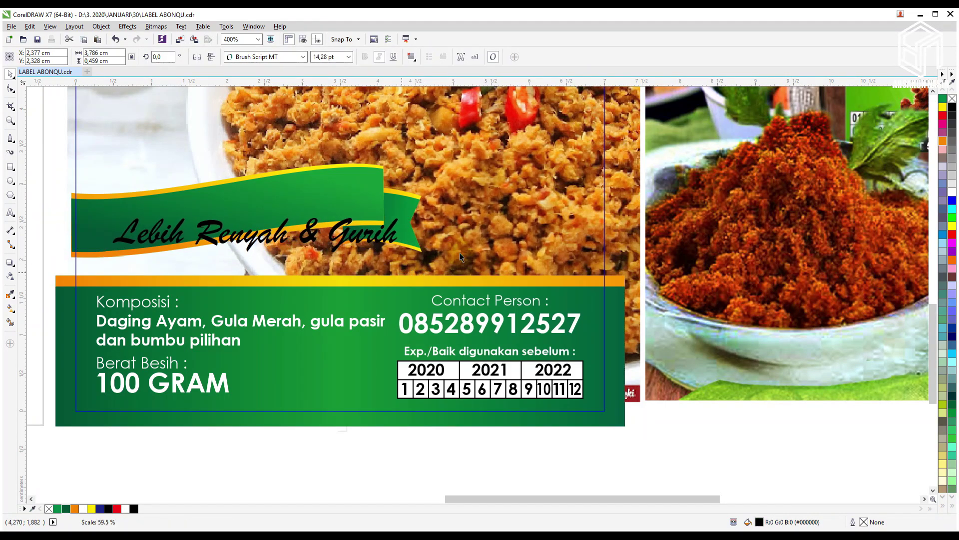
pyautogui.click(949, 192)
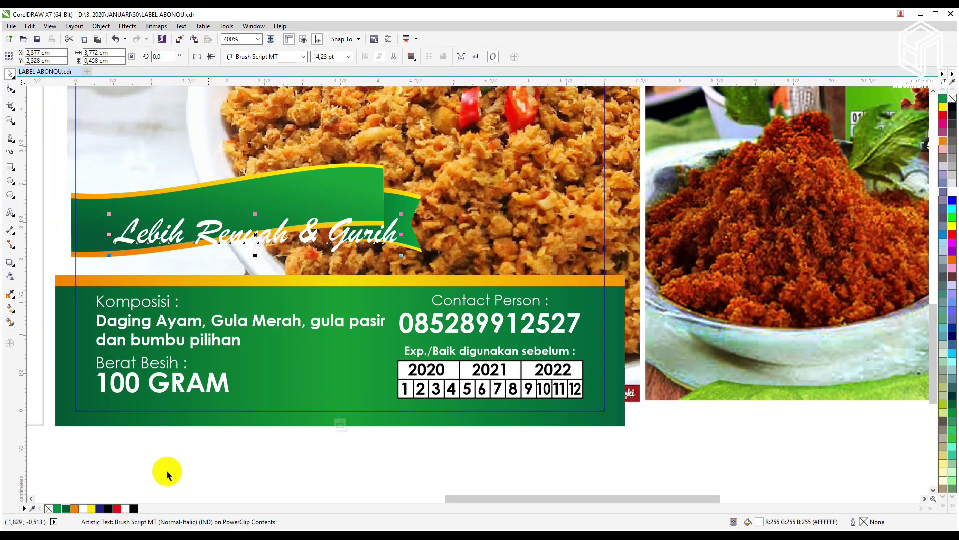
# - Give the tagline a dark green 2 pt outline with round corners, placed behind the fill and scaling with the object
pyautogui.rightClick(67, 508)
pyautogui.press('F12')
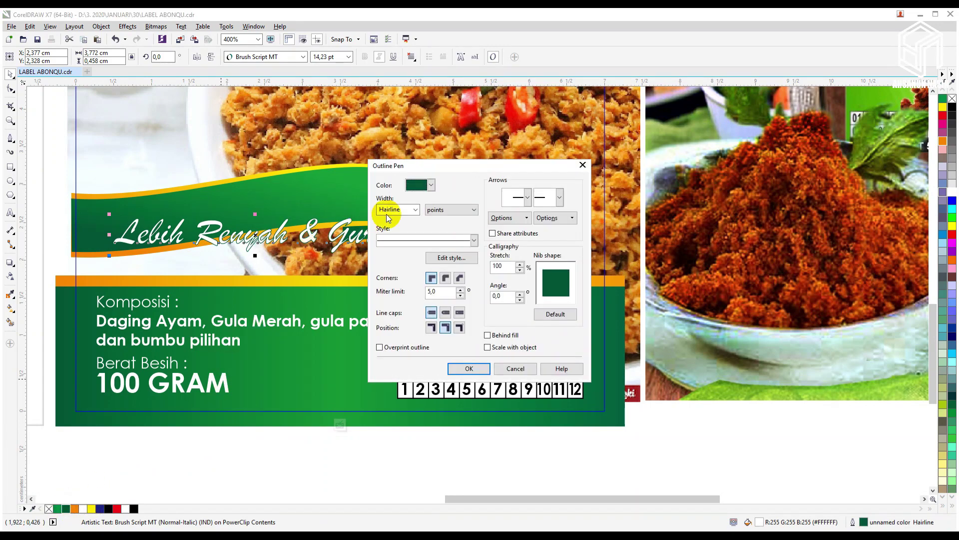
pyautogui.doubleClick(396, 210)
pyautogui.write('2')
pyautogui.click(445, 277)
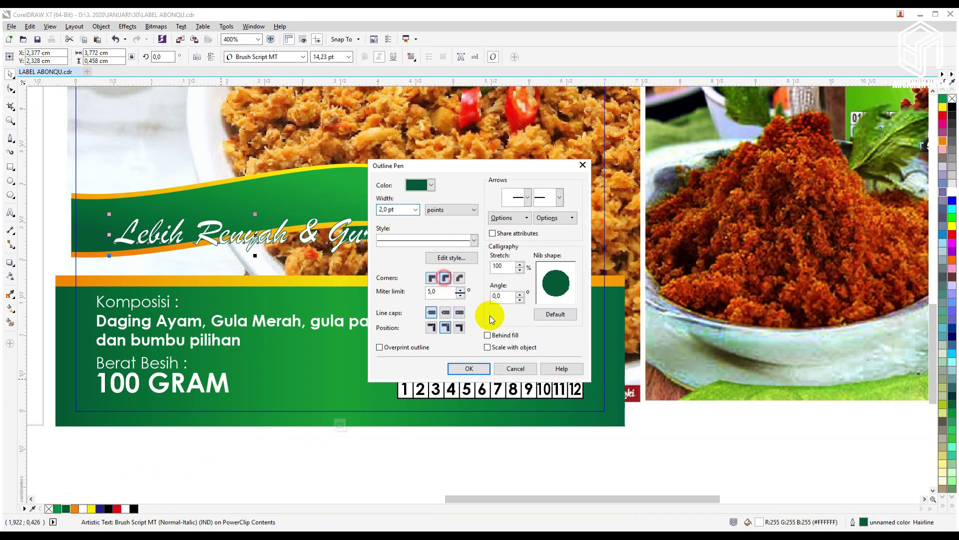
pyautogui.click(488, 335)
pyautogui.click(487, 346)
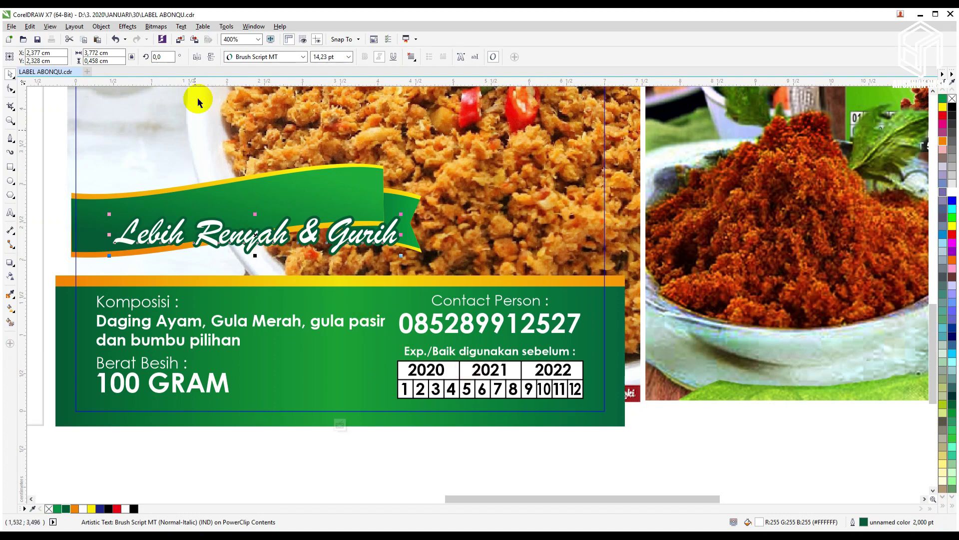
# - Fit the tagline text to the upper curve of the green ribbon
pyautogui.click(181, 26)
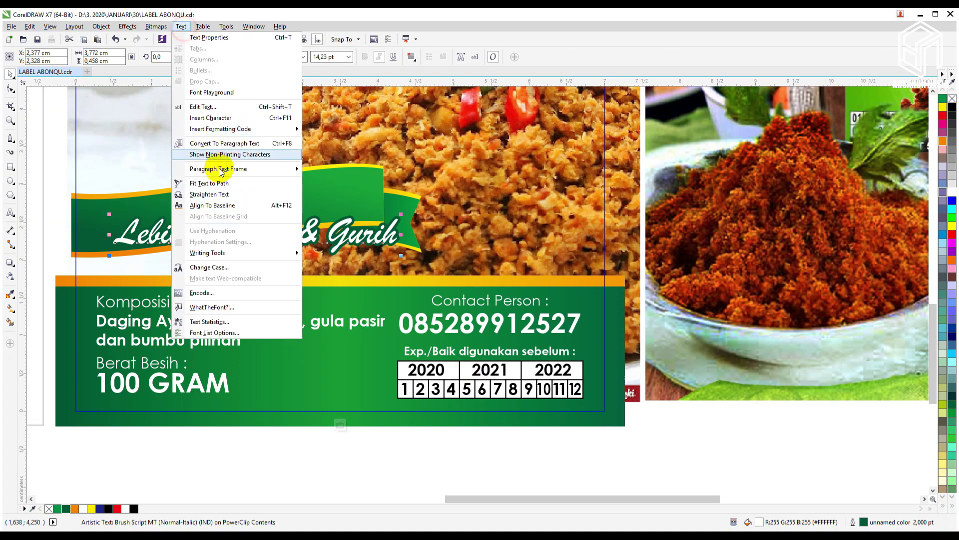
pyautogui.click(192, 183)
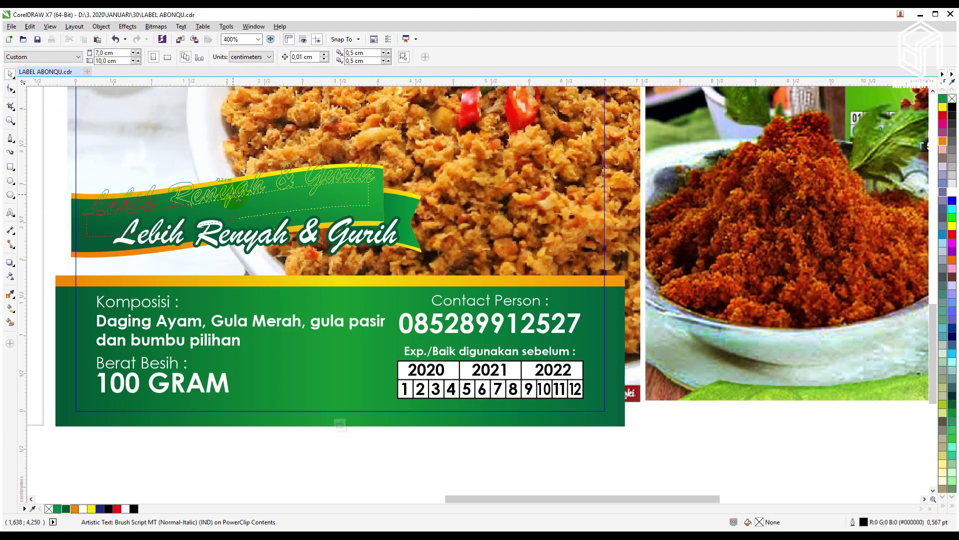
pyautogui.click(240, 194)
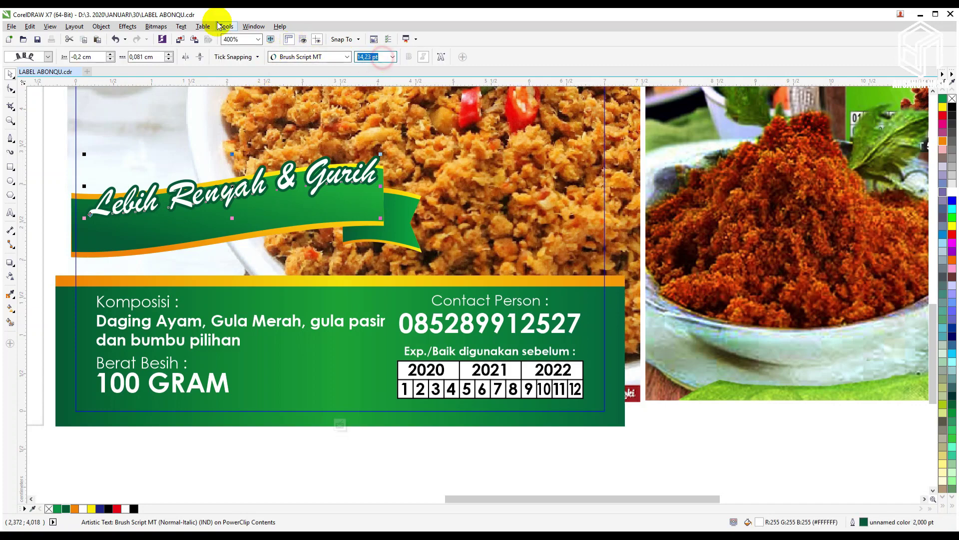
# - Set the tagline's offset from the ribbon's curve to -0.4 cm and its font size to 13 pt
pyautogui.write('12')
pyautogui.press('Return')
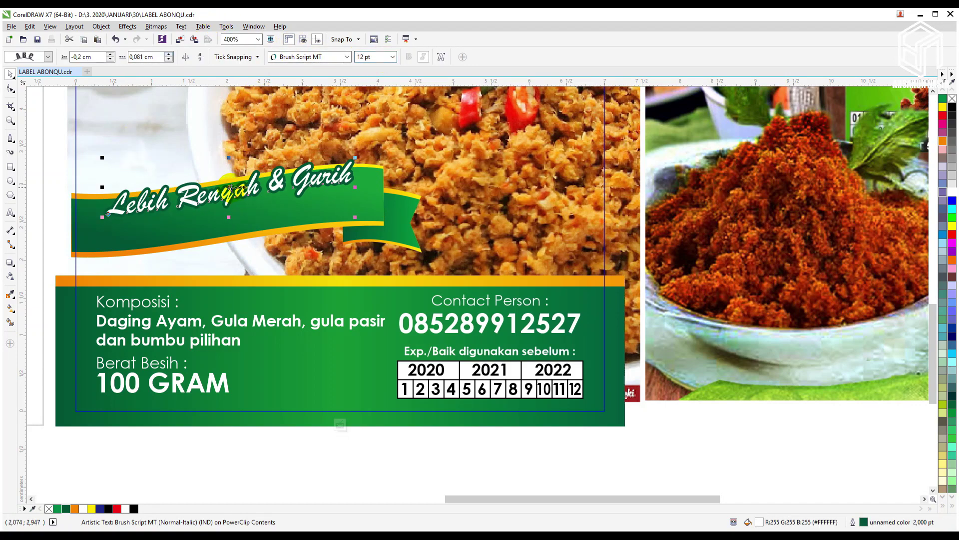
pyautogui.moveTo(229, 187); pyautogui.dragTo(231, 207)
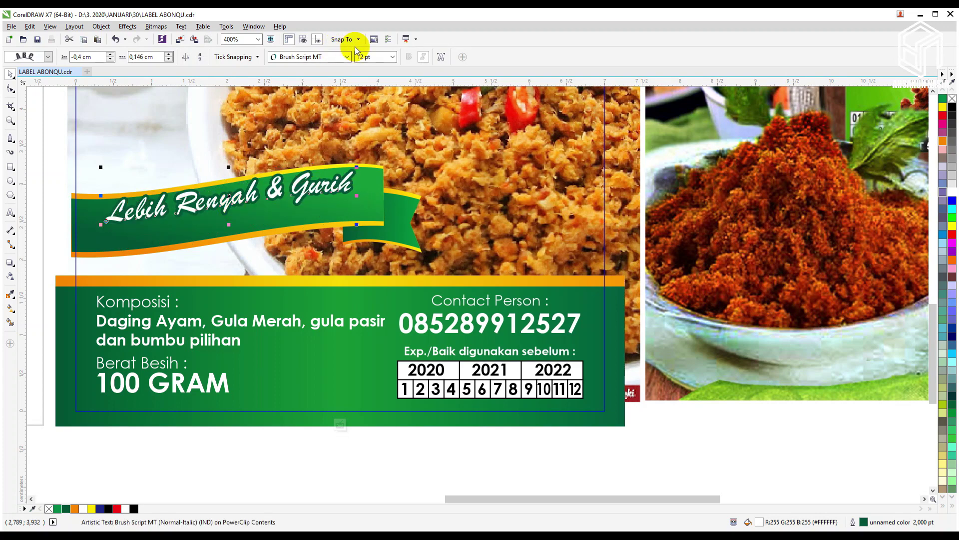
pyautogui.moveTo(373, 59); pyautogui.dragTo(304, 27)
pyautogui.write('13')
pyautogui.press('Return')
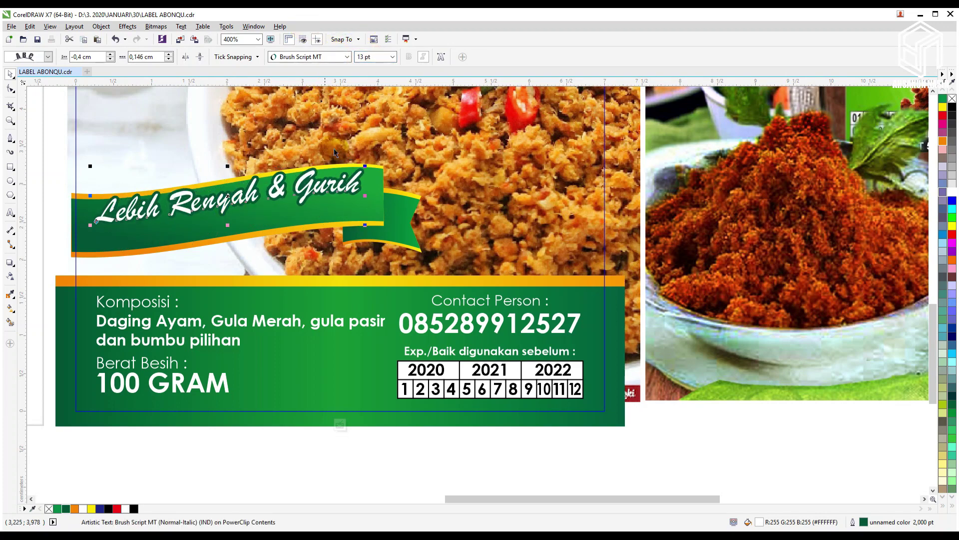
# - Move the tagline about 0.15 cm down to center it vertically within the green ribbon
pyautogui.click(274, 187)
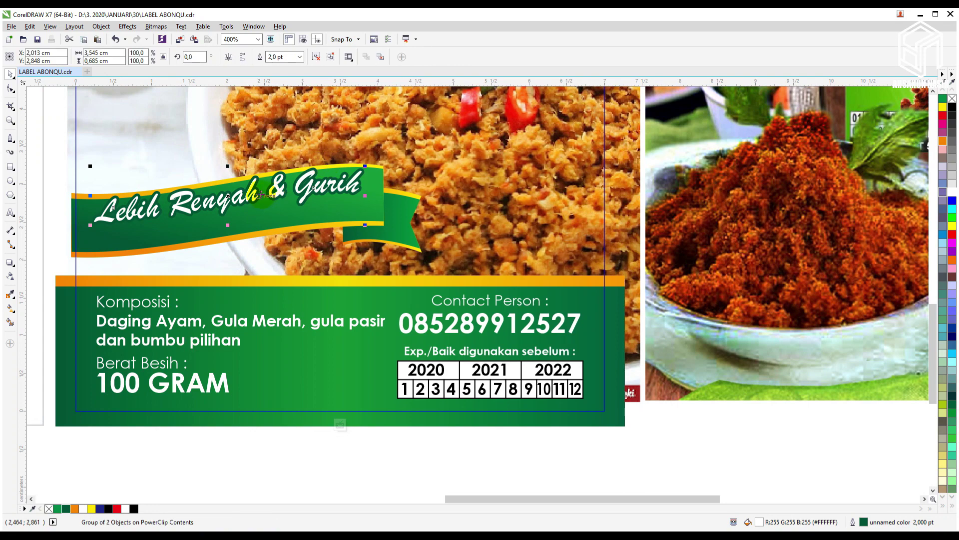
pyautogui.scroll(2, 259, 192)
pyautogui.moveTo(245, 188); pyautogui.dragTo(250, 232)
pyautogui.scroll(-1, 265, 231)
pyautogui.scroll(-2, 266, 233)
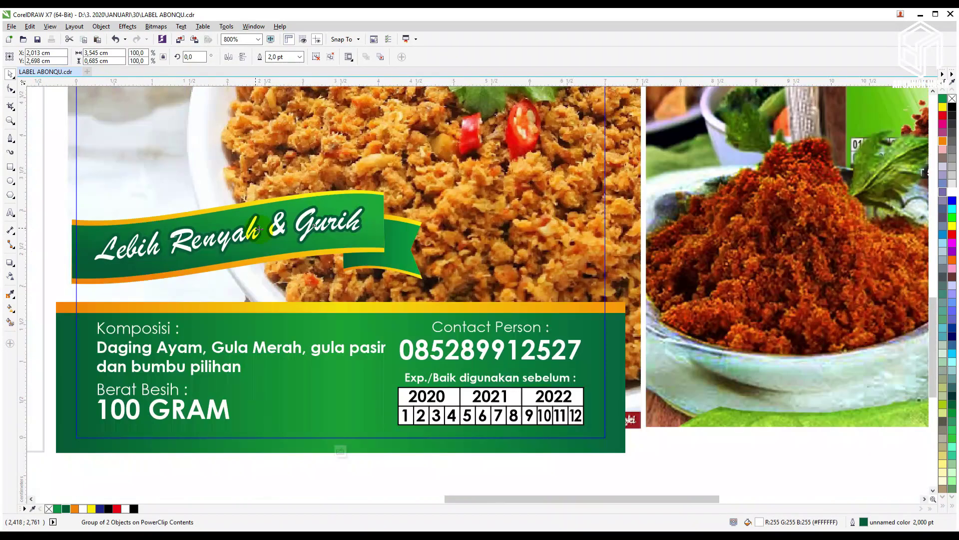
# - Select all the ribbon pieces together with the tagline and group them
pyautogui.scroll(-1, 185, 229)
pyautogui.click(117, 239)
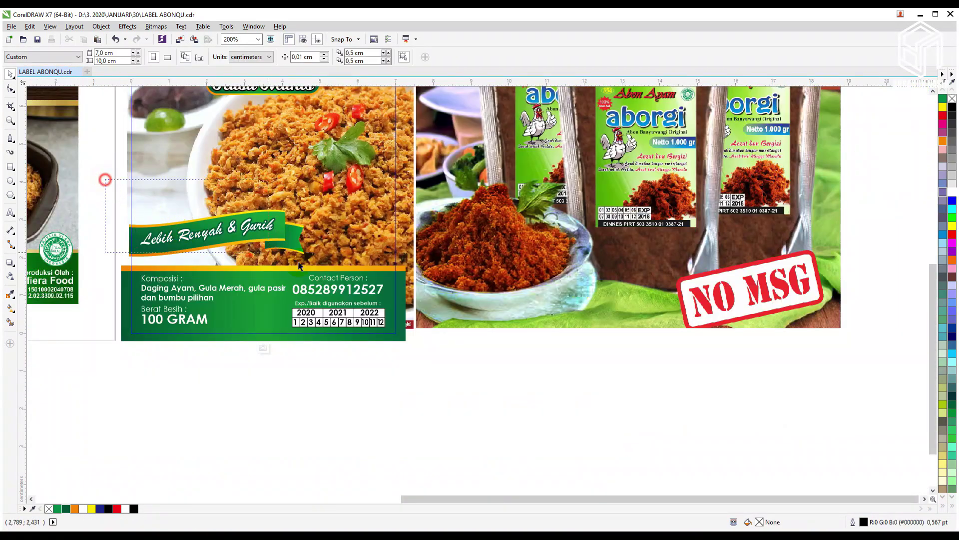
pyautogui.moveTo(103, 180); pyautogui.dragTo(334, 270)
pyautogui.click(328, 269)
pyautogui.scroll(-4, 268, 360)
pyautogui.scroll(3, 261, 360)
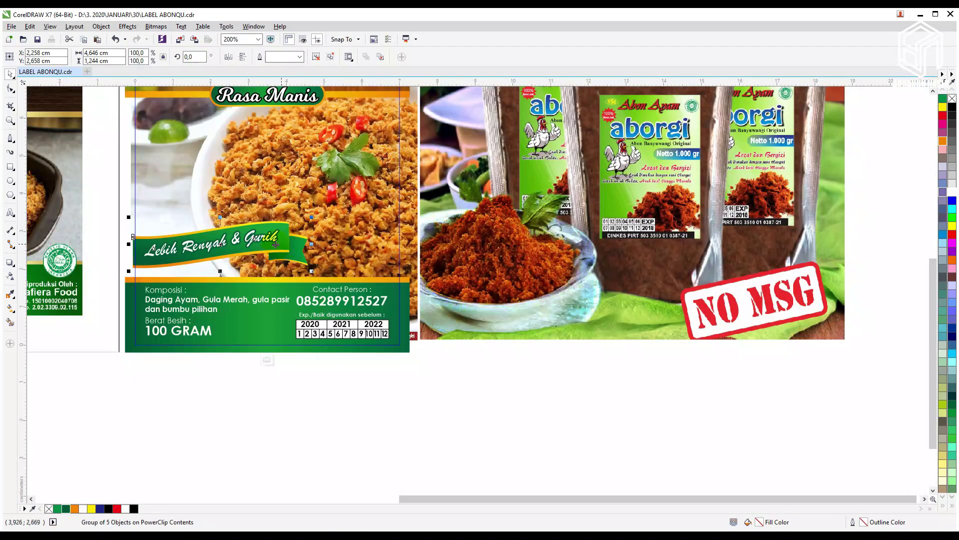
pyautogui.scroll(4, 272, 240)
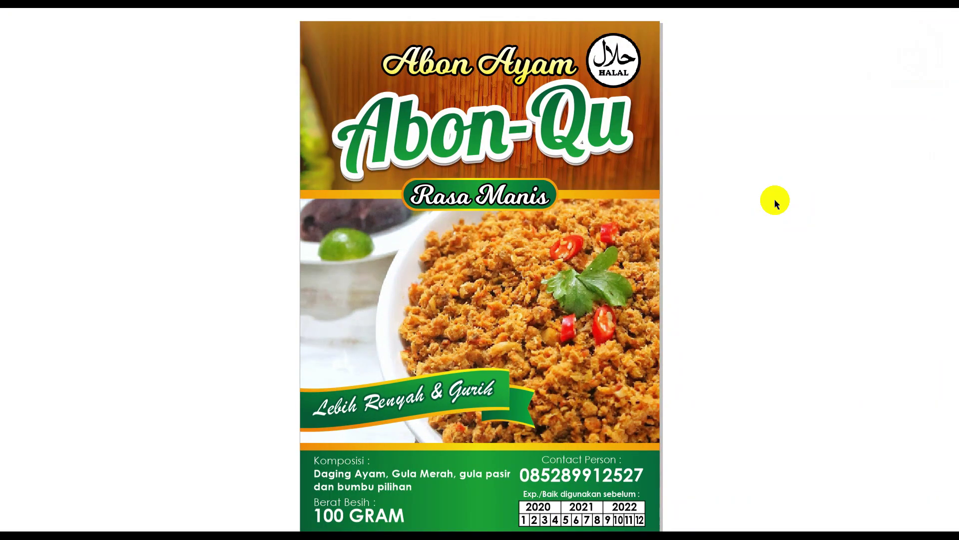
# - Leave the full-screen preview, duplicate the finished label beside the original, and open the copy's PowerClip contents for editing
pyautogui.press('F9')
pyautogui.click(743, 189)
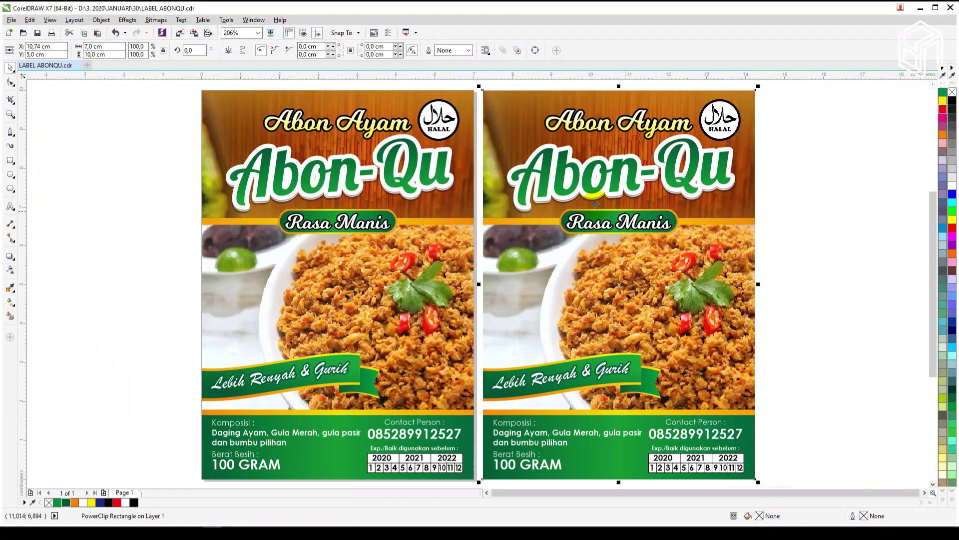
pyautogui.doubleClick(634, 198)
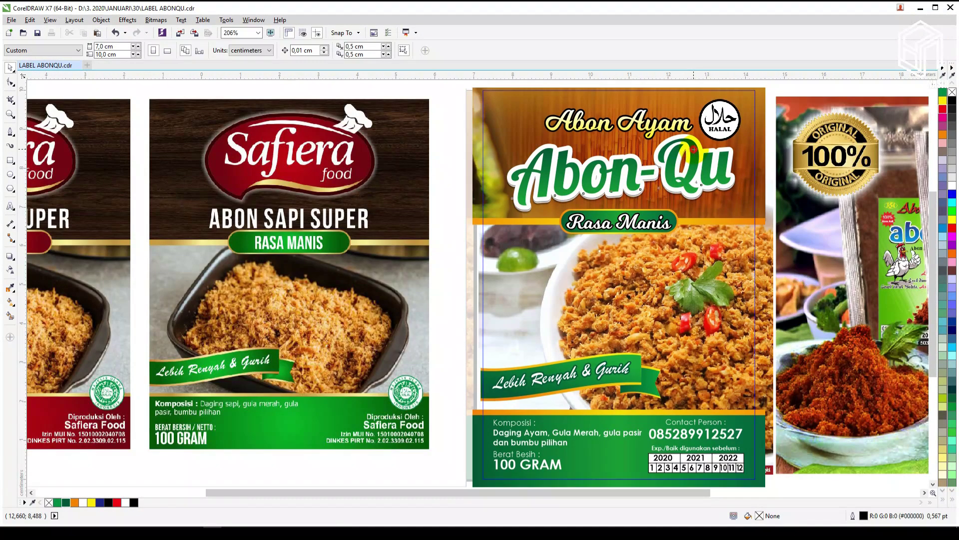
# - Fill the copy's Abon-Qu title with dark red C37 M100 Y100 K5
pyautogui.click(943, 109)
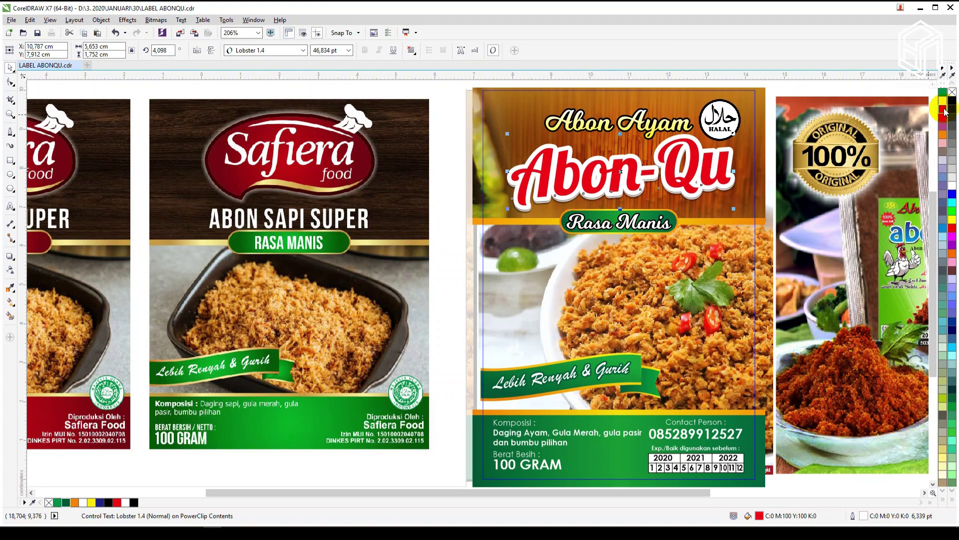
pyautogui.click(944, 110)
pyautogui.click(930, 131)
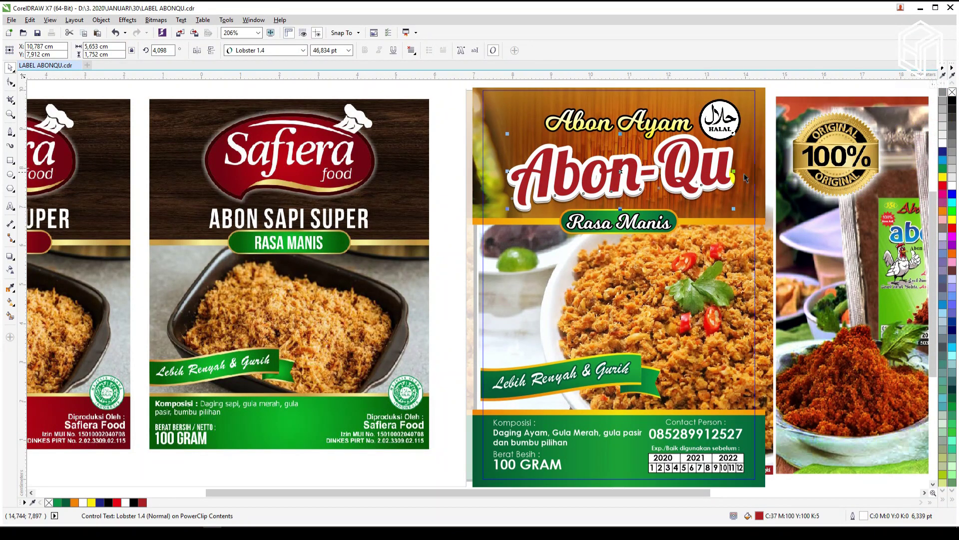
# - Apply a linear gradient to the Abon-Qu title from the dark red to red C0 M100 Y100 K0
pyautogui.press('F11')
pyautogui.click(669, 228)
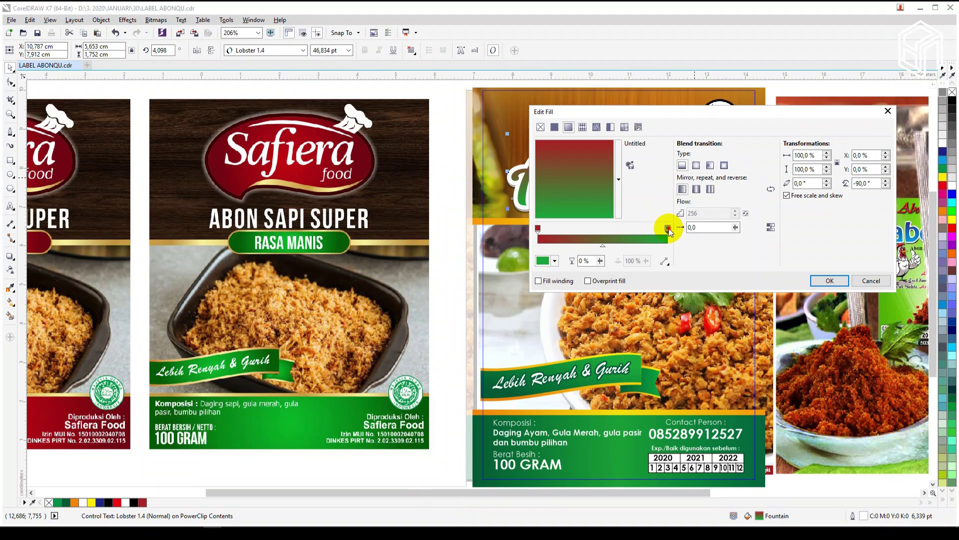
pyautogui.click(541, 261)
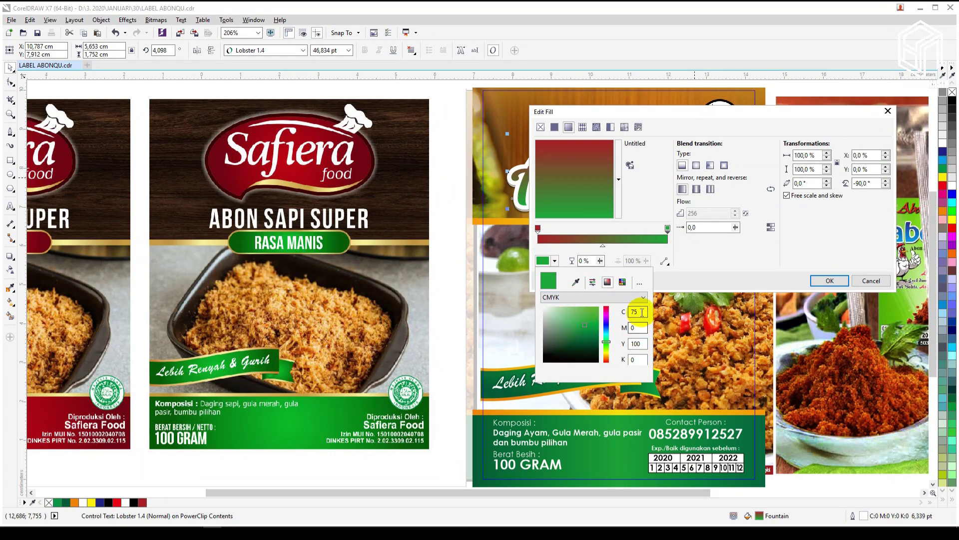
pyautogui.write('100')
pyautogui.press('Tab')
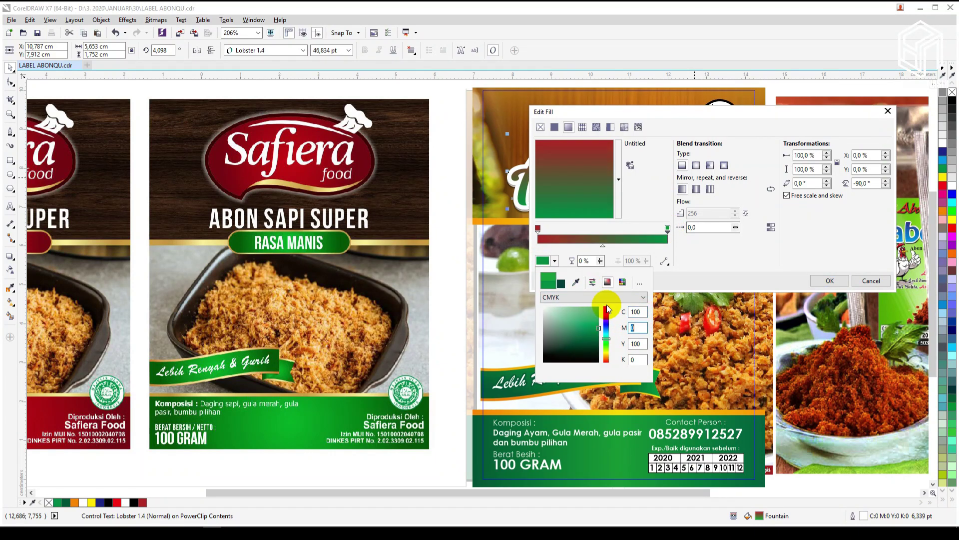
pyautogui.click(640, 312)
pyautogui.write('0')
pyautogui.press('Tab')
pyautogui.write('00')
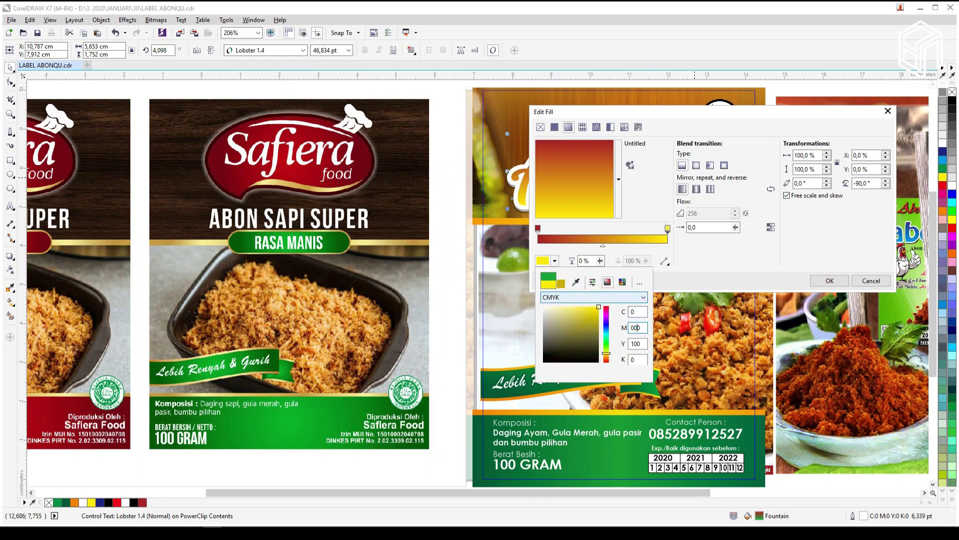
pyautogui.write('100')
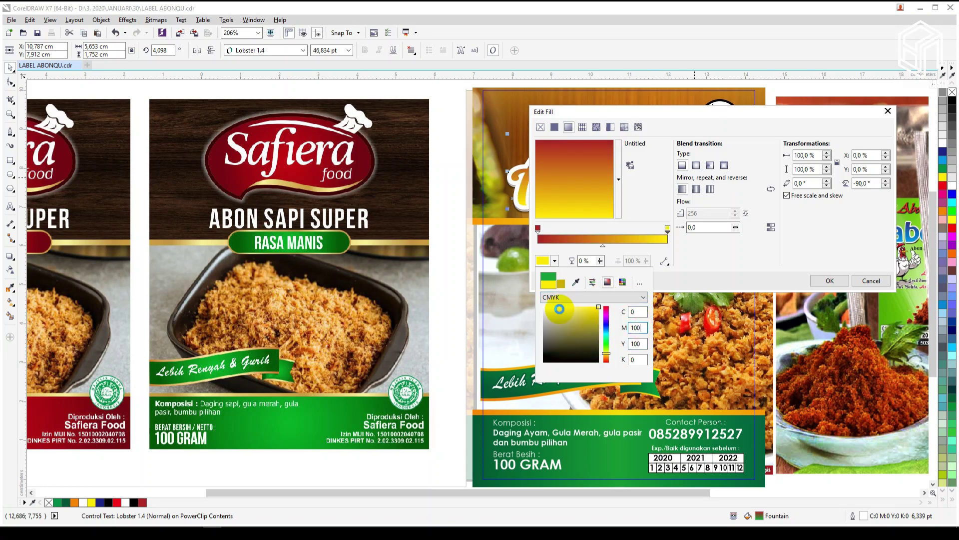
pyautogui.press('Tab')
pyautogui.click(825, 278)
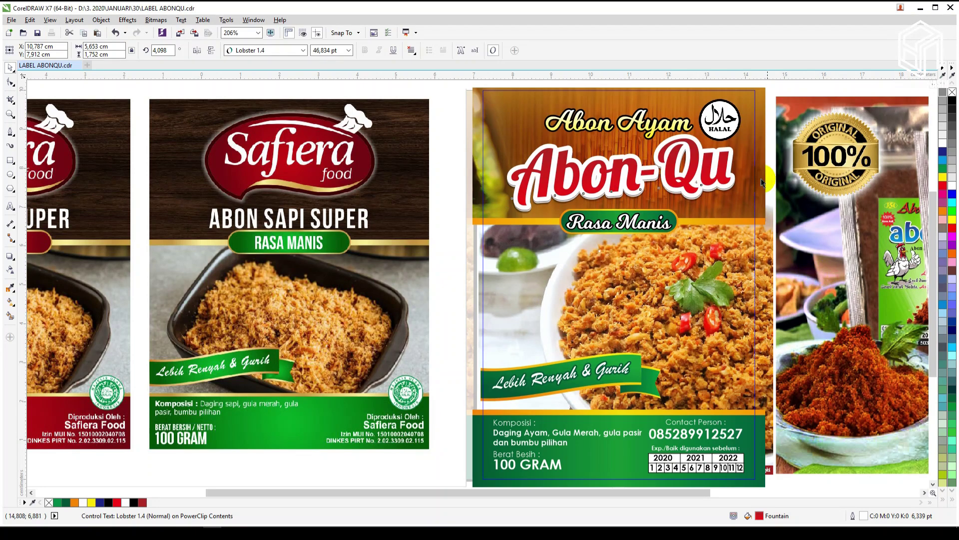
# - Ungroup the Rasa Manis badge on the copied label
pyautogui.click(786, 86)
pyautogui.click(659, 218)
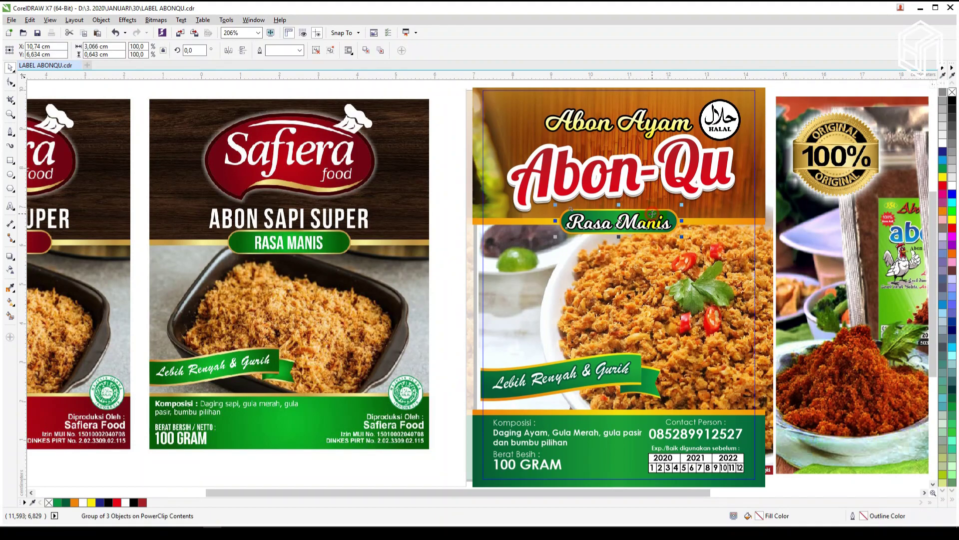
pyautogui.click(318, 53)
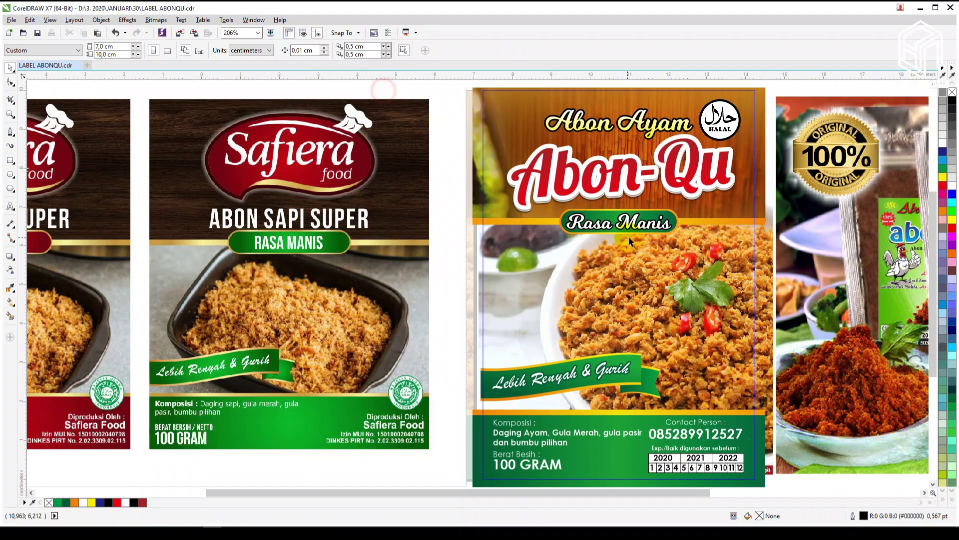
# - Set both outer stops of the green Rasa Manis badge's gradient to dark red C37 M100 Y100 K5
pyautogui.scroll(4, 633, 224)
pyautogui.click(553, 189)
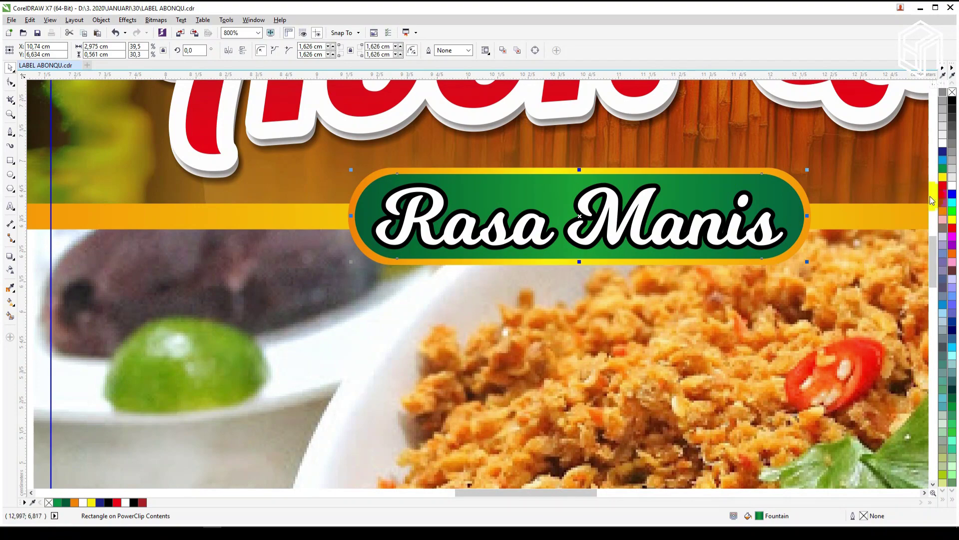
pyautogui.click(943, 187)
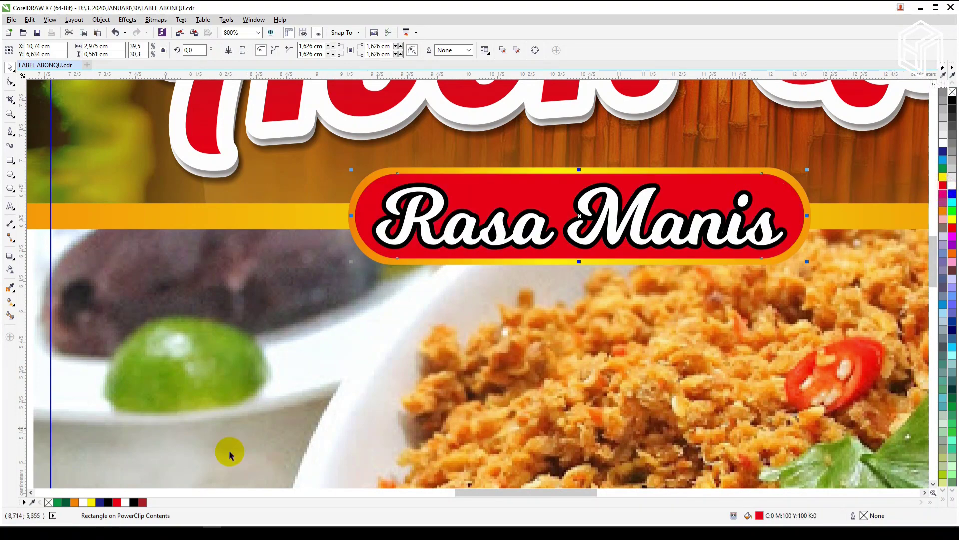
pyautogui.click(142, 502)
pyautogui.press('F11')
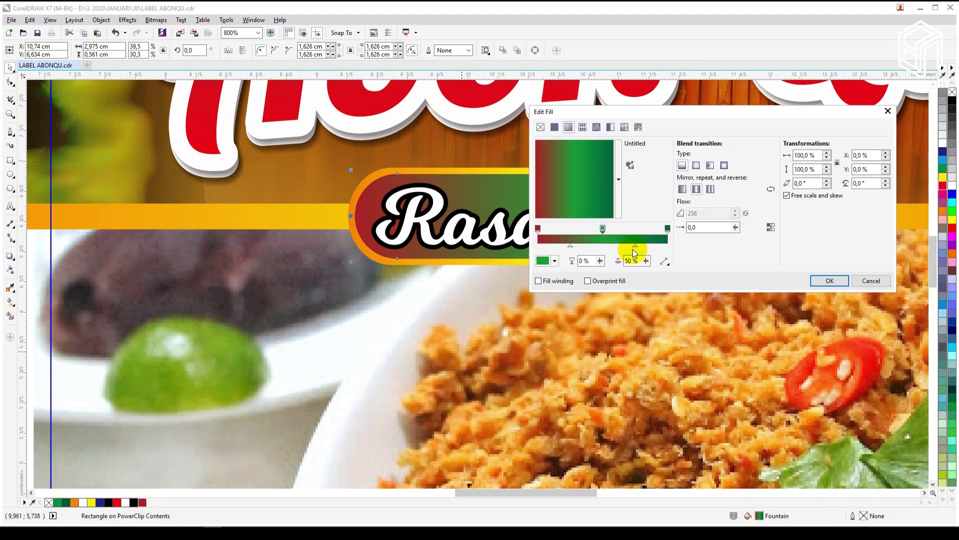
pyautogui.click(667, 228)
pyautogui.click(551, 262)
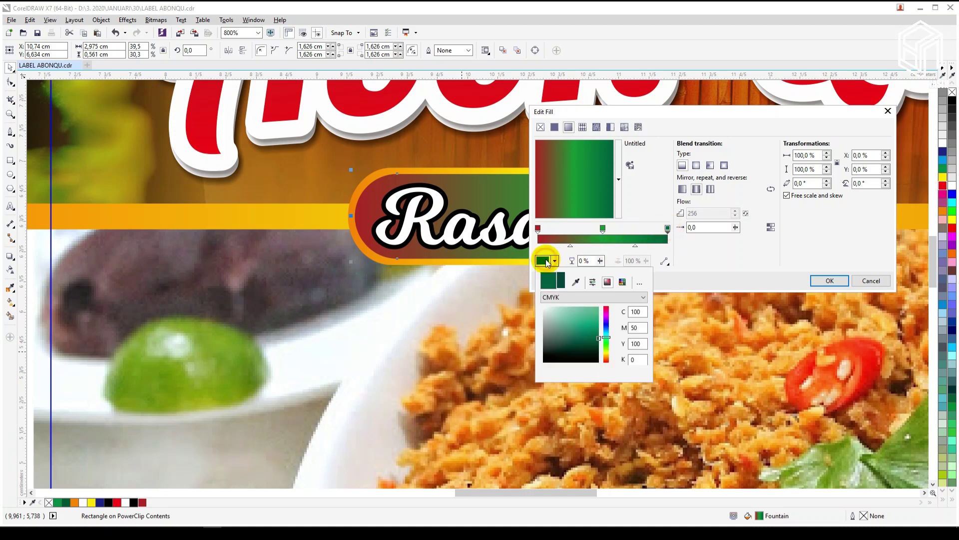
pyautogui.click(576, 282)
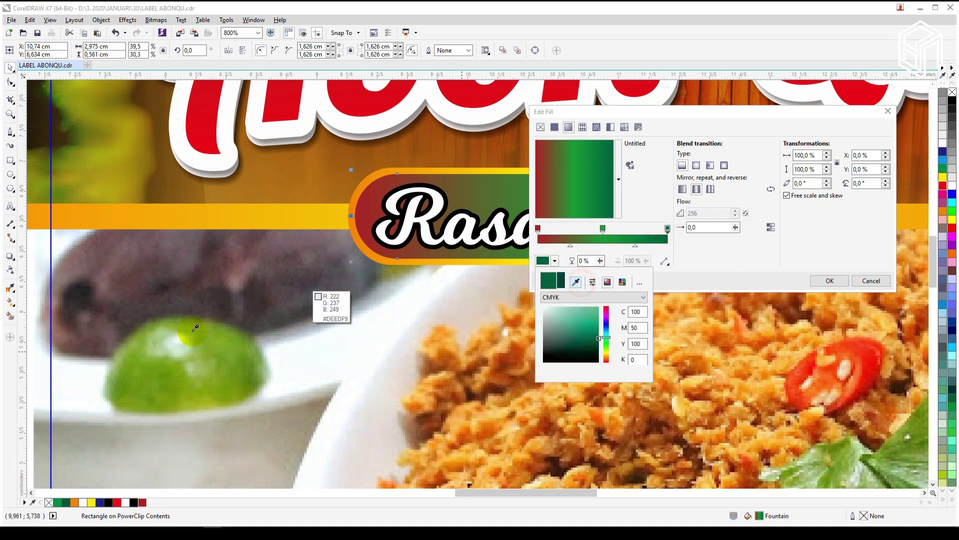
pyautogui.click(143, 501)
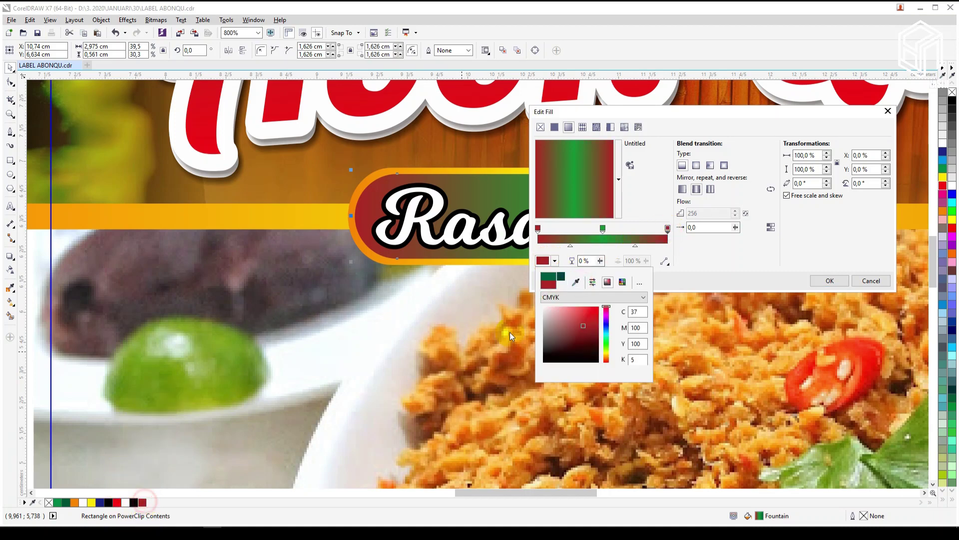
# - Set the middle stop of the badge's gradient to red C0 M100 Y100 K0 and apply the fill
pyautogui.click(603, 229)
pyautogui.click(549, 262)
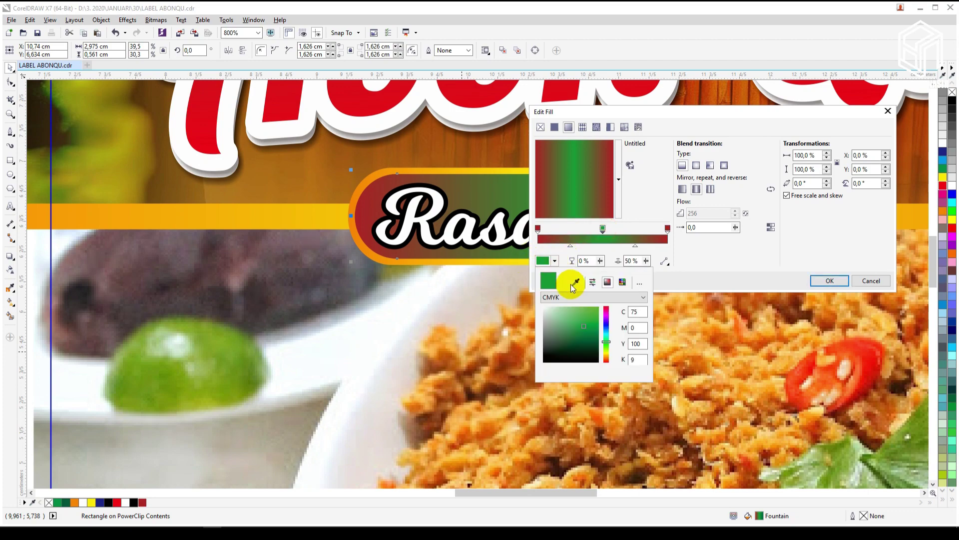
pyautogui.click(574, 281)
pyautogui.click(117, 502)
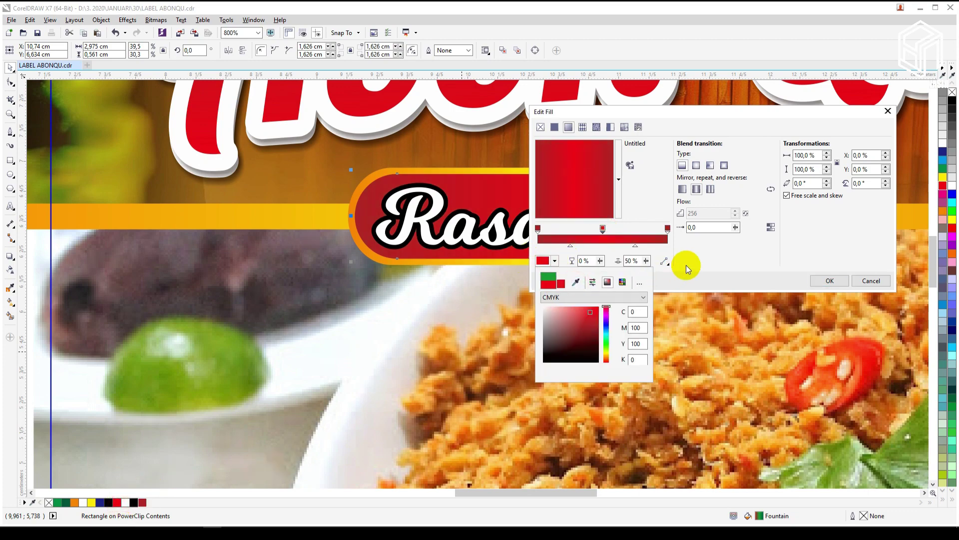
pyautogui.click(769, 266)
pyautogui.click(829, 280)
# - Fill the Rasa Manis text with yellow C0 M0 Y100 K0
pyautogui.click(599, 228)
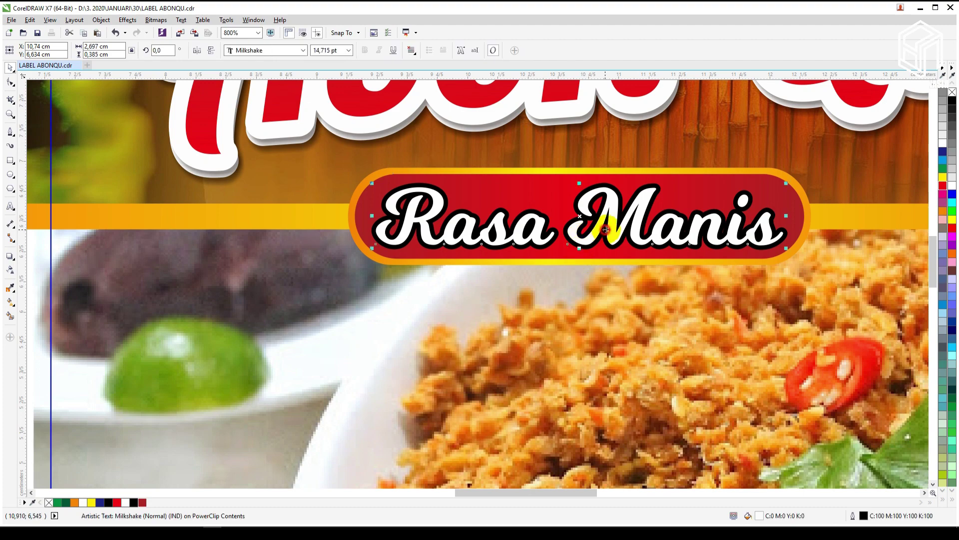
pyautogui.click(942, 177)
pyautogui.scroll(-2, 505, 210)
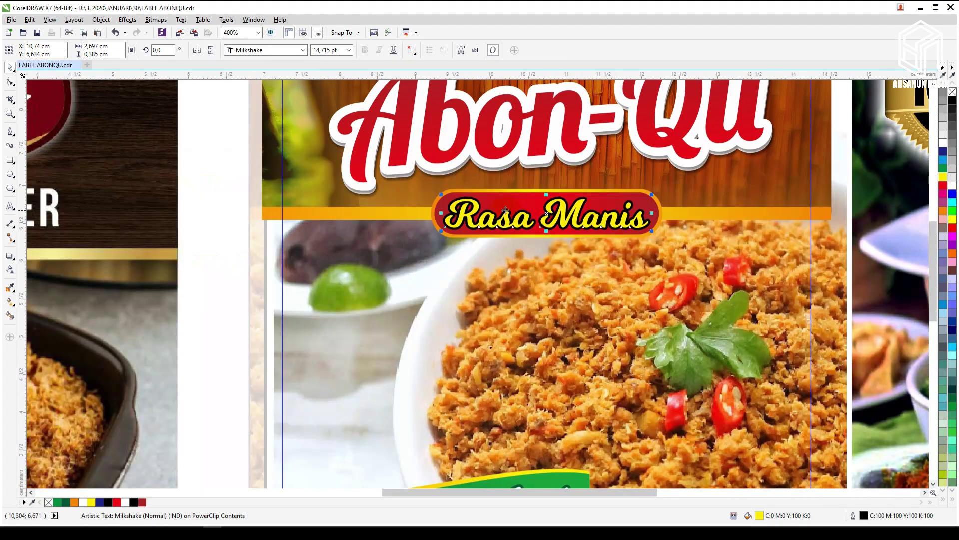
# - Set the start stop of the green product information panel's gradient to dark red C37 M100 Y100 K5
pyautogui.scroll(-4, 349, 236)
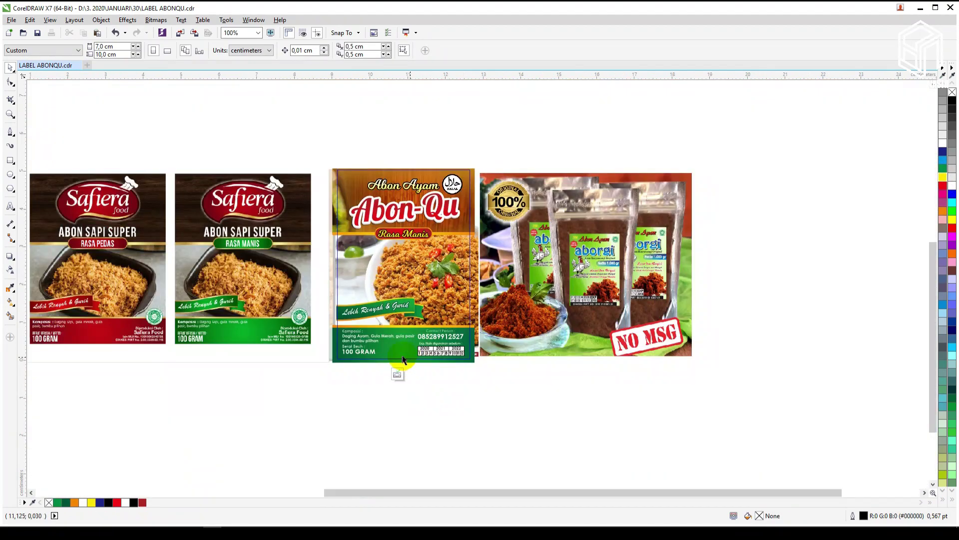
pyautogui.scroll(4, 400, 364)
pyautogui.click(381, 335)
pyautogui.press('F11')
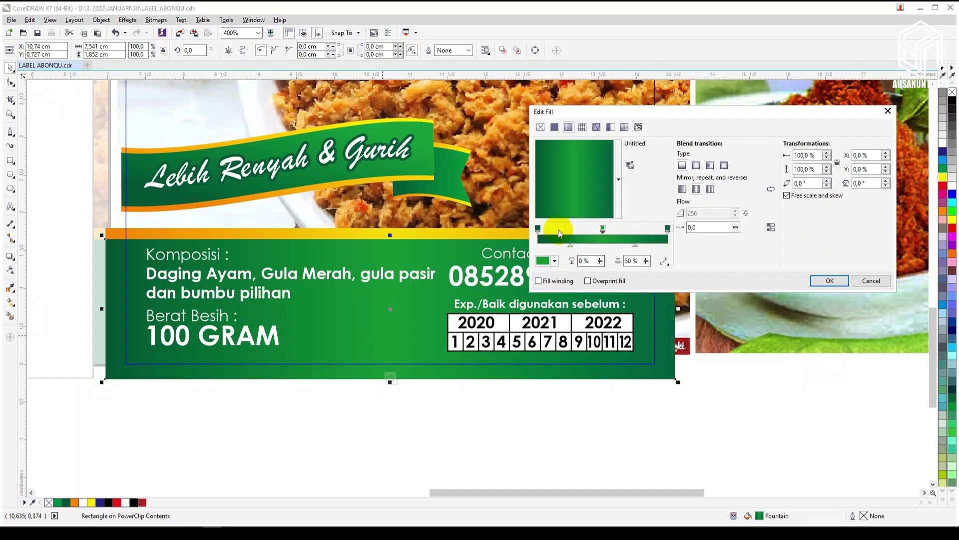
pyautogui.click(549, 261)
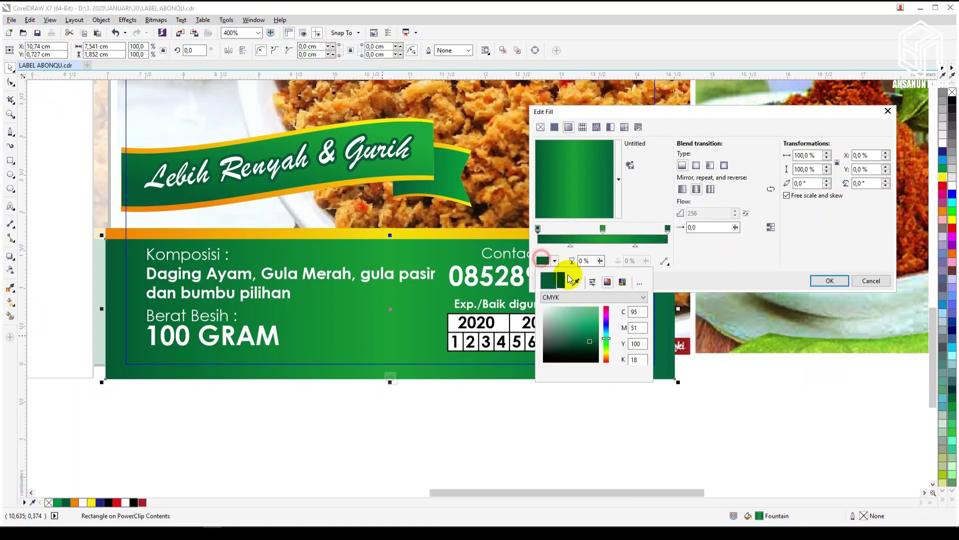
pyautogui.click(576, 281)
pyautogui.click(142, 502)
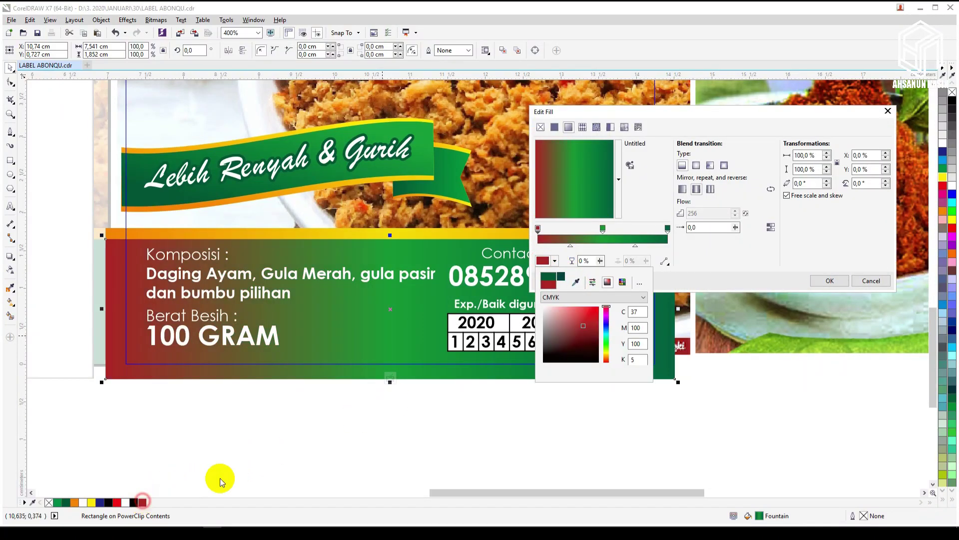
# - Set the end stop of the information panel's gradient to dark red C37 M100 Y100 K5
pyautogui.click(668, 228)
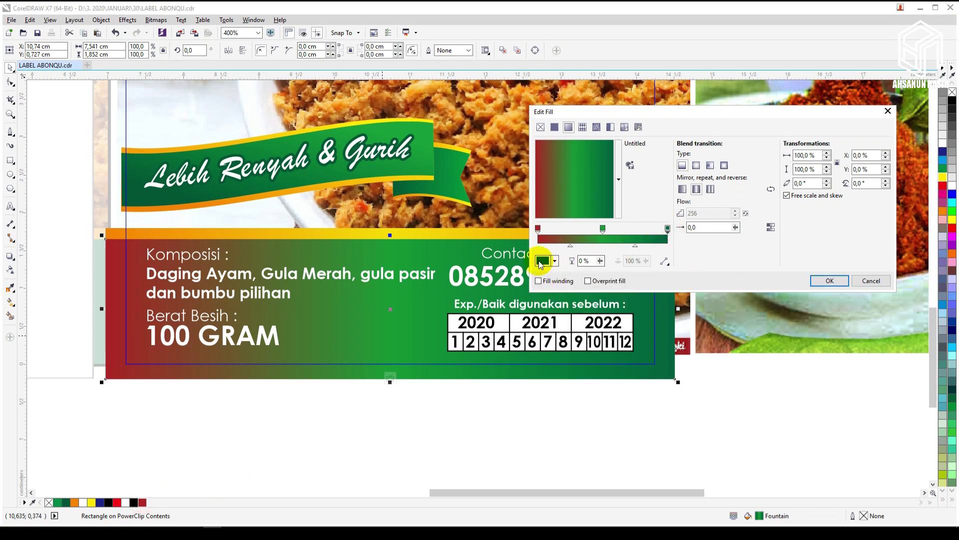
pyautogui.click(544, 260)
pyautogui.click(576, 282)
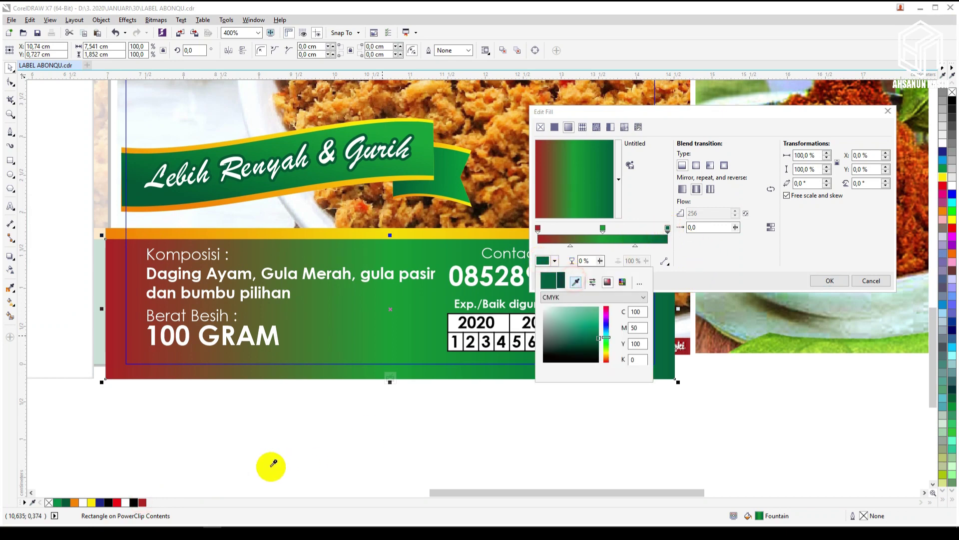
pyautogui.click(149, 501)
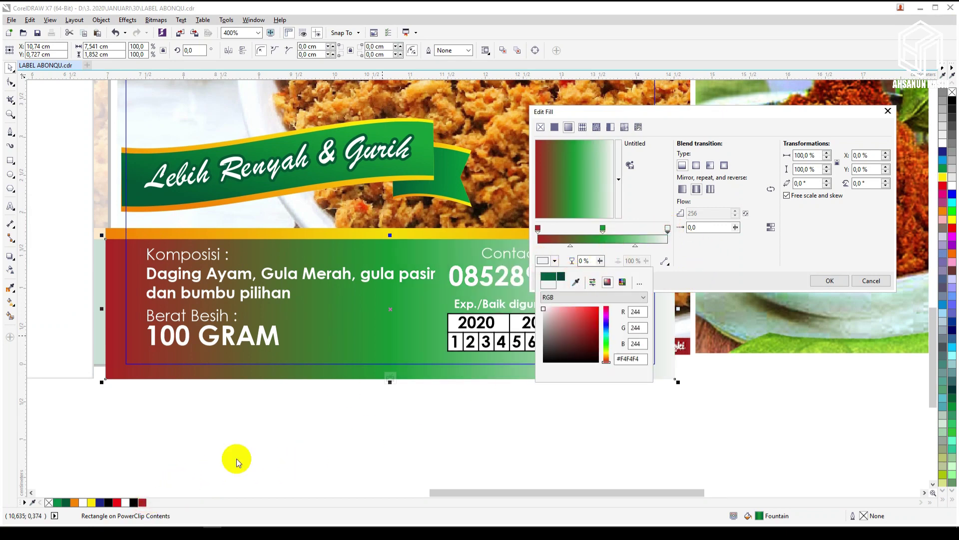
pyautogui.click(575, 281)
pyautogui.click(143, 501)
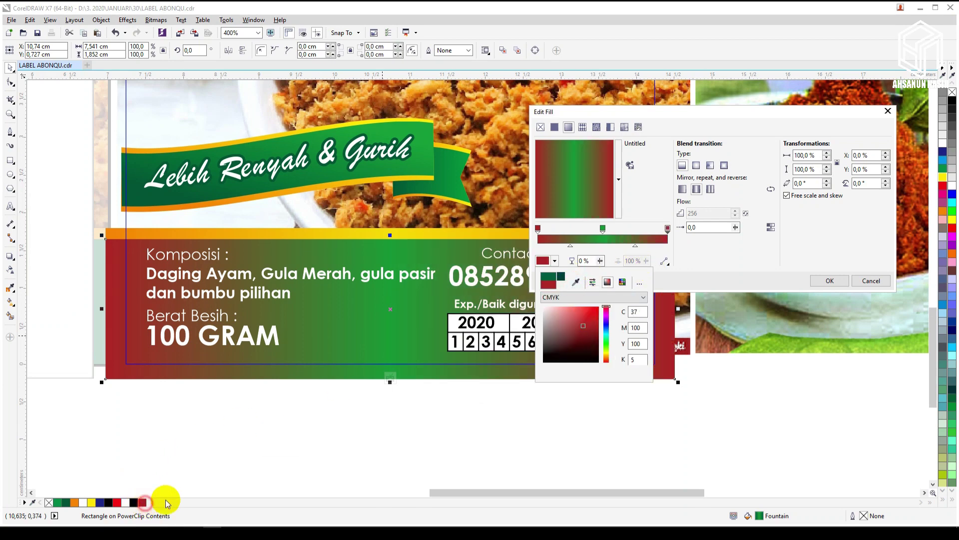
# - Set the middle stop of the information panel's gradient to the bright red document color and apply the fill
pyautogui.click(603, 228)
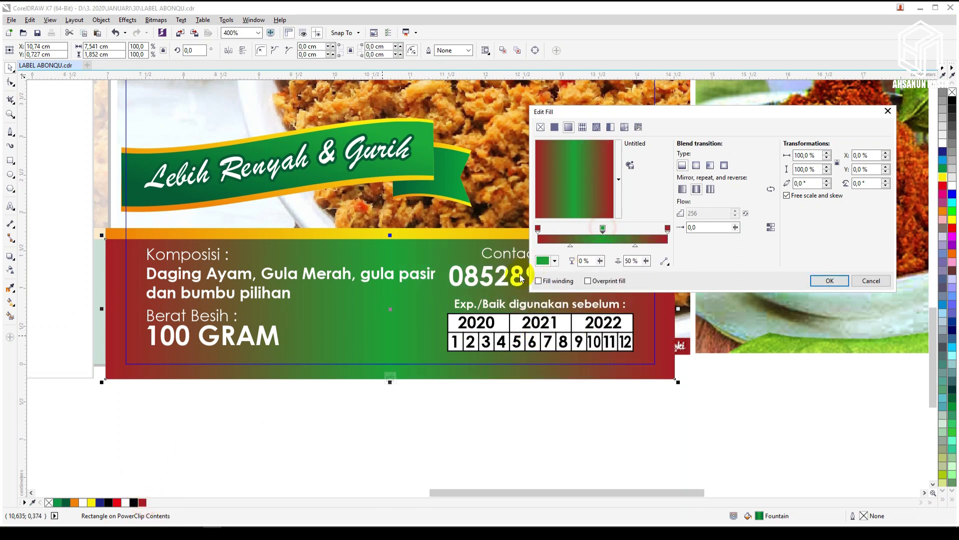
pyautogui.click(540, 260)
pyautogui.click(576, 282)
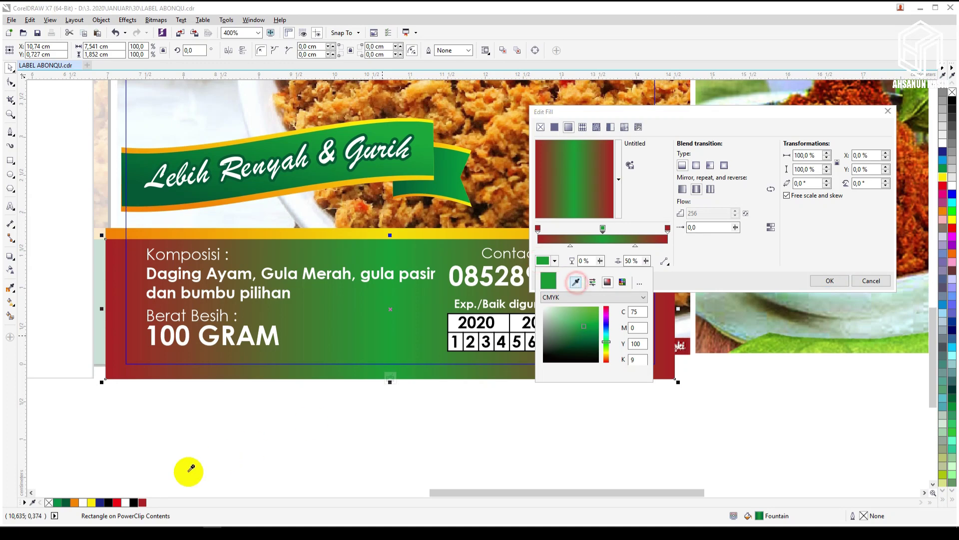
pyautogui.click(119, 499)
pyautogui.click(788, 268)
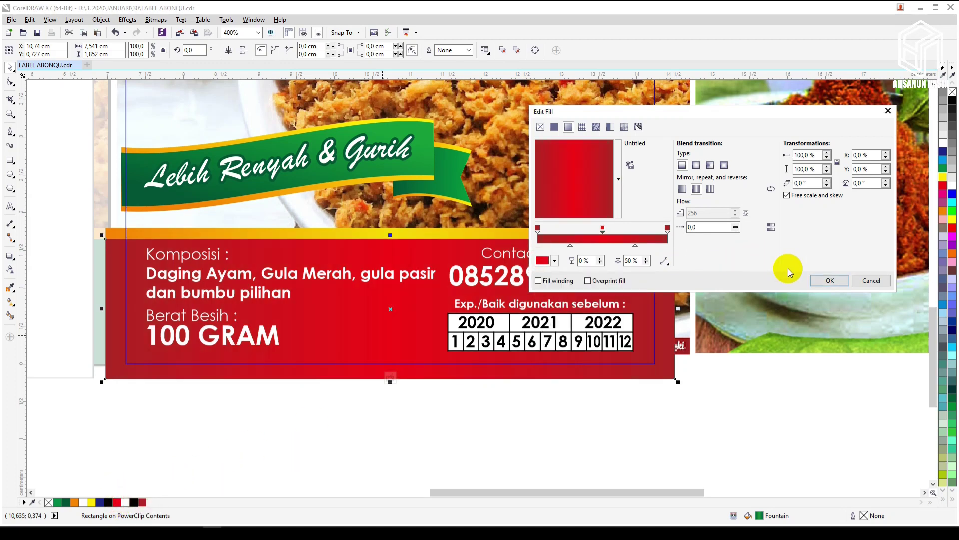
pyautogui.click(829, 281)
# - Ungroup the Lebih Renyah & Gurih ribbon
pyautogui.click(418, 128)
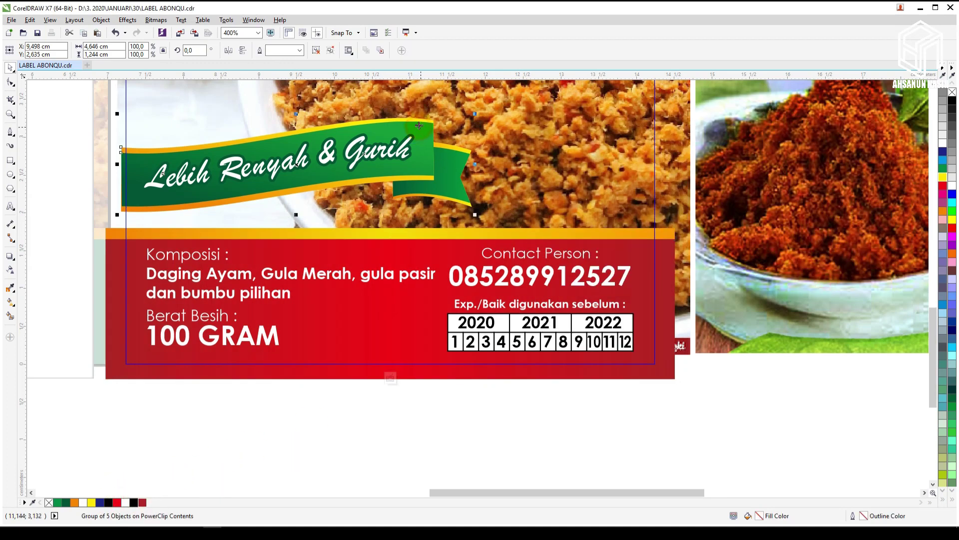
pyautogui.click(317, 52)
pyautogui.click(83, 83)
# - Recolor the front ribbon band's gradient from dark red C37 M100 Y100 K5 to red C0 M100 Y100 K0
pyautogui.click(411, 133)
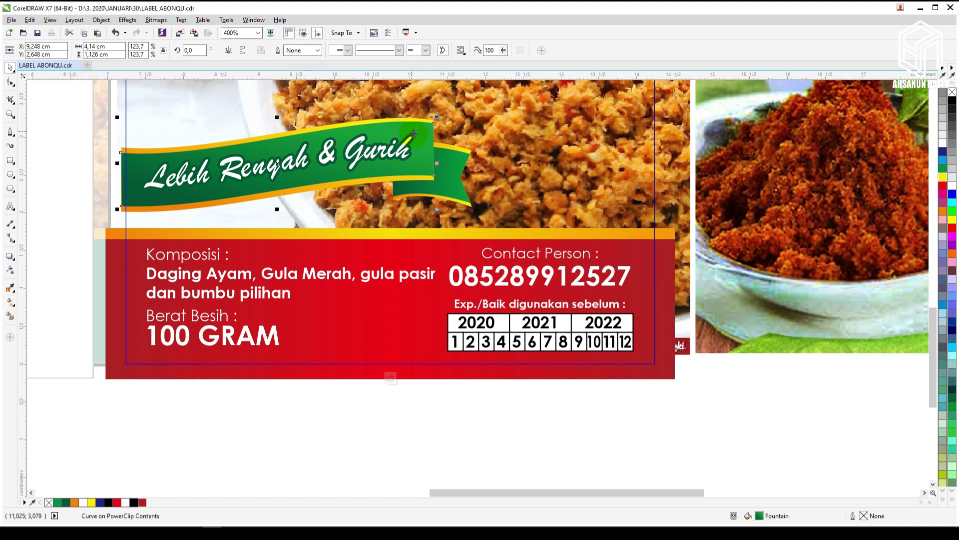
pyautogui.press('F11')
pyautogui.click(537, 228)
pyautogui.click(554, 260)
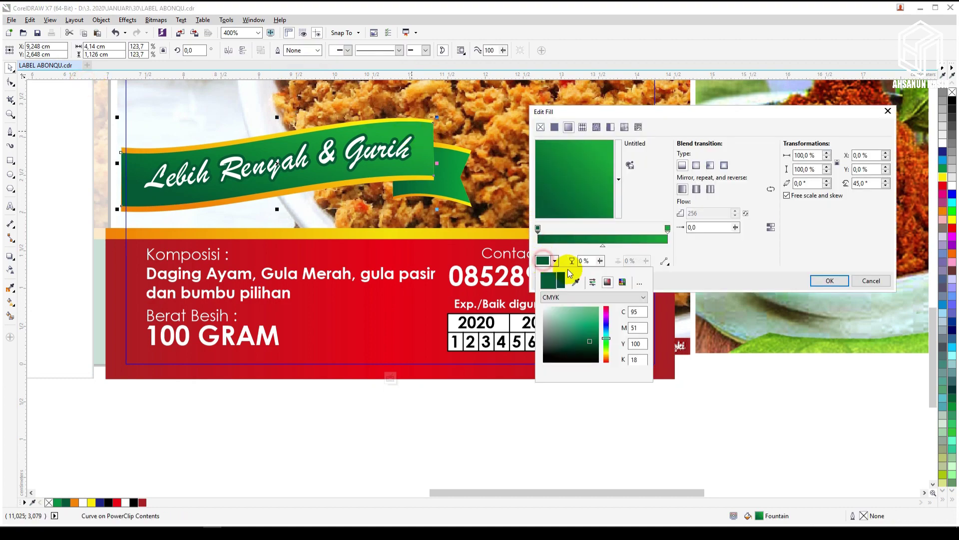
pyautogui.click(575, 282)
pyautogui.click(143, 501)
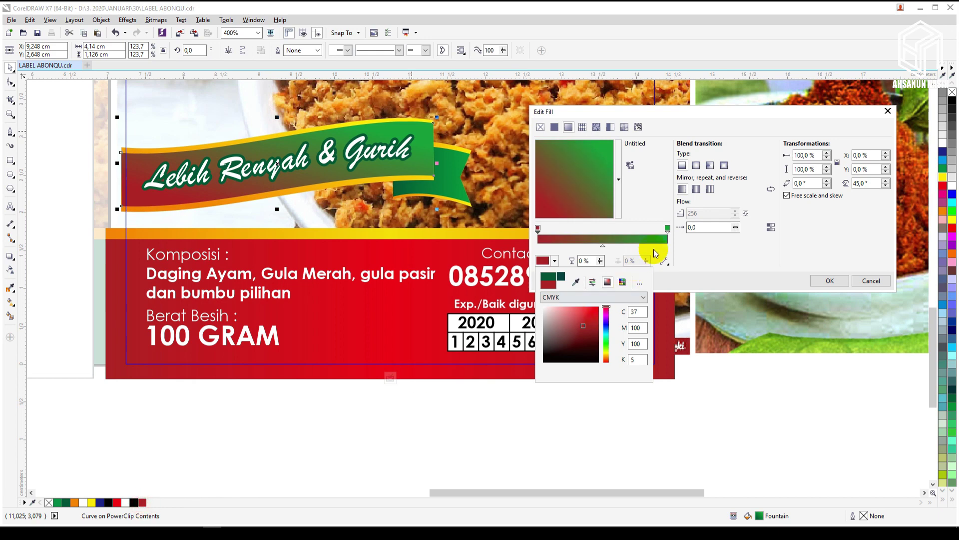
pyautogui.click(667, 227)
pyautogui.click(547, 260)
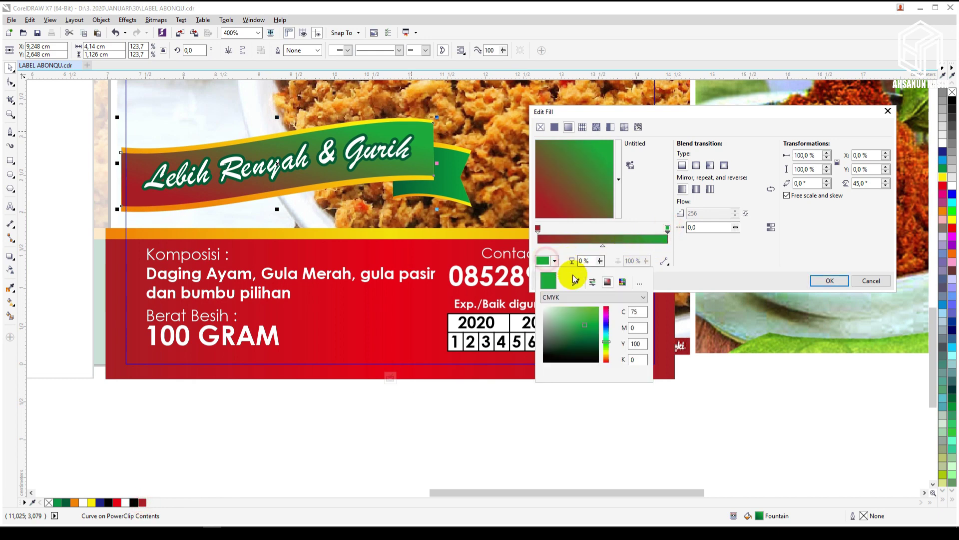
pyautogui.click(575, 282)
pyautogui.click(118, 501)
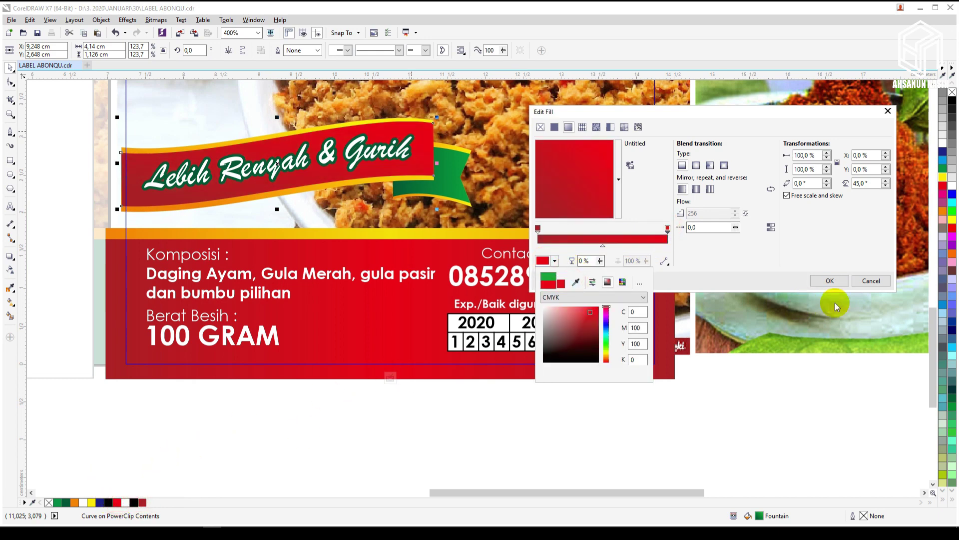
pyautogui.click(840, 281)
# - Change the outline of the Lebih Renyah & Gurih tagline to the dark red document color
pyautogui.click(357, 147)
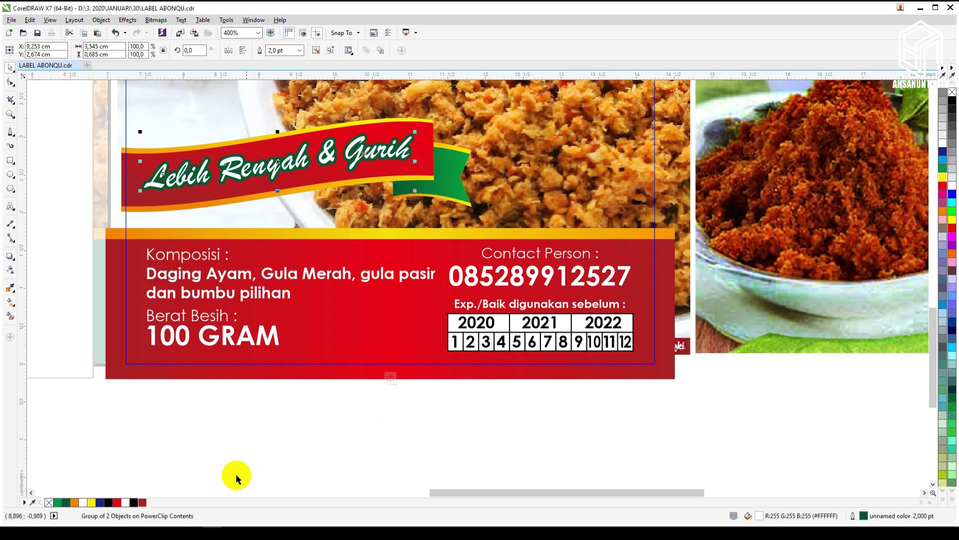
pyautogui.rightClick(142, 504)
pyautogui.press('Escape')
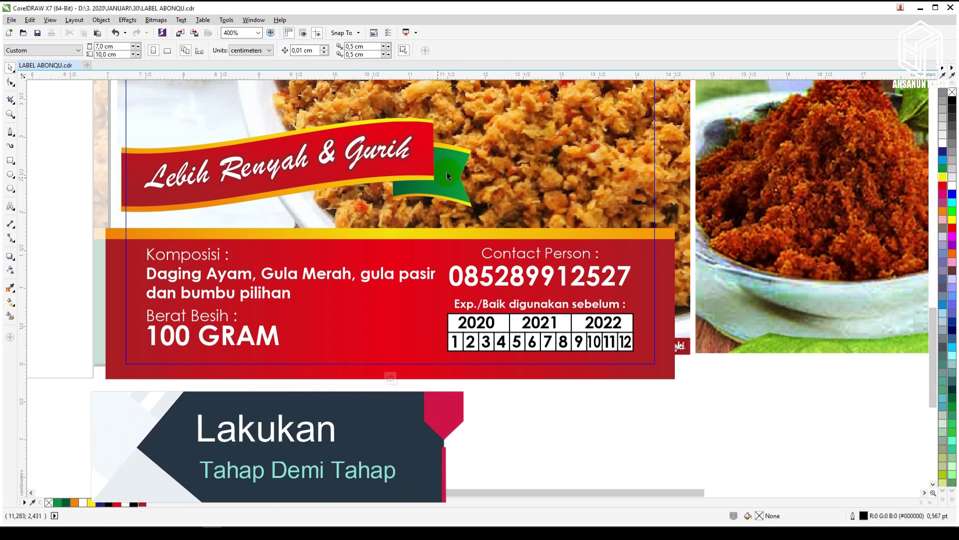
# - Set the start stop of the folded ribbon tail's gradient to the dark red document color
pyautogui.click(449, 169)
pyautogui.press('F11')
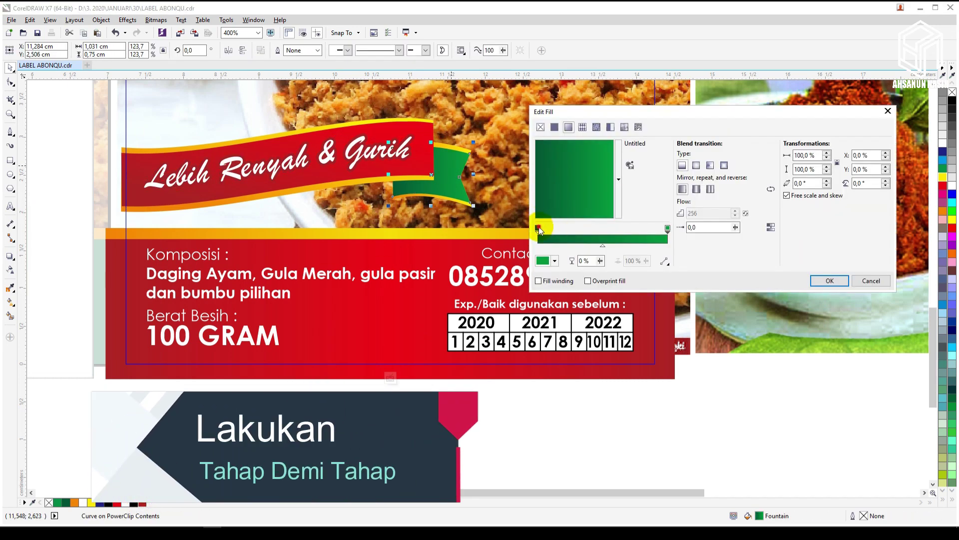
pyautogui.click(546, 261)
pyautogui.click(575, 282)
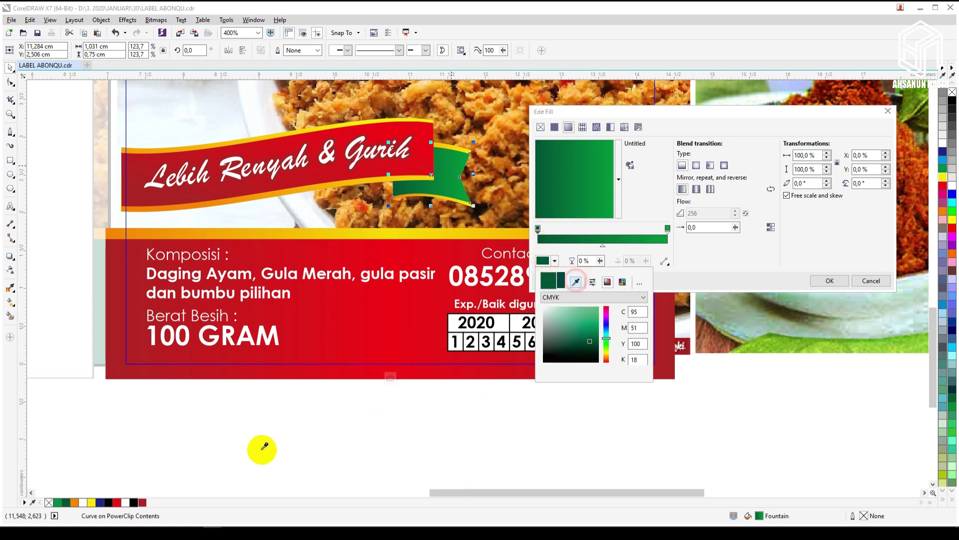
pyautogui.click(146, 498)
# - Set the end stop of the folded ribbon tail's gradient to the bright red document color
pyautogui.click(668, 228)
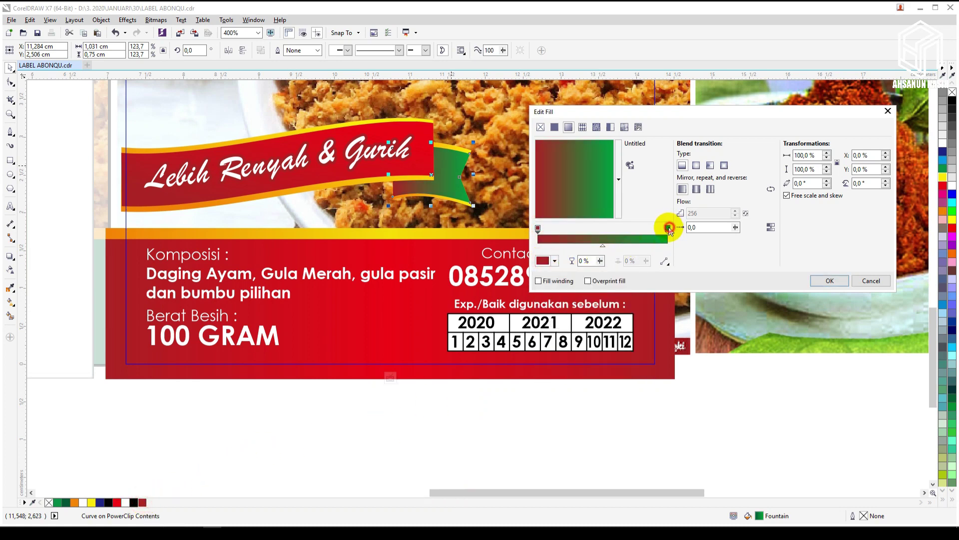
pyautogui.click(542, 260)
pyautogui.click(575, 281)
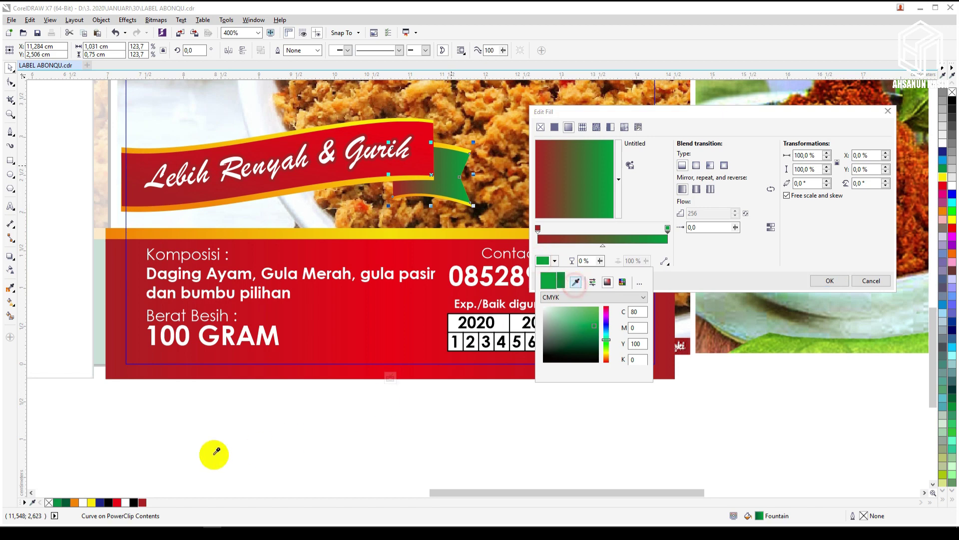
pyautogui.click(117, 503)
pyautogui.click(737, 258)
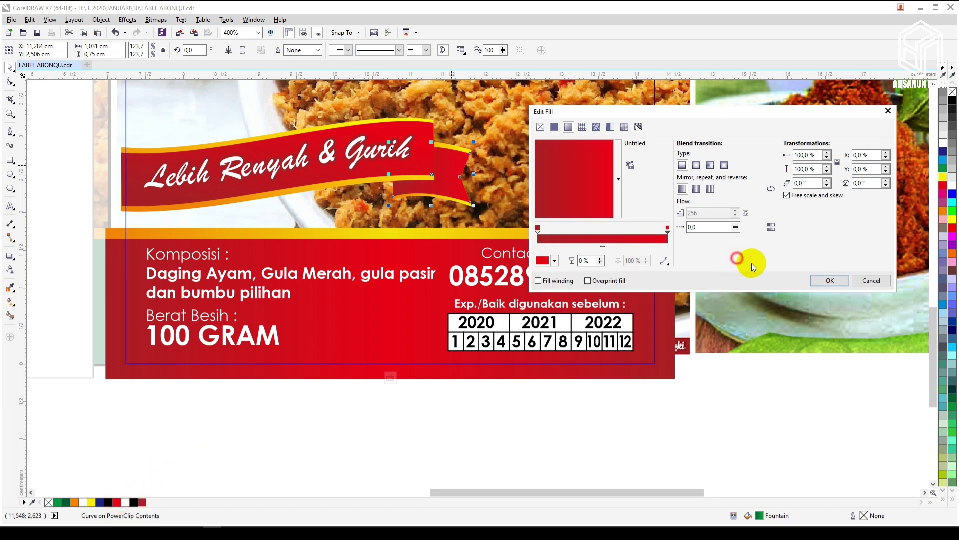
pyautogui.click(819, 280)
pyautogui.click(615, 444)
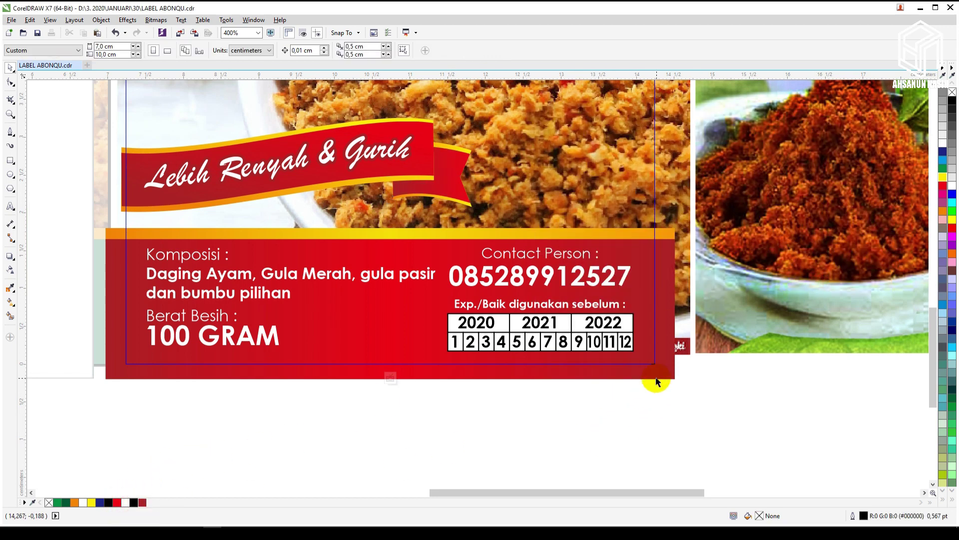
# - Ungroup the composition, contact and expiry information on the red label's lower band
pyautogui.click(251, 278)
pyautogui.click(317, 49)
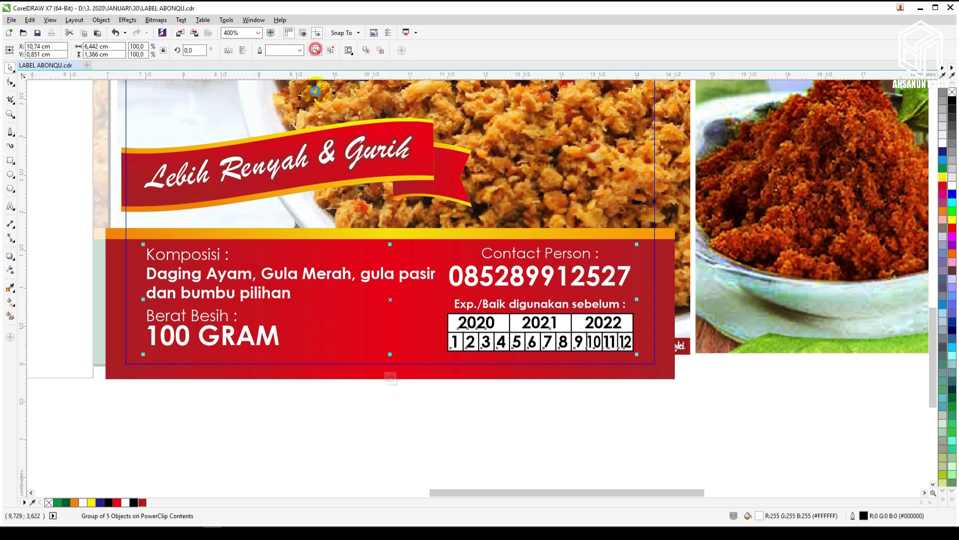
pyautogui.click(337, 441)
# - Change "Daging Ayam" to "Daging Sapi" in the red label's composition text and finish editing the PowerClip contents
pyautogui.click(251, 274)
pyautogui.press('BackSpace')
pyautogui.press('BackSpace')
pyautogui.press('BackSpace')
pyautogui.press('BackSpace')
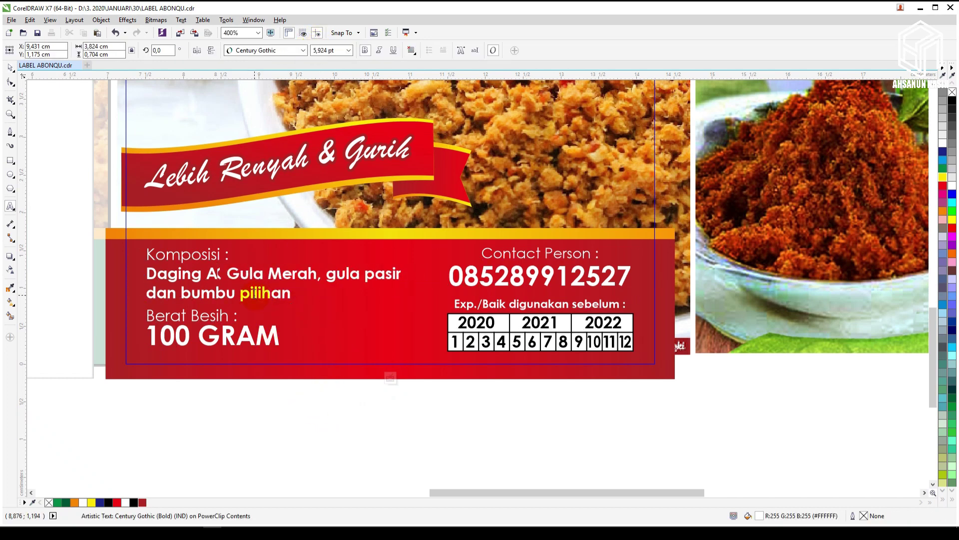
pyautogui.write('Sapi,')
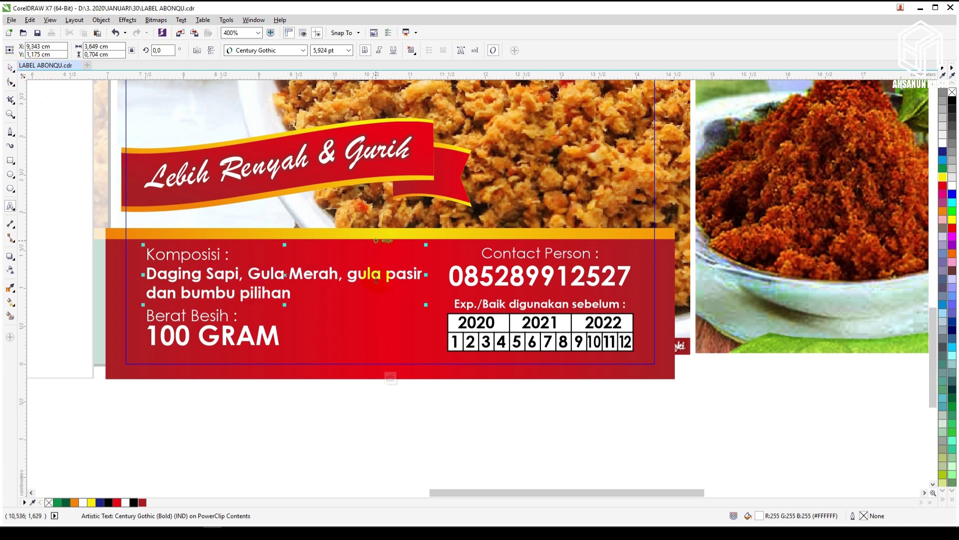
pyautogui.click(390, 462)
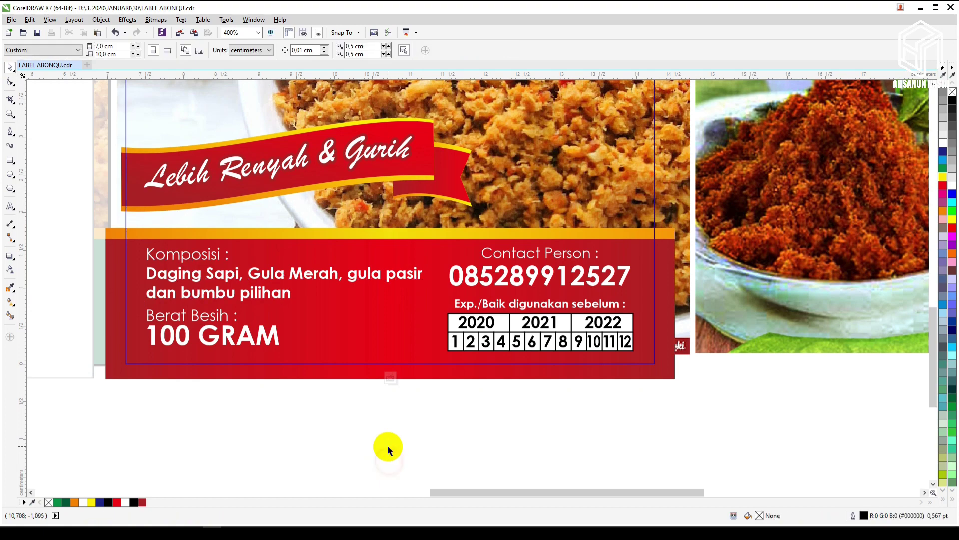
pyautogui.keyDown('ctrl'); pyautogui.click(502, 371); pyautogui.keyUp('ctrl')
pyautogui.press('F4')
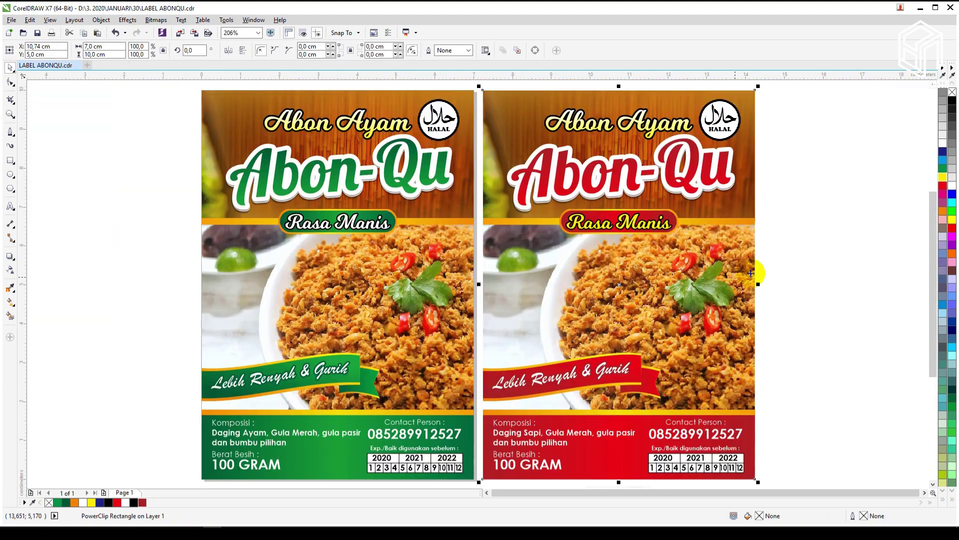
pyautogui.click(830, 234)
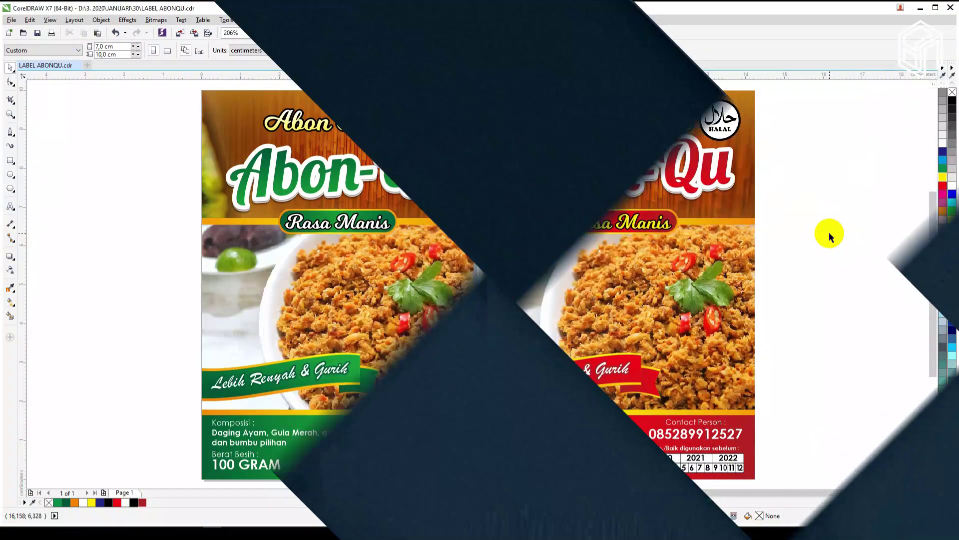
# - Group both labels for a full-screen preview and ungroup them again
pyautogui.hotkey('ctrl', 'a')
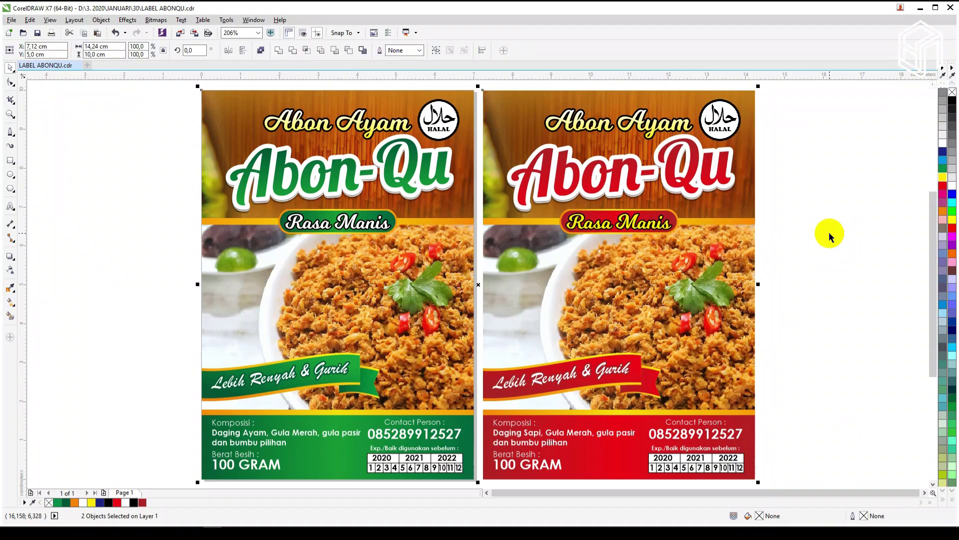
pyautogui.hotkey('ctrl', 'g')
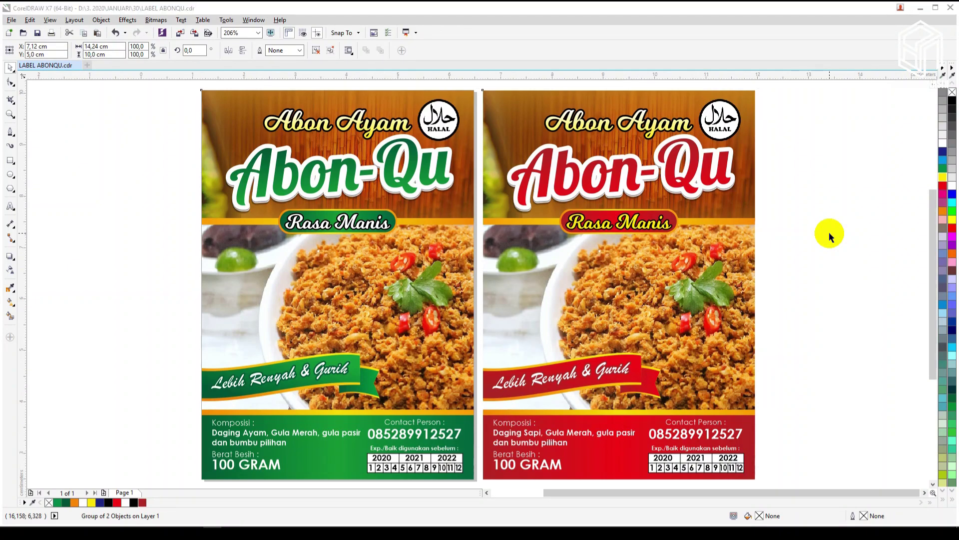
pyautogui.press('F9')
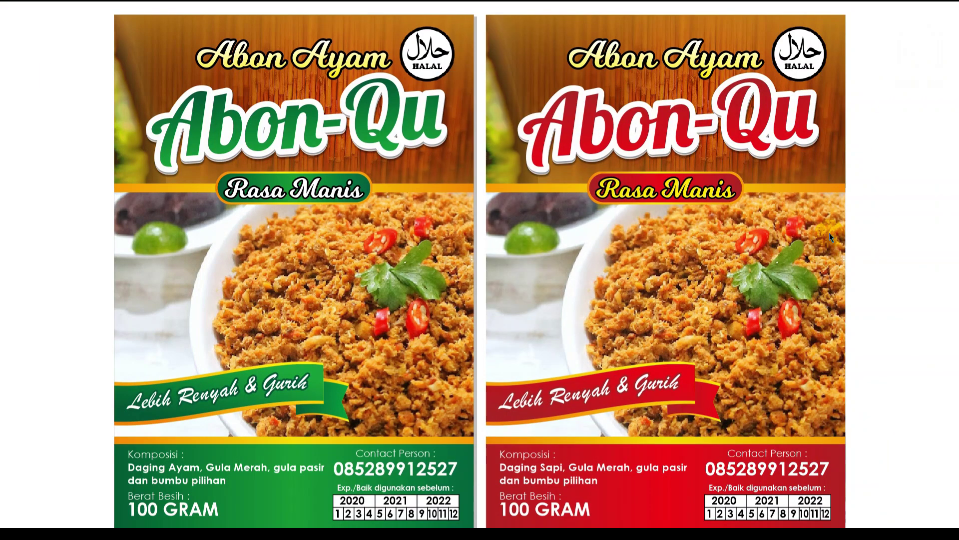
pyautogui.press('F9')
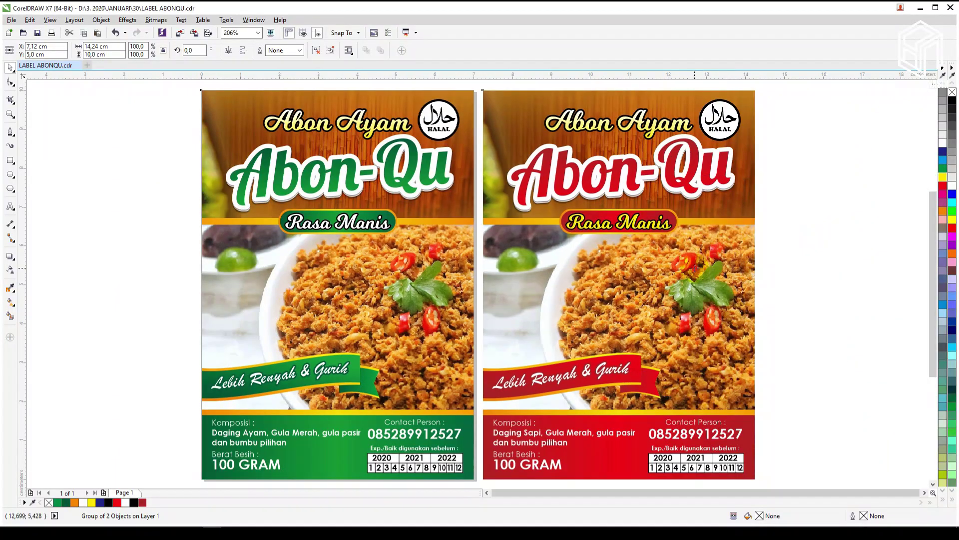
pyautogui.click(320, 49)
pyautogui.click(318, 49)
pyautogui.click(803, 256)
# - Open the red label's PowerClip contents and delete the chicken floss photo
pyautogui.click(687, 273)
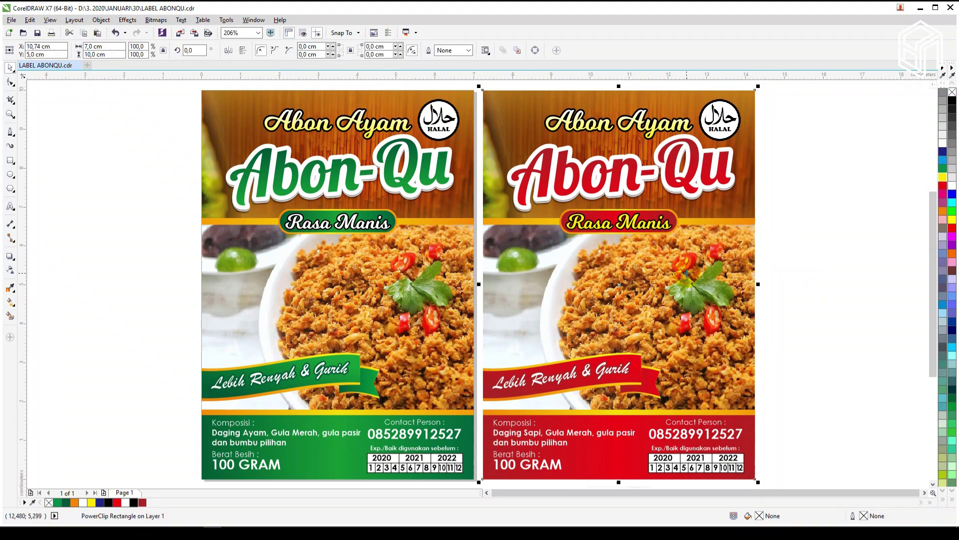
pyautogui.keyDown('ctrl'); pyautogui.click(687, 272); pyautogui.keyUp('ctrl')
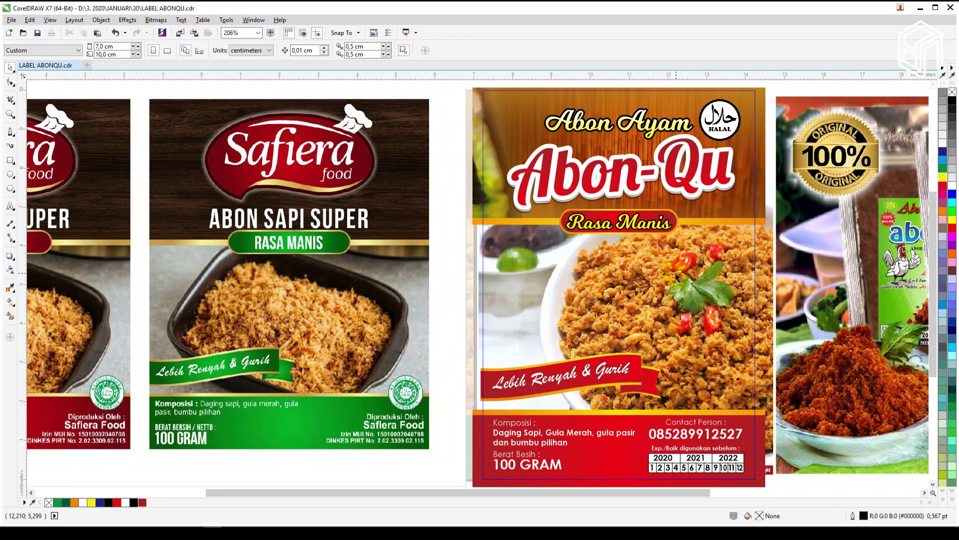
pyautogui.rightClick(675, 276)
pyautogui.click(696, 291)
pyautogui.press('Delete')
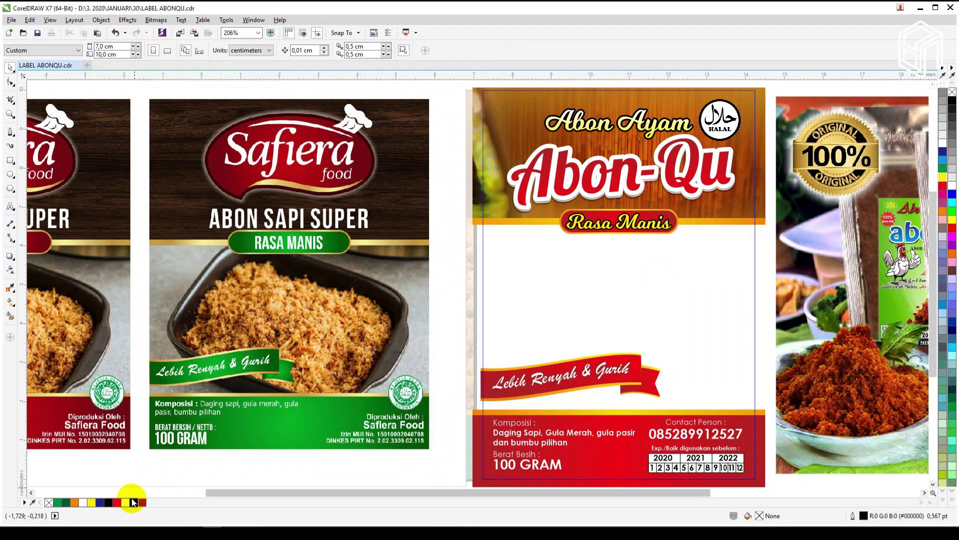
# - Import the Resep-Abon-Sapi image from Local Disk (D:) into the red label's PowerClip
pyautogui.click(93, 522)
pyautogui.click(51, 247)
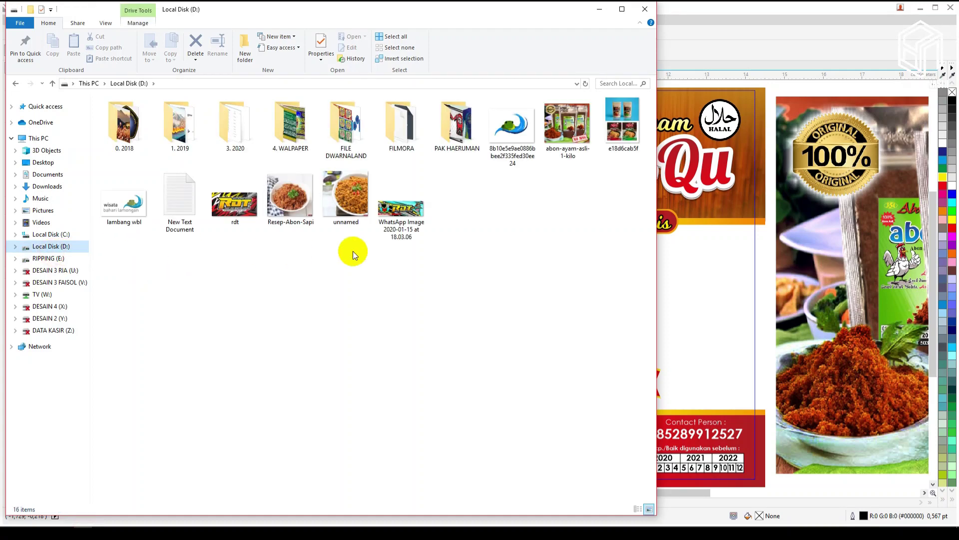
pyautogui.moveTo(290, 196); pyautogui.dragTo(849, 320)
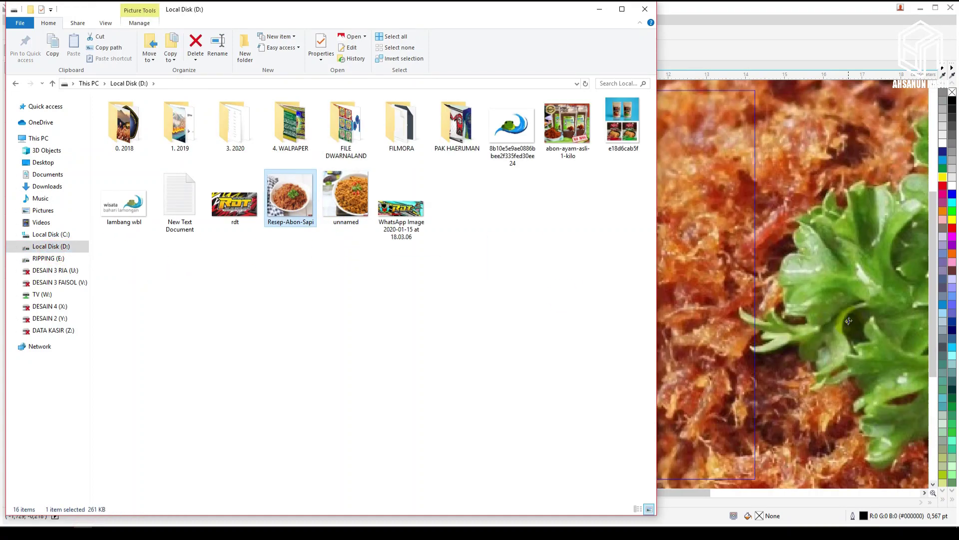
# - Set the imported beef floss photo's width to 7 cm and center it on the page
pyautogui.click(118, 47)
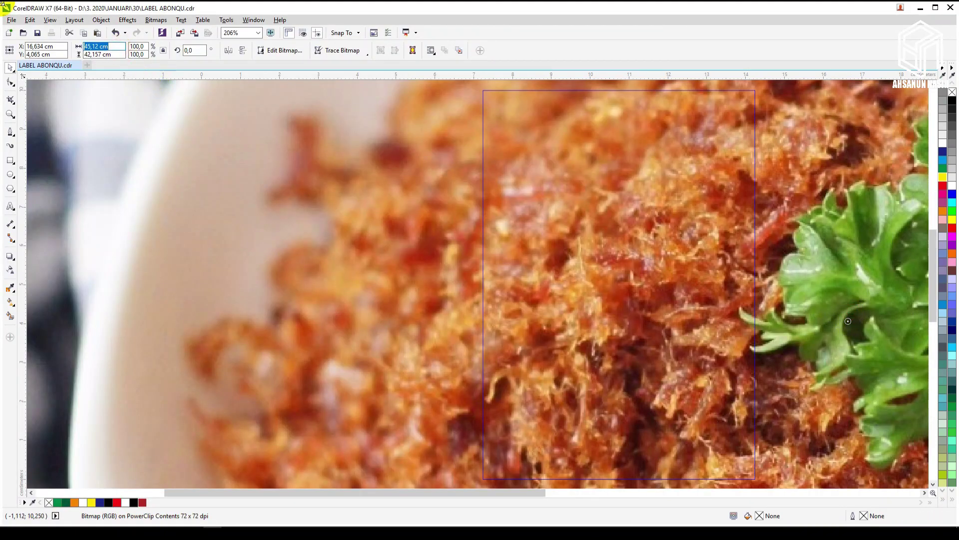
pyautogui.write('7')
pyautogui.press('Return')
pyautogui.press('p')
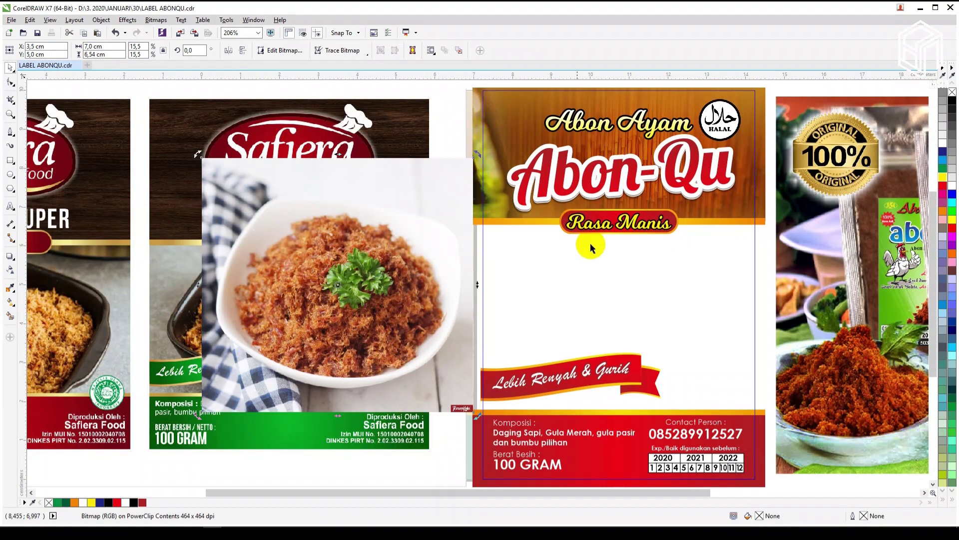
# - Enlarge the beef floss photo to about 9.3 cm wide, placed behind the red label's bands and ribbon, and finish editing the PowerClip
pyautogui.moveTo(387, 290); pyautogui.dragTo(510, 301)
pyautogui.moveTo(492, 196); pyautogui.dragTo(755, 205)
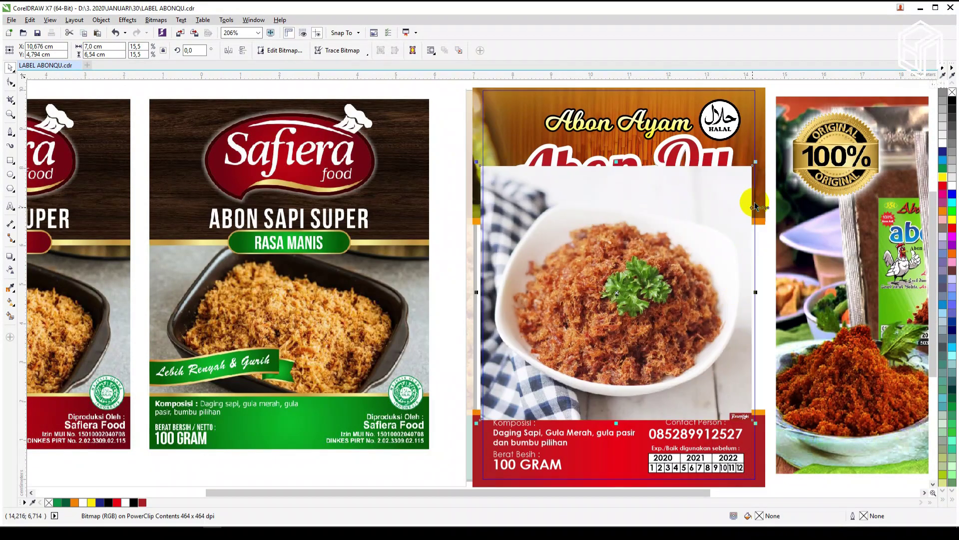
pyautogui.moveTo(754, 164); pyautogui.dragTo(766, 152)
pyautogui.moveTo(736, 216); pyautogui.dragTo(743, 238)
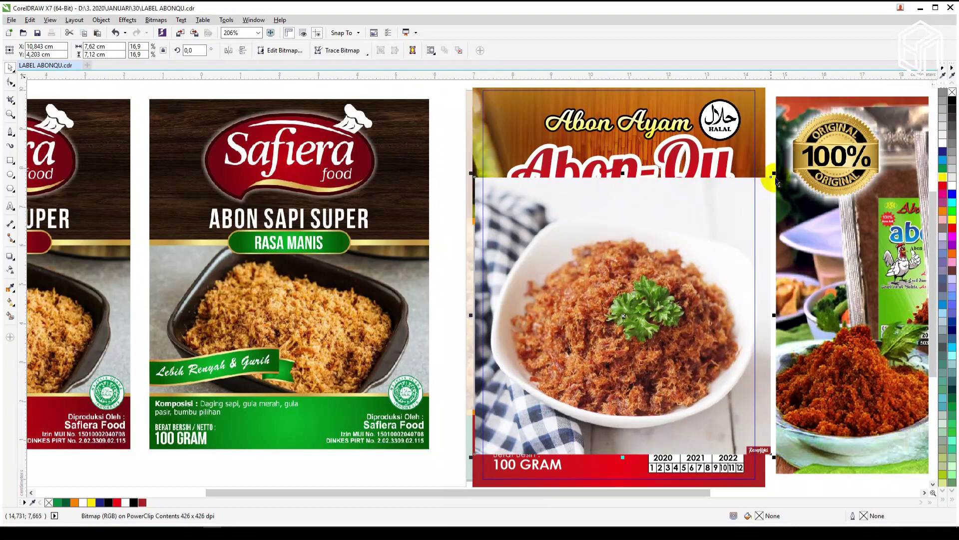
pyautogui.moveTo(775, 174); pyautogui.dragTo(805, 145)
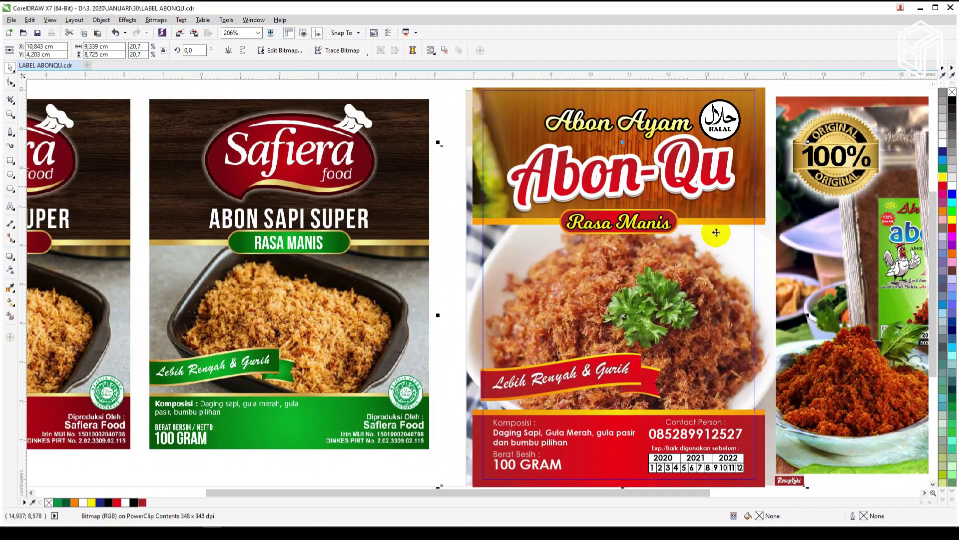
pyautogui.moveTo(726, 320); pyautogui.dragTo(739, 298)
pyautogui.hotkey('alt', 'c')
pyautogui.press('w')
pyautogui.press('f')
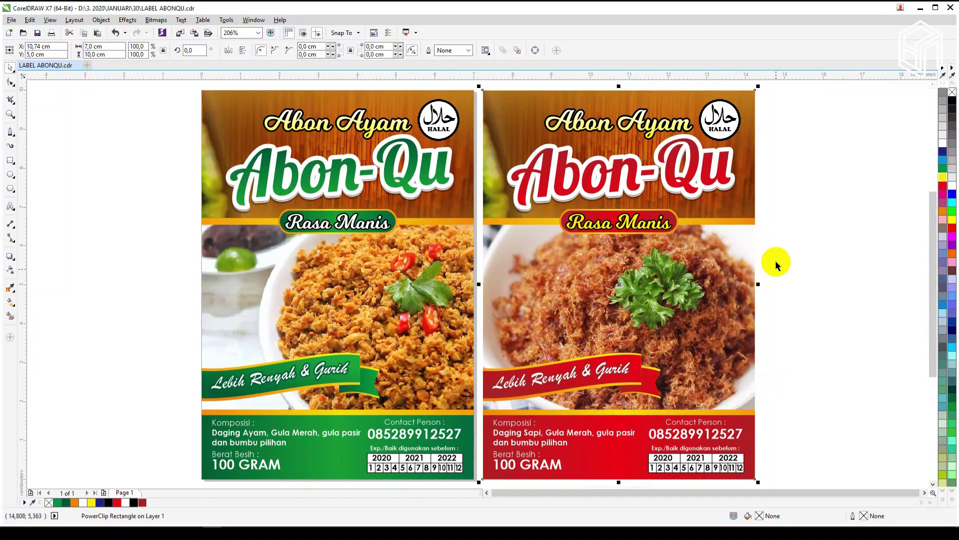
# - Group the green and red labels and center the group on the page
pyautogui.hotkey('ctrl', 'a')
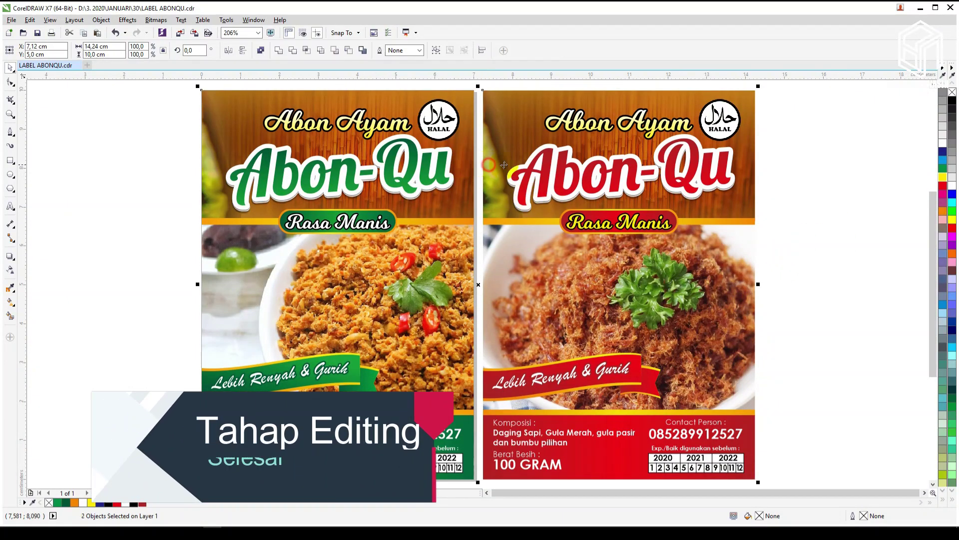
pyautogui.moveTo(488, 165); pyautogui.dragTo(445, 167)
pyautogui.hotkey('ctrl', 'g')
pyautogui.press('p')
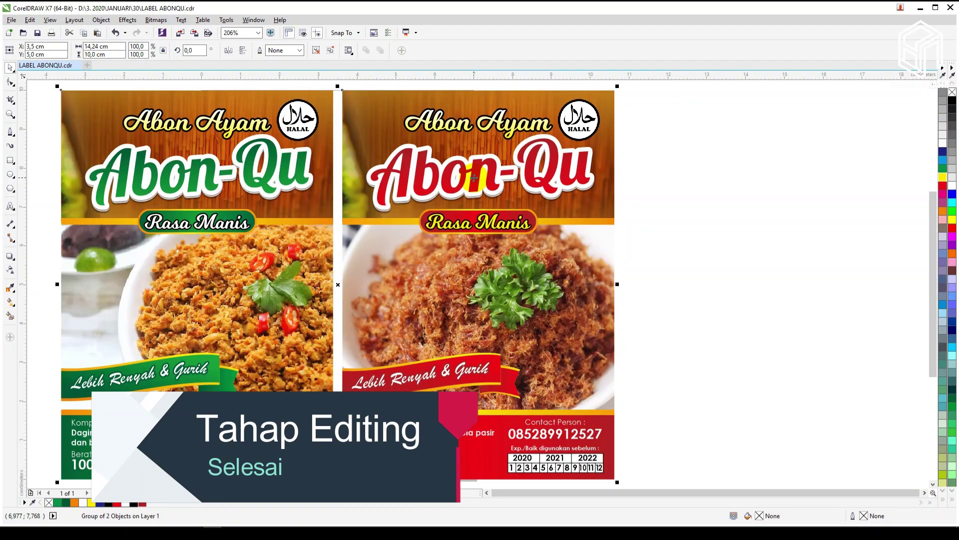
pyautogui.press('F4')
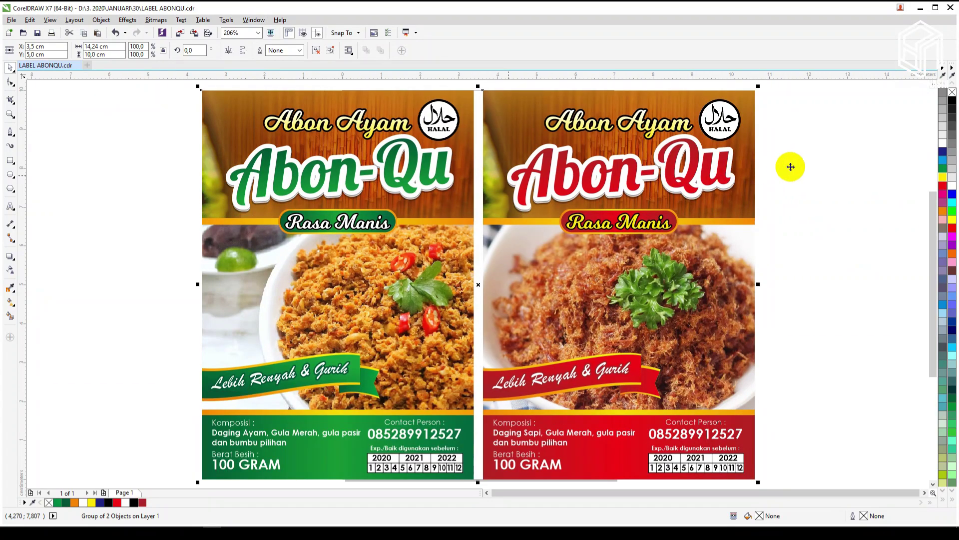